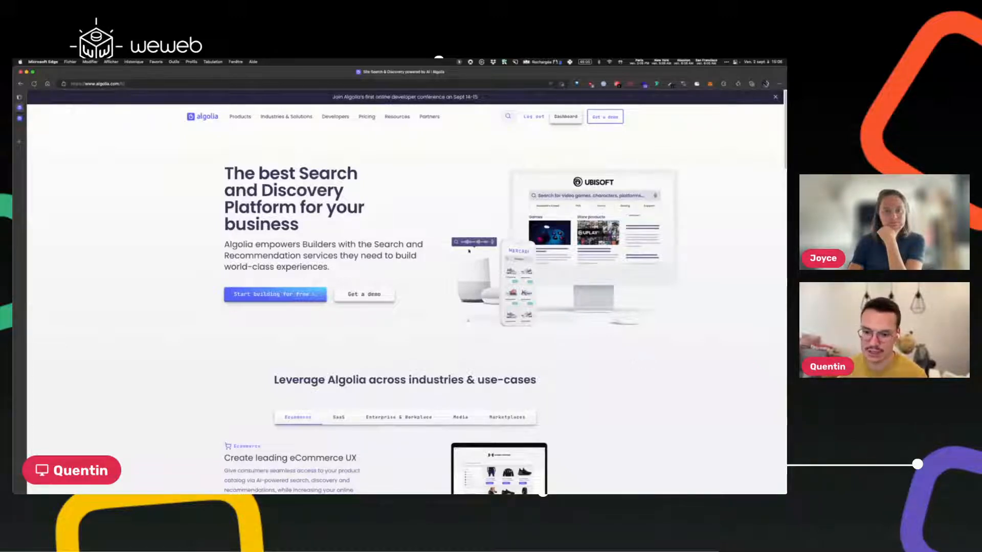
Try loading the Spanish Algolia site at algolia.com/es, which returns a 404.
{"action": "left_click_drag", "start_coordinate": [119, 85], "coordinate": [132, 84]}
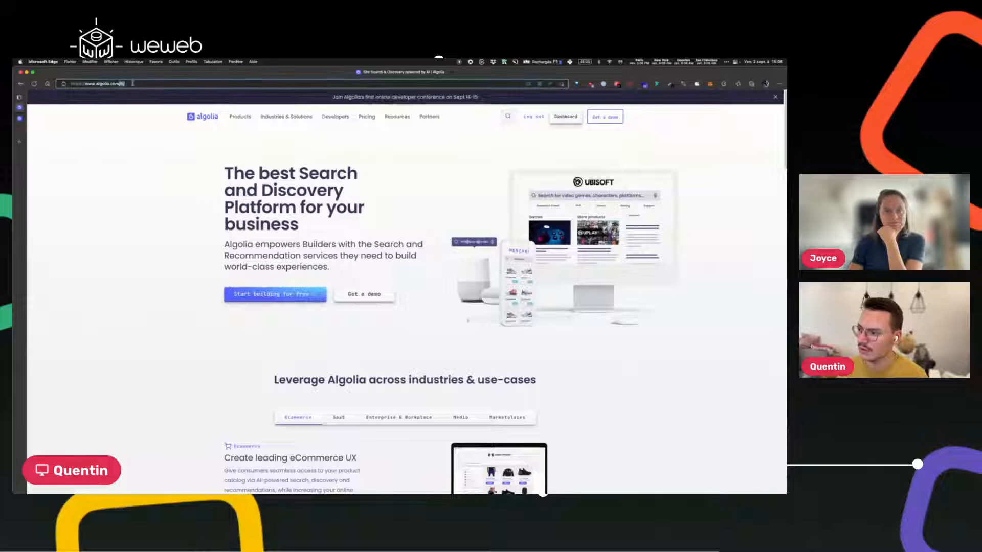
{"action": "type", "text": "es"}
{"action": "key", "text": "Return"}
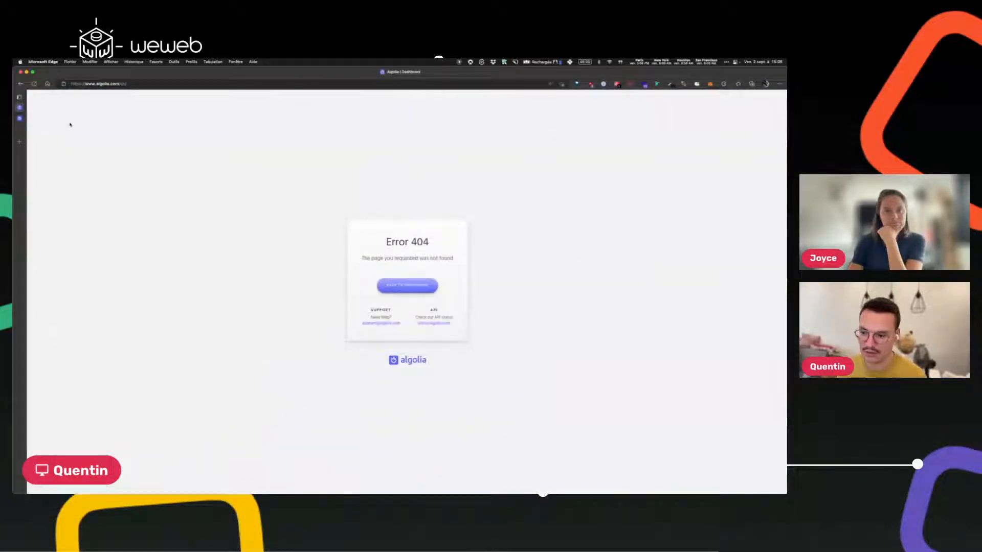
Change the address to algolia.com/fr and scroll through the French homepage.
{"action": "left_click", "coordinate": [143, 85]}
{"action": "left_click", "coordinate": [143, 84]}
{"action": "key", "text": "BackSpace"}
{"action": "key", "text": "BackSpace"}
{"action": "key", "text": "BackSpace"}
{"action": "type", "text": "fr"}
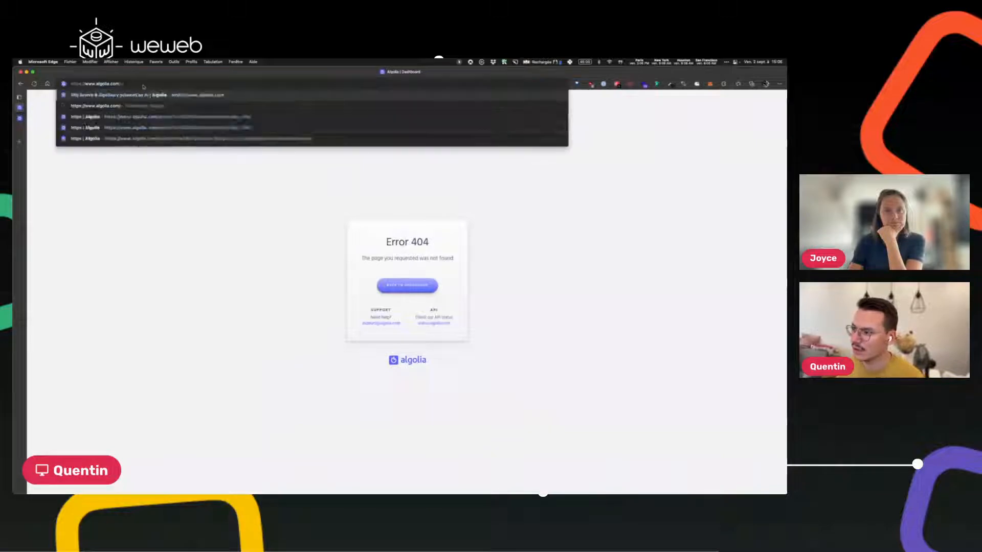
{"action": "key", "text": "Return"}
{"action": "scroll", "coordinate": [460, 297], "scroll_direction": "down", "scroll_amount": 20}
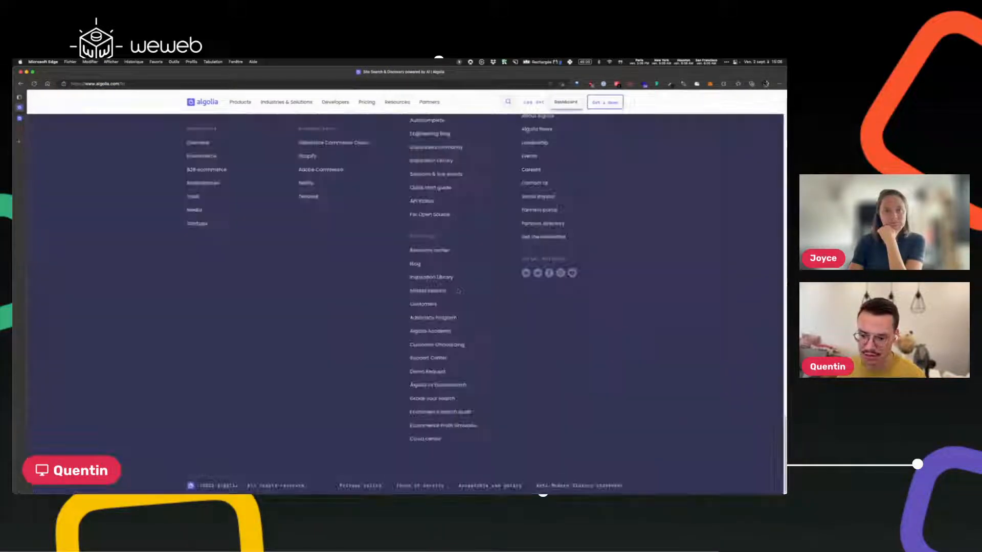
{"action": "scroll", "coordinate": [459, 297], "scroll_direction": "up", "scroll_amount": 20}
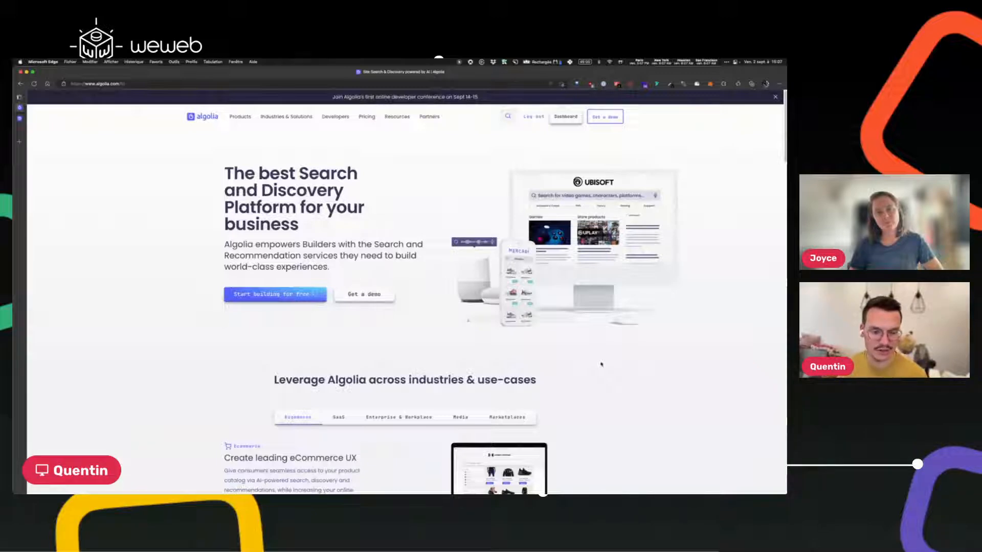
{"action": "scroll", "coordinate": [602, 364], "scroll_direction": "down", "scroll_amount": 5}
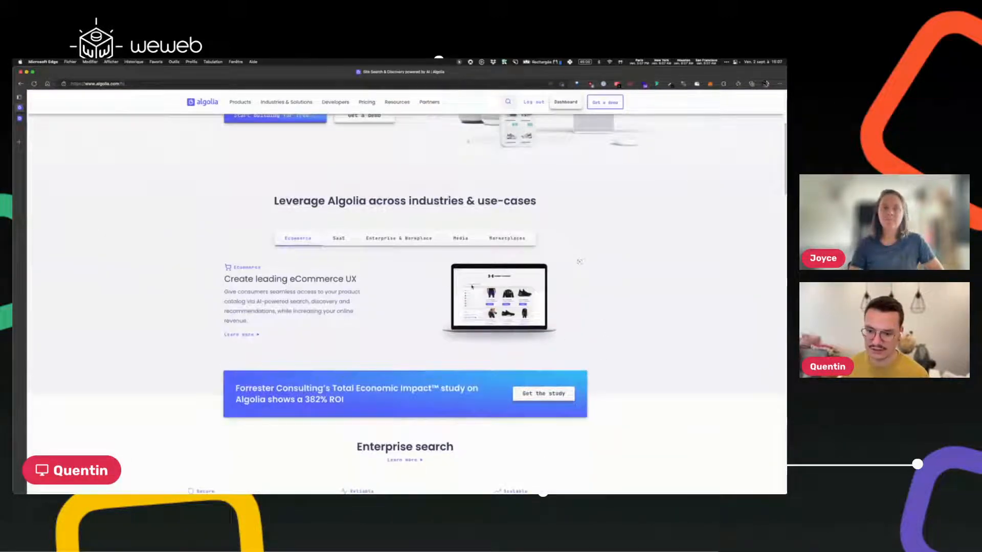
{"action": "left_click", "coordinate": [341, 241]}
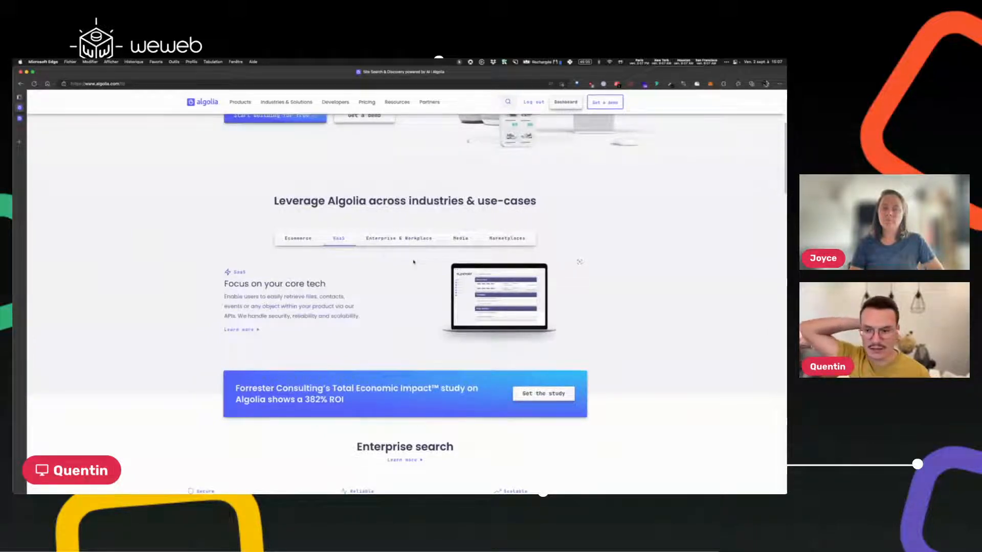
{"action": "left_click", "coordinate": [419, 238]}
{"action": "left_click", "coordinate": [458, 239]}
{"action": "left_click", "coordinate": [501, 239]}
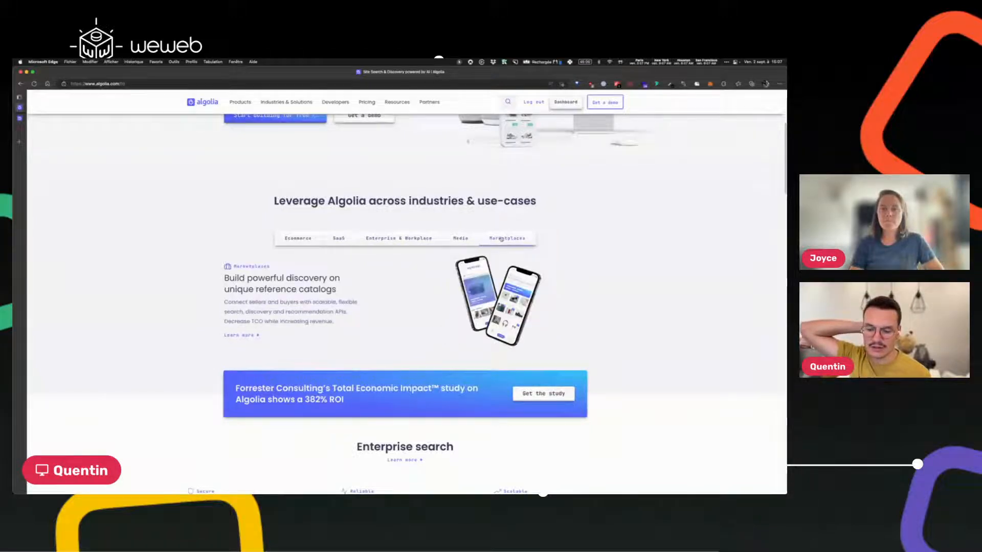
{"action": "left_click", "coordinate": [344, 241]}
{"action": "left_click", "coordinate": [298, 239]}
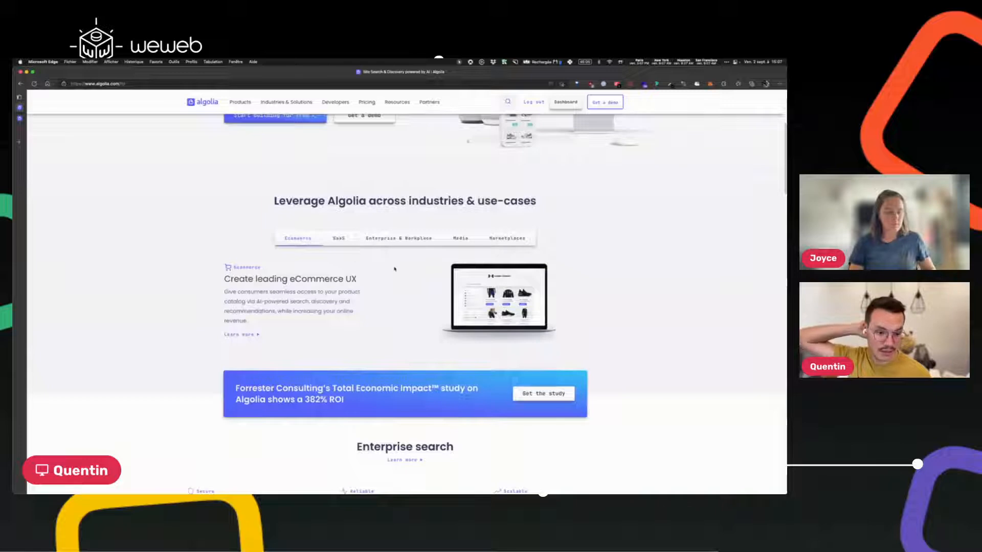
{"action": "scroll", "coordinate": [385, 269], "scroll_direction": "up", "scroll_amount": 5}
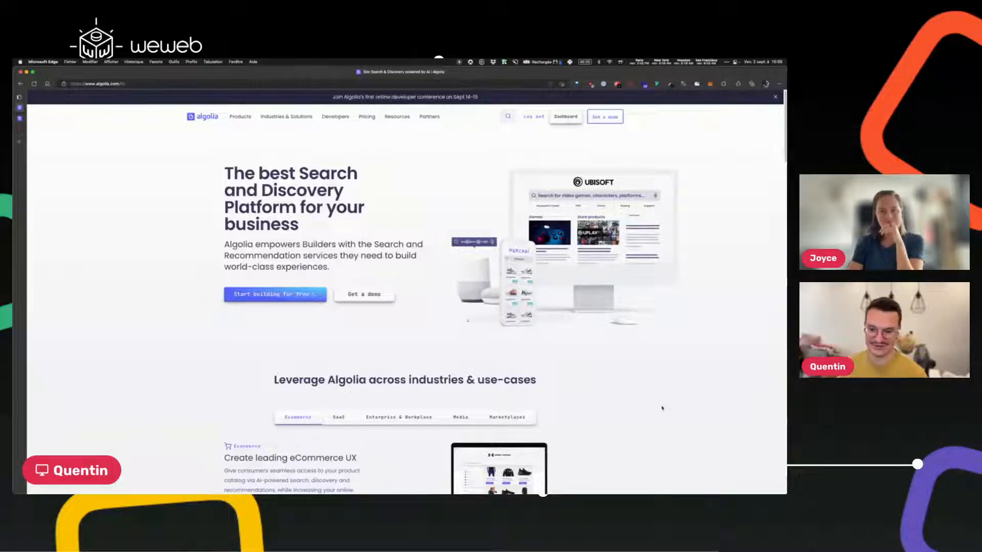
Scroll through the Algolia homepage, then switch to the test_CRM index dashboard with 50 records.
{"action": "scroll", "coordinate": [659, 404], "scroll_direction": "down", "scroll_amount": 15}
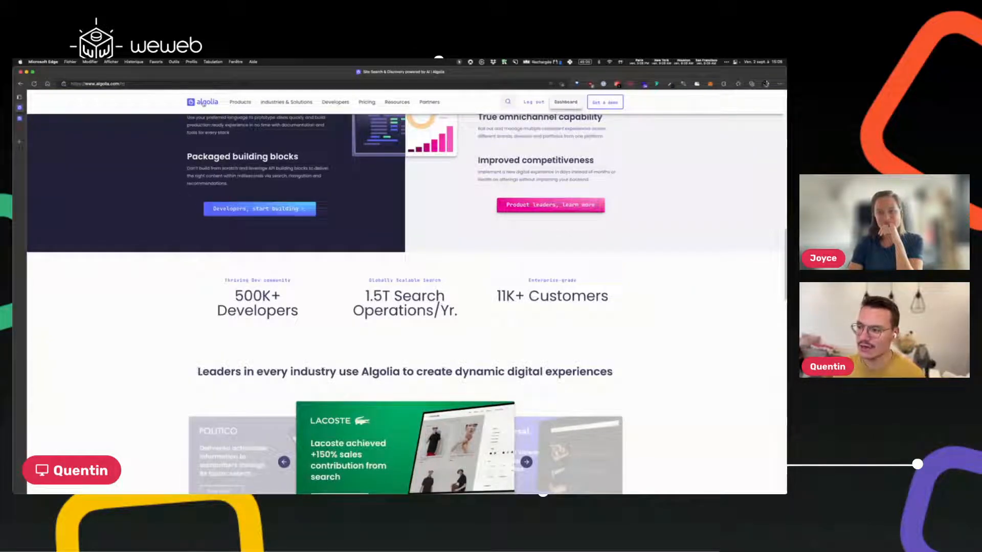
{"action": "scroll", "coordinate": [404, 301], "scroll_direction": "down", "scroll_amount": 8}
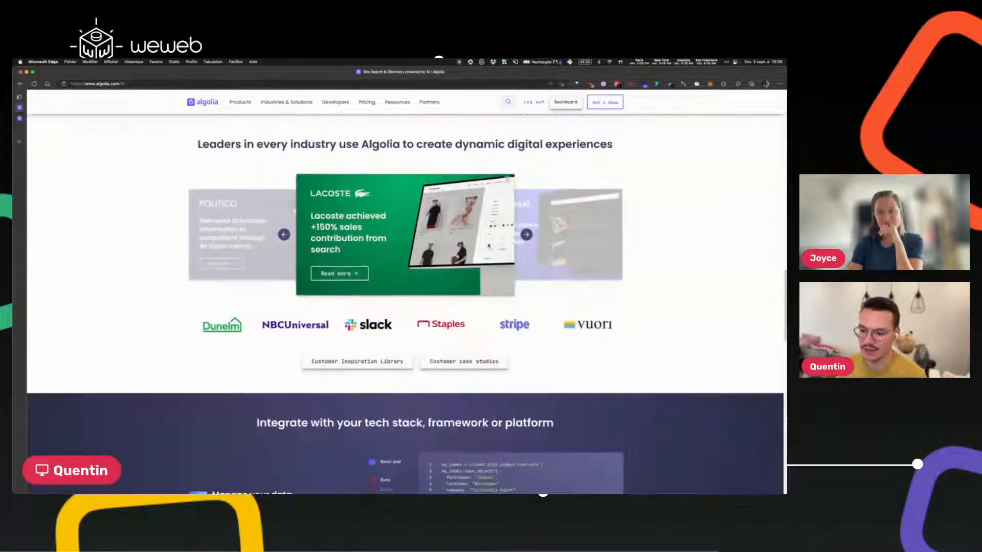
{"action": "scroll", "coordinate": [404, 302], "scroll_direction": "up", "scroll_amount": 3}
{"action": "scroll", "coordinate": [403, 302], "scroll_direction": "down", "scroll_amount": 5}
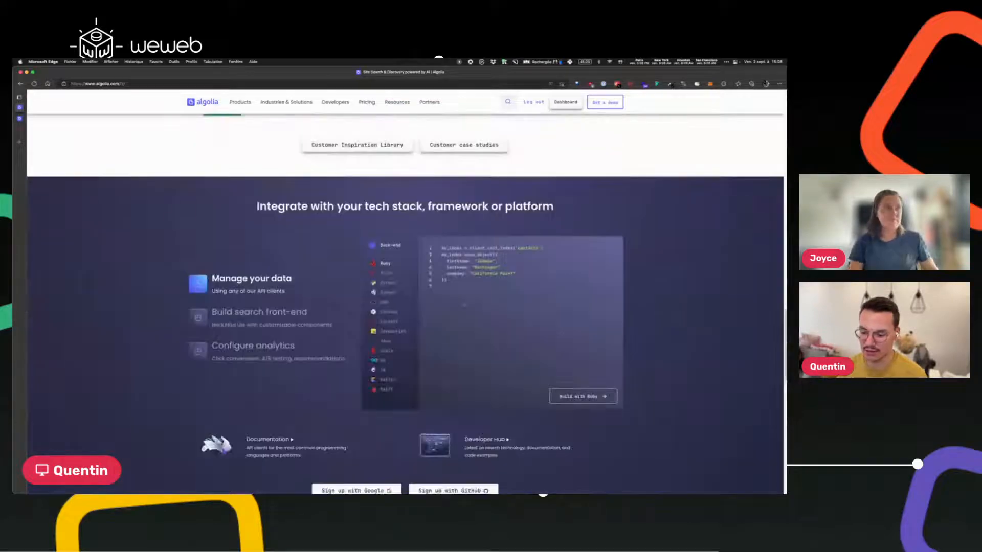
{"action": "scroll", "coordinate": [324, 122], "scroll_direction": "down", "scroll_amount": 5}
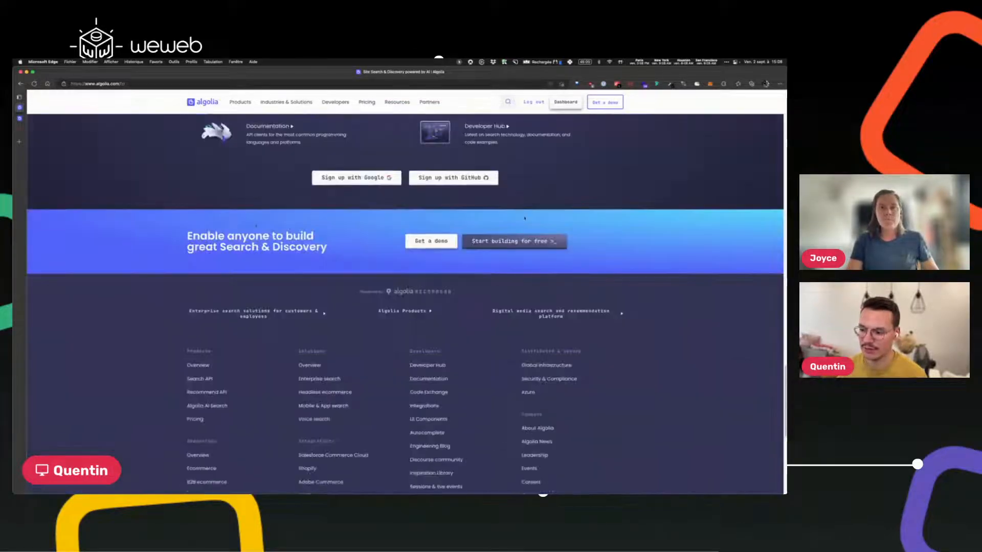
{"action": "scroll", "coordinate": [430, 304], "scroll_direction": "down", "scroll_amount": 5}
{"action": "scroll", "coordinate": [542, 285], "scroll_direction": "up", "scroll_amount": 8}
{"action": "scroll", "coordinate": [543, 285], "scroll_direction": "up", "scroll_amount": 15}
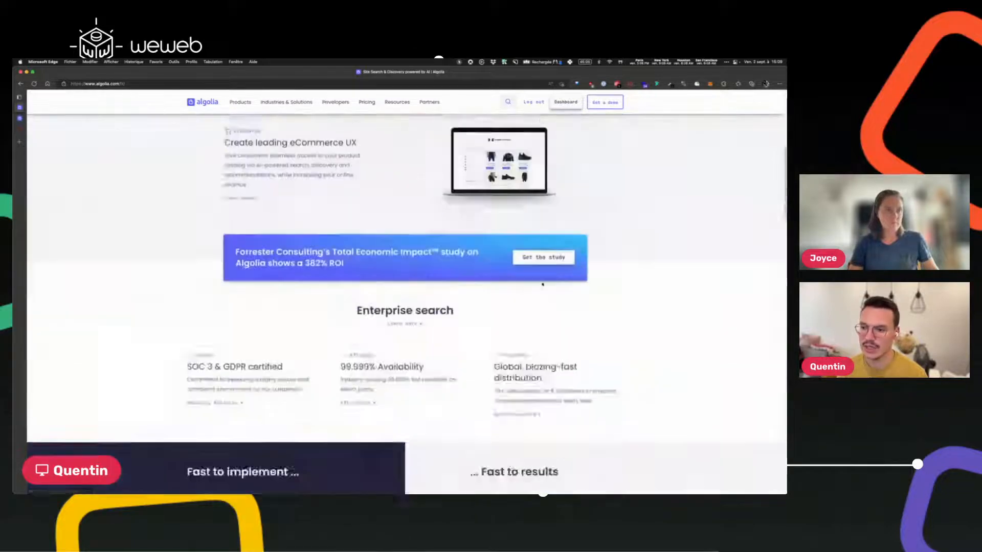
{"action": "left_click", "coordinate": [20, 119]}
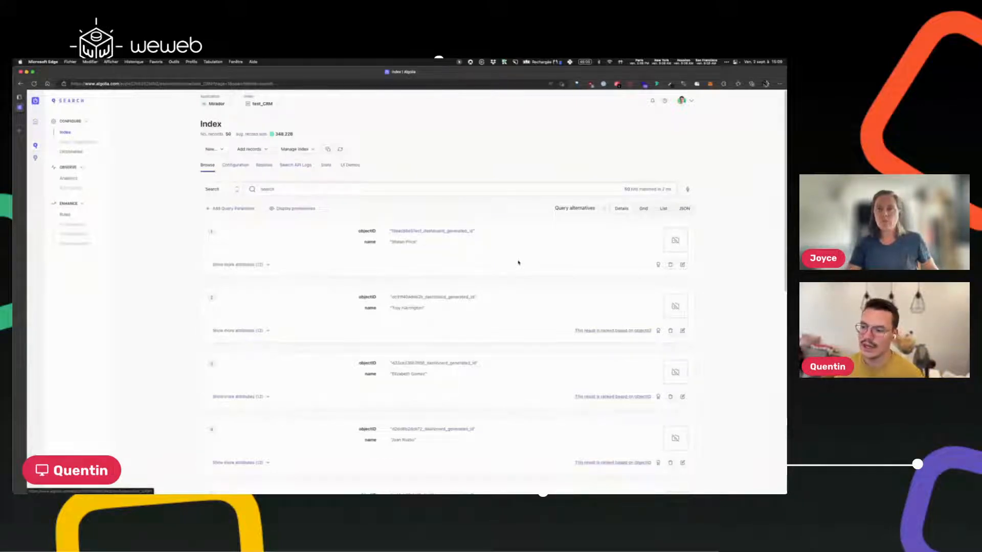
Show all attributes of test_CRM records 1 and 2, then zoom the page in.
{"action": "left_click", "coordinate": [268, 265]}
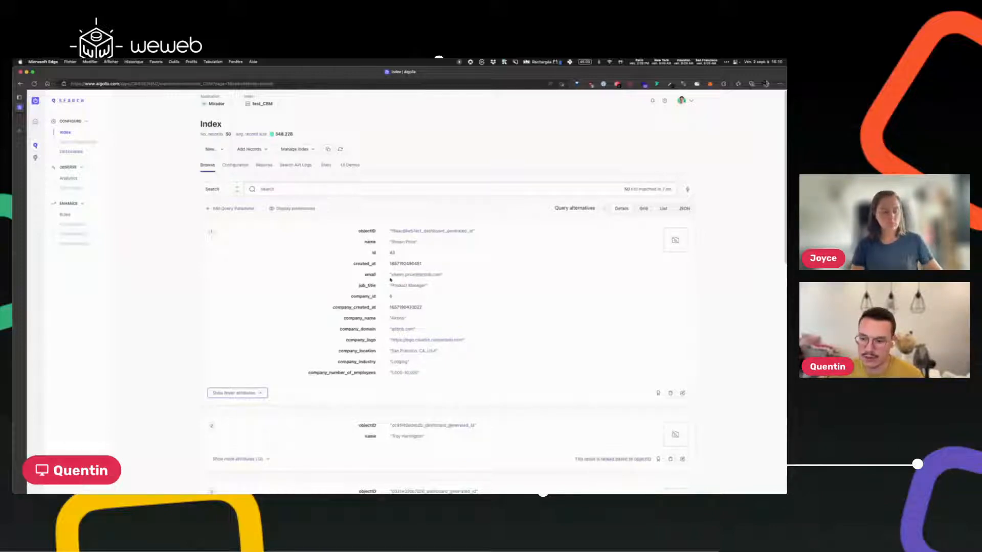
{"action": "scroll", "coordinate": [367, 283], "scroll_direction": "down", "scroll_amount": 1}
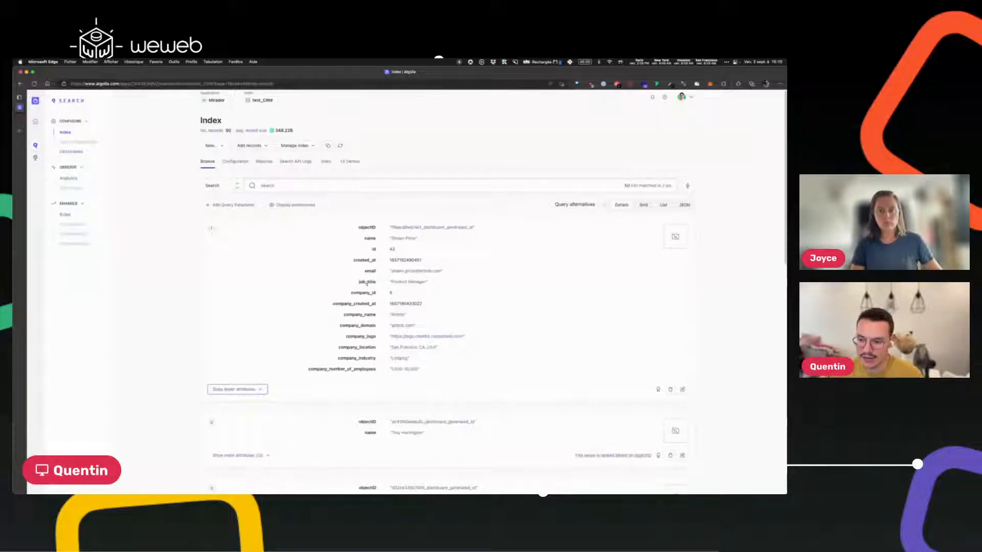
{"action": "scroll", "coordinate": [383, 281], "scroll_direction": "down", "scroll_amount": 3}
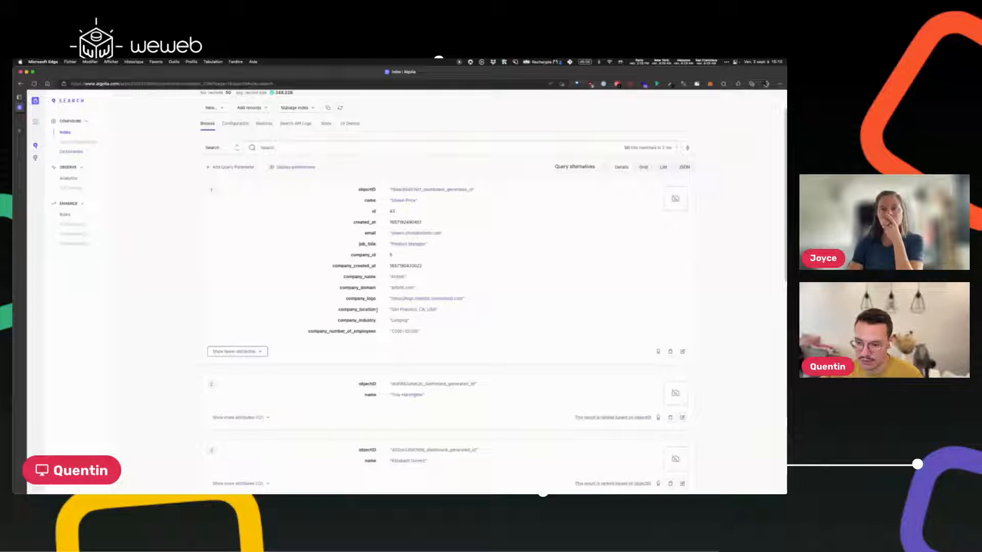
{"action": "scroll", "coordinate": [385, 342], "scroll_direction": "down", "scroll_amount": 10}
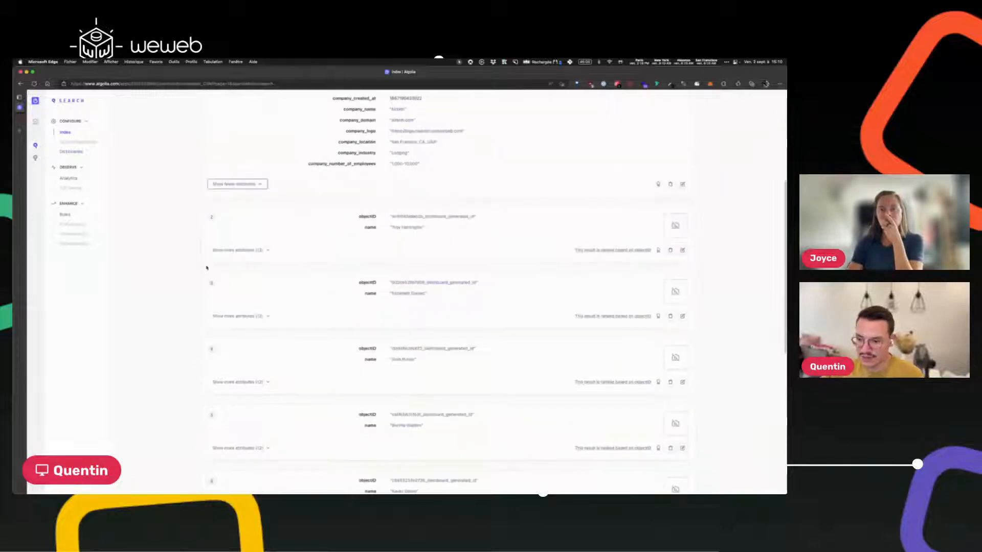
{"action": "left_click", "coordinate": [241, 248]}
{"action": "scroll", "coordinate": [507, 322], "scroll_direction": "down", "scroll_amount": 5}
{"action": "scroll", "coordinate": [507, 322], "scroll_direction": "up", "scroll_amount": 5}
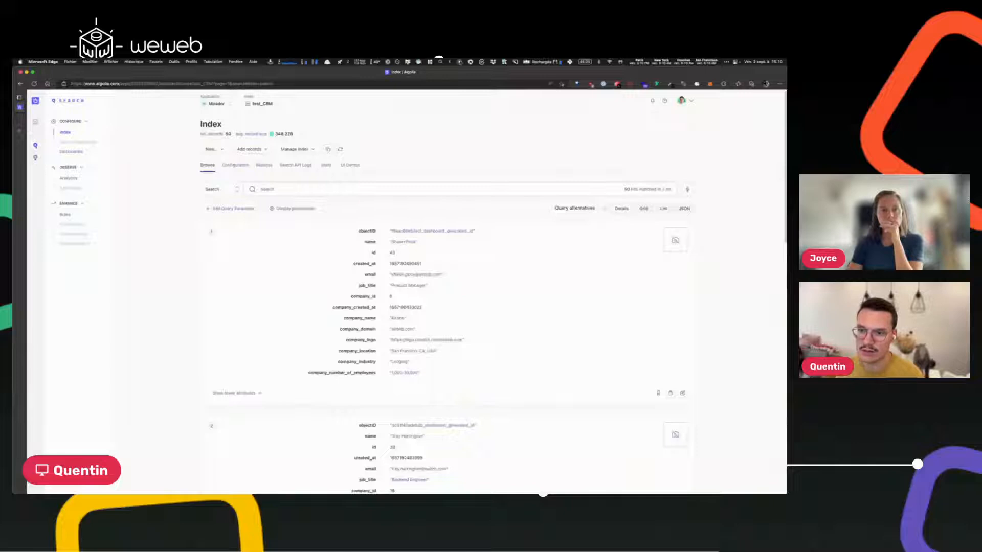
{"action": "left_click", "coordinate": [449, 178]}
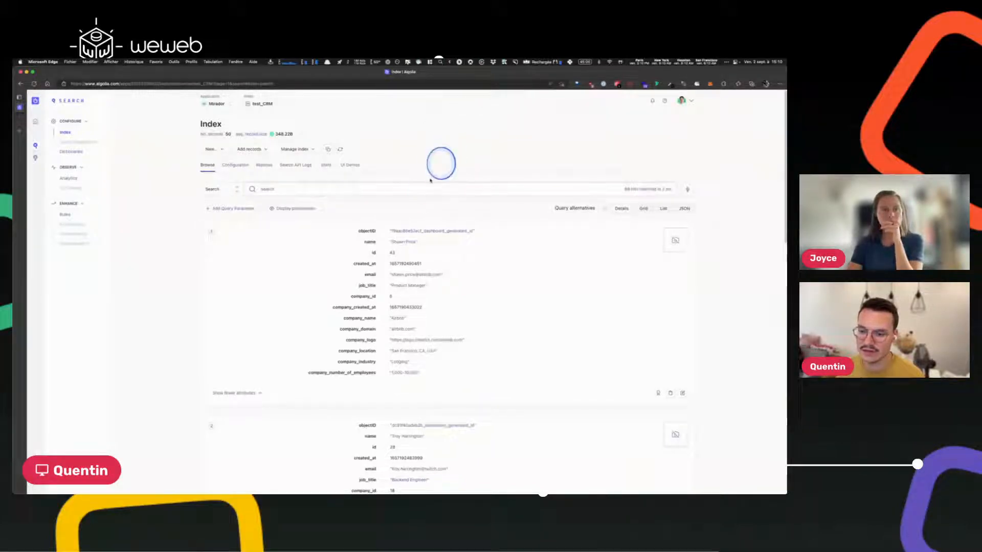
{"action": "key", "text": "super+plus"}
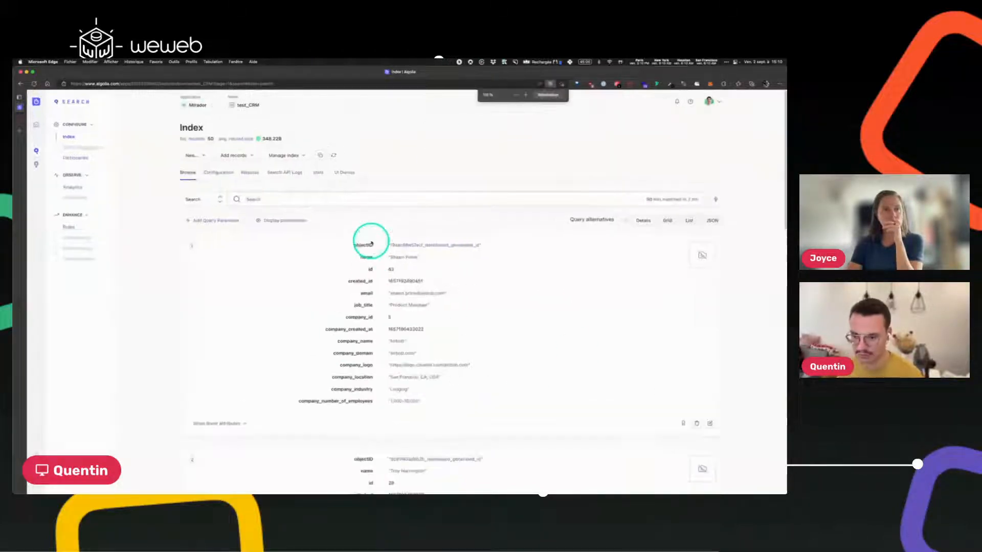
In WeWeb, check the Algolia data source plugin's Configuration, then add a new collection.
{"action": "left_click", "coordinate": [22, 119]}
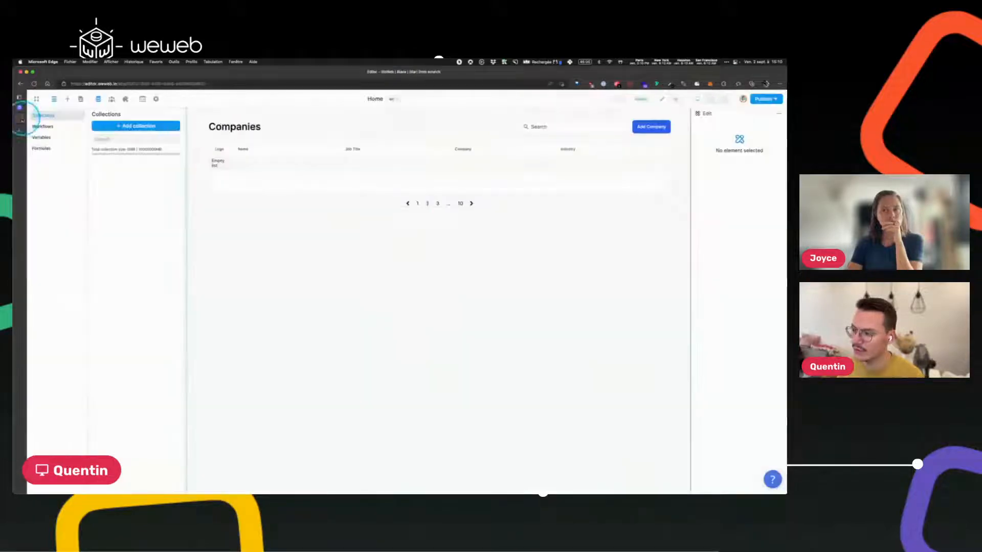
{"action": "key", "text": "super+plus"}
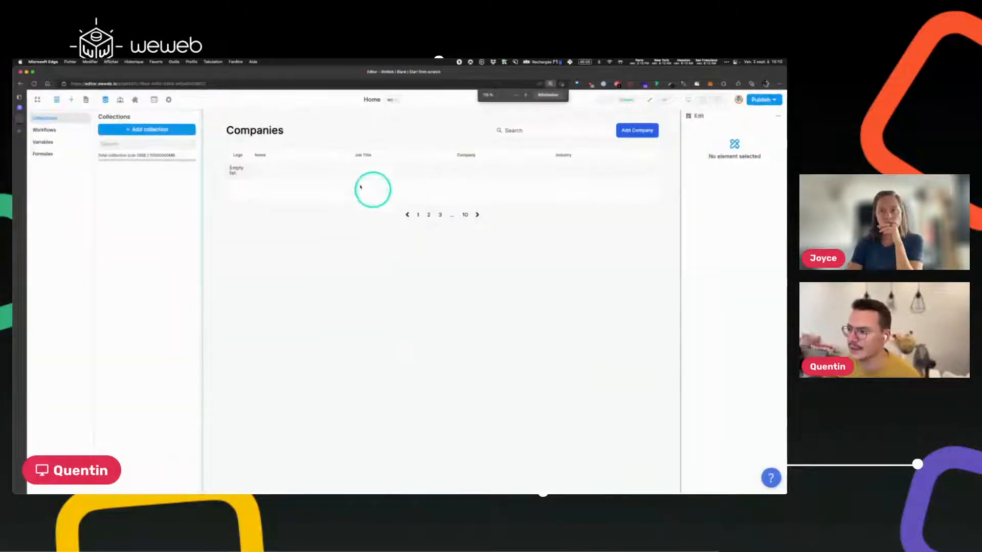
{"action": "left_click", "coordinate": [135, 100]}
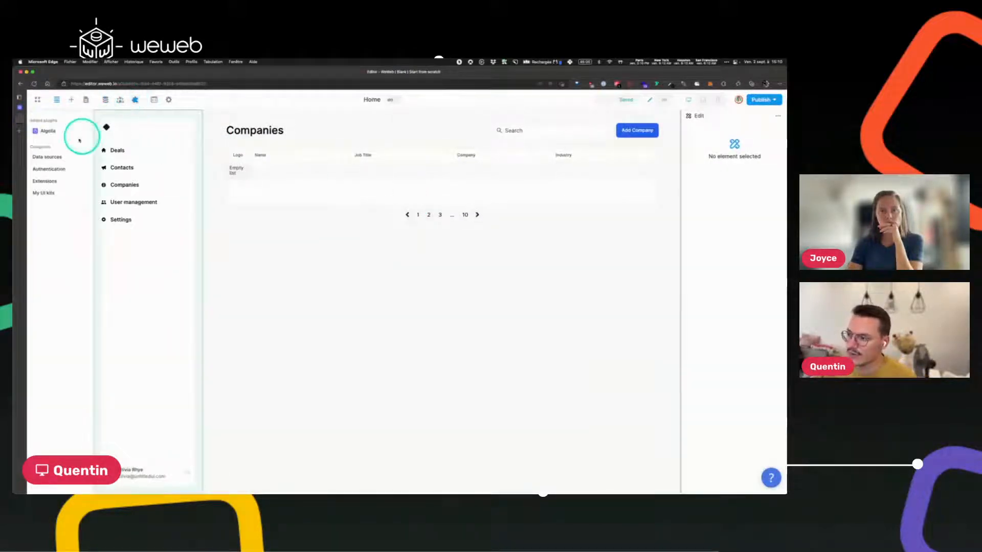
{"action": "left_click", "coordinate": [47, 156]}
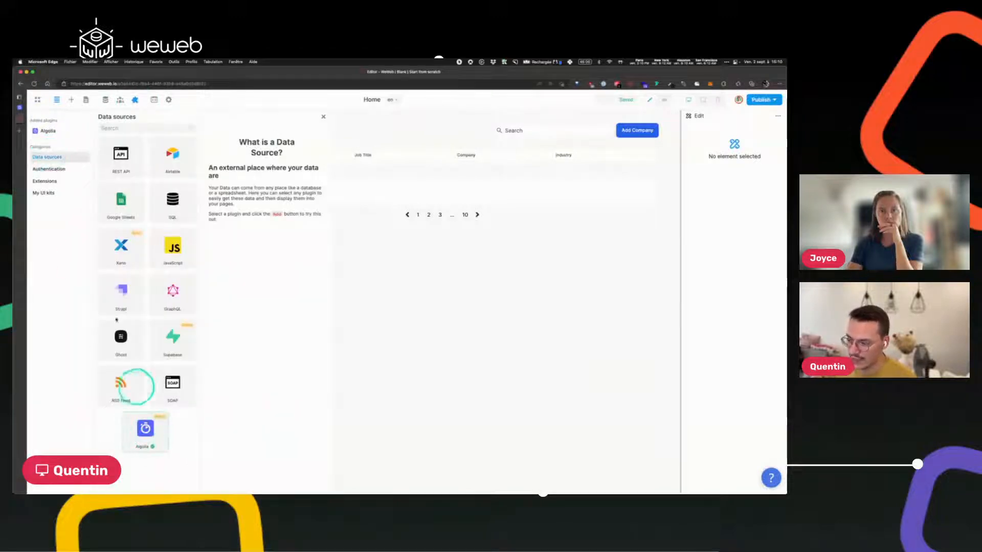
{"action": "left_click", "coordinate": [57, 132]}
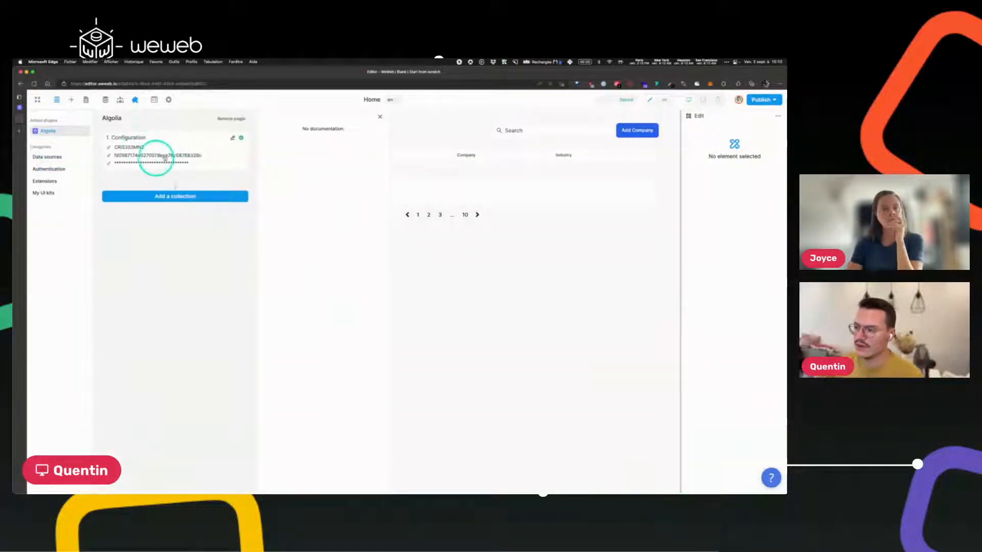
{"action": "left_click", "coordinate": [170, 138]}
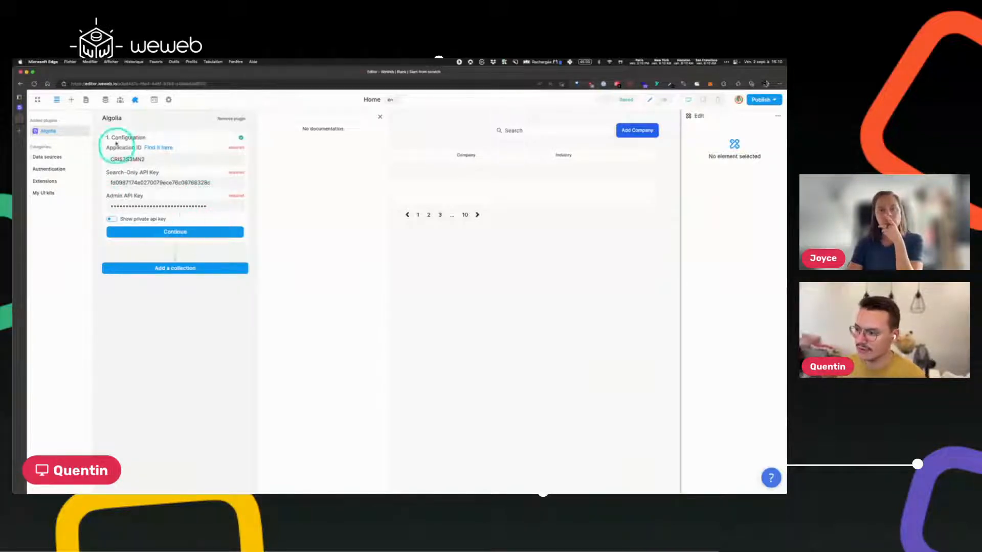
{"action": "left_click", "coordinate": [105, 100]}
{"action": "left_click", "coordinate": [140, 130]}
Create collection 'crm' with Algolia as source reading the test_CRM index, then close Collections.
{"action": "left_click", "coordinate": [204, 161]}
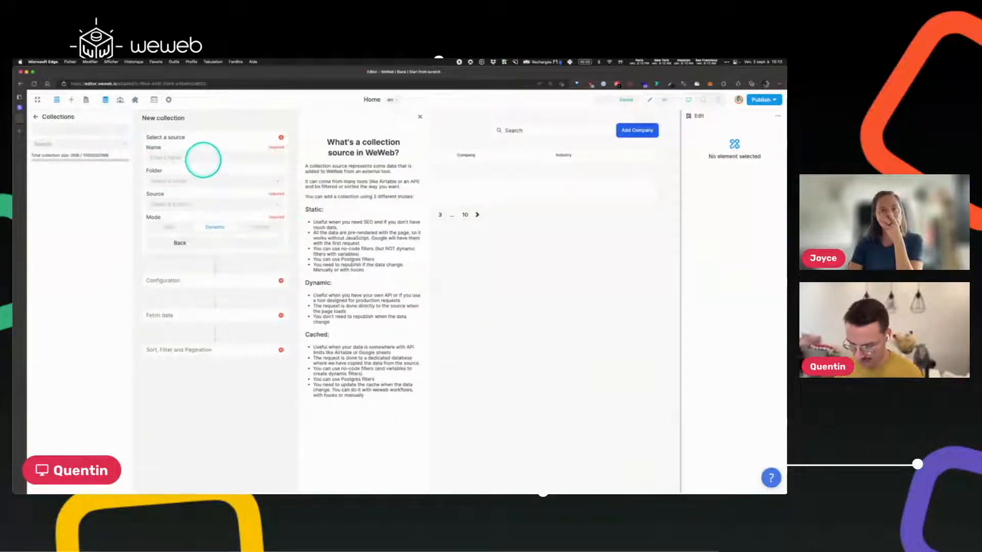
{"action": "type", "text": "crm"}
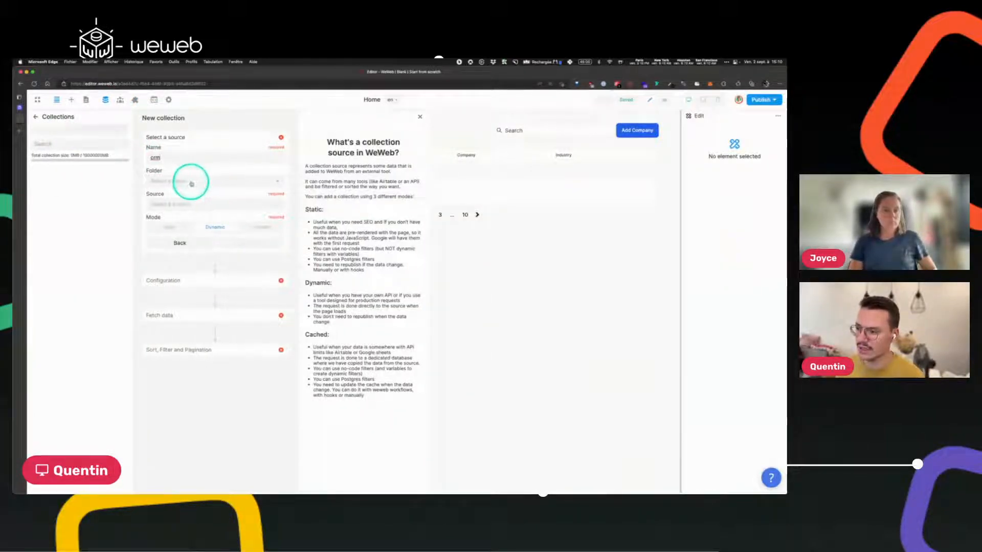
{"action": "left_click", "coordinate": [164, 206]}
{"action": "left_click", "coordinate": [164, 219]}
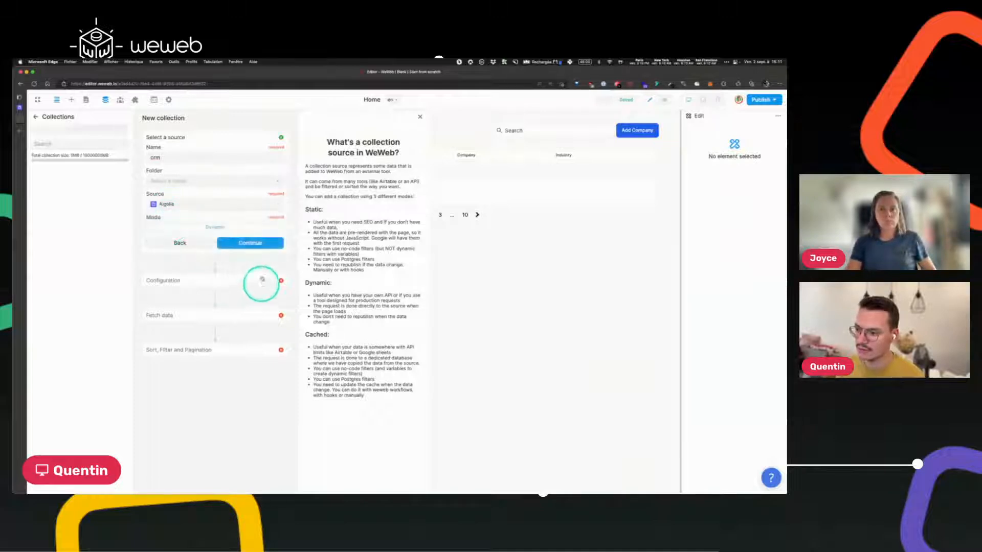
{"action": "left_click", "coordinate": [250, 243]}
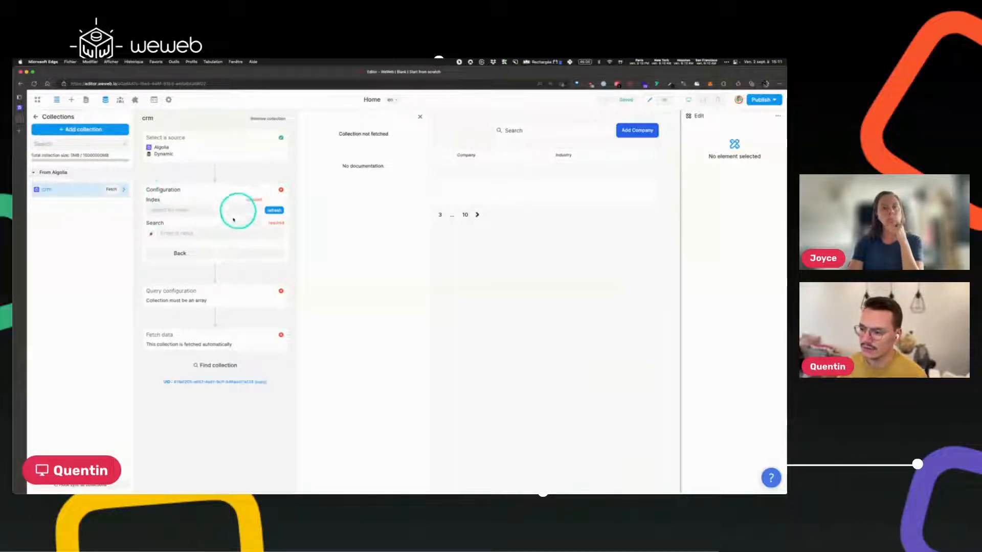
{"action": "left_click", "coordinate": [190, 210]}
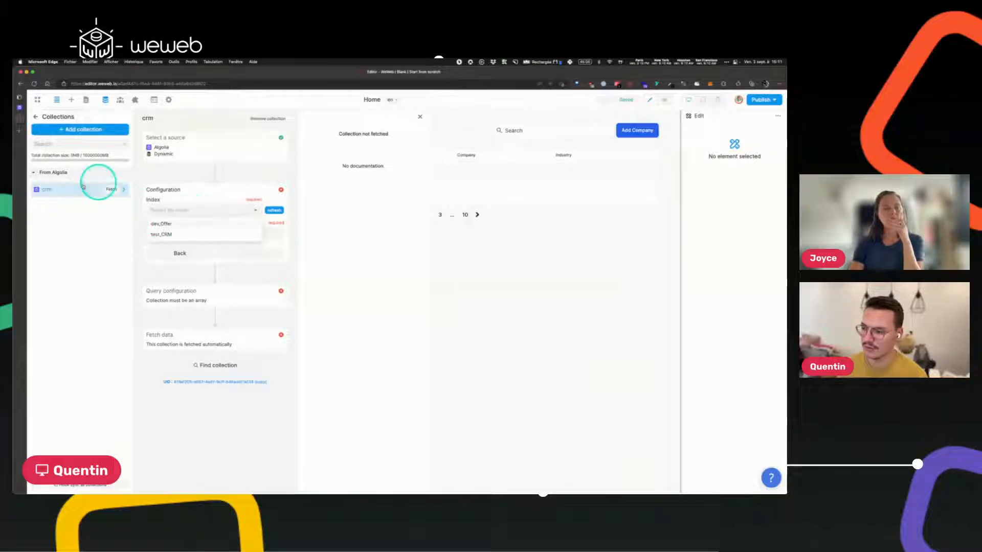
{"action": "left_click", "coordinate": [158, 234]}
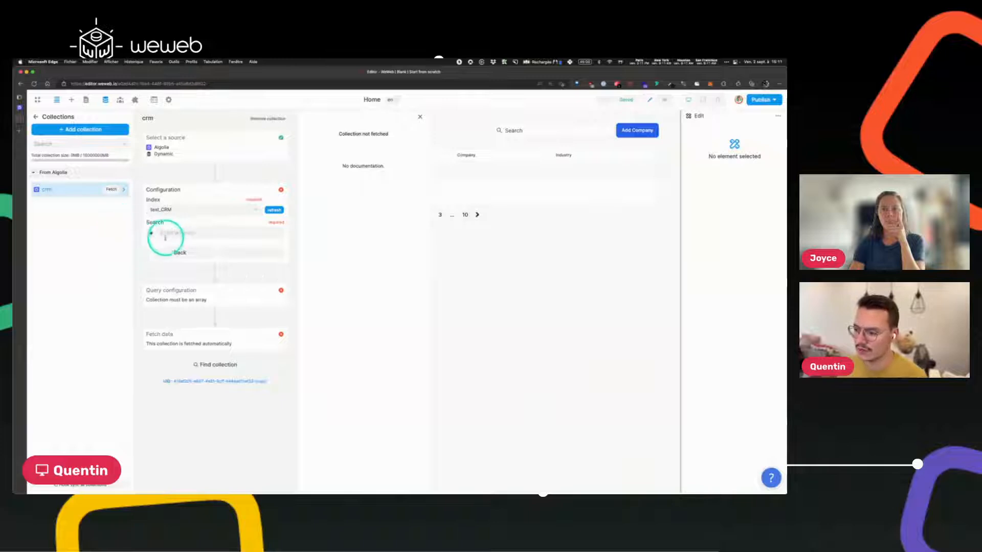
{"action": "left_click", "coordinate": [596, 296]}
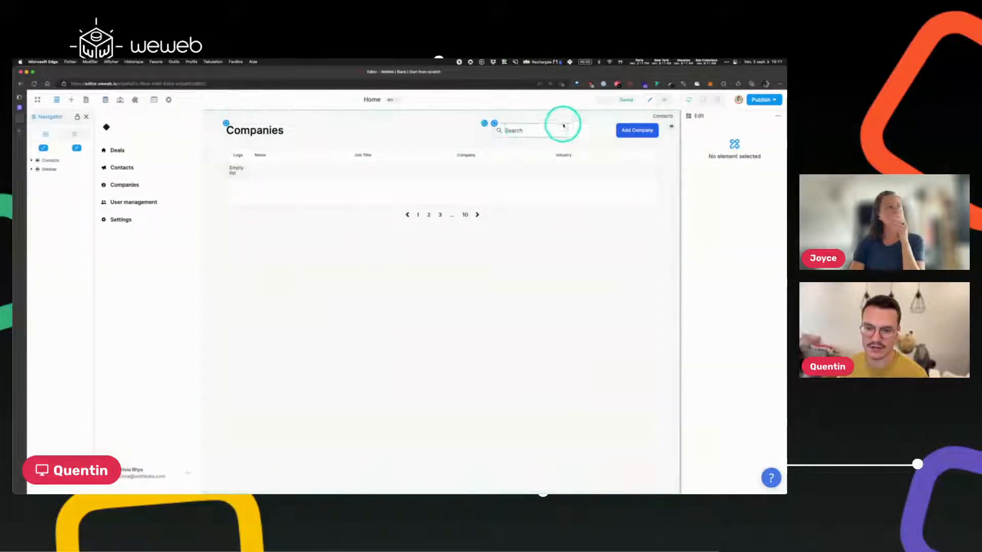
Select the CRM search bar on the canvas and reopen the crm collection's settings.
{"action": "left_click", "coordinate": [601, 129]}
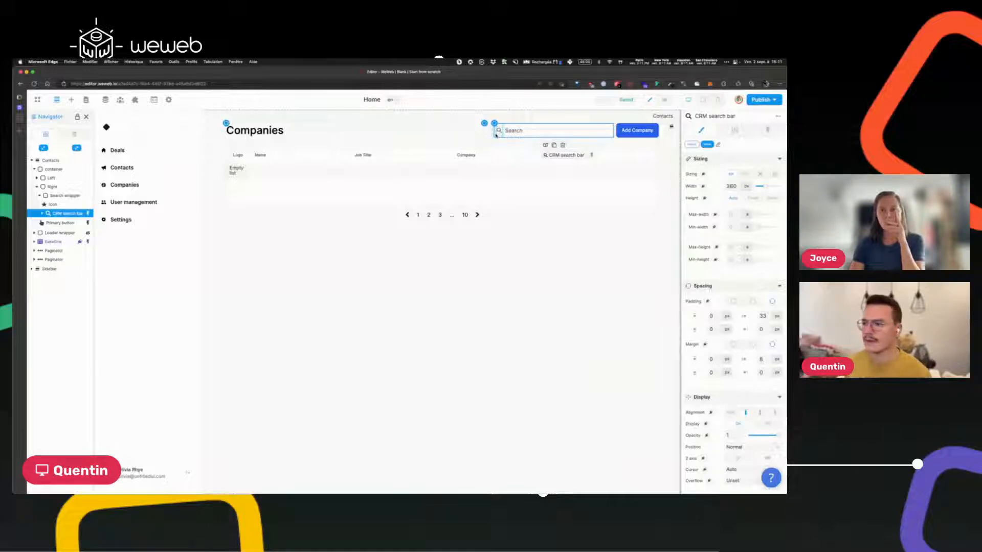
{"action": "left_click", "coordinate": [105, 100]}
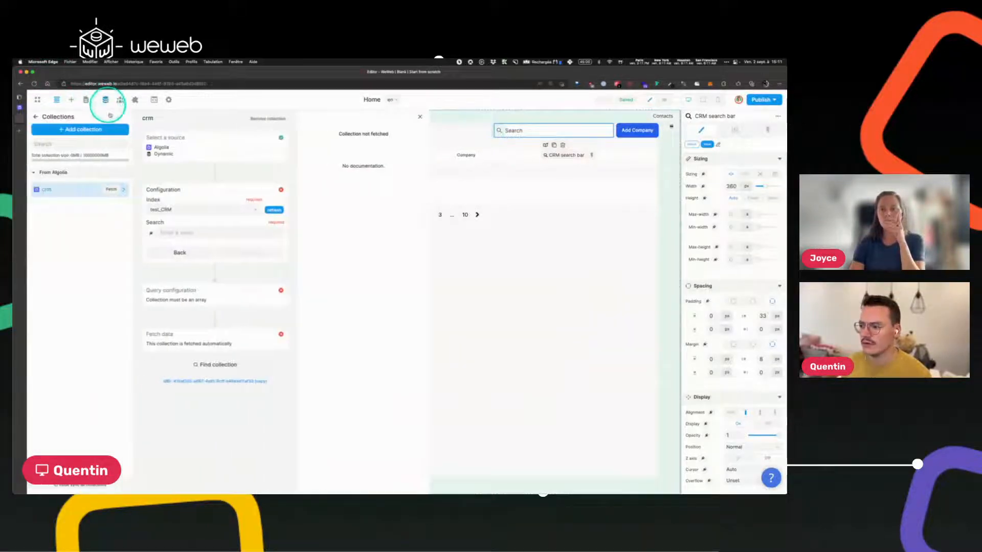
Bind the crm collection's Search to 'CRM search bar - value' and fetch the test_CRM records.
{"action": "left_click", "coordinate": [150, 234]}
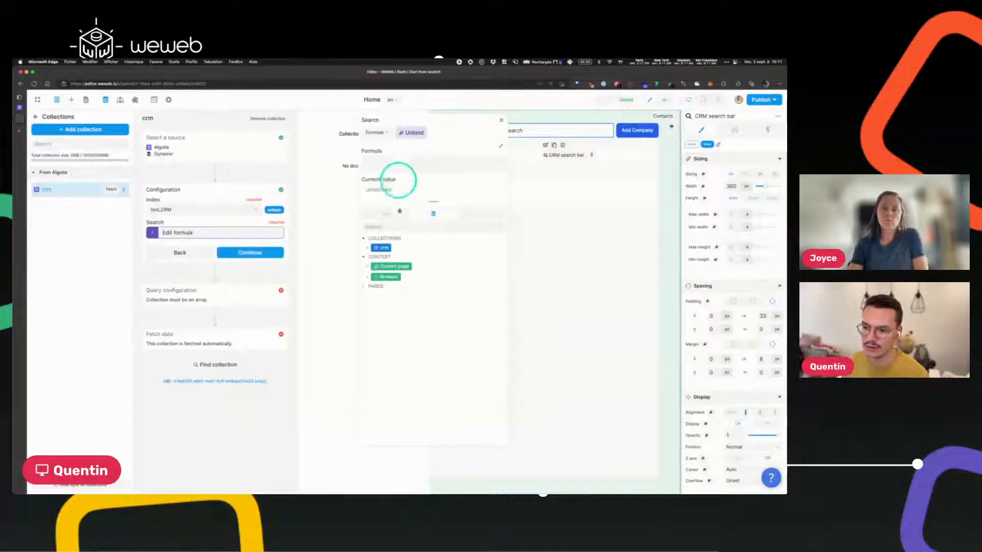
{"action": "left_click", "coordinate": [384, 215]}
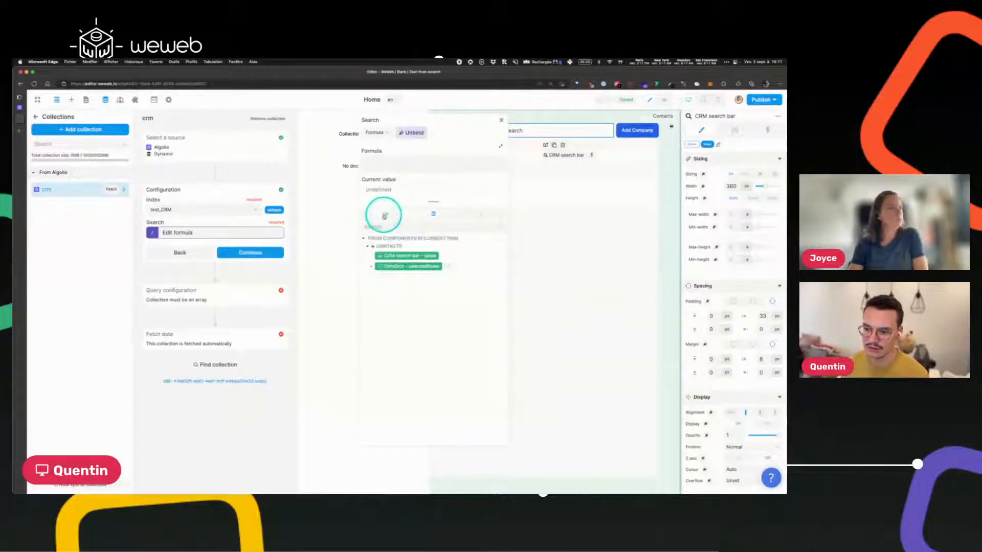
{"action": "left_click", "coordinate": [399, 255]}
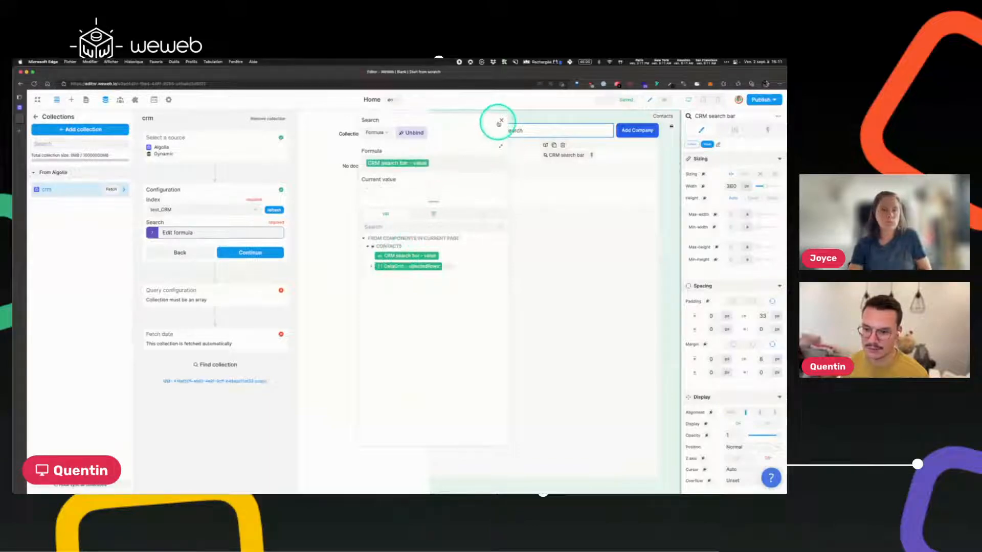
{"action": "left_click", "coordinate": [501, 120]}
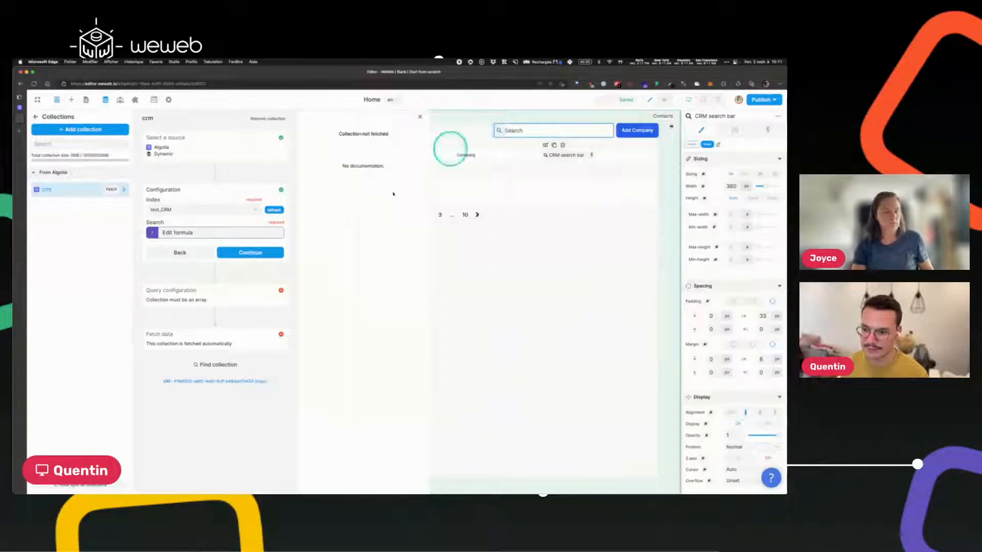
{"action": "left_click", "coordinate": [251, 253]}
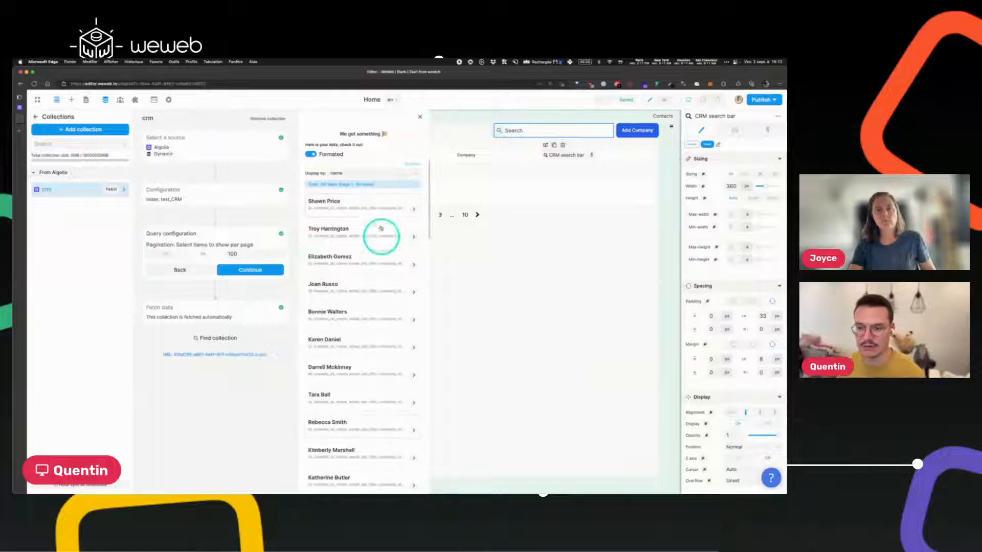
{"action": "left_click", "coordinate": [351, 203]}
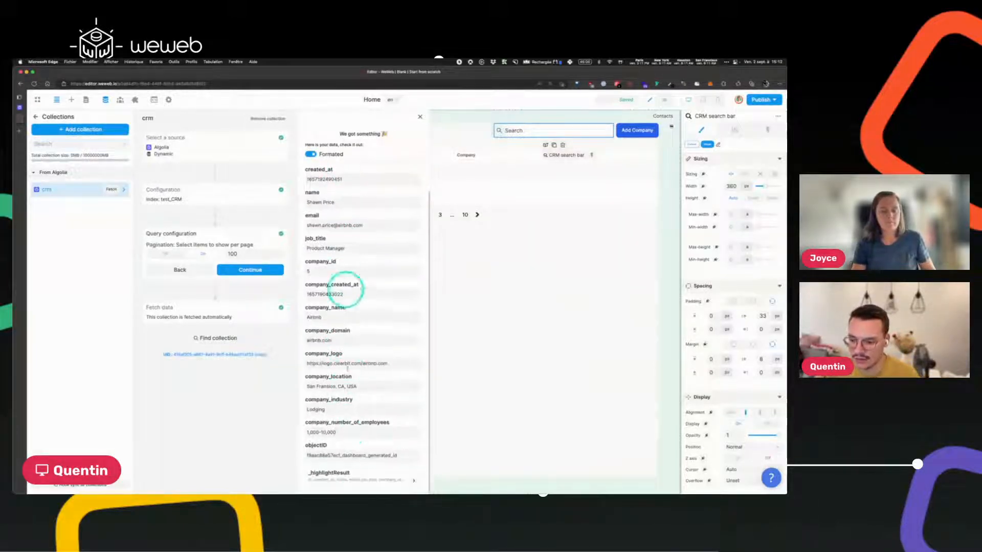
Set the crm collection to 10 items per page, finish setup, and close the Collections panel.
{"action": "scroll", "coordinate": [351, 245], "scroll_direction": "up", "scroll_amount": 2}
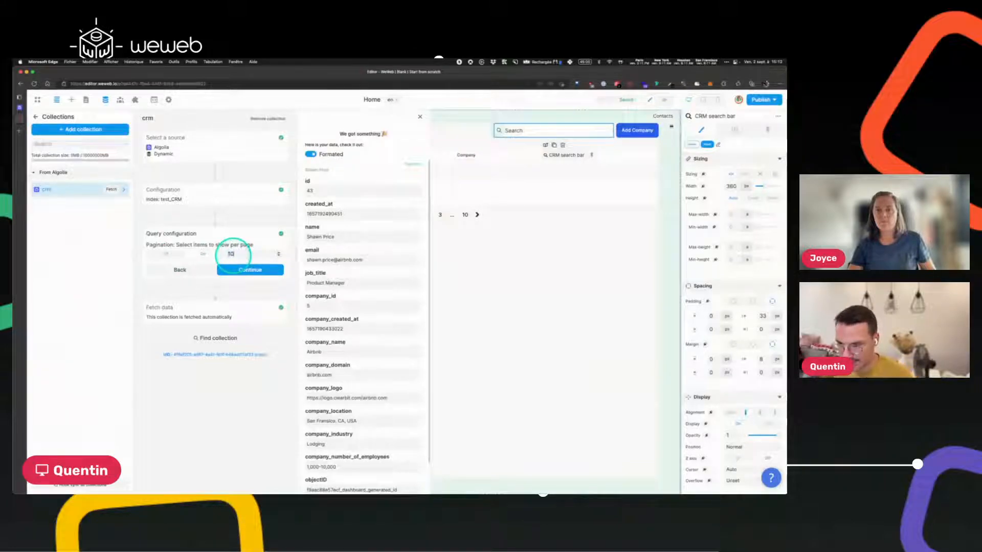
{"action": "left_click", "coordinate": [241, 268]}
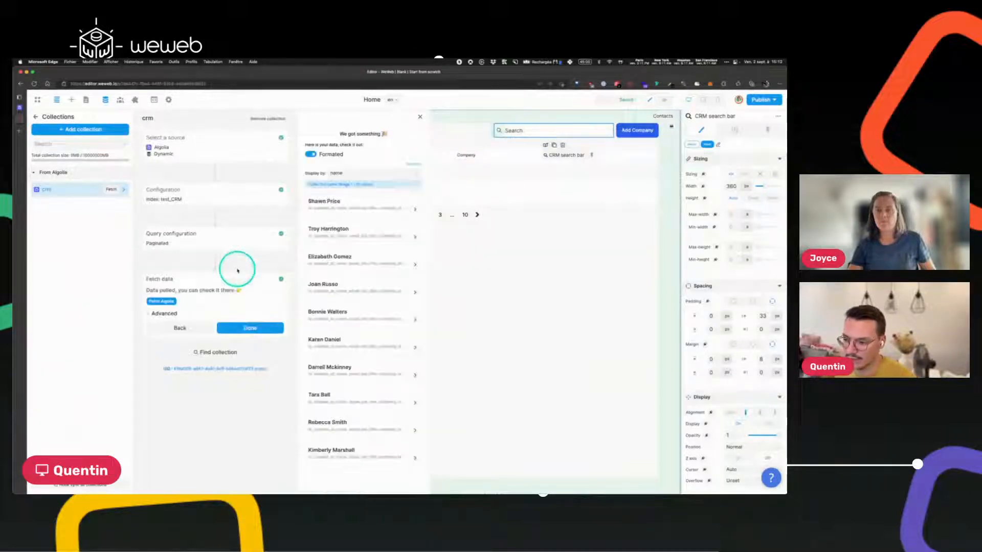
{"action": "left_click", "coordinate": [248, 328]}
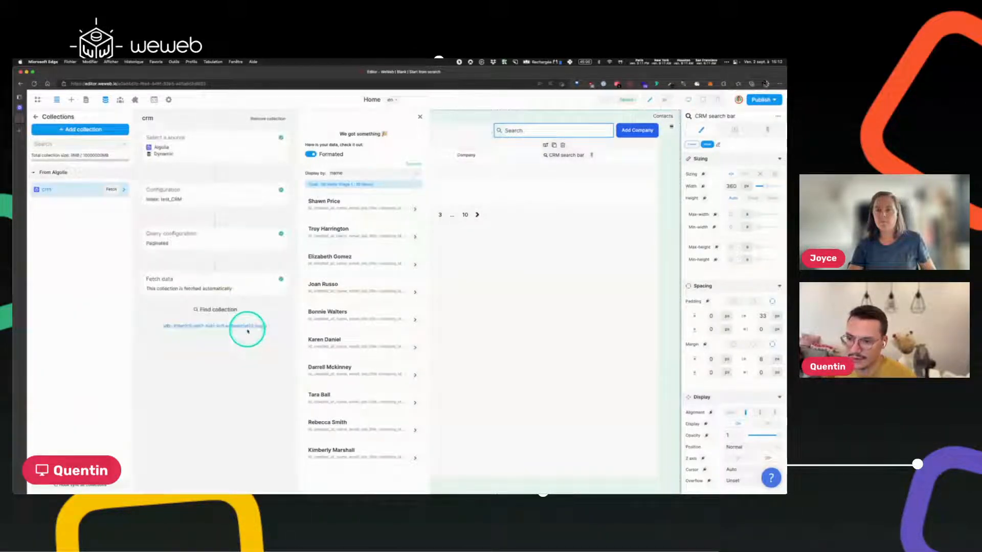
{"action": "left_click", "coordinate": [523, 315]}
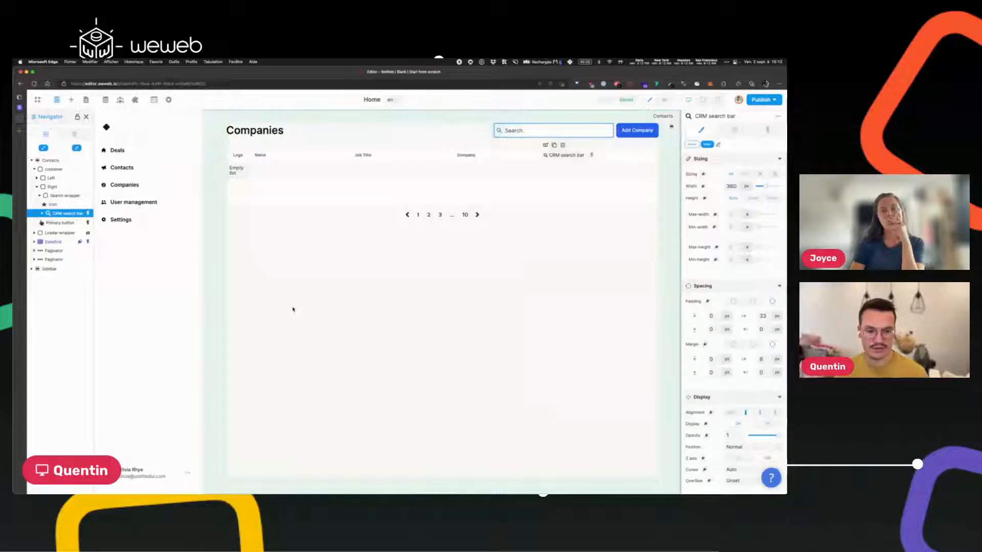
Replace the DataGrid's Unknown Grid data binding with the crm collection.
{"action": "left_click", "coordinate": [229, 151]}
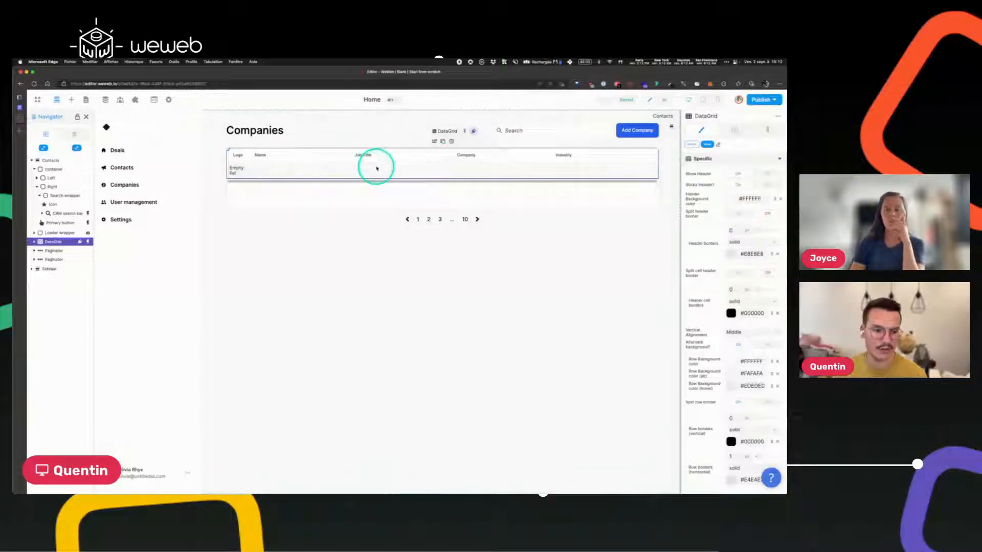
{"action": "left_click", "coordinate": [733, 129]}
{"action": "left_click", "coordinate": [754, 165]}
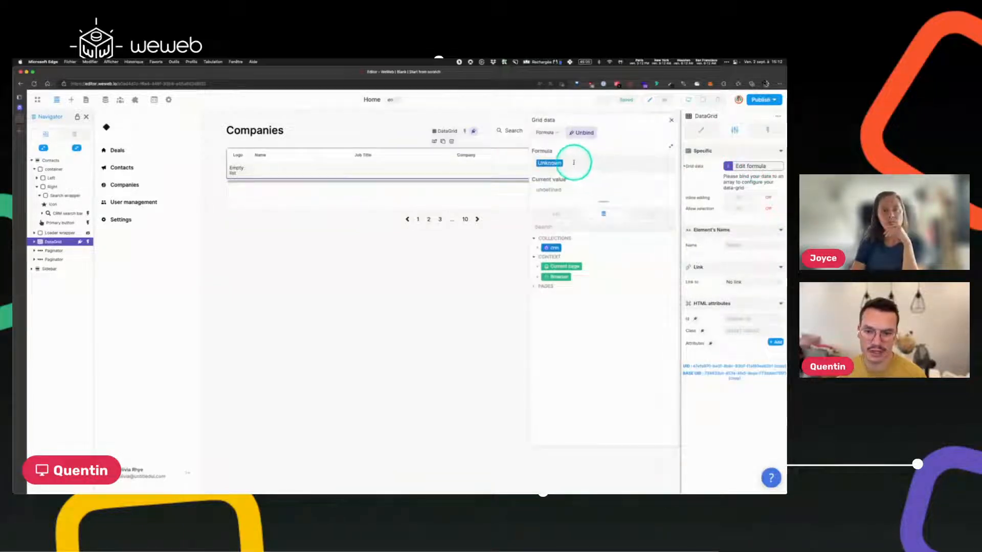
{"action": "key", "text": "BackSpace"}
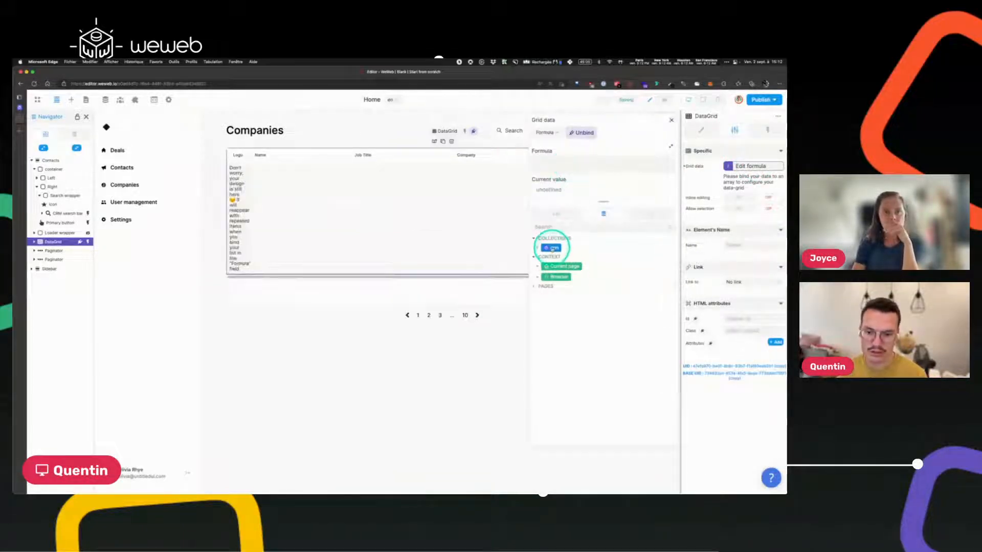
{"action": "left_click", "coordinate": [552, 248]}
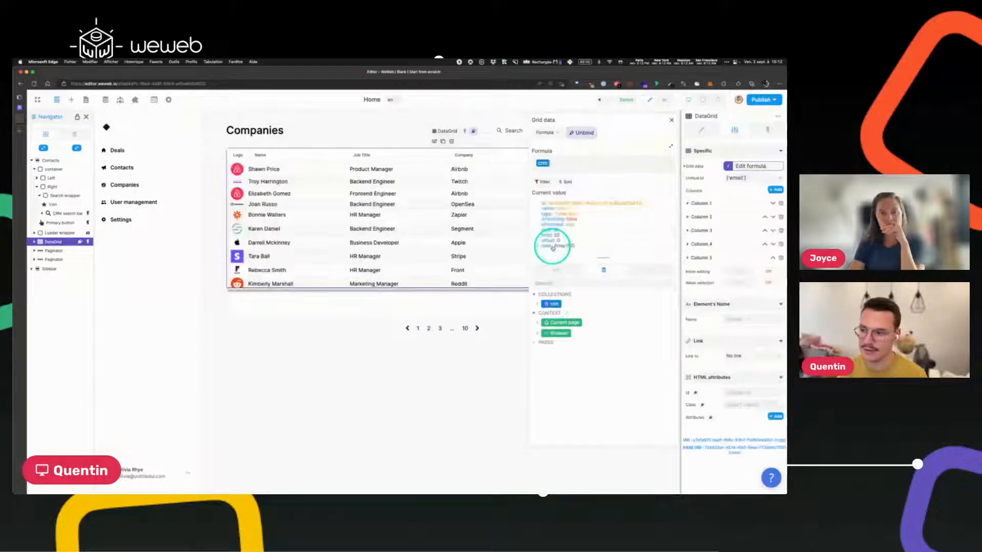
{"action": "left_click", "coordinate": [671, 120]}
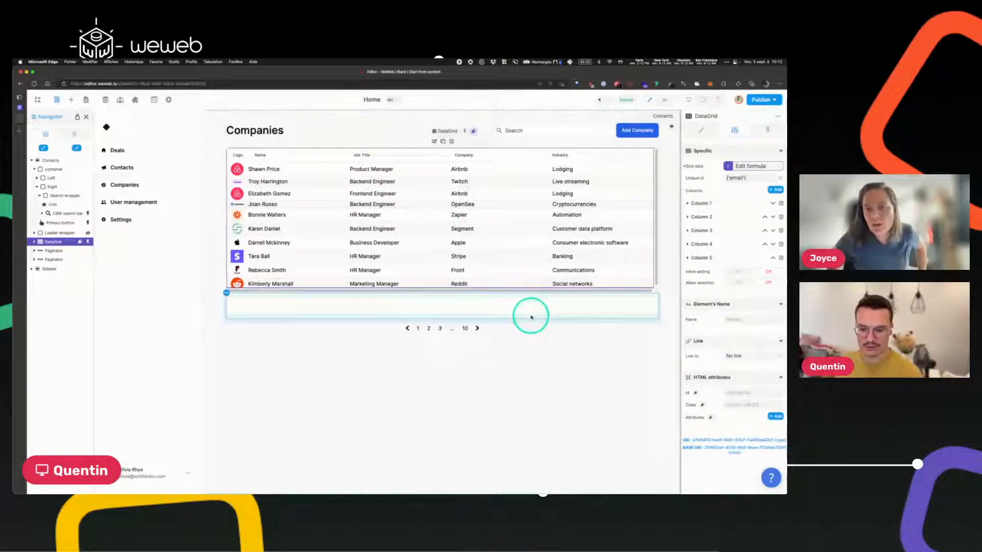
{"action": "left_click", "coordinate": [501, 333]}
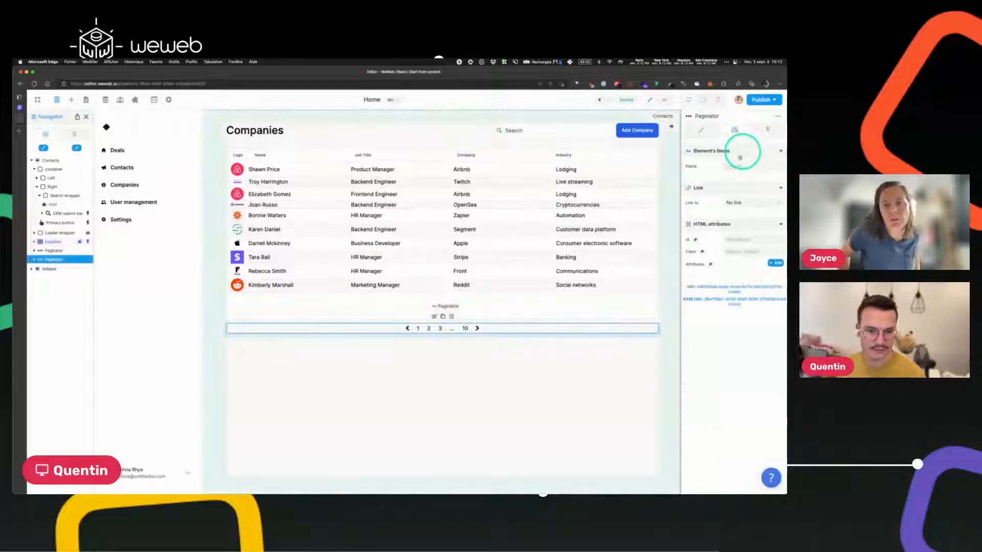
Set the Paginator's Collection to crm, then zoom the editor and hide the element tree.
{"action": "left_click", "coordinate": [703, 130]}
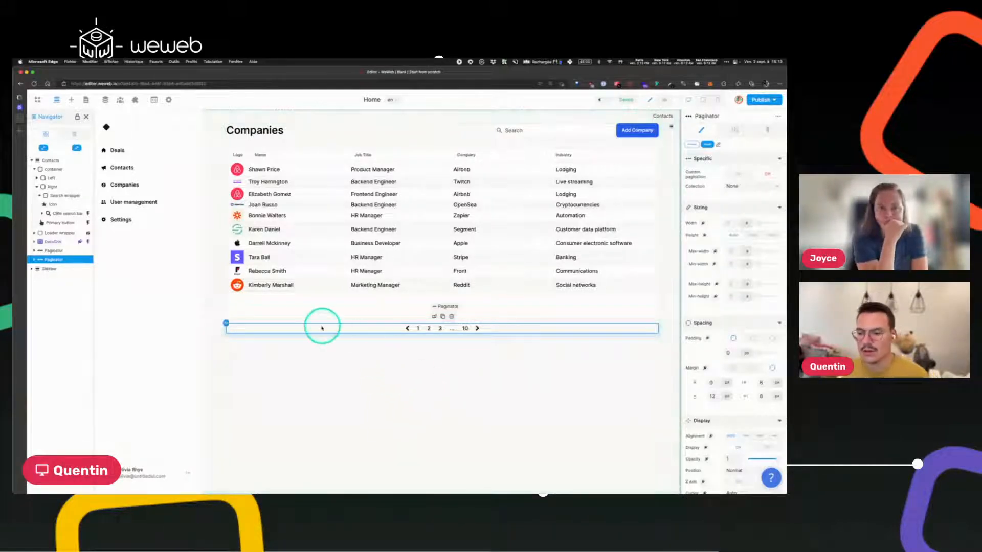
{"action": "left_click_drag", "start_coordinate": [226, 323], "coordinate": [649, 195]}
{"action": "left_click", "coordinate": [736, 186]}
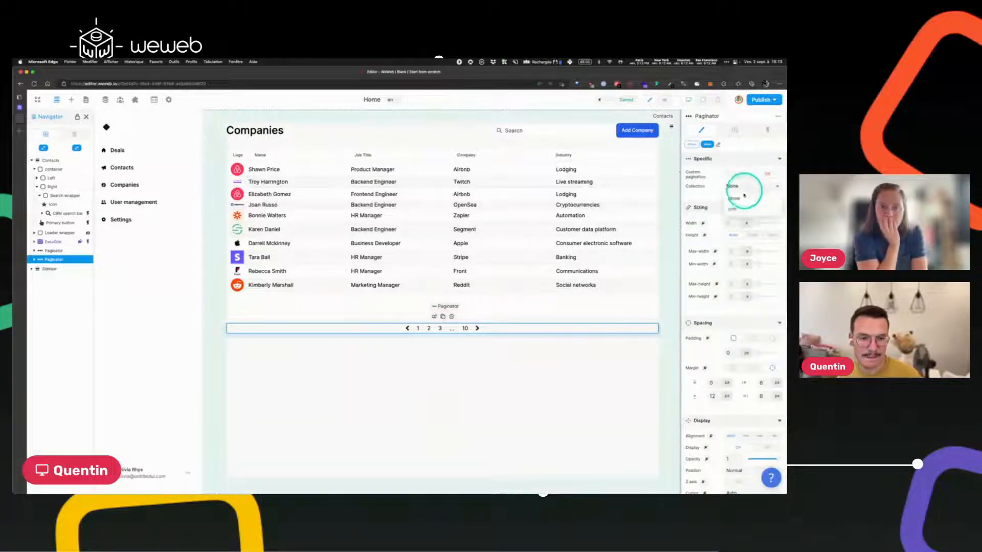
{"action": "left_click", "coordinate": [734, 209]}
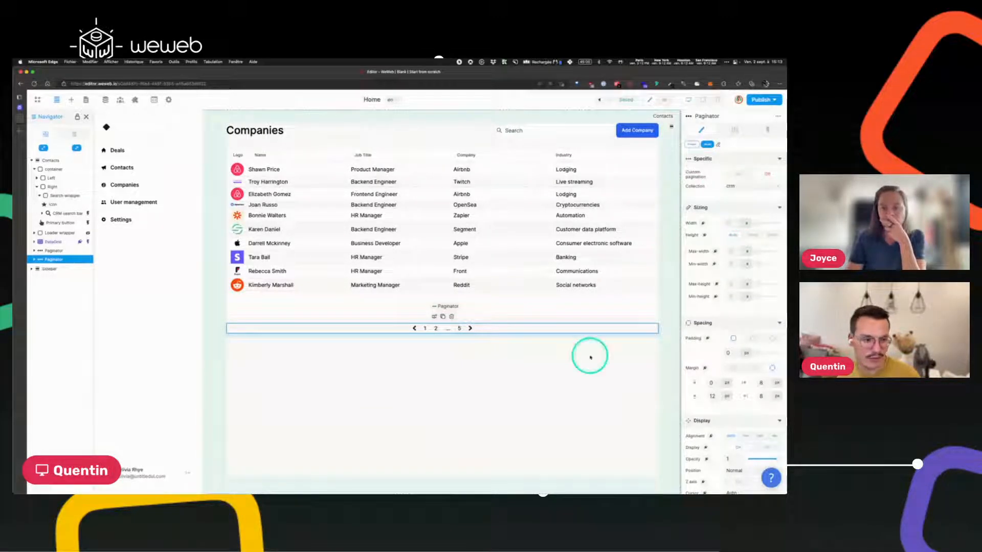
{"action": "key", "text": "super+plus"}
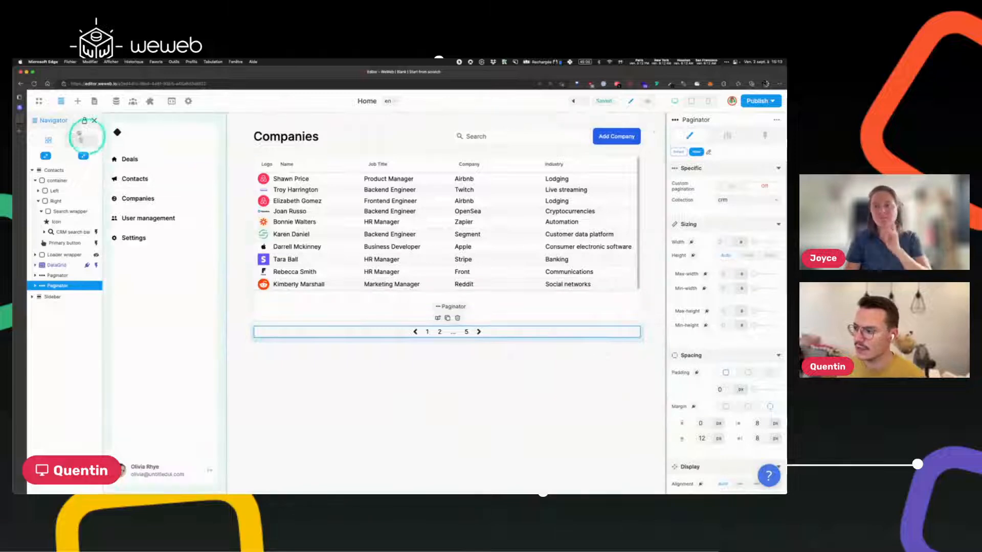
{"action": "left_click", "coordinate": [94, 120]}
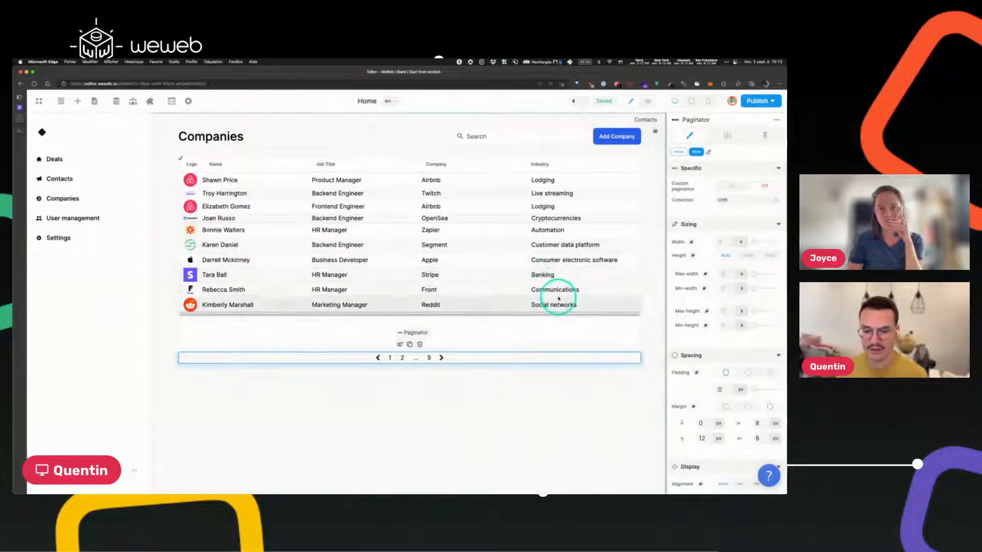
{"action": "left_click", "coordinate": [648, 101]}
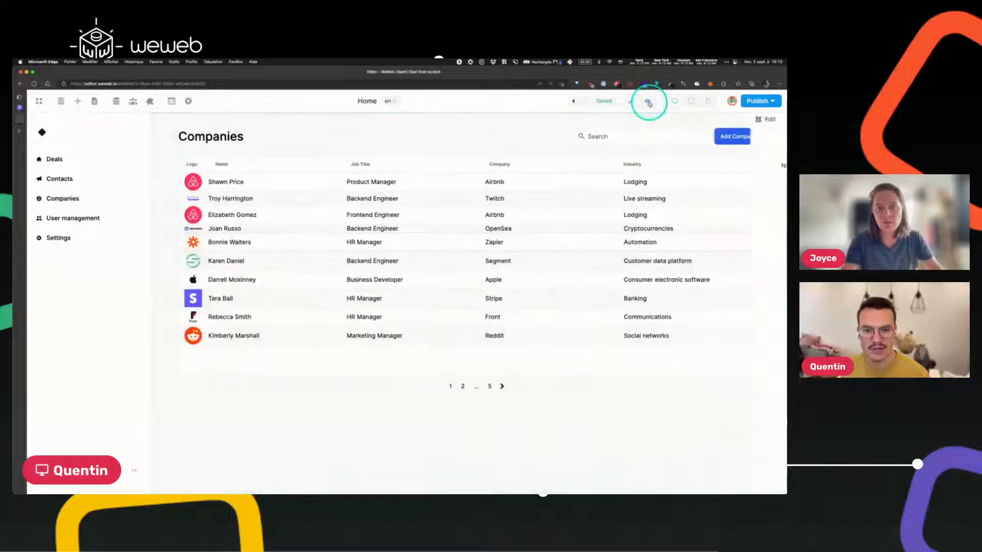
{"action": "left_click", "coordinate": [462, 386]}
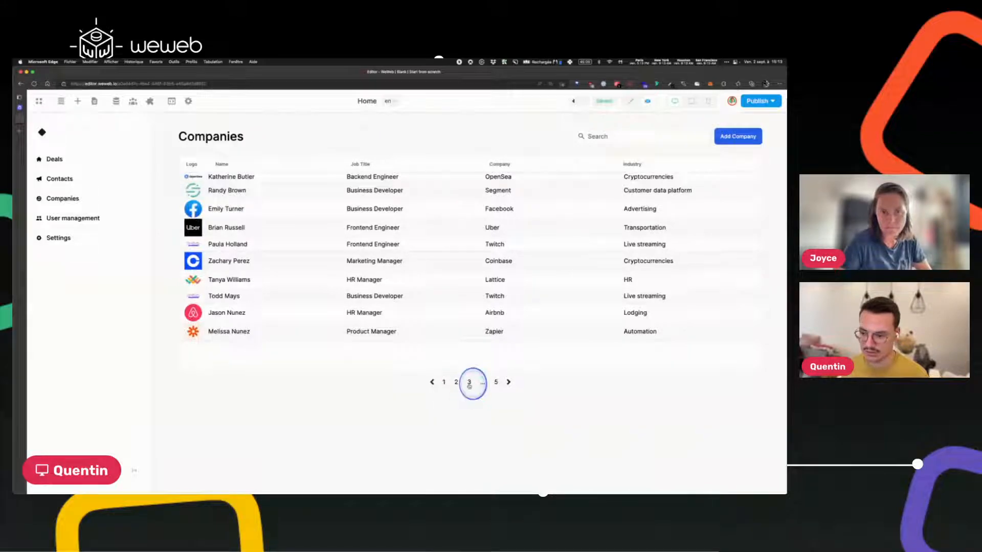
{"action": "left_click", "coordinate": [445, 380]}
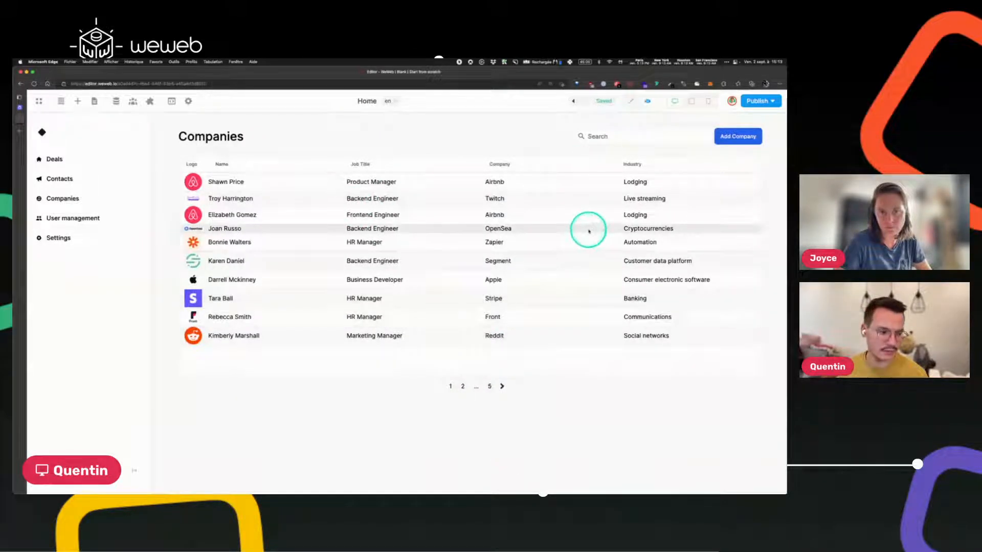
{"action": "left_click", "coordinate": [631, 101]}
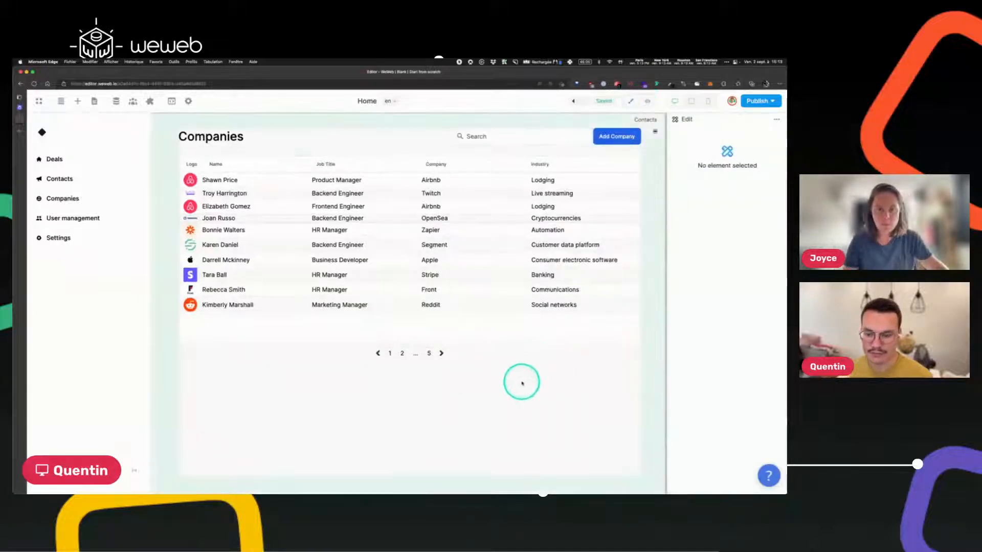
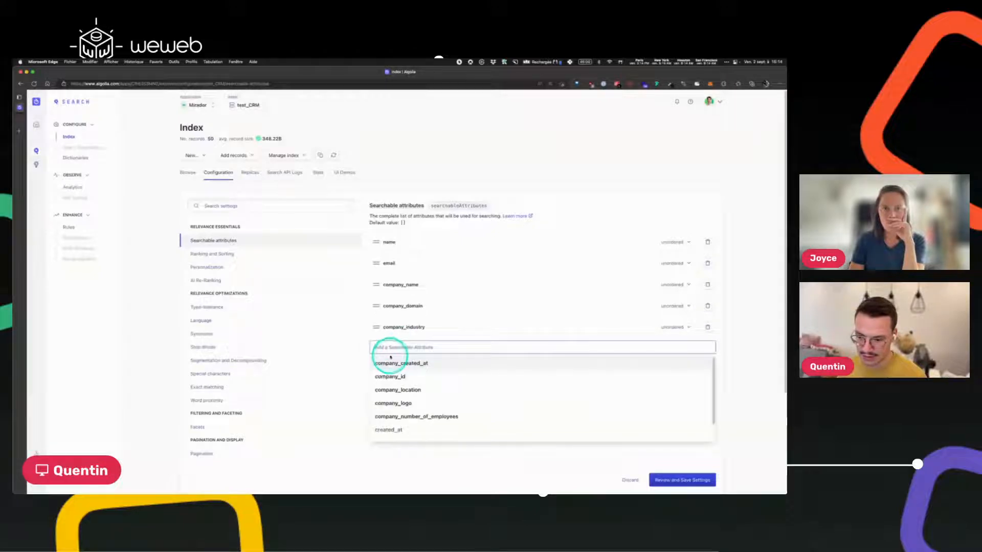
Add company_location to test_CRM's searchable attributes and save the settings.
{"action": "type", "text": "locat"}
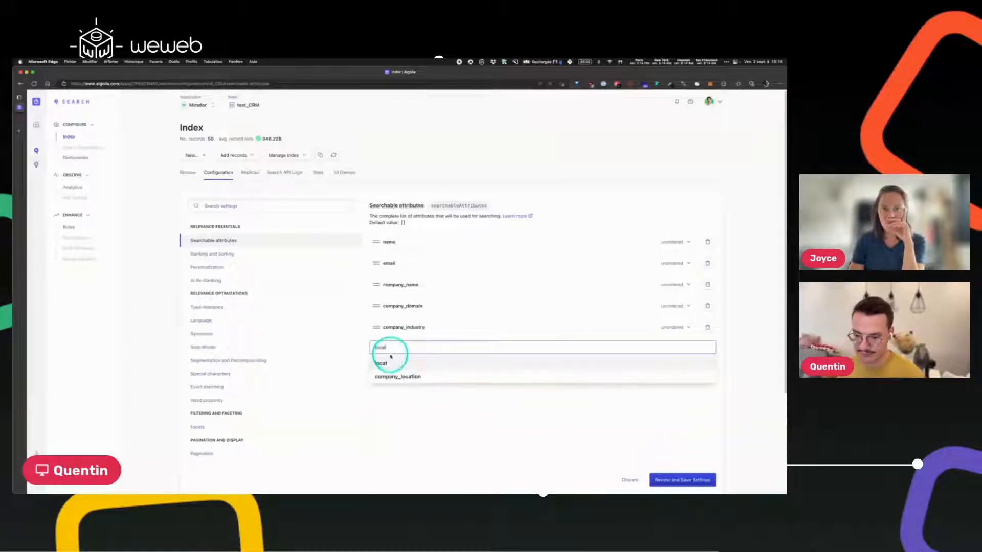
{"action": "left_click", "coordinate": [412, 376]}
{"action": "left_click", "coordinate": [695, 480]}
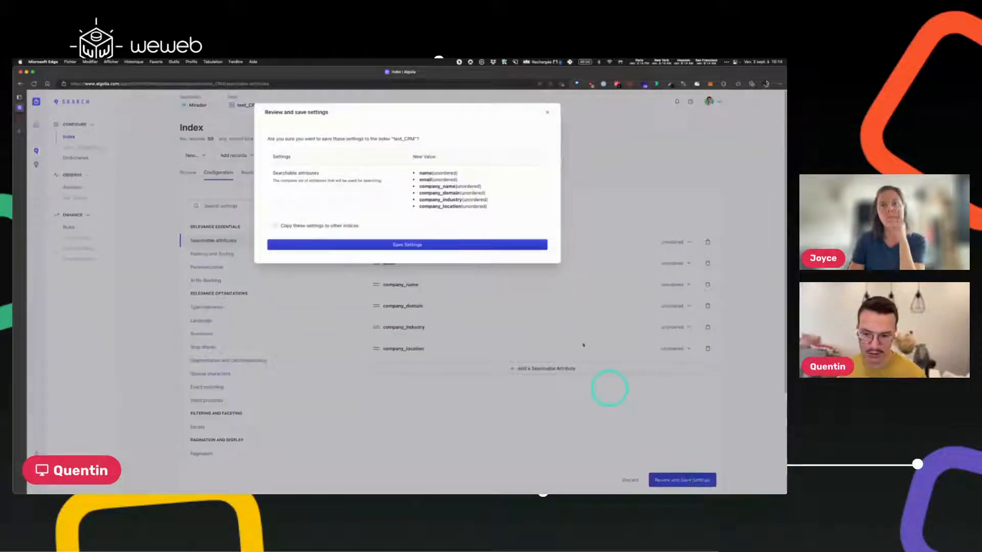
{"action": "left_click", "coordinate": [401, 243]}
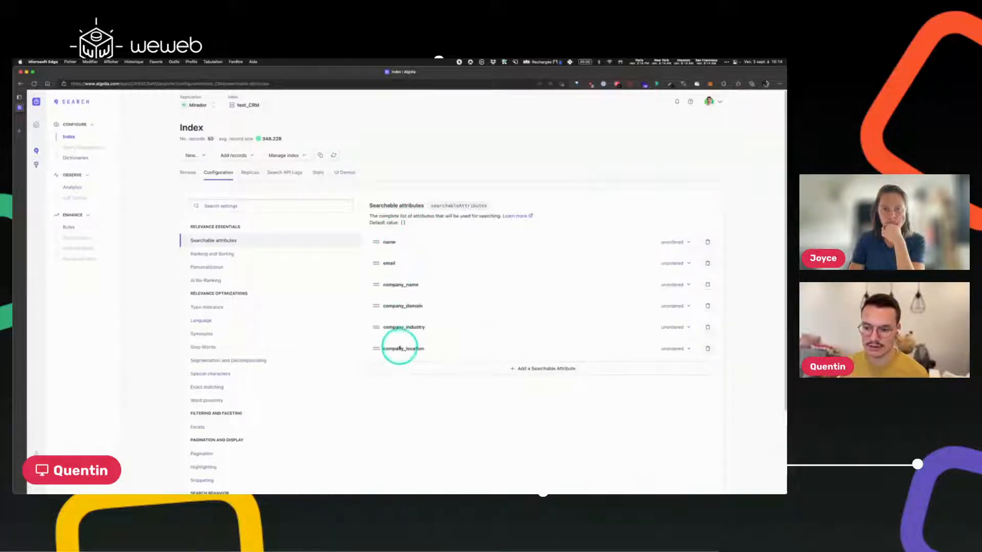
In the Browse tab, search the test_CRM records for 'airb'.
{"action": "left_click", "coordinate": [187, 172]}
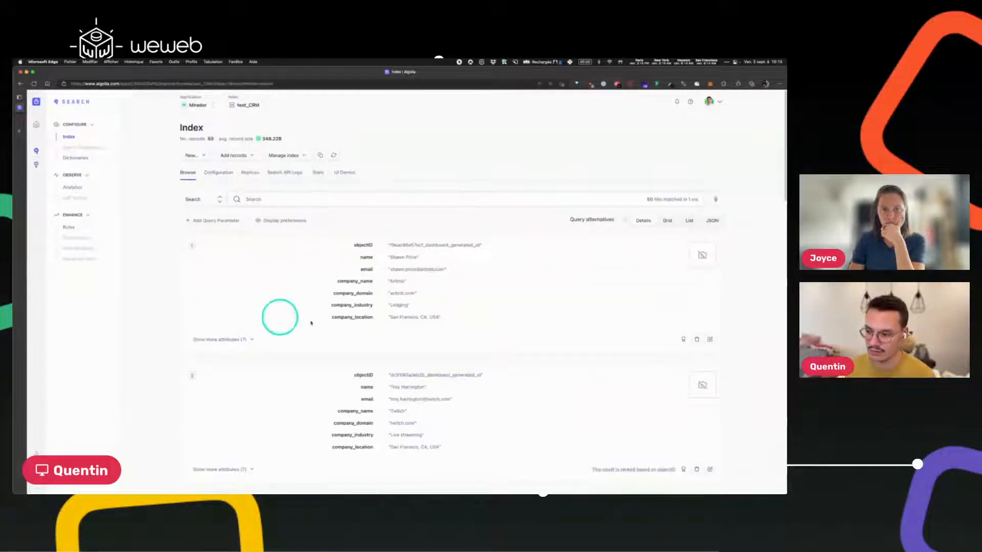
{"action": "left_click", "coordinate": [286, 200]}
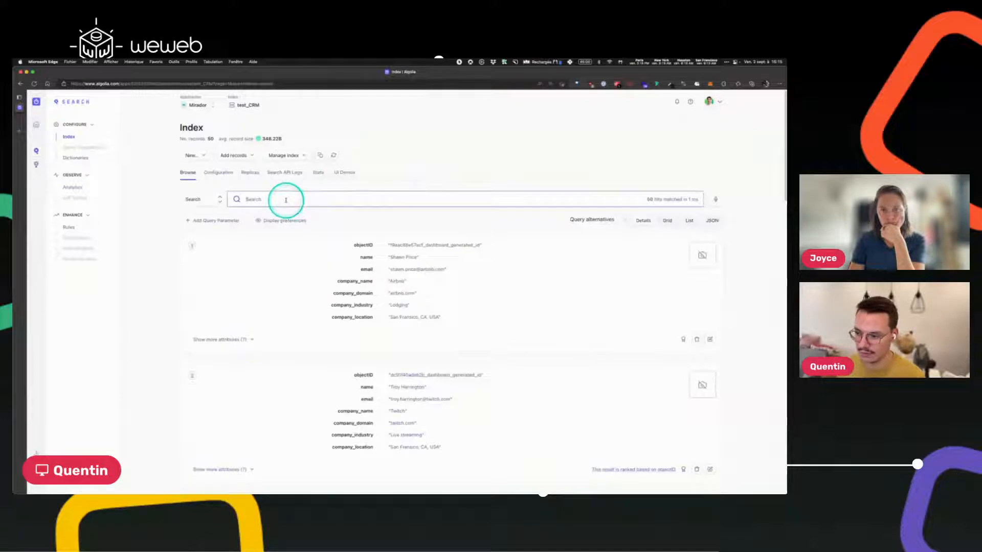
{"action": "type", "text": "airbnb"}
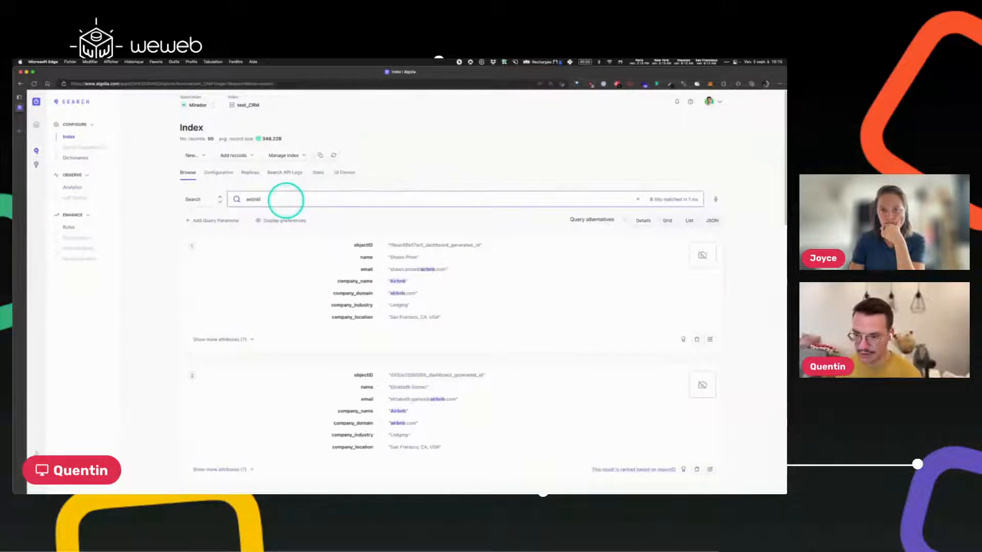
{"action": "scroll", "coordinate": [352, 274], "scroll_direction": "down", "scroll_amount": 1}
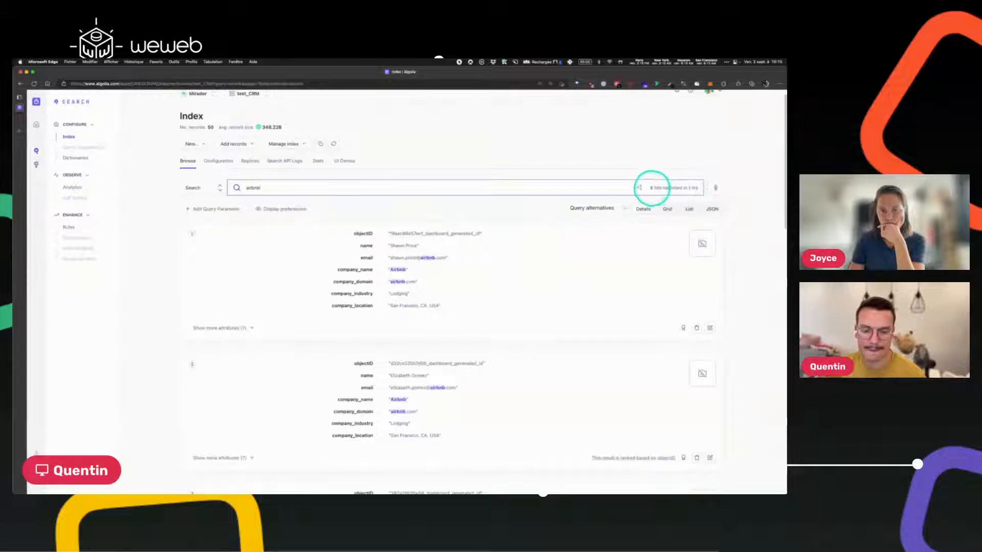
{"action": "scroll", "coordinate": [450, 250], "scroll_direction": "down", "scroll_amount": 1}
Expand the first four Airbnb records to show all their attributes.
{"action": "left_click", "coordinate": [239, 311]}
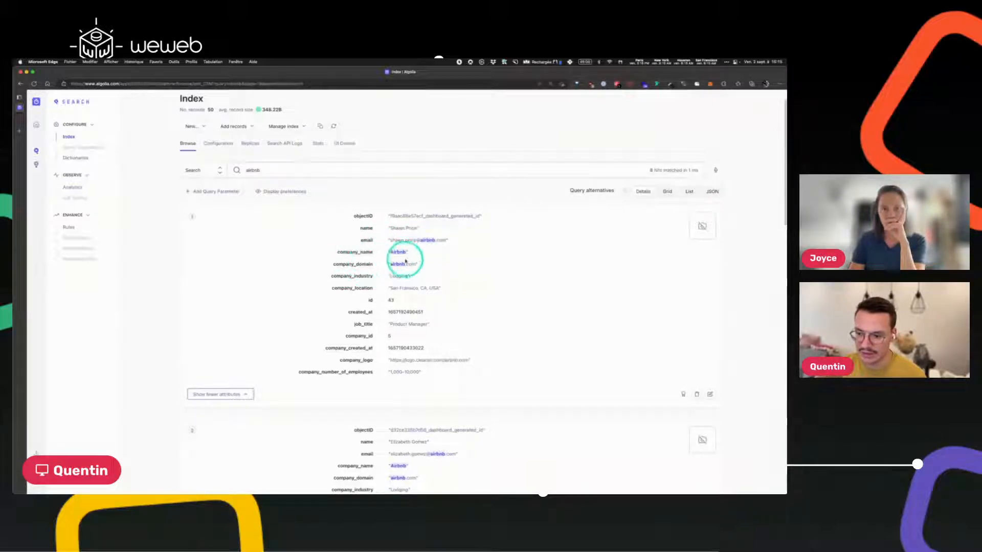
{"action": "left_click", "coordinate": [258, 170]}
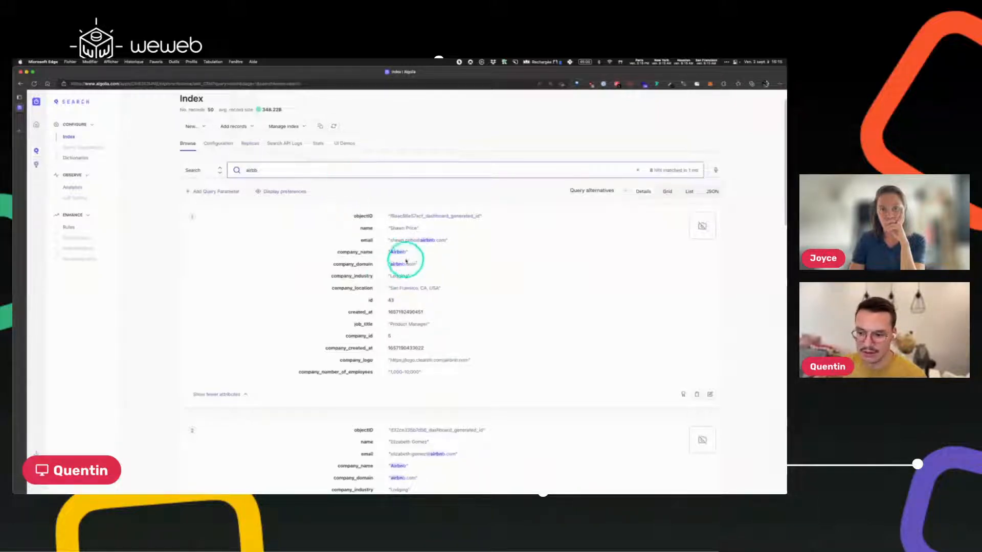
{"action": "scroll", "coordinate": [460, 271], "scroll_direction": "down", "scroll_amount": 2}
{"action": "scroll", "coordinate": [474, 275], "scroll_direction": "down", "scroll_amount": 4}
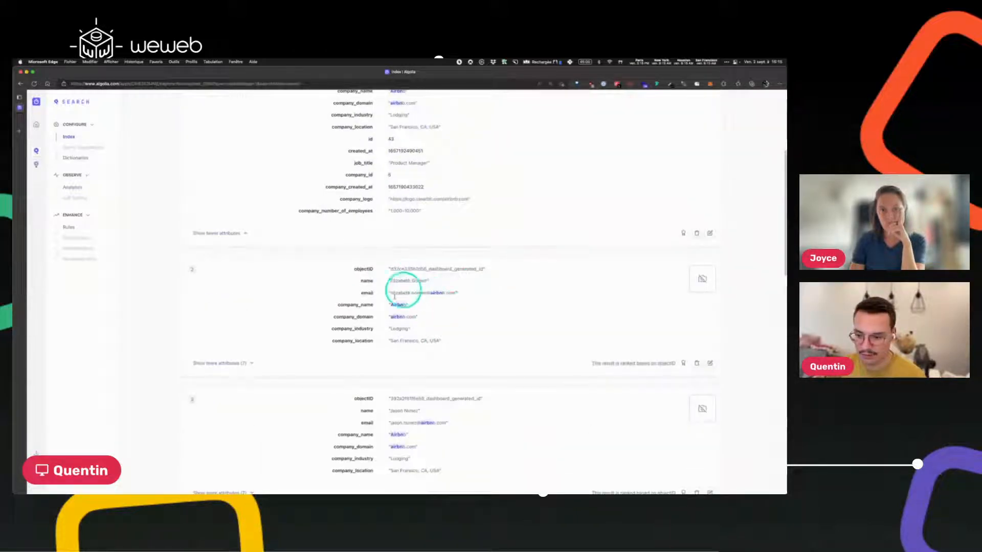
{"action": "scroll", "coordinate": [327, 317], "scroll_direction": "down", "scroll_amount": 3}
{"action": "left_click", "coordinate": [213, 275]}
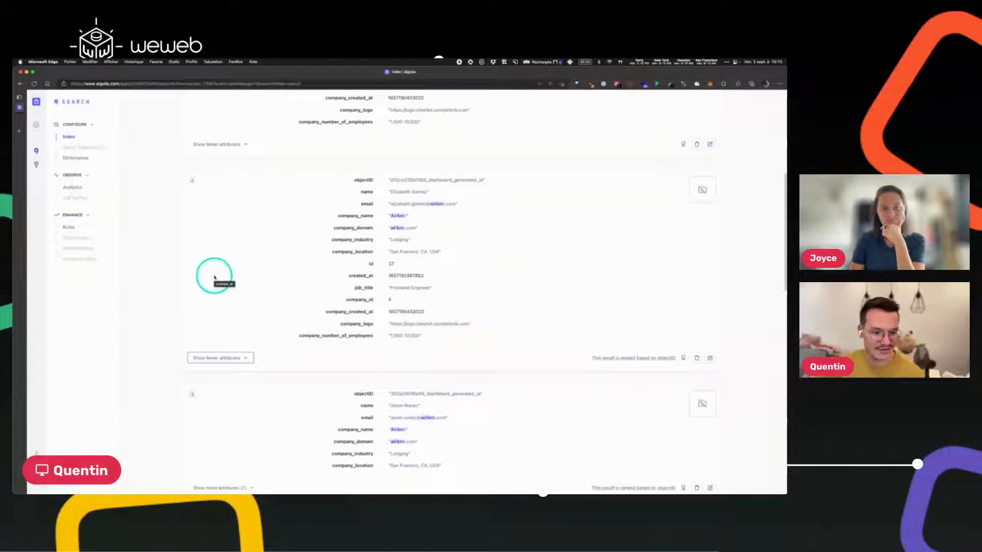
{"action": "left_click", "coordinate": [213, 276]}
{"action": "scroll", "coordinate": [412, 309], "scroll_direction": "down", "scroll_amount": 3}
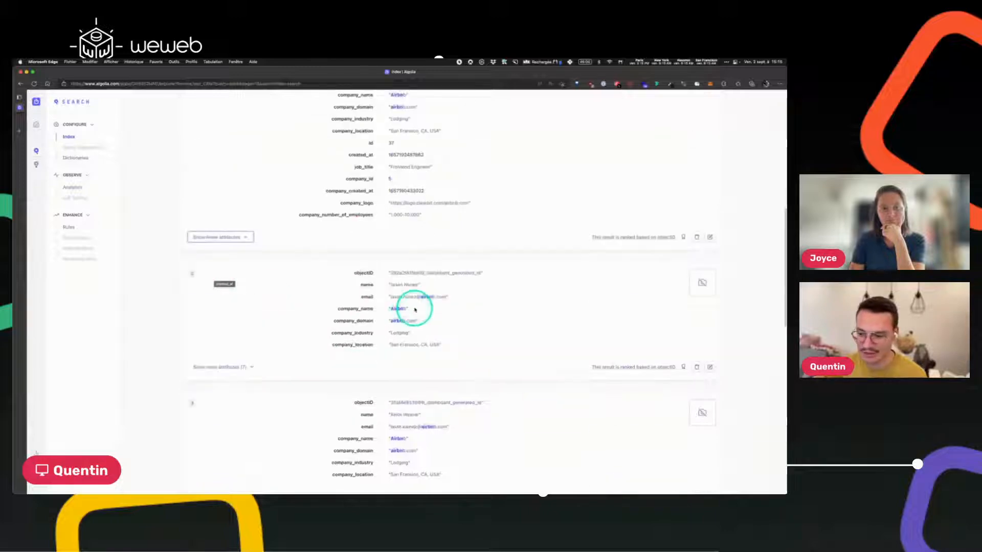
{"action": "left_click", "coordinate": [217, 364]}
{"action": "scroll", "coordinate": [436, 322], "scroll_direction": "down", "scroll_amount": 3}
{"action": "scroll", "coordinate": [358, 358], "scroll_direction": "down", "scroll_amount": 3}
{"action": "scroll", "coordinate": [307, 348], "scroll_direction": "up", "scroll_amount": 3}
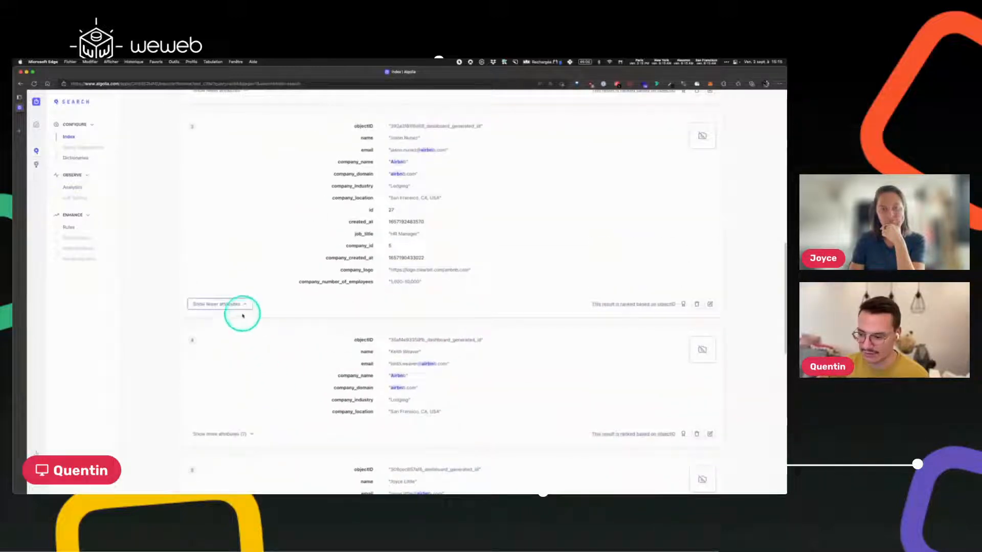
{"action": "left_click", "coordinate": [235, 434]}
{"action": "scroll", "coordinate": [379, 314], "scroll_direction": "up", "scroll_amount": 15}
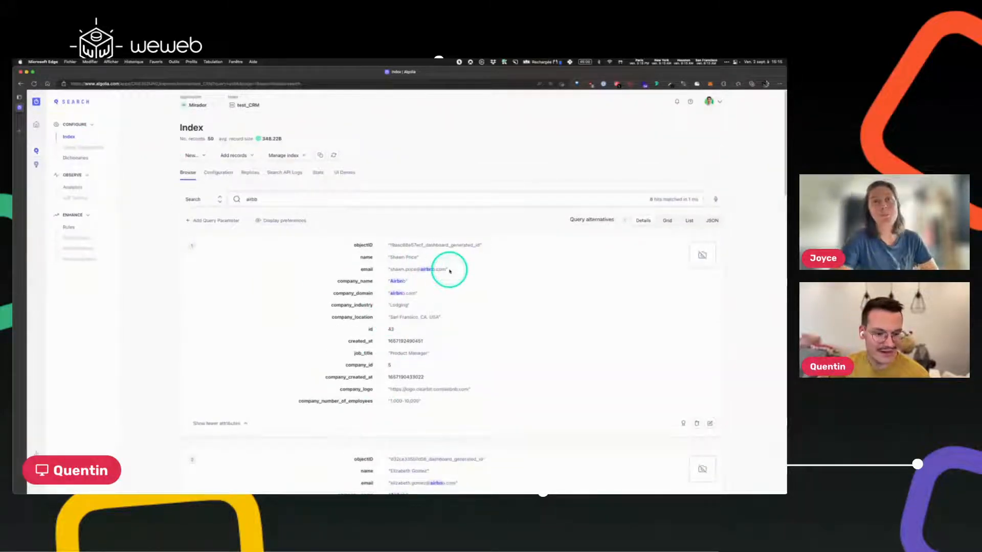
Replace the query with 'twit' as a test, then delete it to list all 50 records.
{"action": "double_click", "coordinate": [252, 199]}
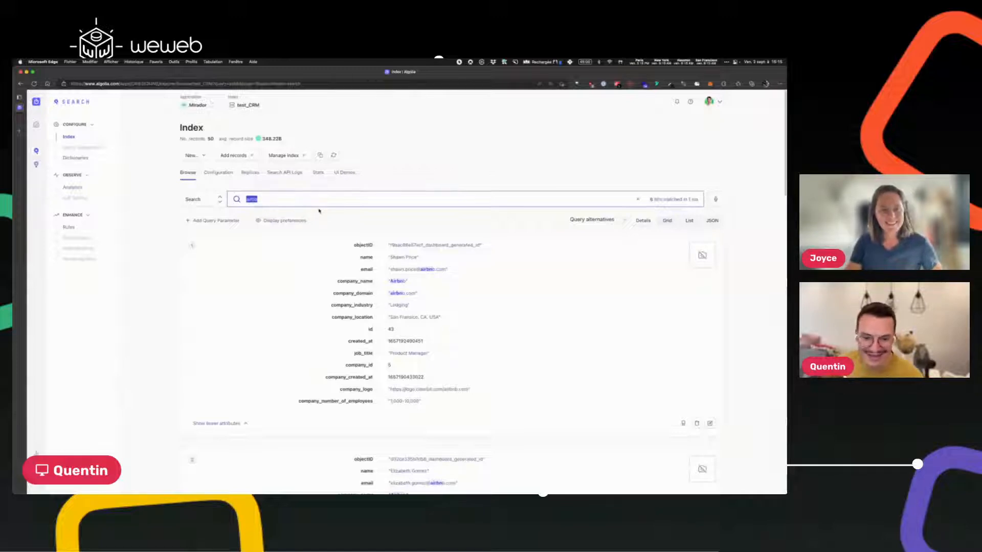
{"action": "type", "text": "twitch"}
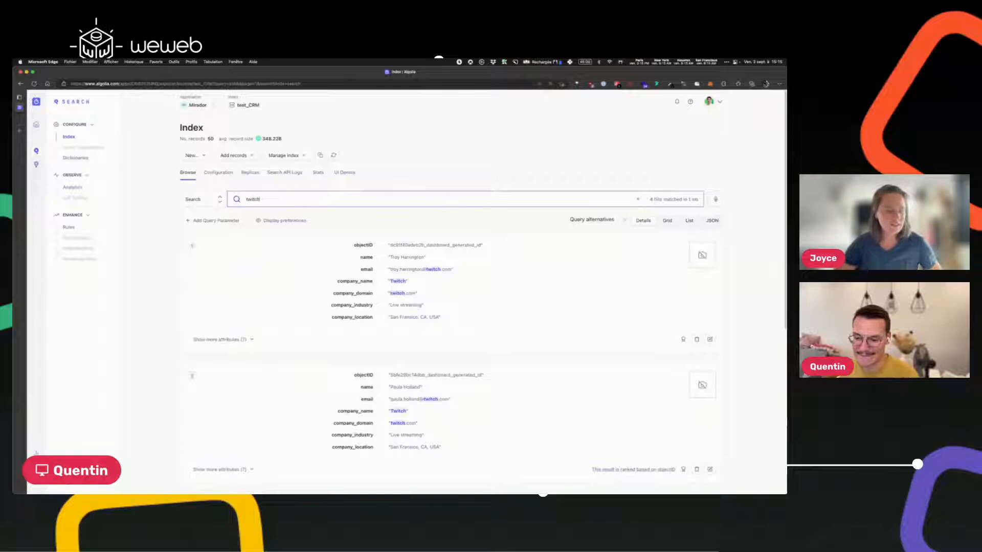
{"action": "key", "text": "ctrl+a"}
{"action": "key", "text": "BackSpace"}
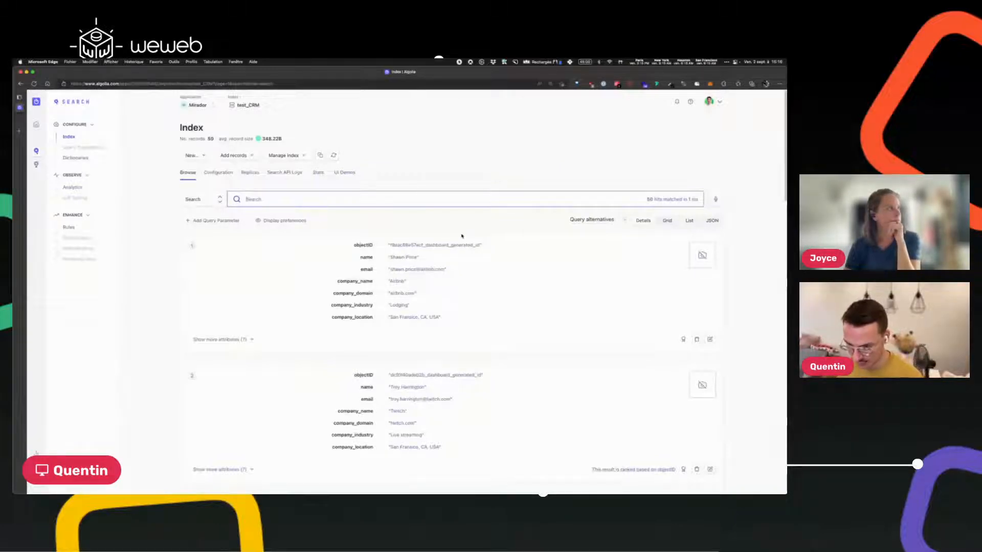
Test the search with 'airbnb jason', clear the query, and return to the WeWeb editor.
{"action": "type", "text": "airbnb"}
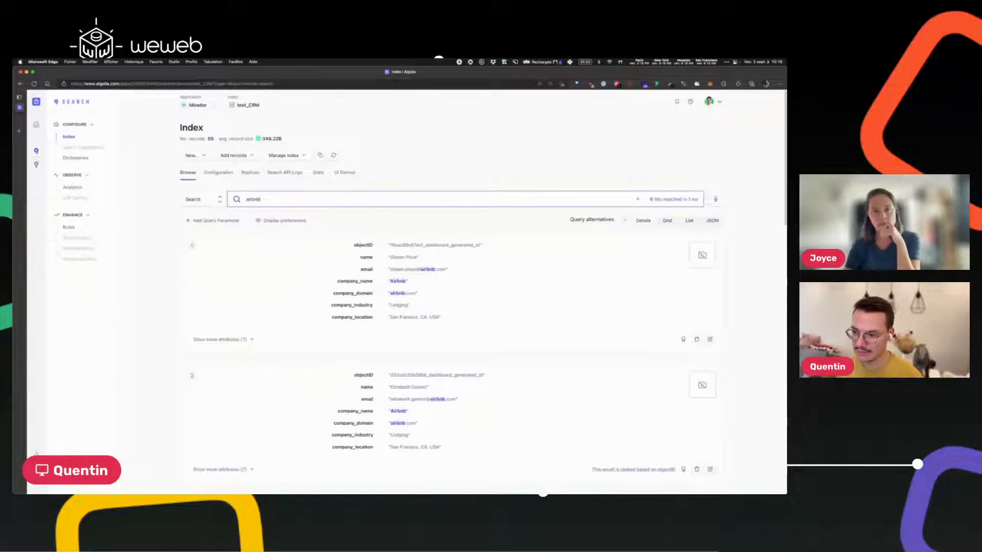
{"action": "scroll", "coordinate": [466, 306], "scroll_direction": "down", "scroll_amount": 3}
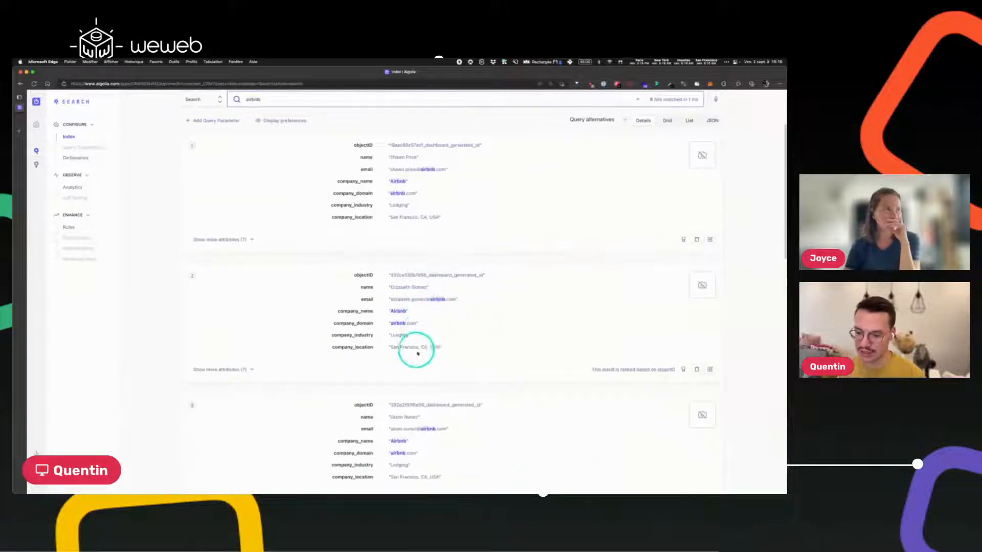
{"action": "scroll", "coordinate": [361, 243], "scroll_direction": "up", "scroll_amount": 3}
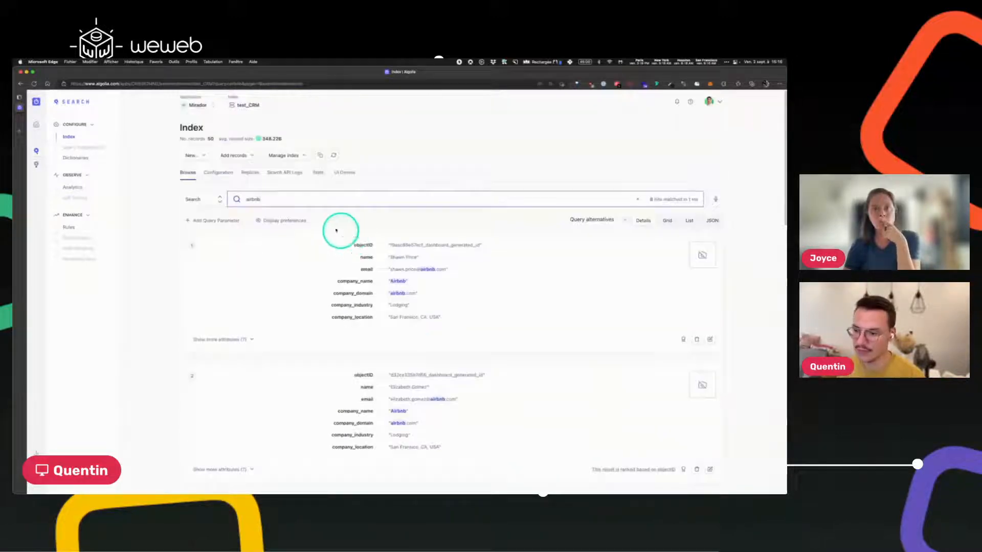
{"action": "type", "text": "jason"}
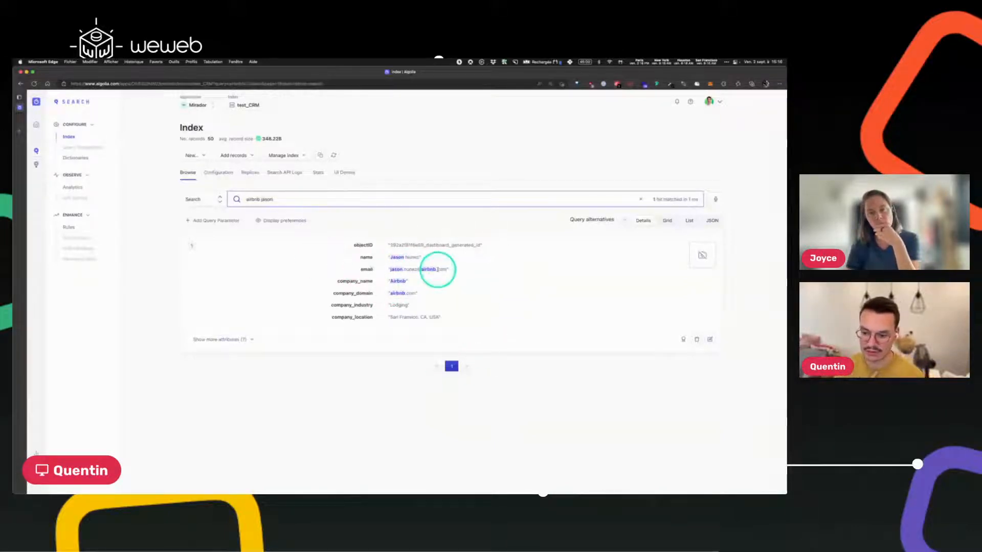
{"action": "key", "text": "BackSpace"}
{"action": "key", "text": "BackSpace"}
{"action": "key", "text": "BackSpace"}
{"action": "key", "text": "BackSpace"}
{"action": "key", "text": "BackSpace"}
{"action": "key", "text": "BackSpace"}
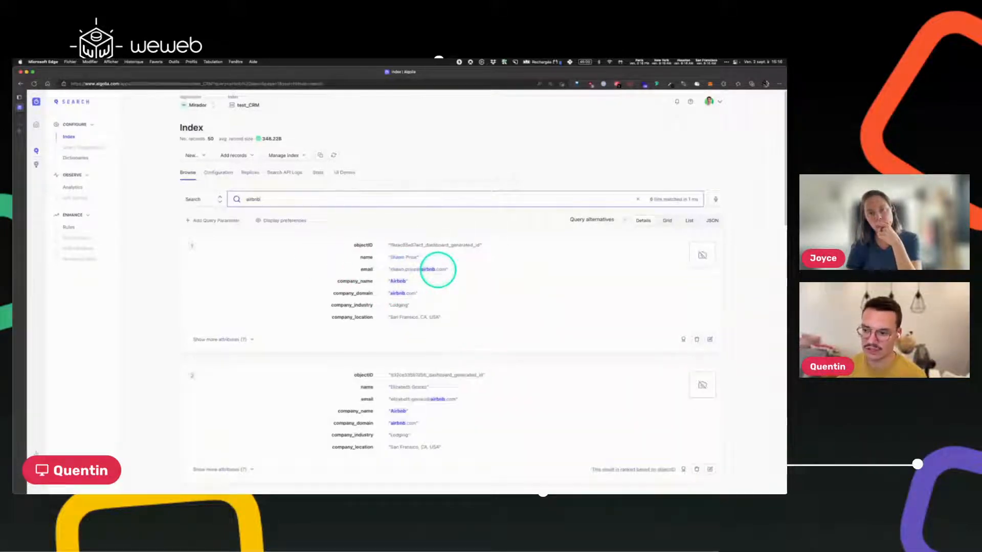
{"action": "type", "text": "jason"}
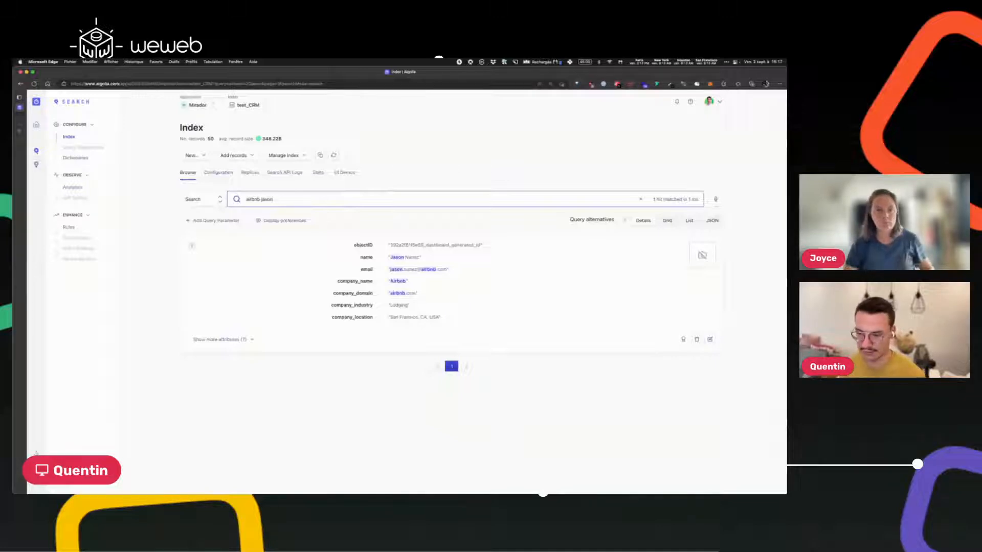
{"action": "key", "text": "super+a"}
{"action": "key", "text": "BackSpace"}
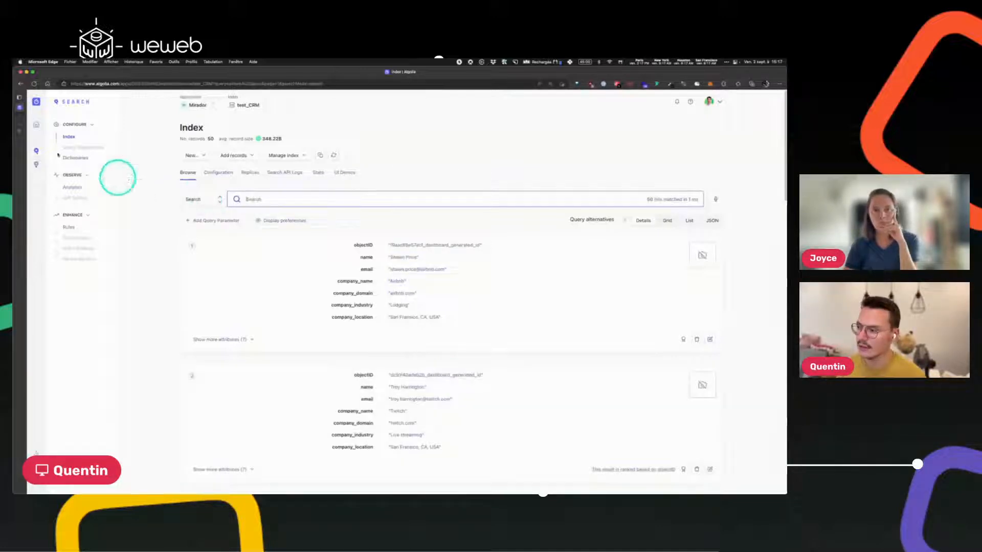
{"action": "left_click", "coordinate": [24, 118]}
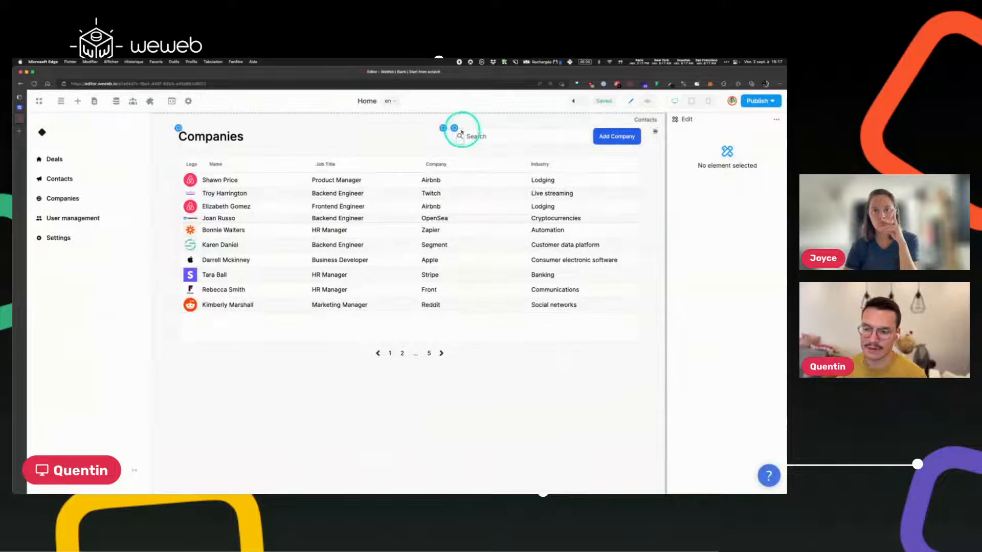
Select the CRM search bar and delete its existing workflow.
{"action": "left_click", "coordinate": [485, 134]}
{"action": "left_click", "coordinate": [61, 101]}
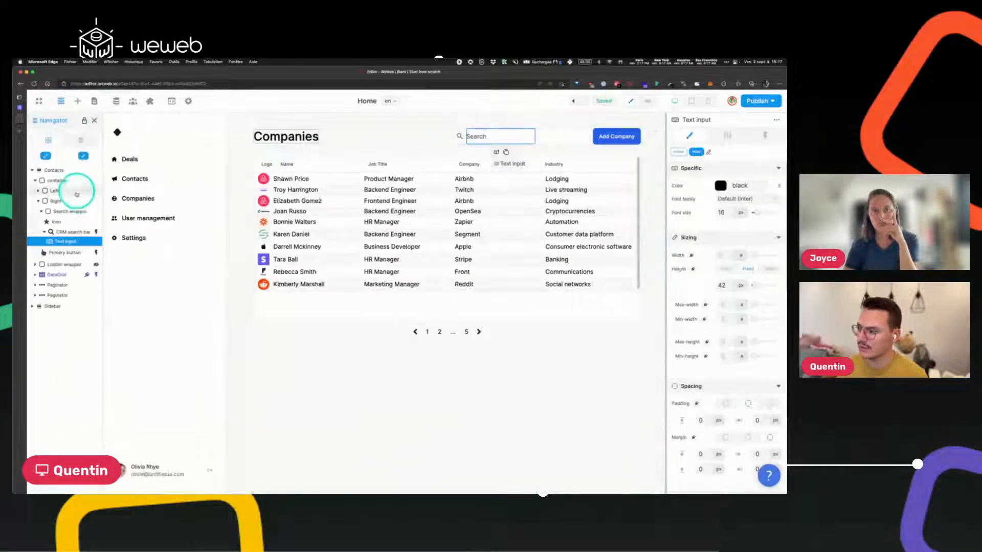
{"action": "left_click", "coordinate": [59, 233]}
{"action": "left_click", "coordinate": [61, 101]}
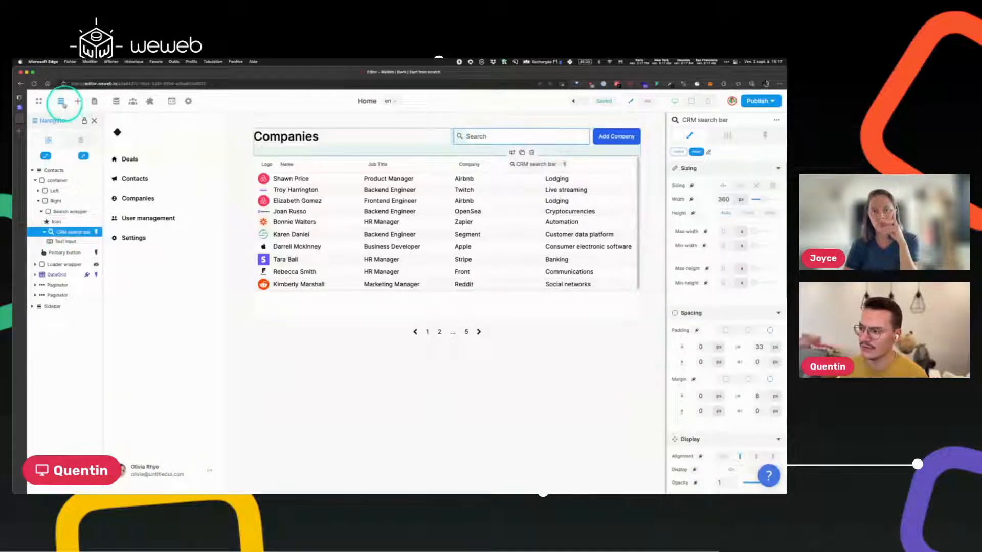
{"action": "left_click", "coordinate": [765, 135]}
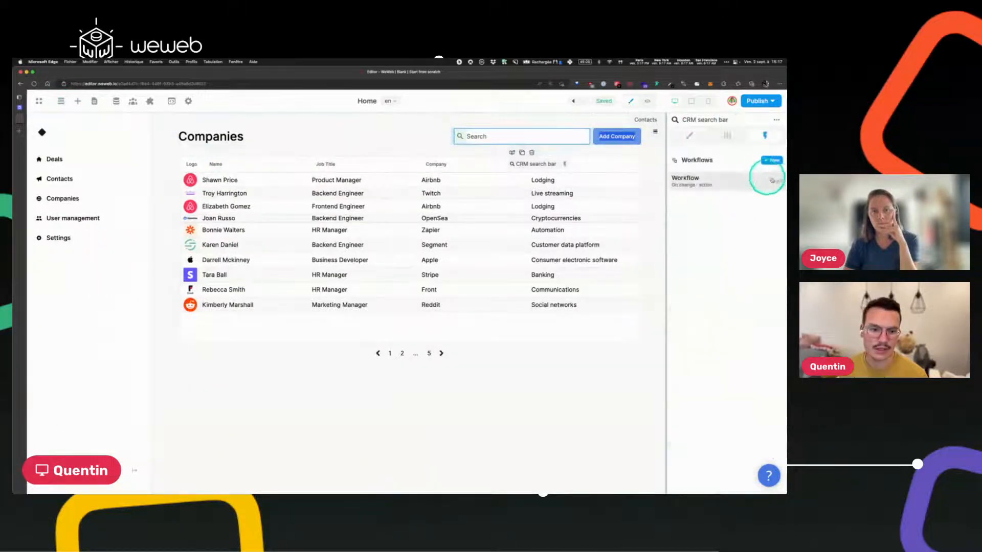
{"action": "left_click", "coordinate": [770, 179]}
{"action": "left_click", "coordinate": [427, 312]}
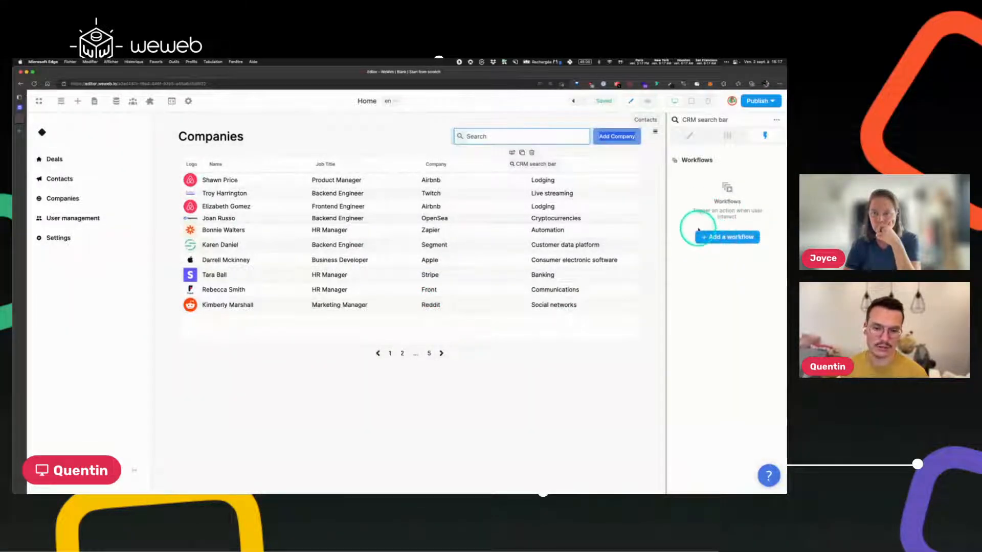
Add a new search bar workflow with a Fetch collection action on crm.
{"action": "left_click", "coordinate": [723, 237]}
{"action": "left_click", "coordinate": [341, 190]}
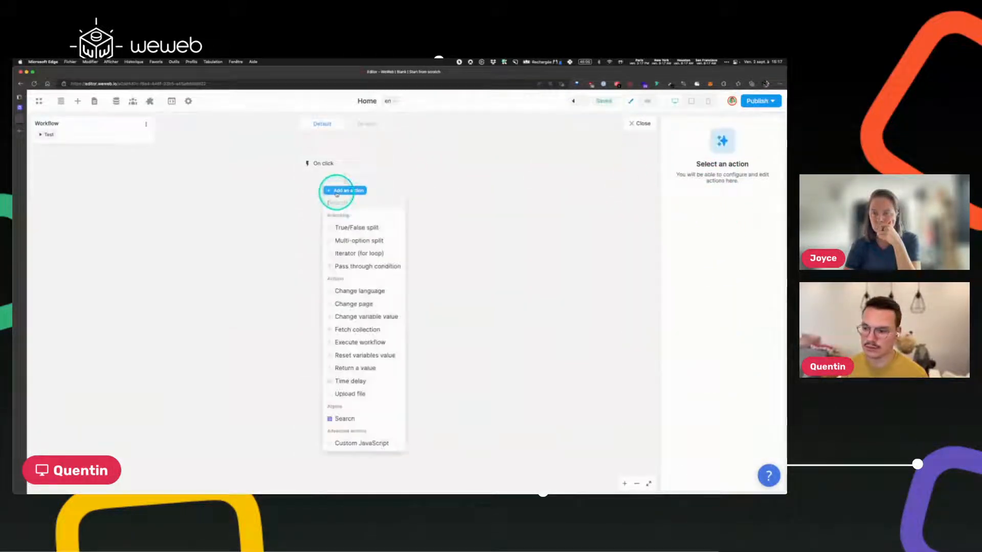
{"action": "left_click", "coordinate": [350, 419]}
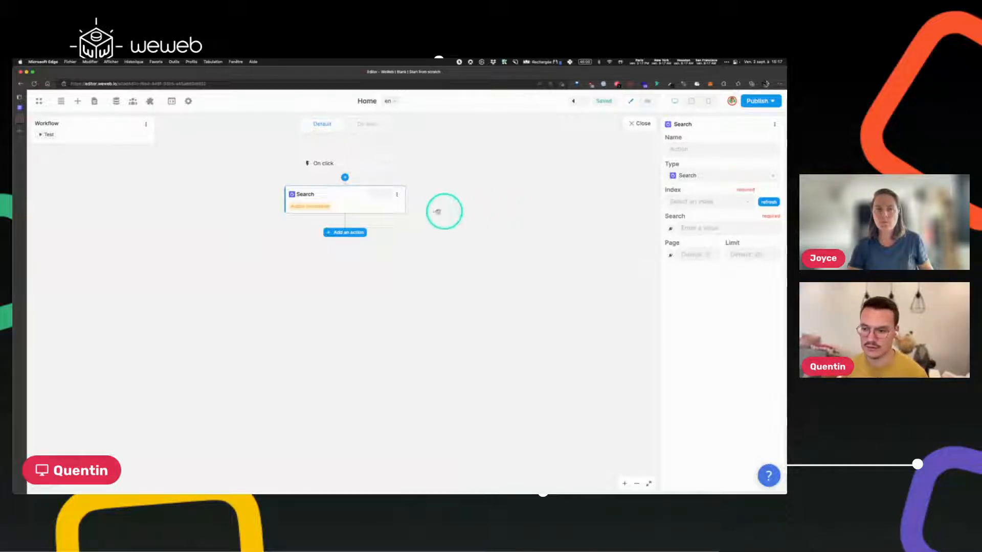
{"action": "left_click", "coordinate": [397, 194]}
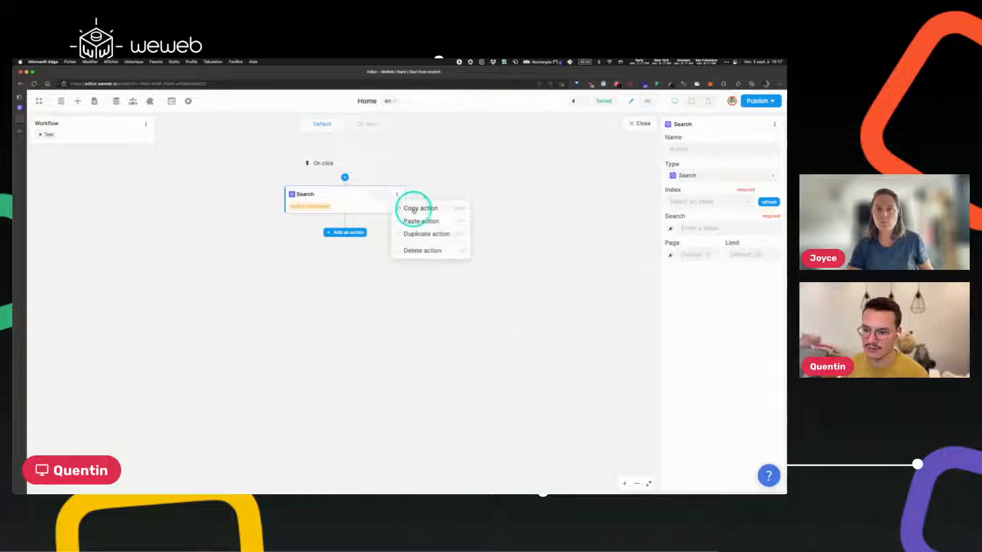
{"action": "left_click", "coordinate": [411, 251]}
{"action": "left_click", "coordinate": [343, 190]}
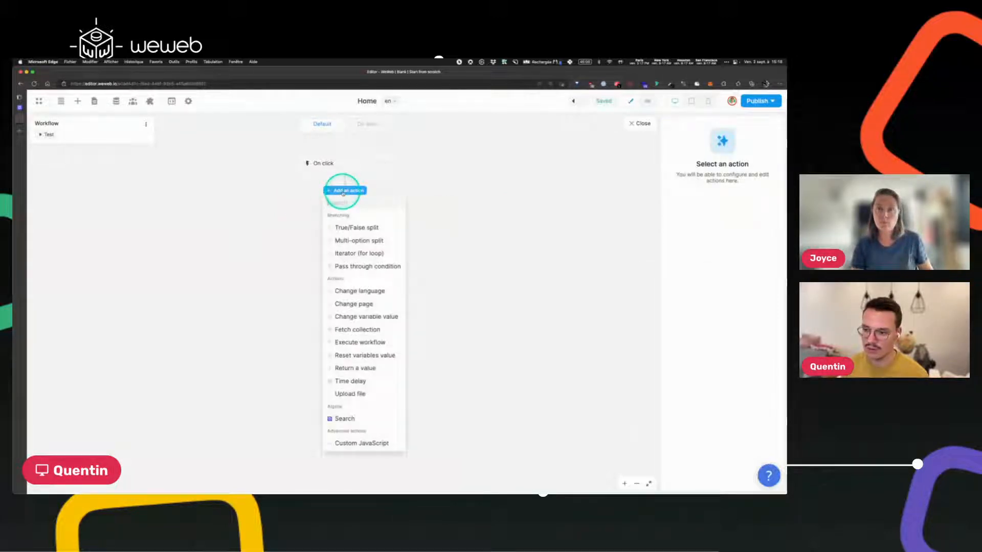
{"action": "left_click", "coordinate": [345, 328]}
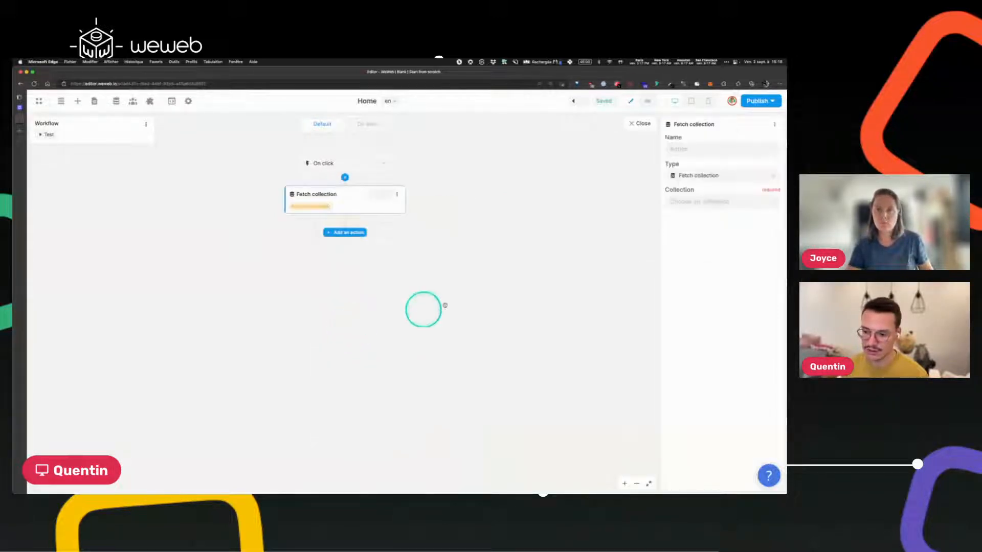
{"action": "left_click", "coordinate": [698, 199]}
{"action": "left_click", "coordinate": [689, 219]}
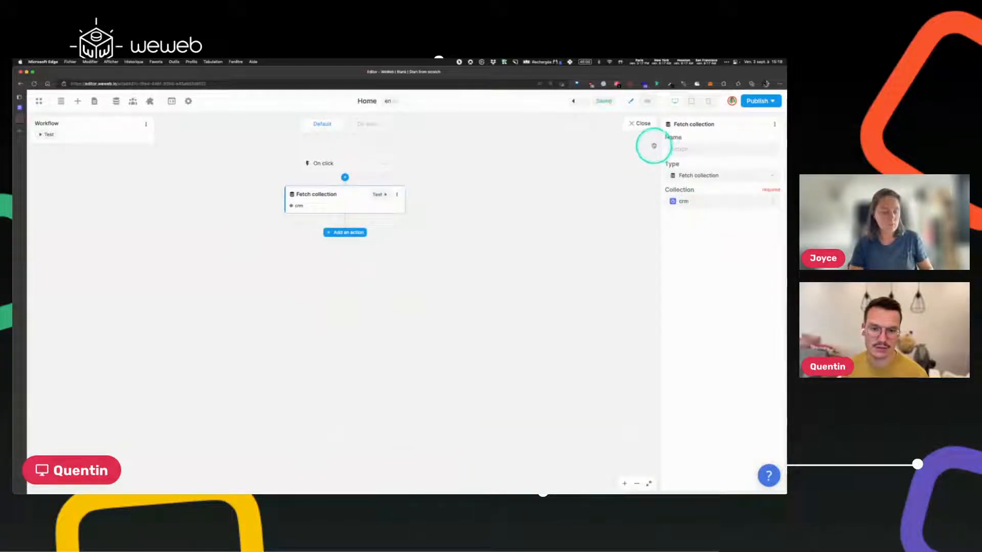
{"action": "left_click", "coordinate": [643, 125]}
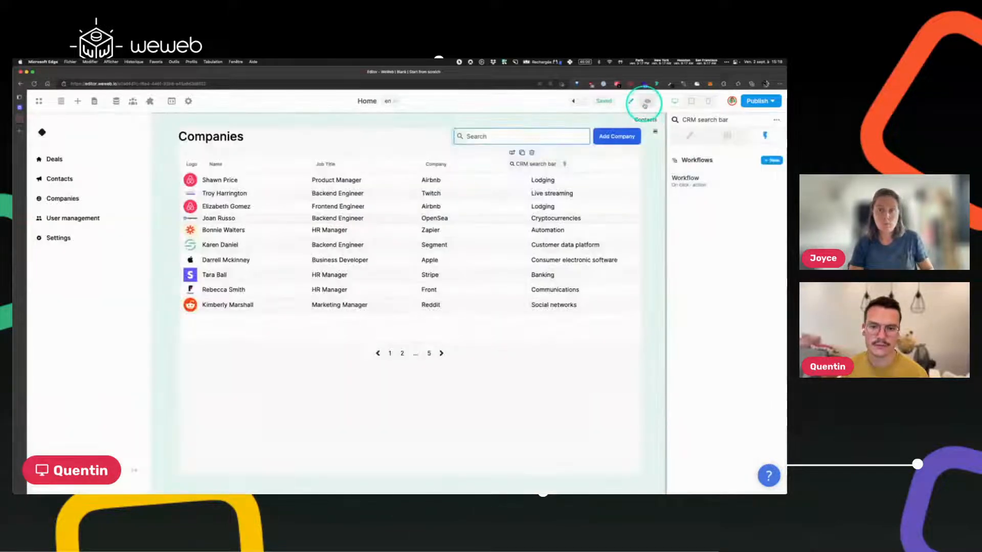
Change the search bar workflow's trigger from On click to On change, then preview the page.
{"action": "left_click", "coordinate": [646, 102]}
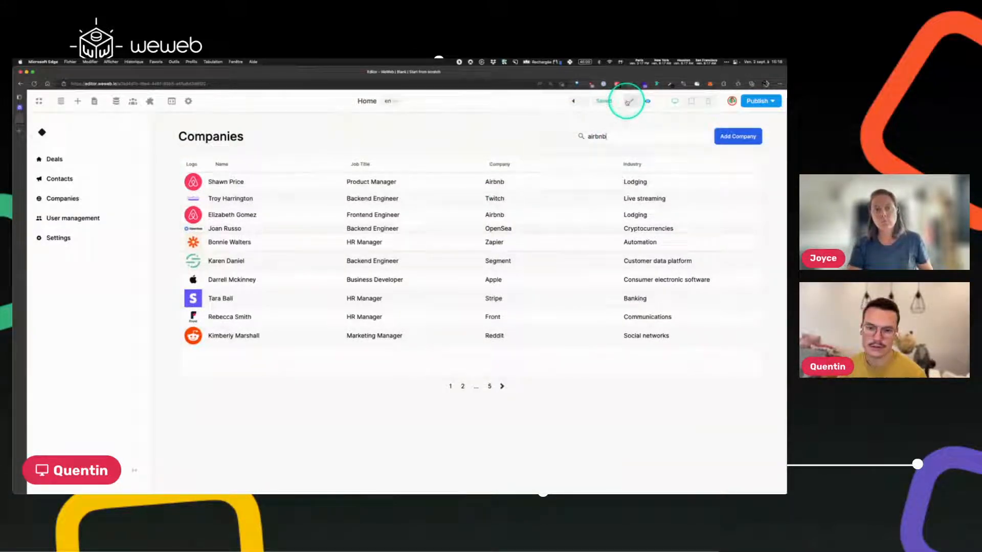
{"action": "left_click", "coordinate": [629, 102]}
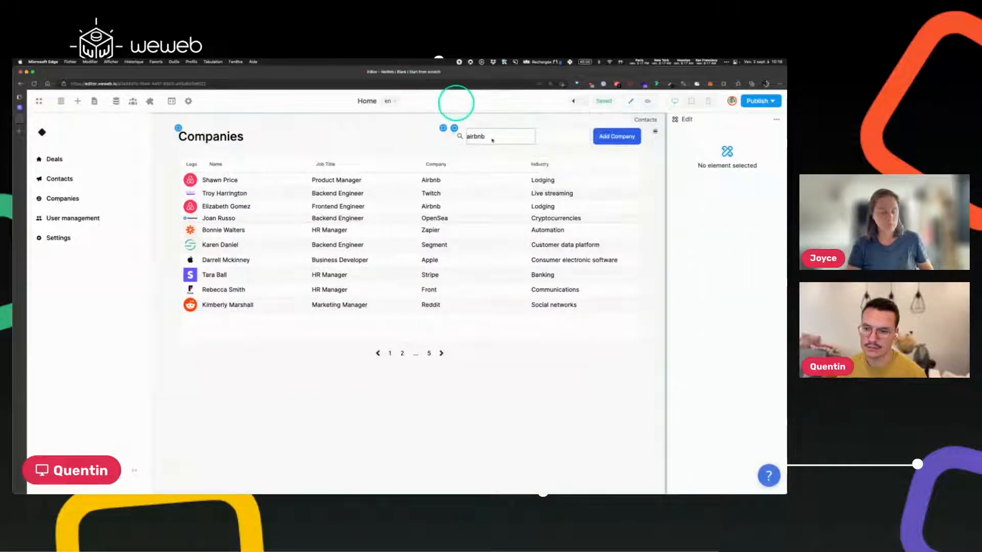
{"action": "left_click", "coordinate": [549, 136]}
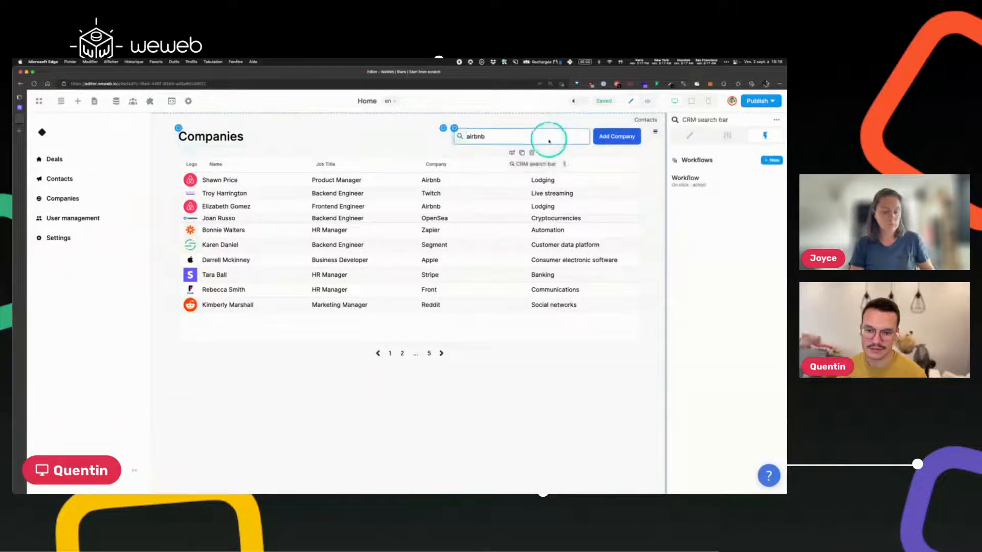
{"action": "left_click", "coordinate": [707, 180]}
{"action": "left_click", "coordinate": [352, 197]}
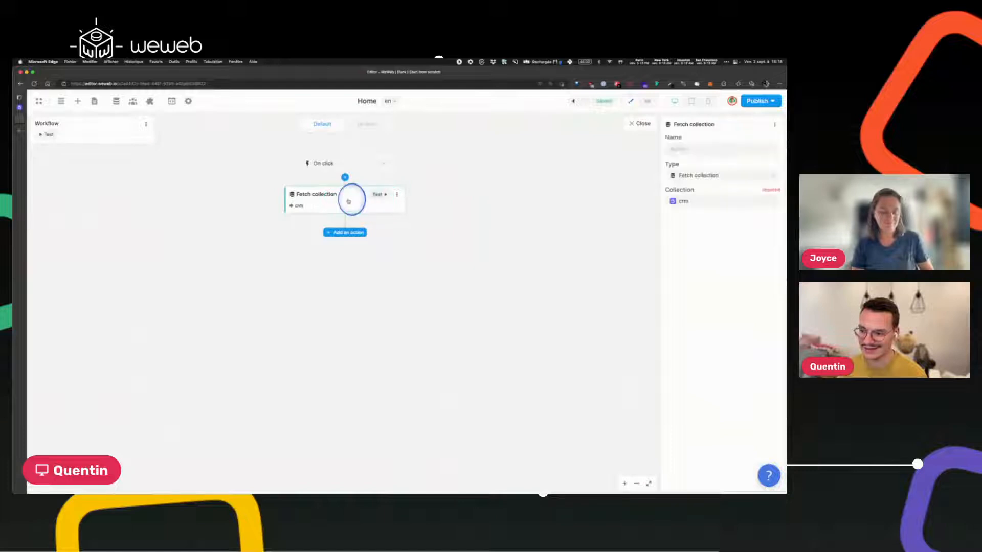
{"action": "left_click", "coordinate": [334, 164]}
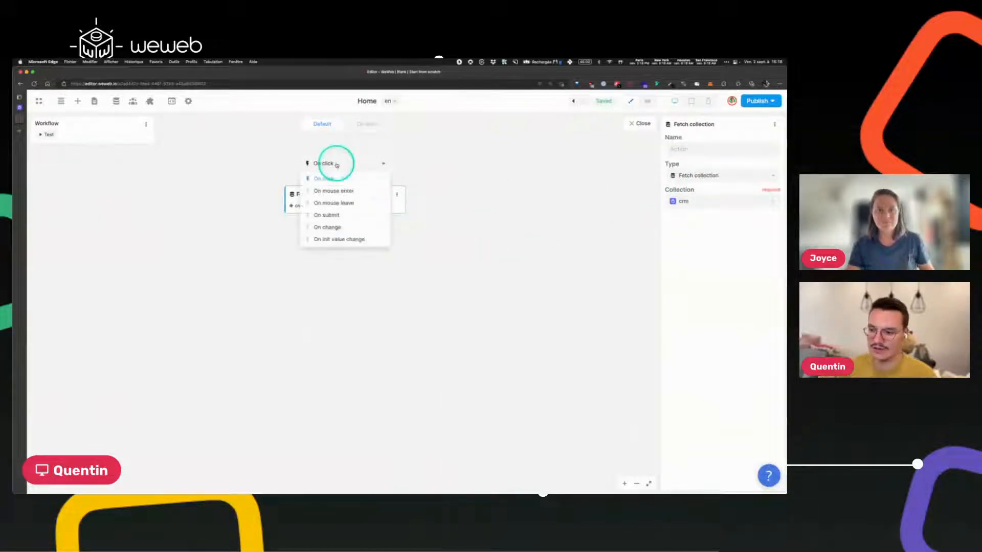
{"action": "left_click", "coordinate": [324, 228]}
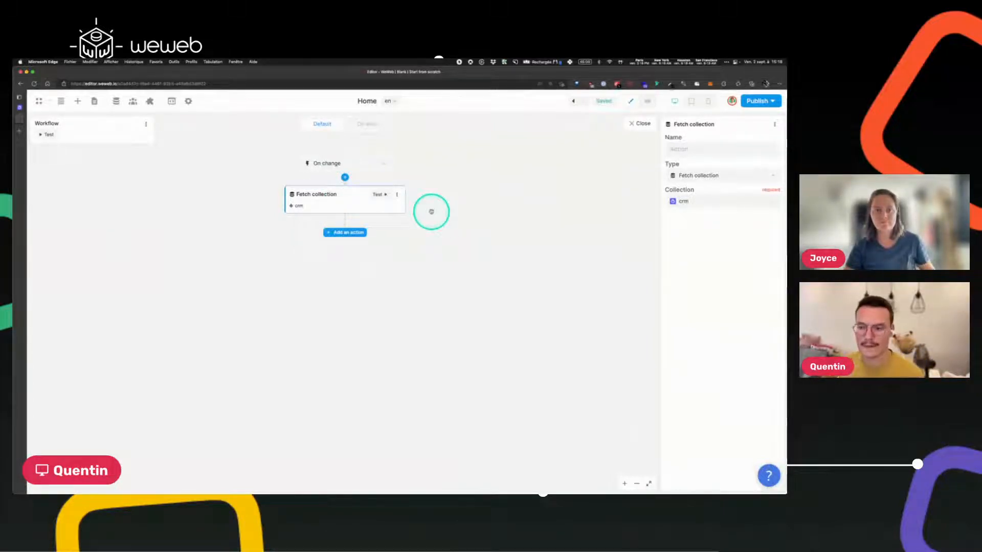
{"action": "left_click", "coordinate": [638, 124]}
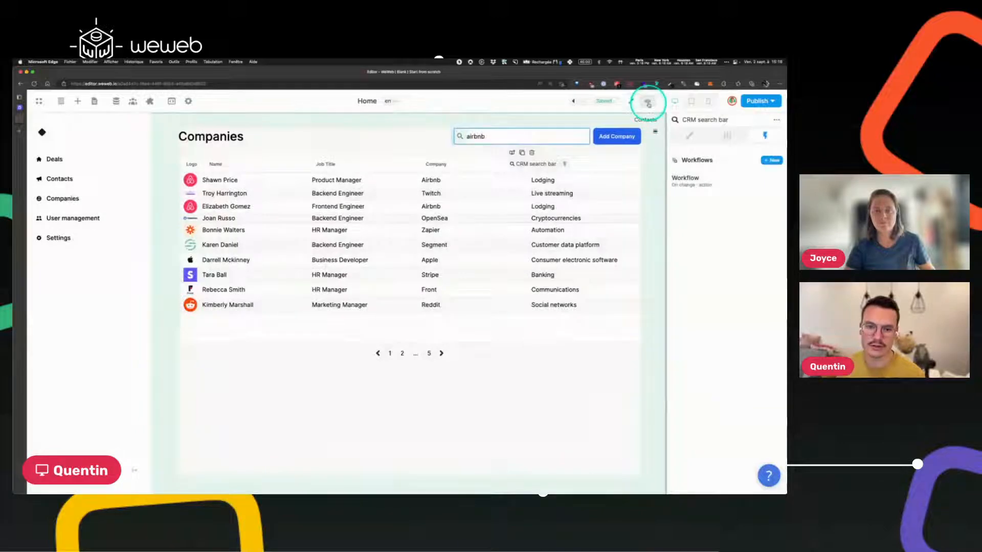
{"action": "left_click", "coordinate": [648, 102]}
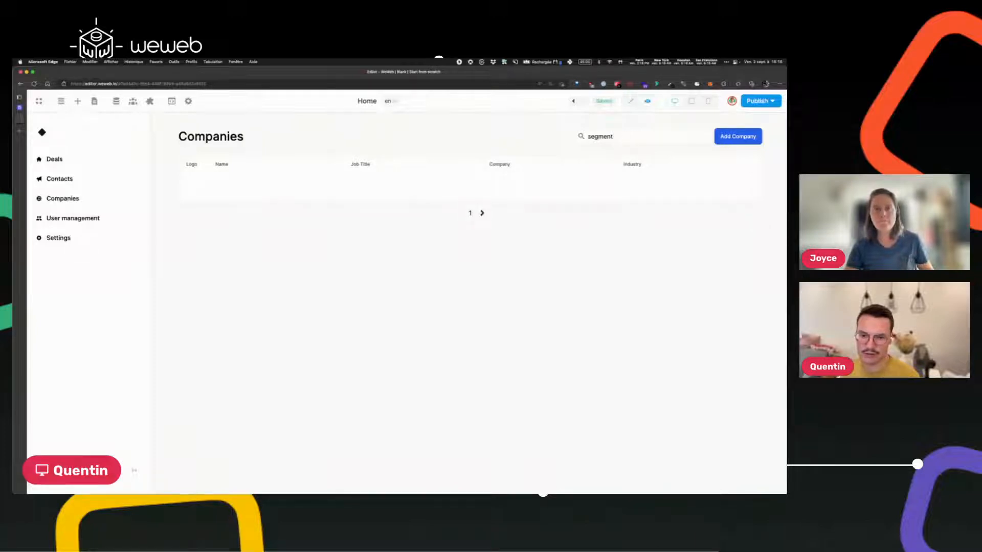
Add job_title as a searchable attribute, save, and reload the WeWeb editor.
{"action": "left_click", "coordinate": [19, 108]}
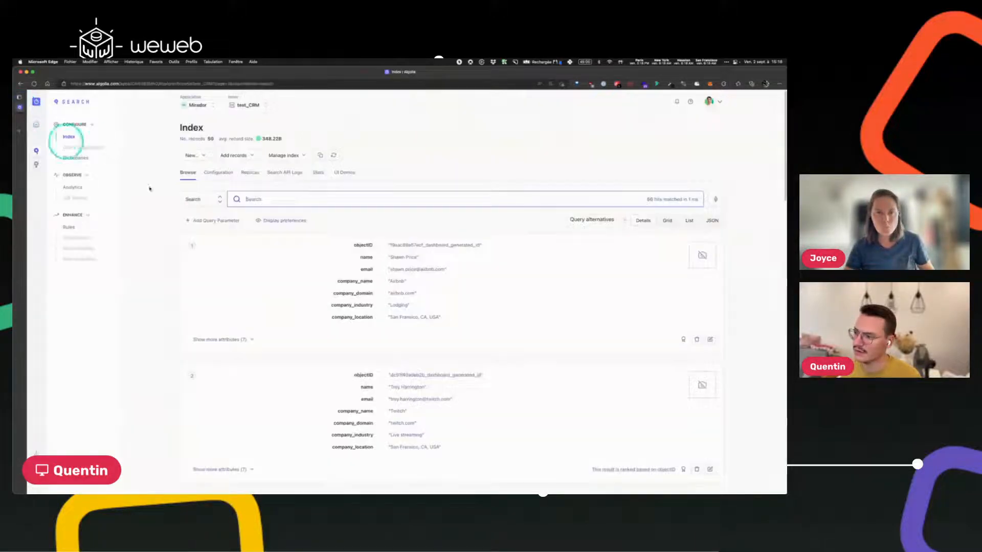
{"action": "left_click", "coordinate": [233, 177]}
{"action": "left_click", "coordinate": [558, 372]}
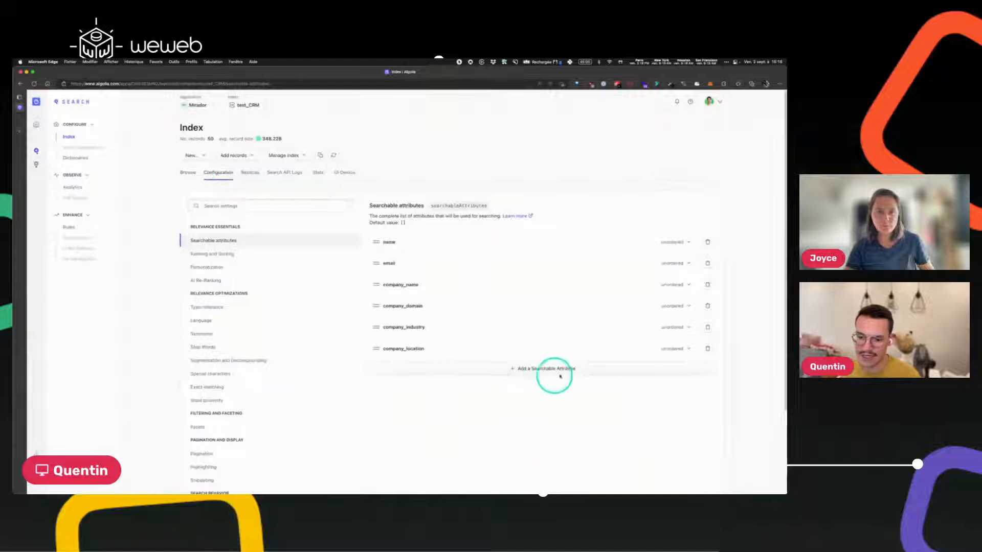
{"action": "type", "text": "job"}
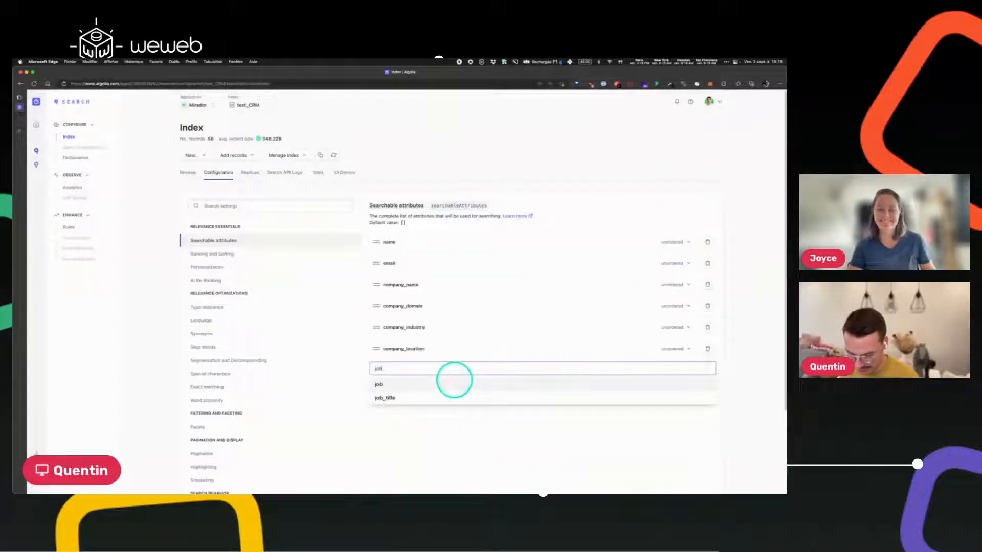
{"action": "type", "text": "_ti"}
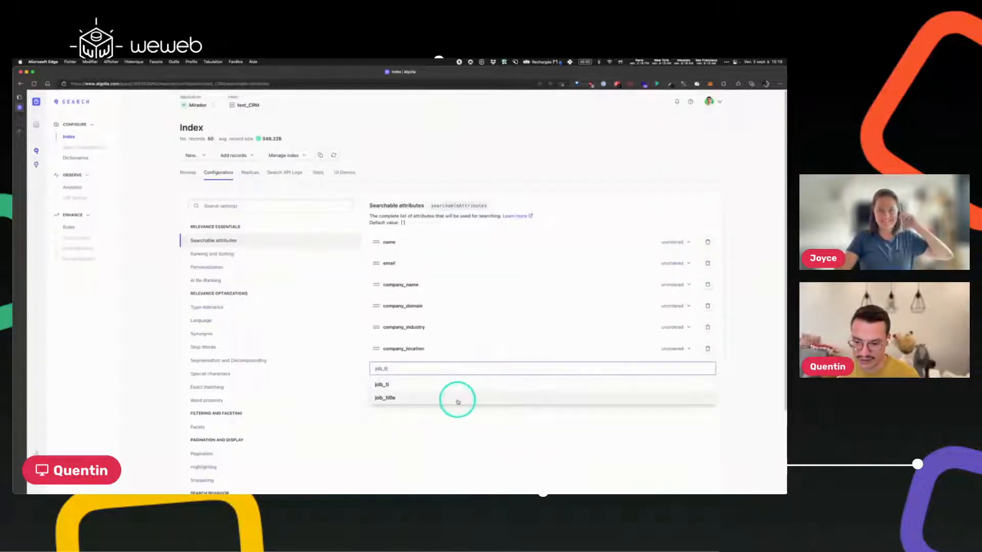
{"action": "left_click", "coordinate": [455, 399]}
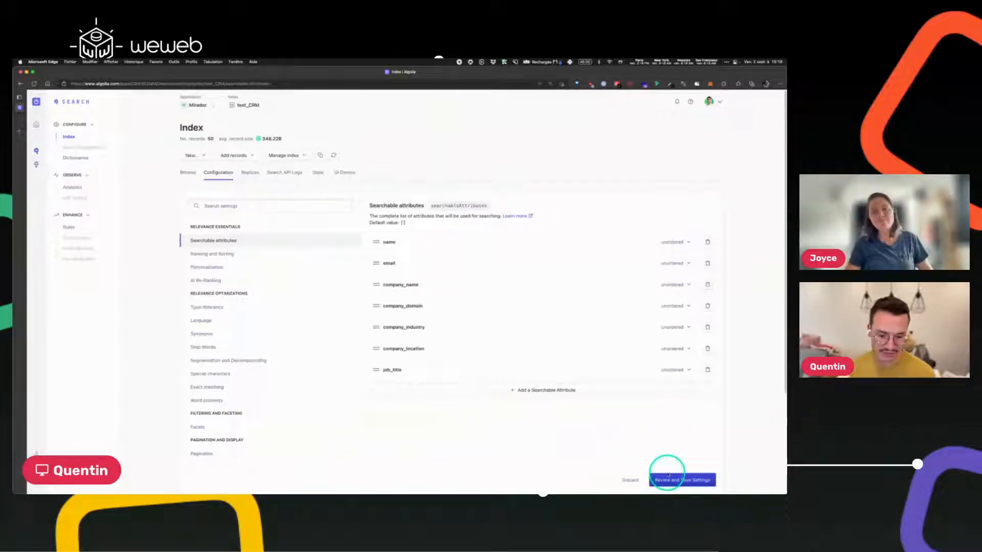
{"action": "left_click", "coordinate": [688, 481]}
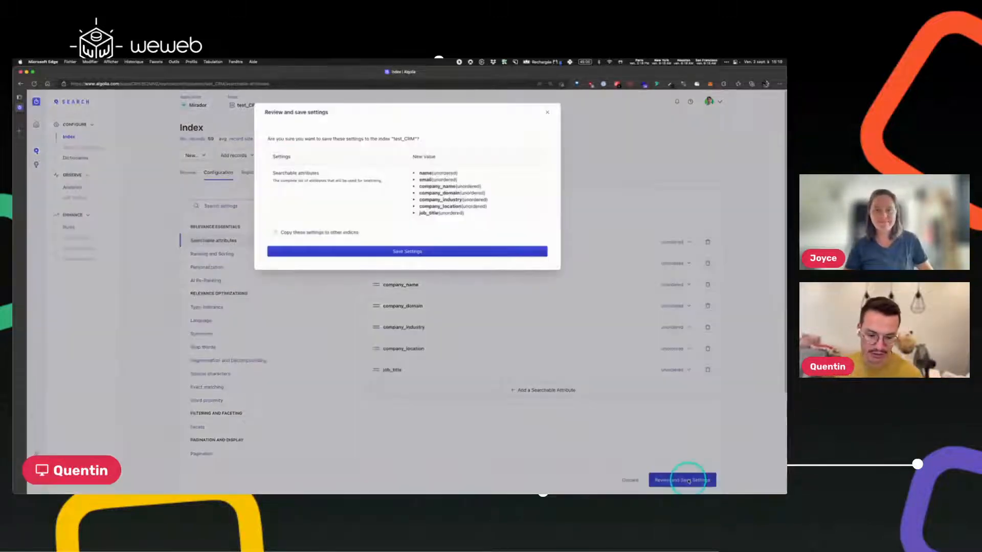
{"action": "left_click", "coordinate": [396, 252]}
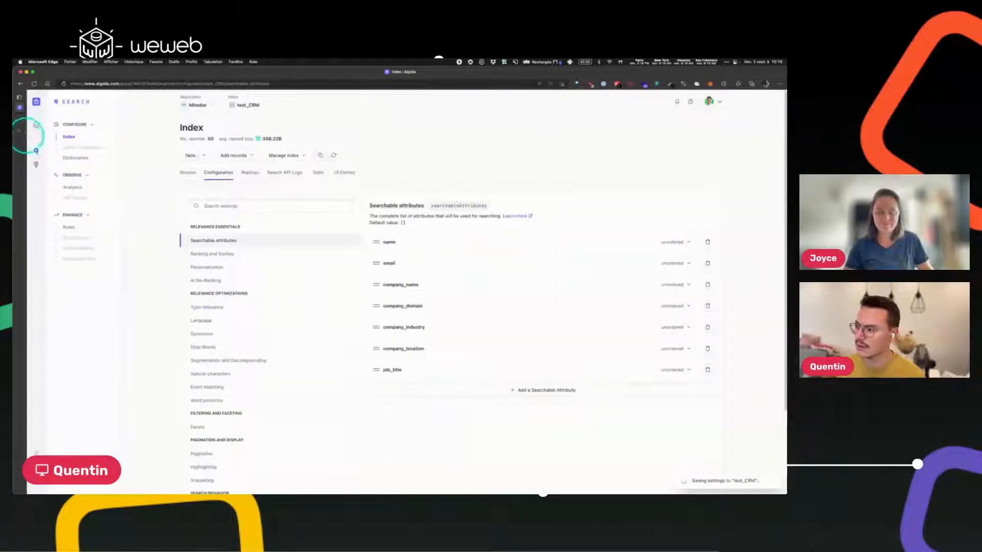
{"action": "left_click", "coordinate": [19, 119]}
{"action": "left_click", "coordinate": [35, 83]}
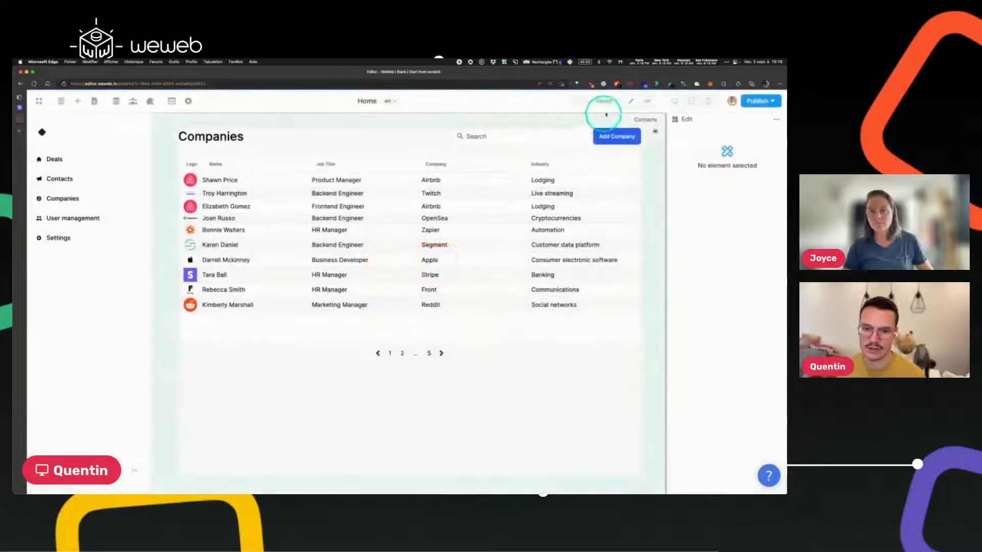
In preview, test searches such as 'lodging developer' and 'hr' on the Companies table.
{"action": "left_click", "coordinate": [645, 102]}
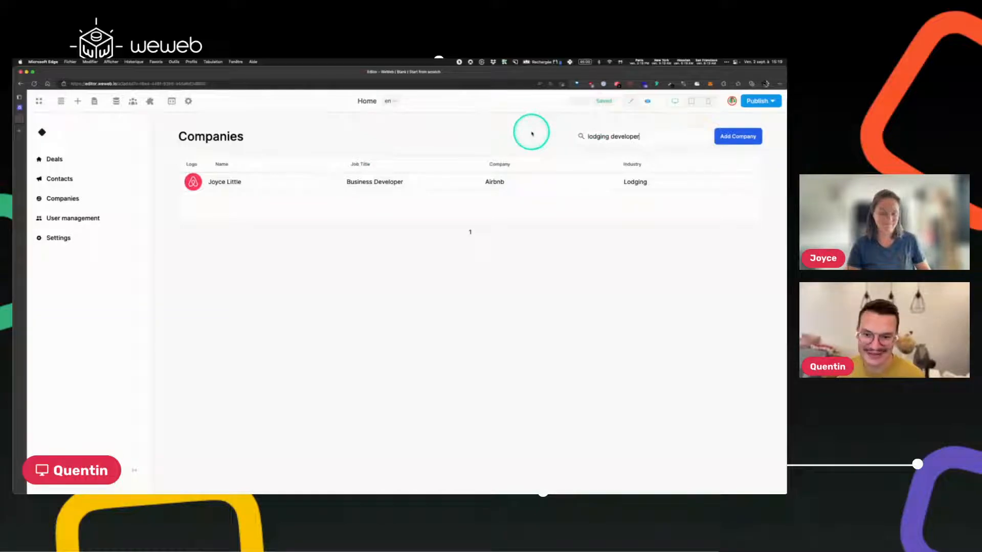
{"action": "key", "text": "BackSpace"}
{"action": "key", "text": "BackSpace"}
{"action": "key", "text": "BackSpace"}
{"action": "key", "text": "BackSpace"}
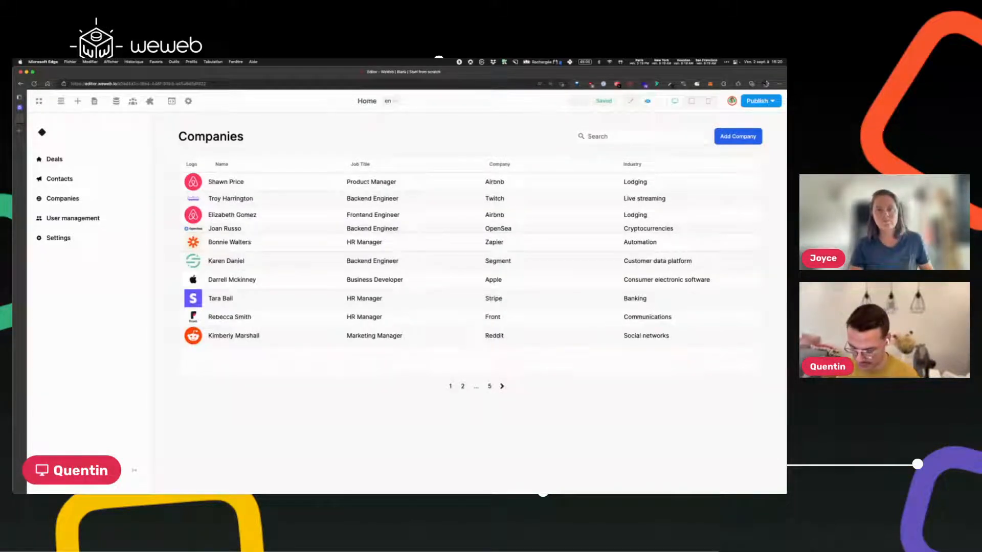
{"action": "type", "text": "hr"}
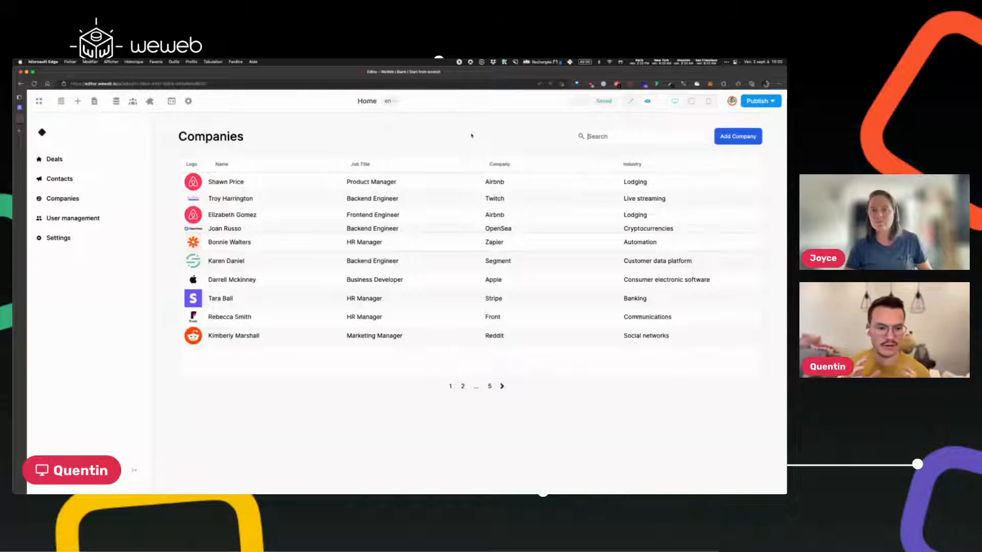
{"action": "left_click", "coordinate": [18, 141]}
Search Google for 'algolia examples' and open the React InstantSearch e-commerce demo.
{"action": "type", "text": "al"}
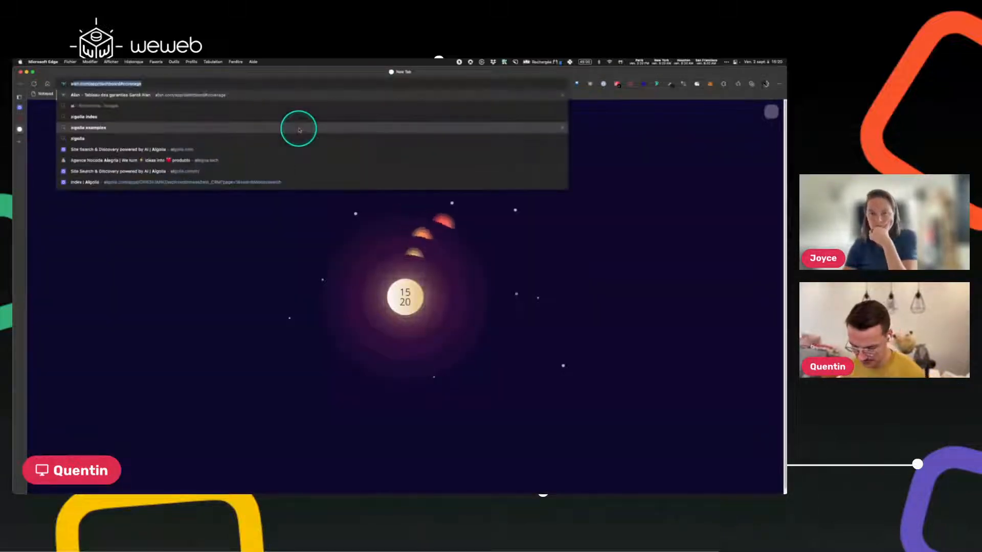
{"action": "type", "text": "golia e"}
{"action": "key", "text": "Return"}
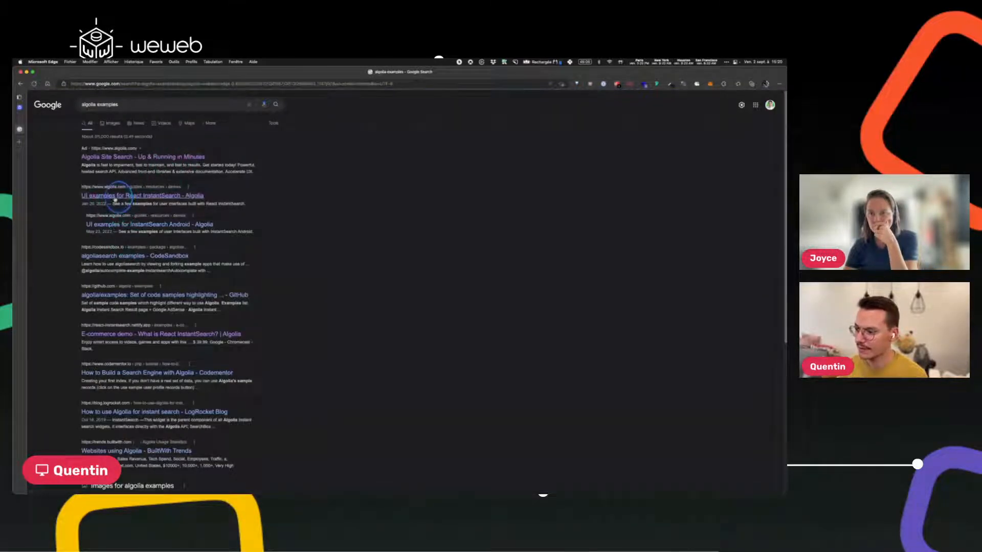
{"action": "left_click", "coordinate": [117, 196]}
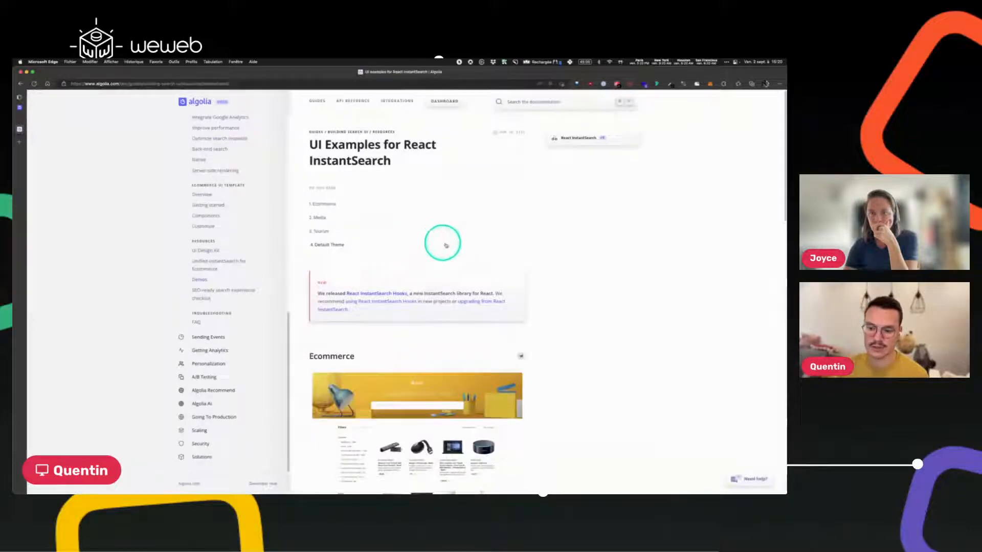
{"action": "scroll", "coordinate": [446, 246], "scroll_direction": "down", "scroll_amount": 5}
{"action": "left_click", "coordinate": [353, 314]}
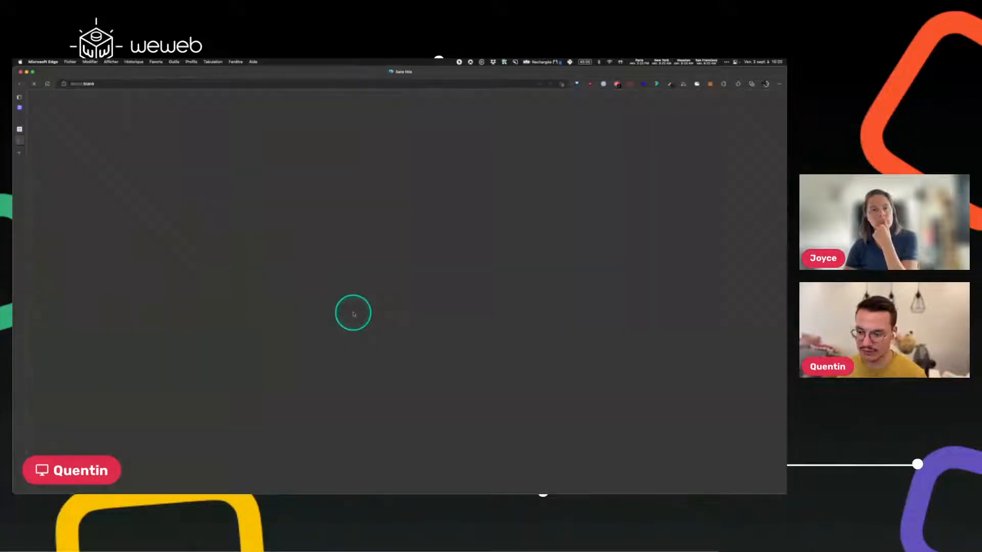
Zoom the demo page out and look through the Sort by and hits-per-page options.
{"action": "scroll", "coordinate": [264, 361], "scroll_direction": "down", "scroll_amount": 3}
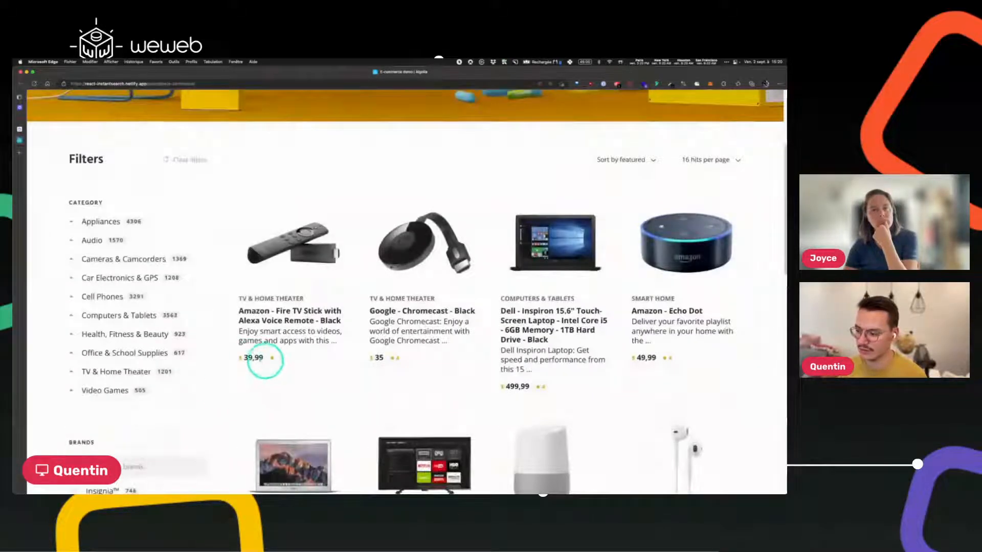
{"action": "left_click", "coordinate": [550, 83]}
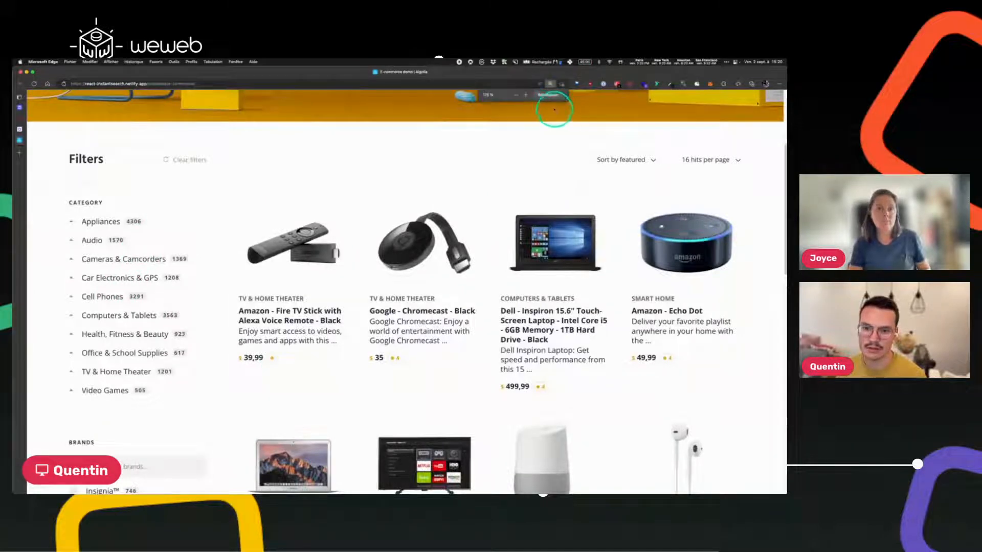
{"action": "left_click", "coordinate": [546, 94]}
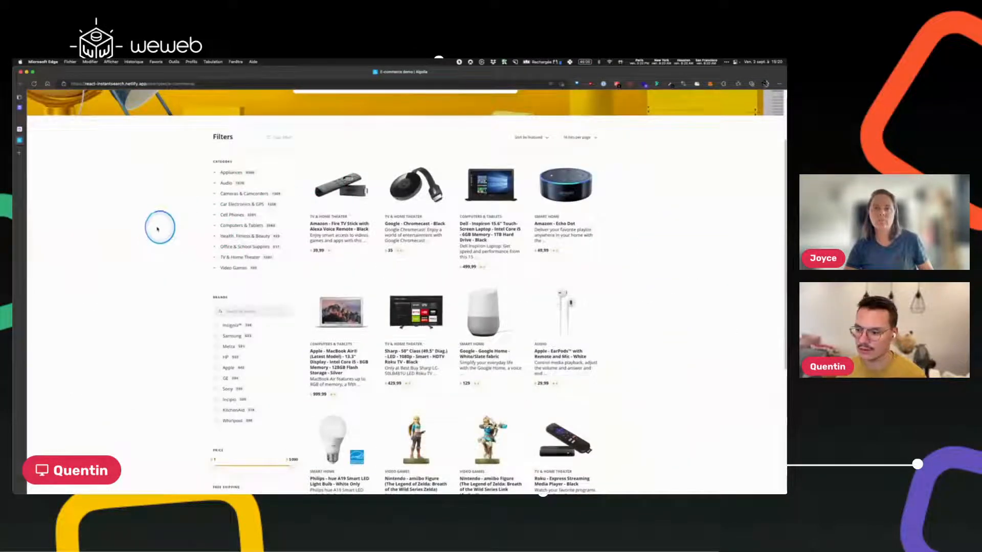
{"action": "key", "text": "super+equal"}
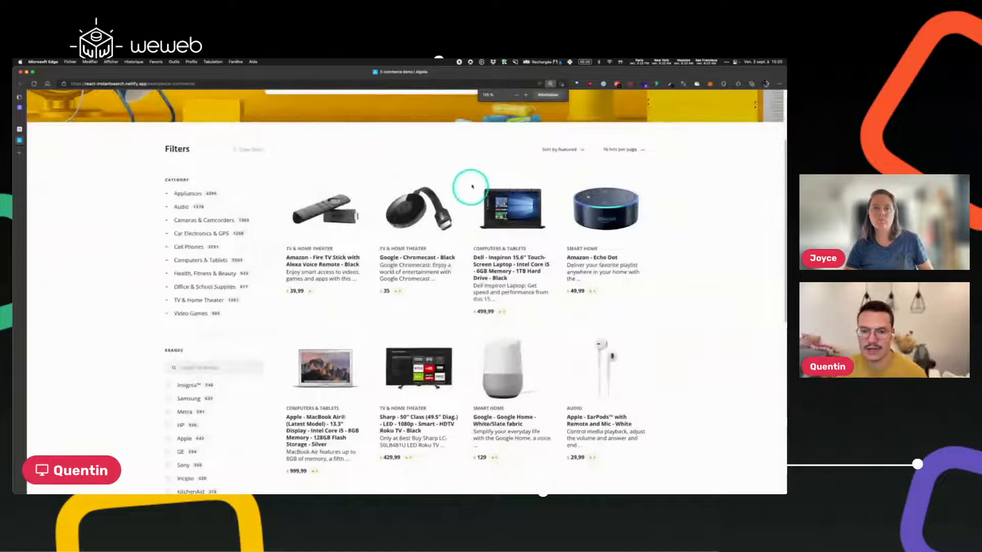
{"action": "left_click", "coordinate": [554, 149]}
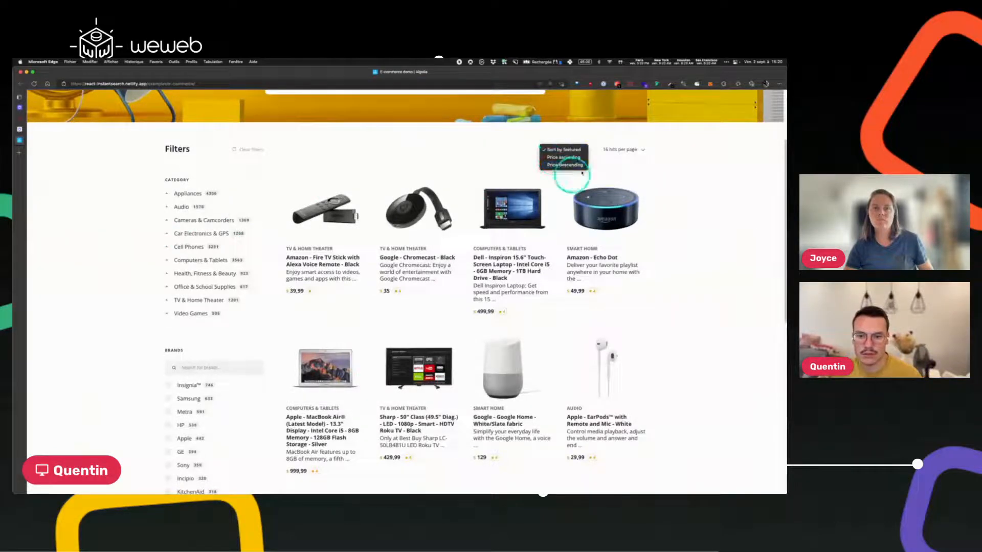
{"action": "left_click", "coordinate": [458, 150]}
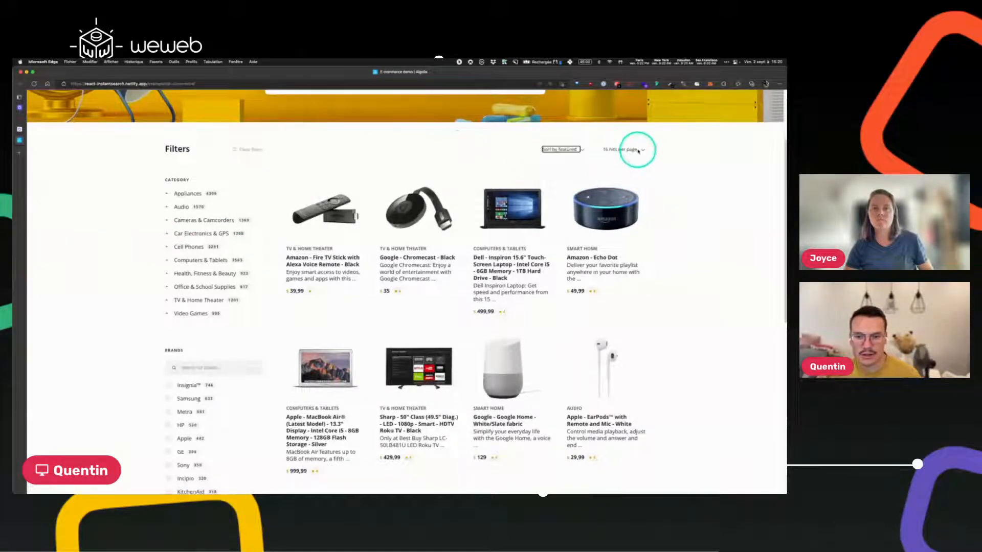
{"action": "left_click", "coordinate": [615, 149]}
{"action": "left_click", "coordinate": [722, 200]}
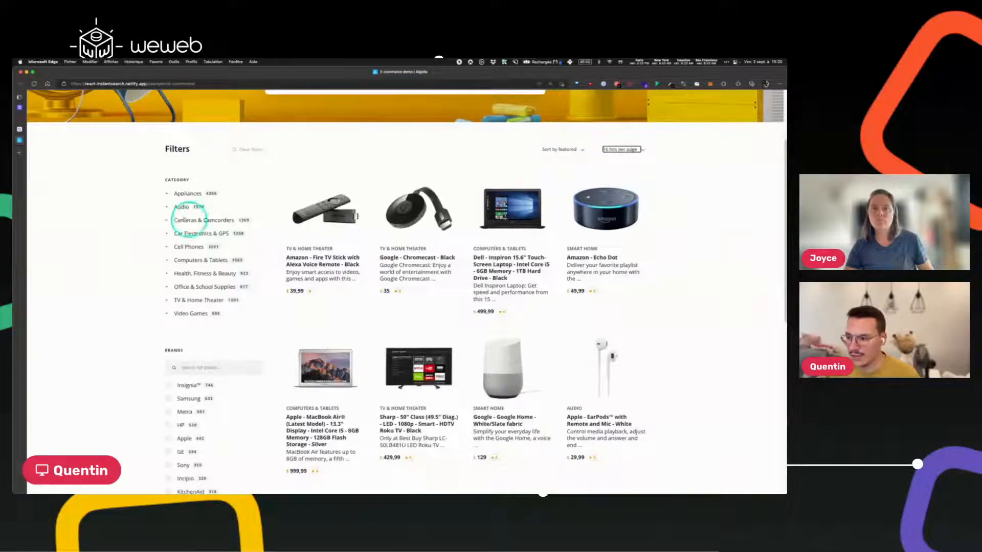
Filter products to Appliances › Fans, then clear all filters.
{"action": "left_click", "coordinate": [180, 193]}
{"action": "left_click", "coordinate": [186, 220]}
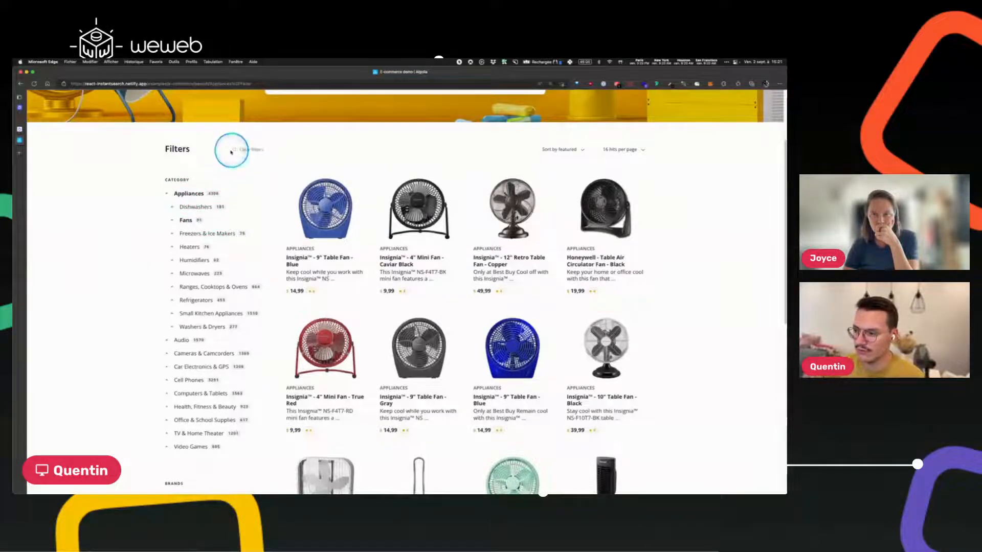
{"action": "left_click", "coordinate": [250, 149]}
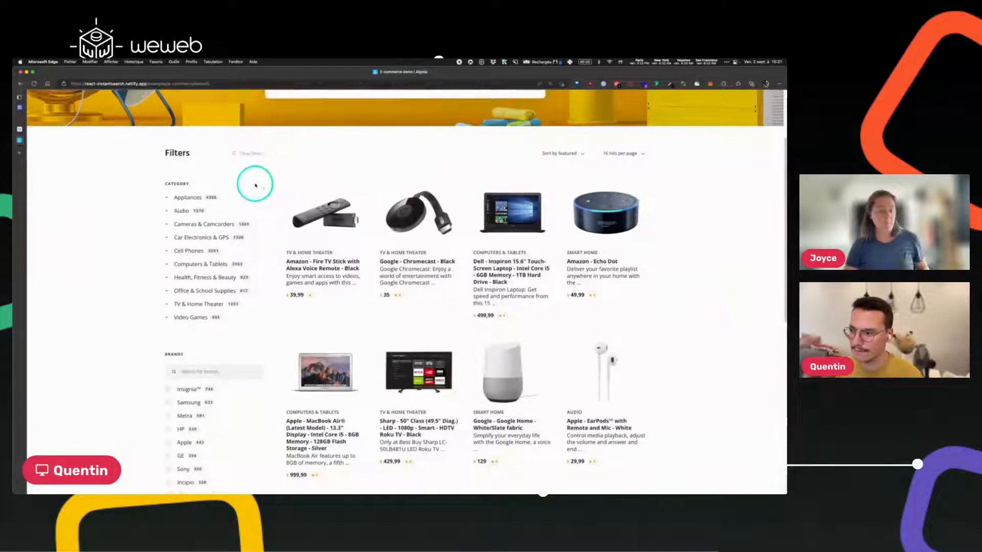
{"action": "scroll", "coordinate": [286, 183], "scroll_direction": "up", "scroll_amount": 3}
{"action": "left_click", "coordinate": [328, 187]}
{"action": "type", "text": "amazon"}
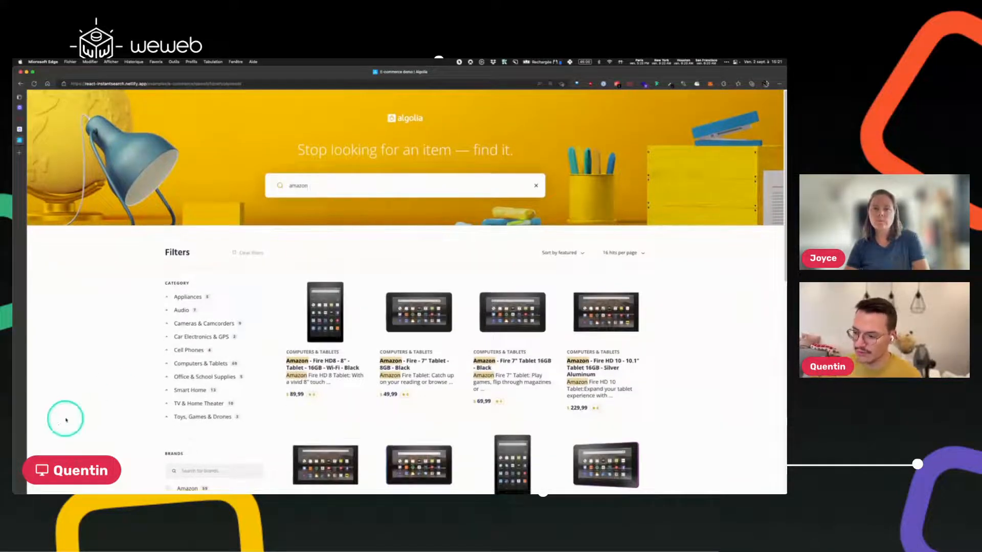
{"action": "scroll", "coordinate": [215, 177], "scroll_direction": "down", "scroll_amount": 3}
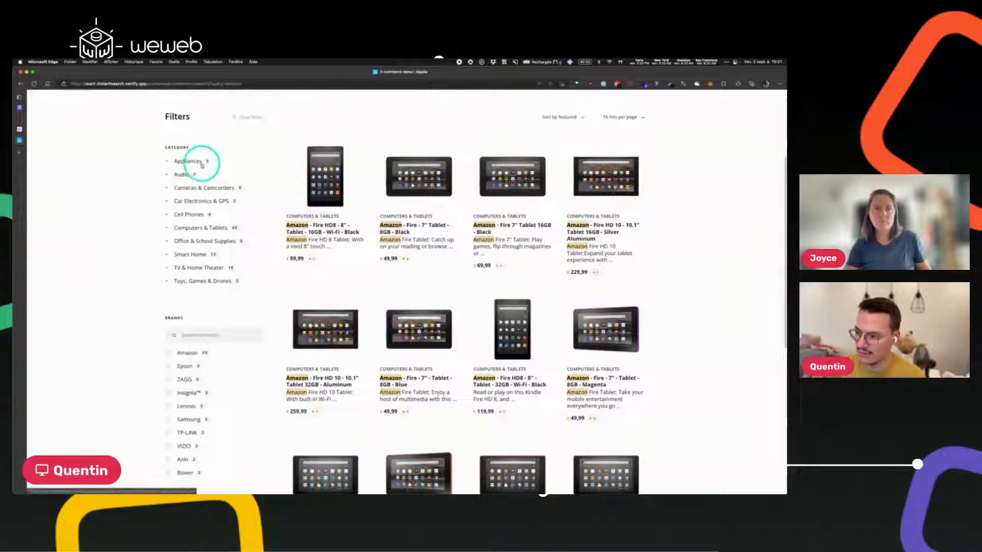
{"action": "scroll", "coordinate": [192, 157], "scroll_direction": "up", "scroll_amount": 3}
{"action": "left_click", "coordinate": [313, 120]}
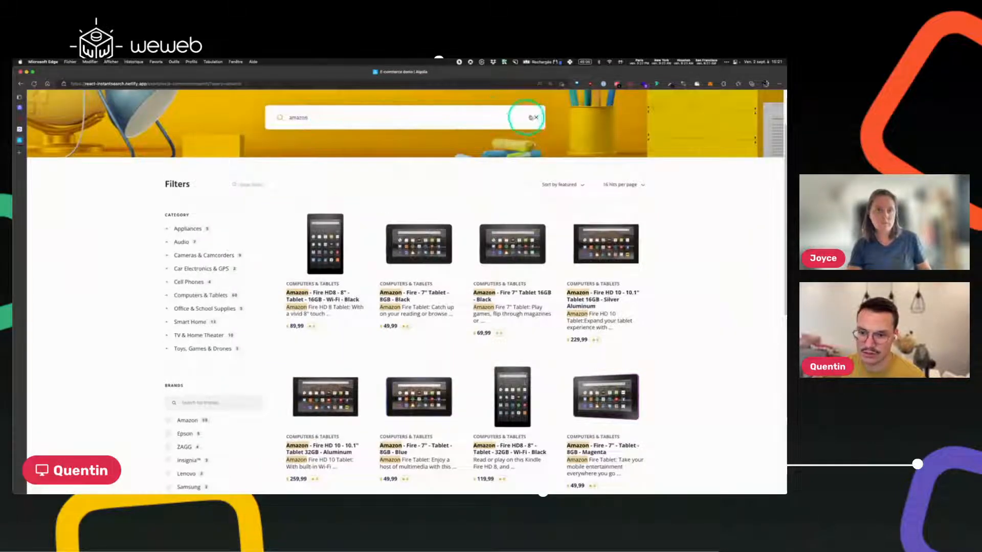
{"action": "left_click", "coordinate": [536, 117]}
{"action": "scroll", "coordinate": [149, 269], "scroll_direction": "down", "scroll_amount": 5}
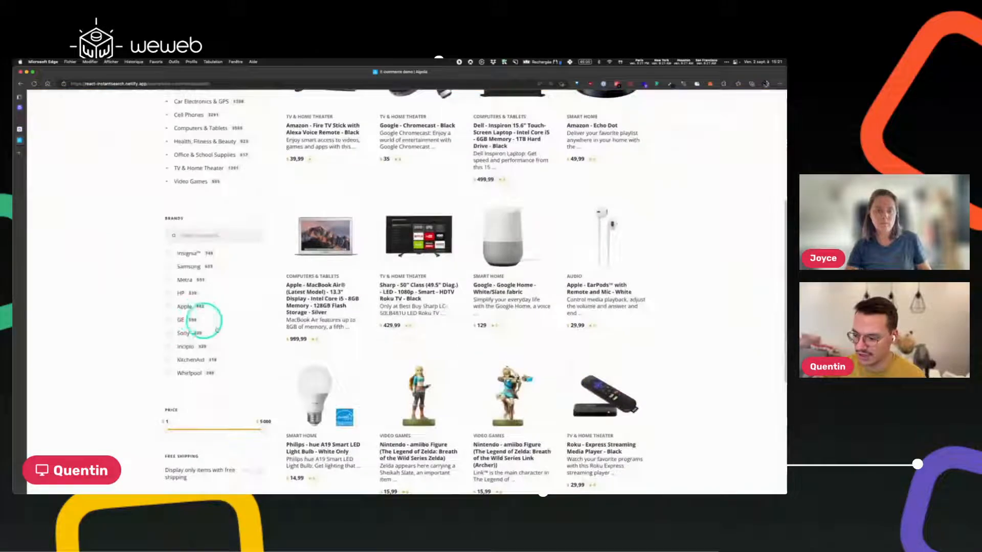
{"action": "mouse_move", "coordinate": [168, 372]}
{"action": "left_mouse_down"}
{"action": "mouse_move", "coordinate": [222, 372]}
{"action": "mouse_move", "coordinate": [161, 374]}
{"action": "left_mouse_up"}
{"action": "scroll", "coordinate": [245, 429], "scroll_direction": "down", "scroll_amount": 4}
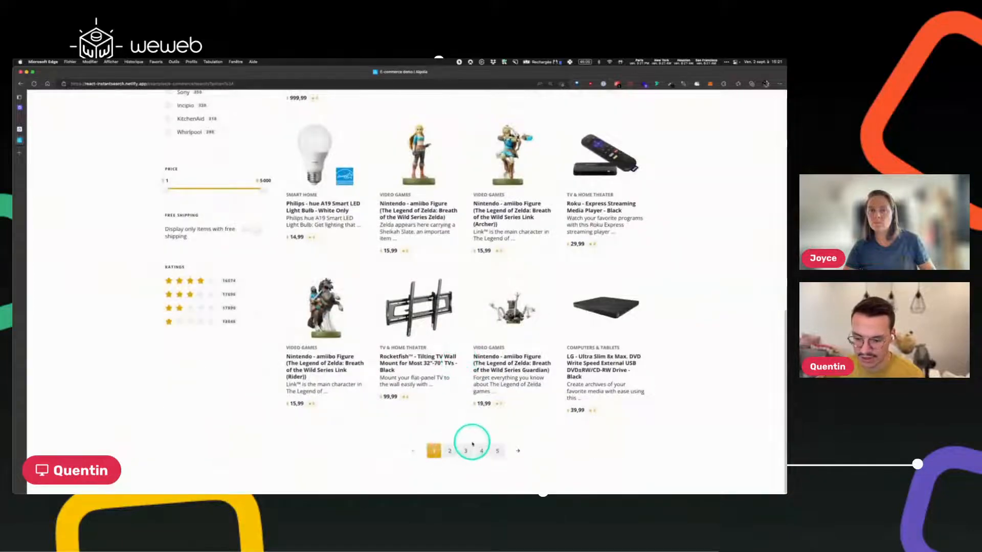
{"action": "scroll", "coordinate": [483, 434], "scroll_direction": "up", "scroll_amount": 9}
{"action": "scroll", "coordinate": [616, 348], "scroll_direction": "down", "scroll_amount": 3}
{"action": "scroll", "coordinate": [628, 341], "scroll_direction": "up", "scroll_amount": 1}
{"action": "scroll", "coordinate": [634, 337], "scroll_direction": "up", "scroll_amount": 2}
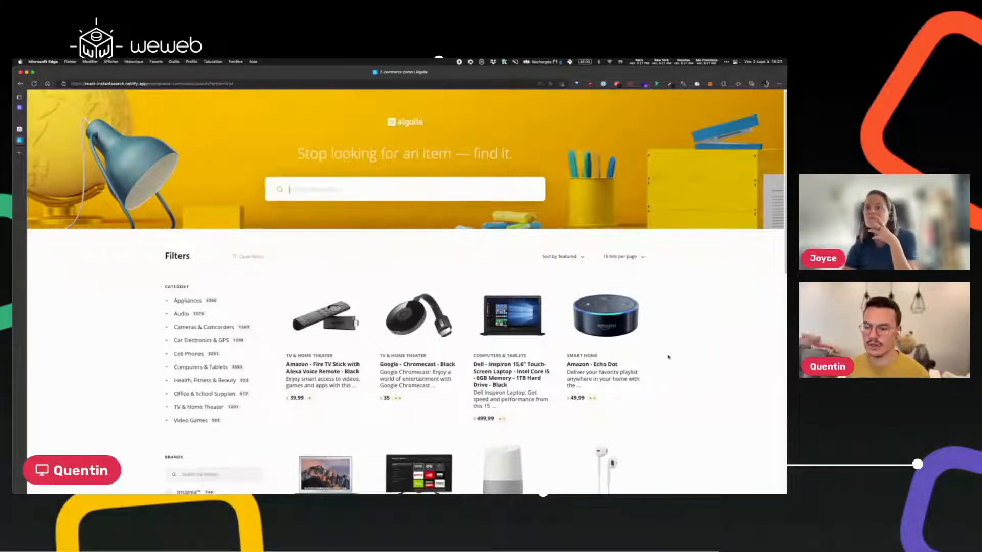
{"action": "scroll", "coordinate": [310, 307], "scroll_direction": "down", "scroll_amount": 1}
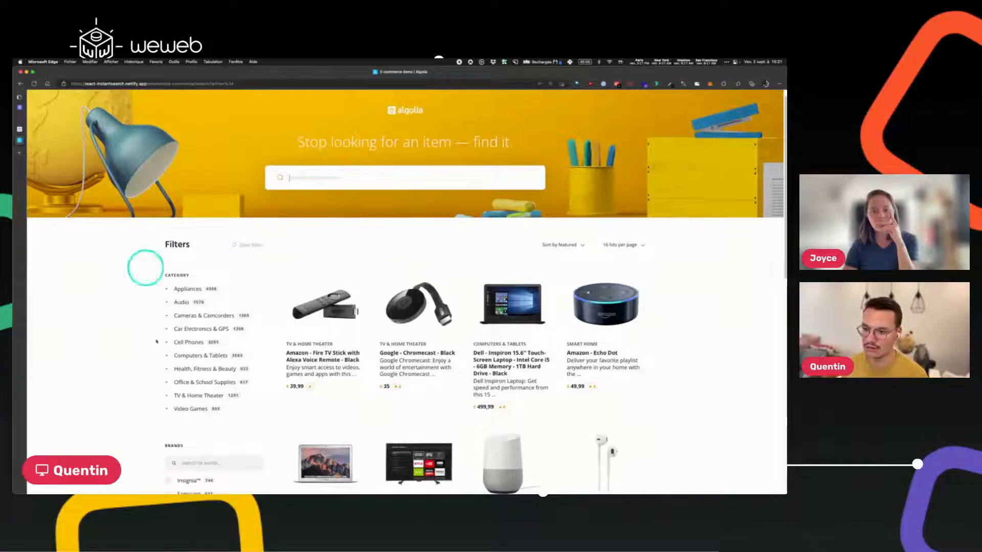
{"action": "scroll", "coordinate": [133, 255], "scroll_direction": "down", "scroll_amount": 5}
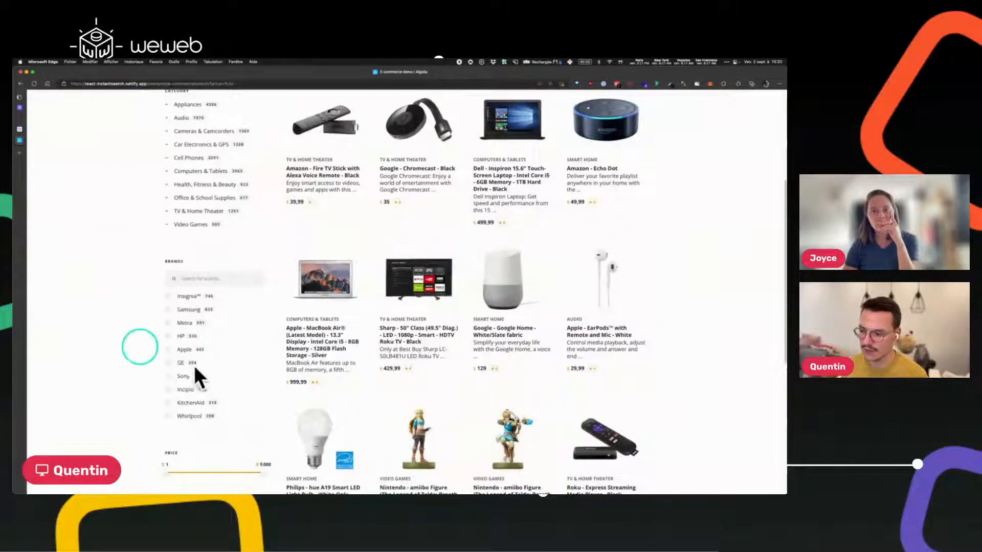
{"action": "scroll", "coordinate": [214, 320], "scroll_direction": "up", "scroll_amount": 1}
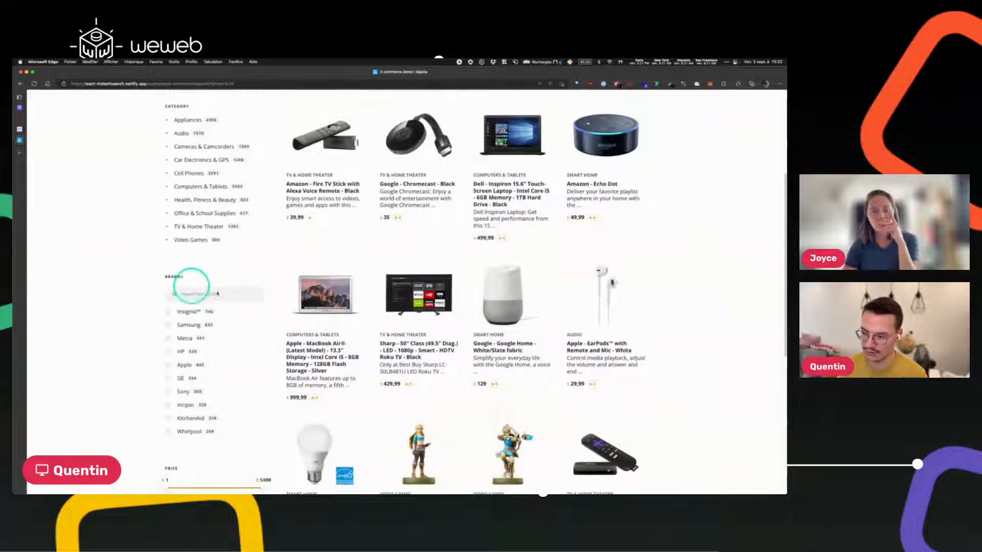
{"action": "scroll", "coordinate": [358, 317], "scroll_direction": "up", "scroll_amount": 5}
{"action": "scroll", "coordinate": [322, 255], "scroll_direction": "down", "scroll_amount": 1}
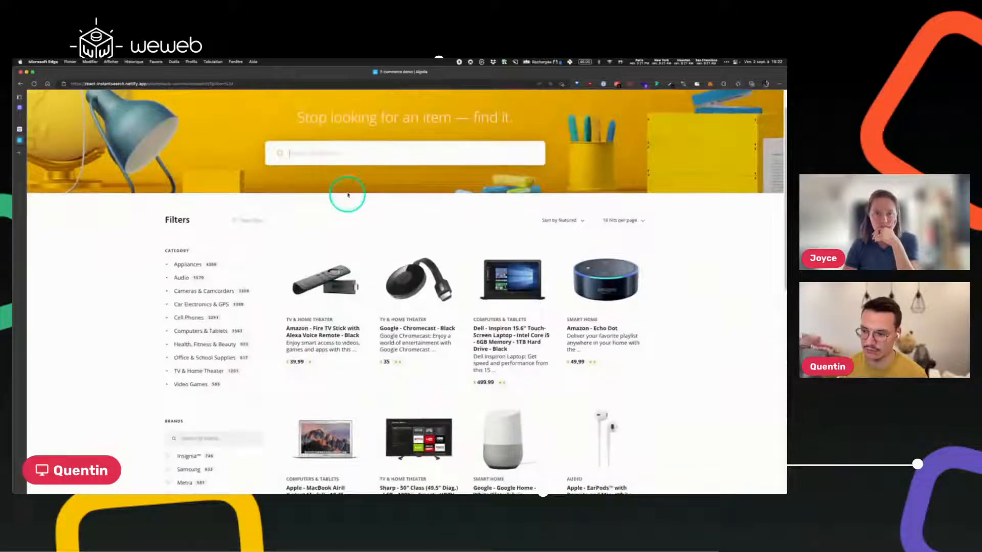
{"action": "type", "text": "apple"}
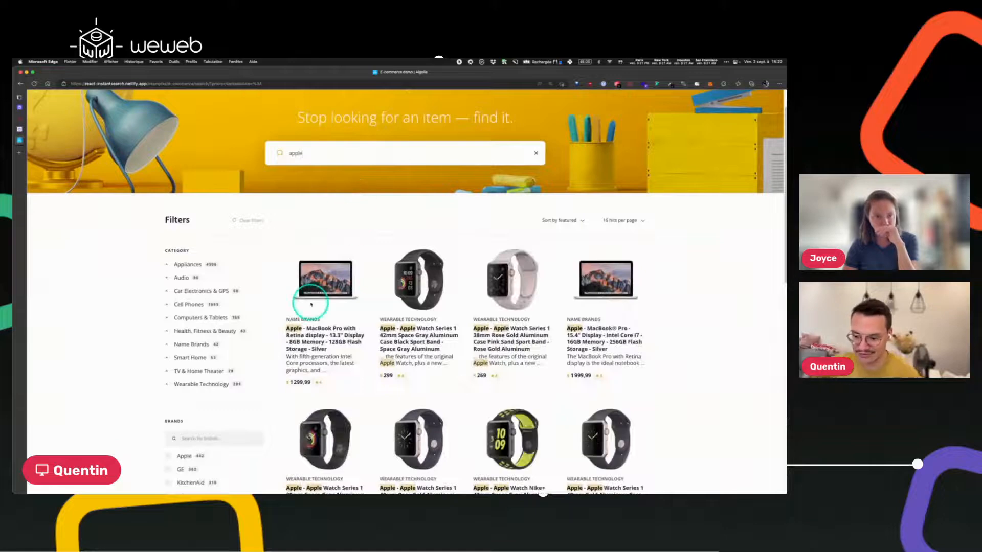
{"action": "scroll", "coordinate": [315, 299], "scroll_direction": "down", "scroll_amount": 5}
{"action": "scroll", "coordinate": [304, 276], "scroll_direction": "up", "scroll_amount": 1}
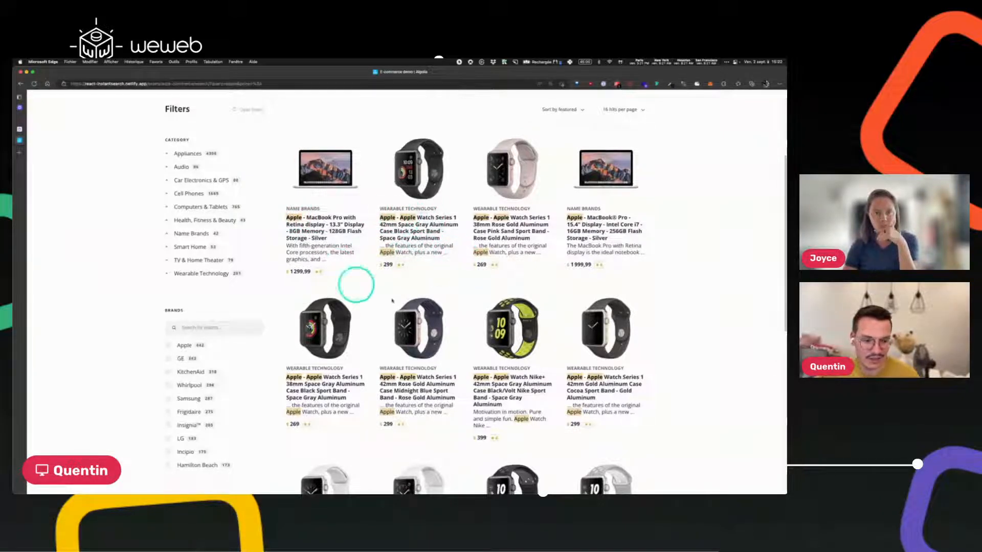
{"action": "scroll", "coordinate": [442, 322], "scroll_direction": "down", "scroll_amount": 2}
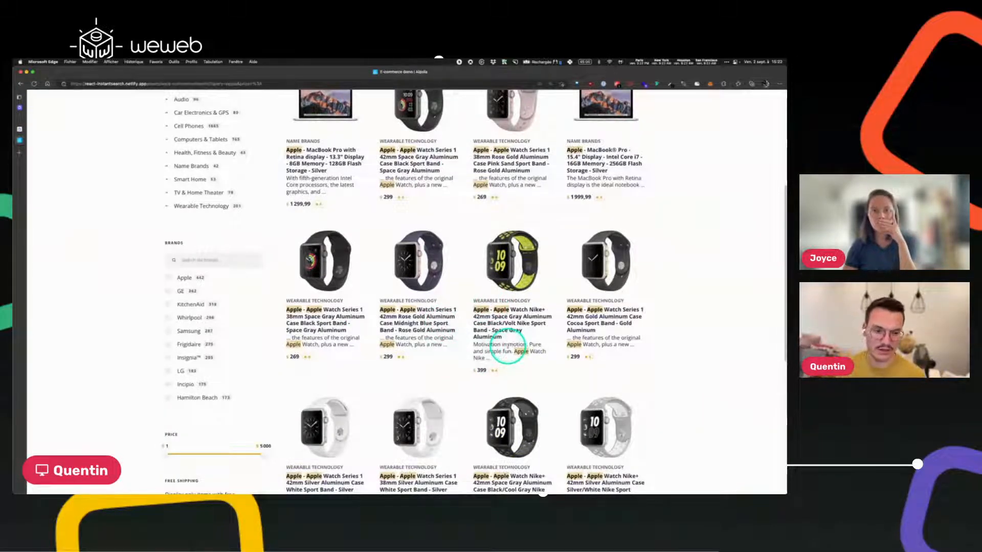
{"action": "scroll", "coordinate": [509, 348], "scroll_direction": "down", "scroll_amount": 1}
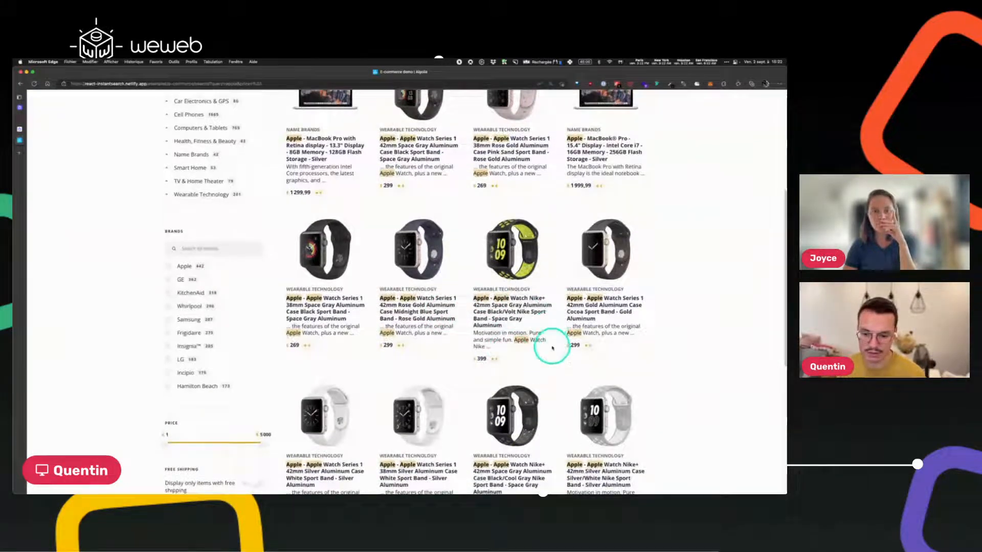
{"action": "scroll", "coordinate": [552, 348], "scroll_direction": "down", "scroll_amount": 5}
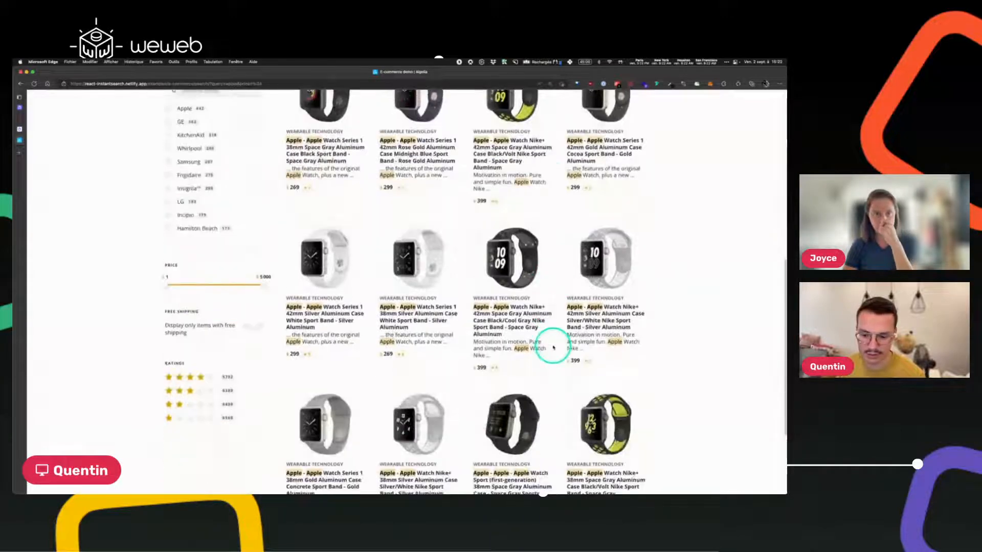
{"action": "scroll", "coordinate": [552, 347], "scroll_direction": "up", "scroll_amount": 12}
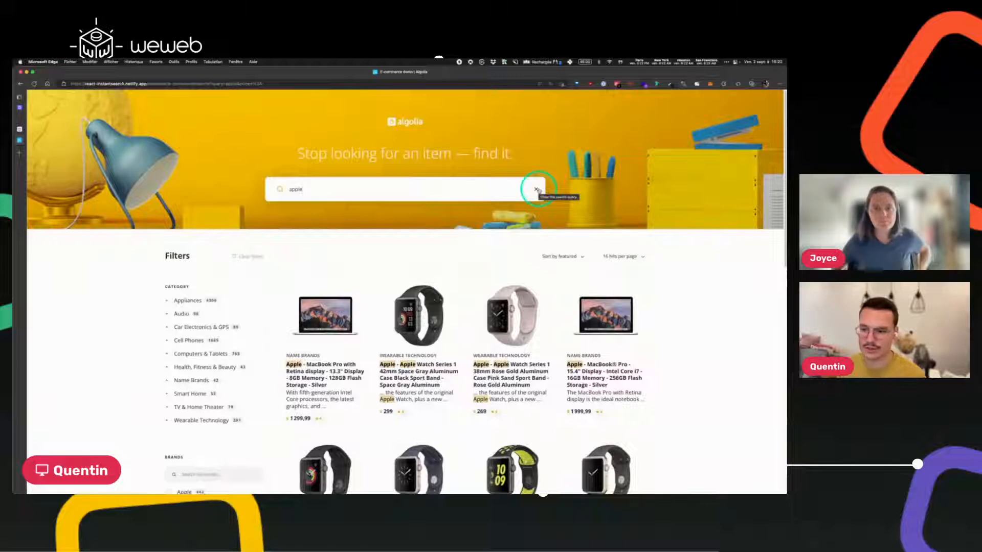
{"action": "left_click", "coordinate": [536, 190]}
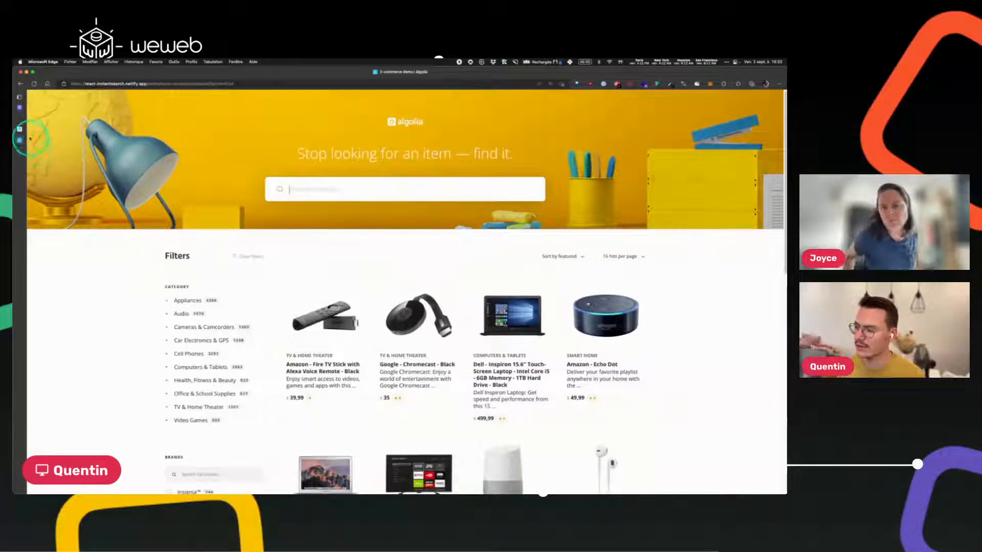
Search the WeWeb Companies table for 'airbn marketing', then clear the query.
{"action": "left_click", "coordinate": [27, 118]}
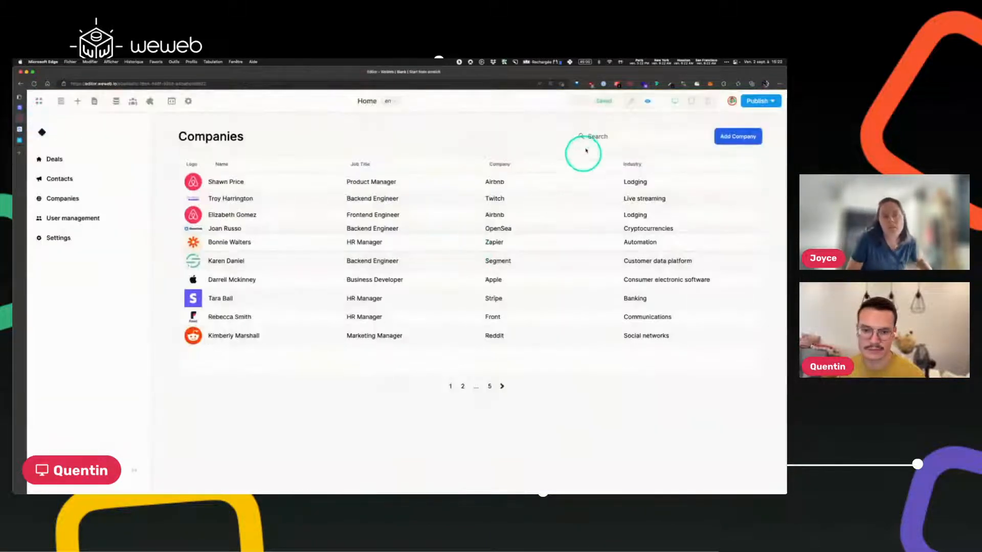
{"action": "left_click", "coordinate": [590, 137]}
{"action": "type", "text": "airbn"}
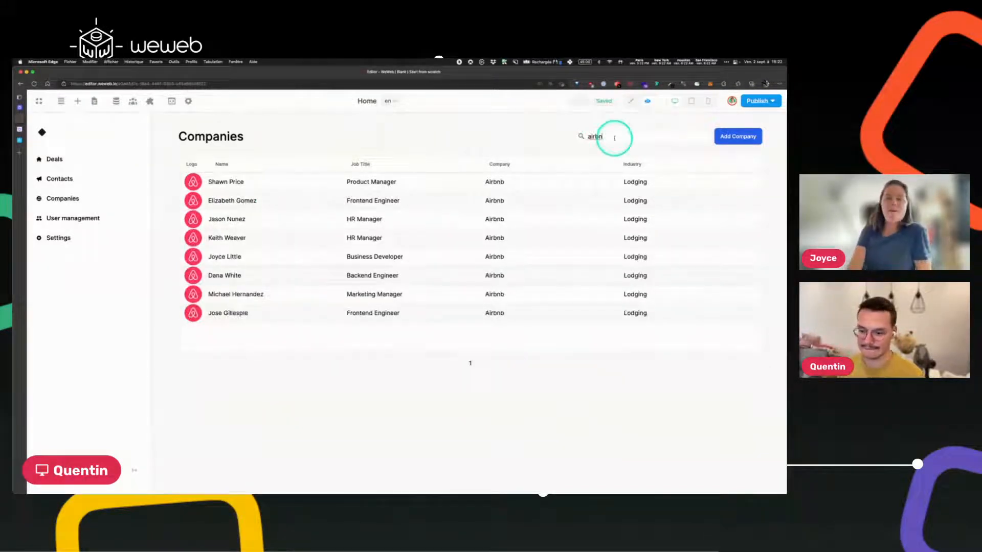
{"action": "type", "text": " marketing"}
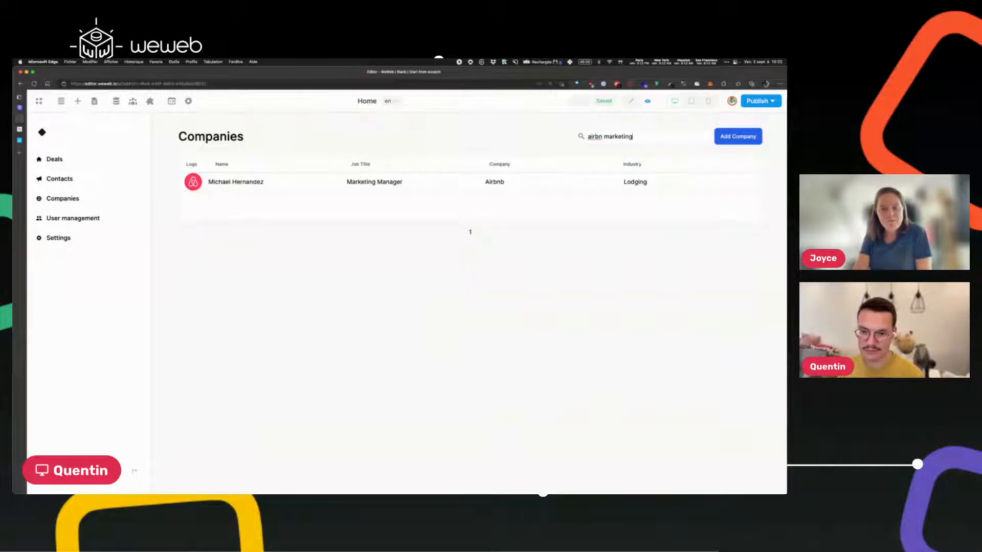
{"action": "key", "text": "super+a"}
{"action": "key", "text": "BackSpace"}
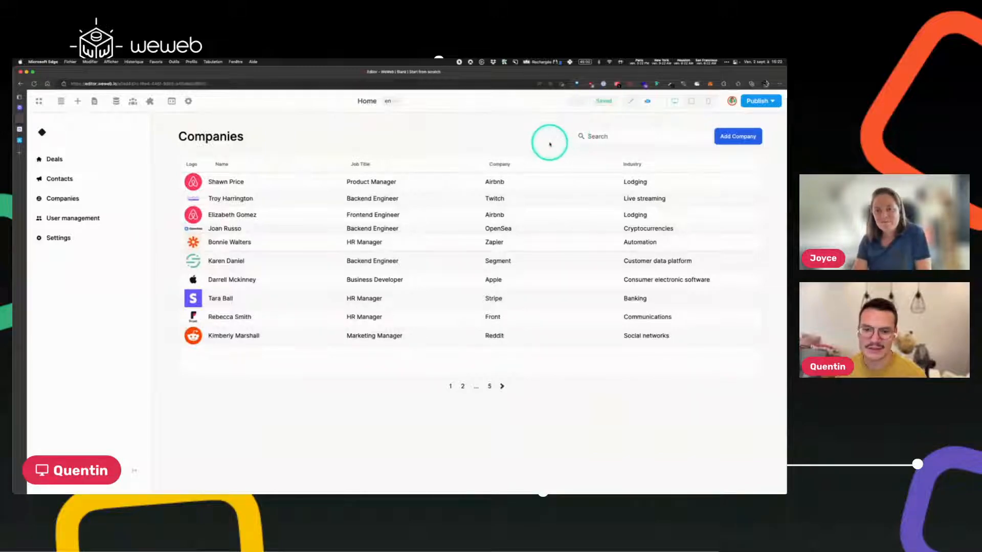
Search the Companies table for 'kar', then empty the search box again.
{"action": "type", "text": "karen"}
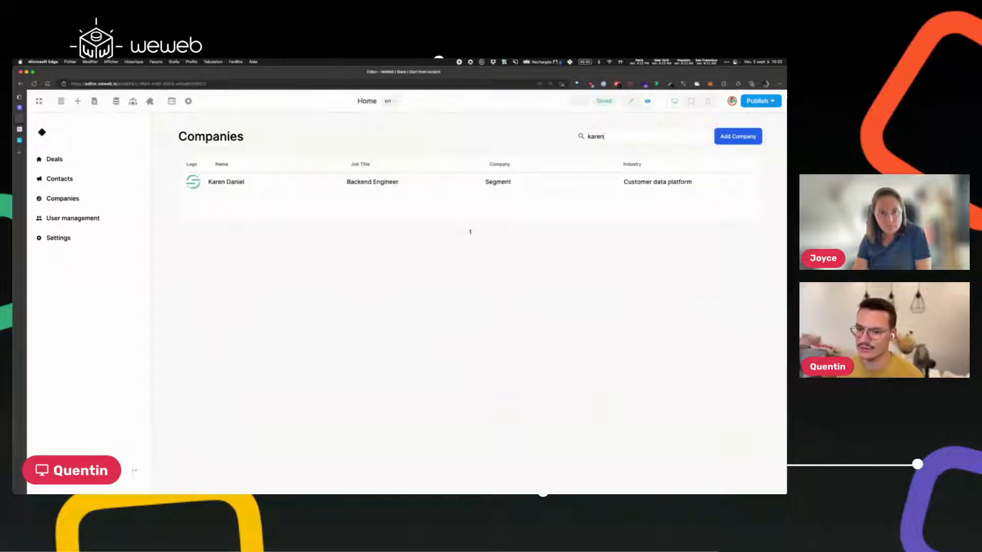
{"action": "key", "text": "super+a"}
{"action": "key", "text": "BackSpace"}
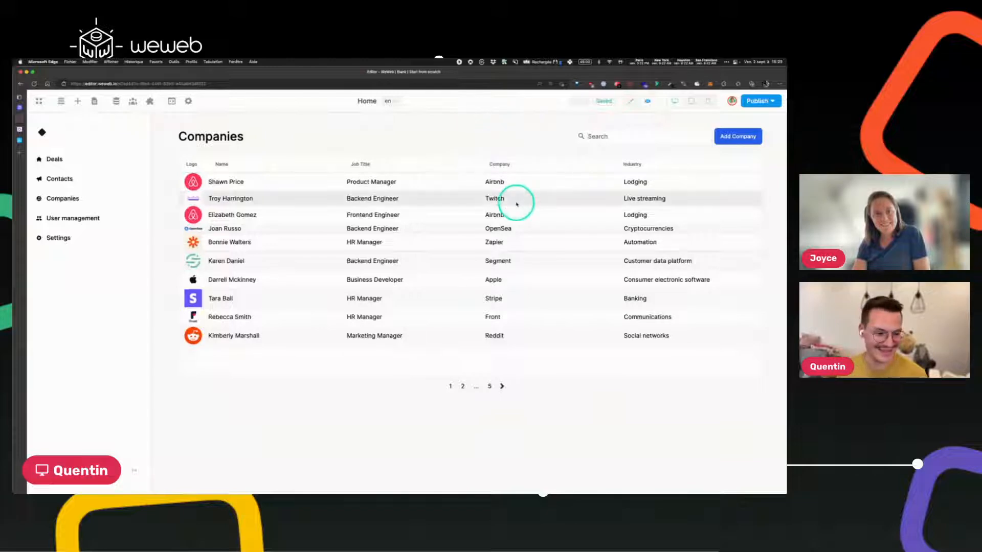
Page through the Companies table to pages 2 and 3, then back to page 1.
{"action": "left_click", "coordinate": [462, 386]}
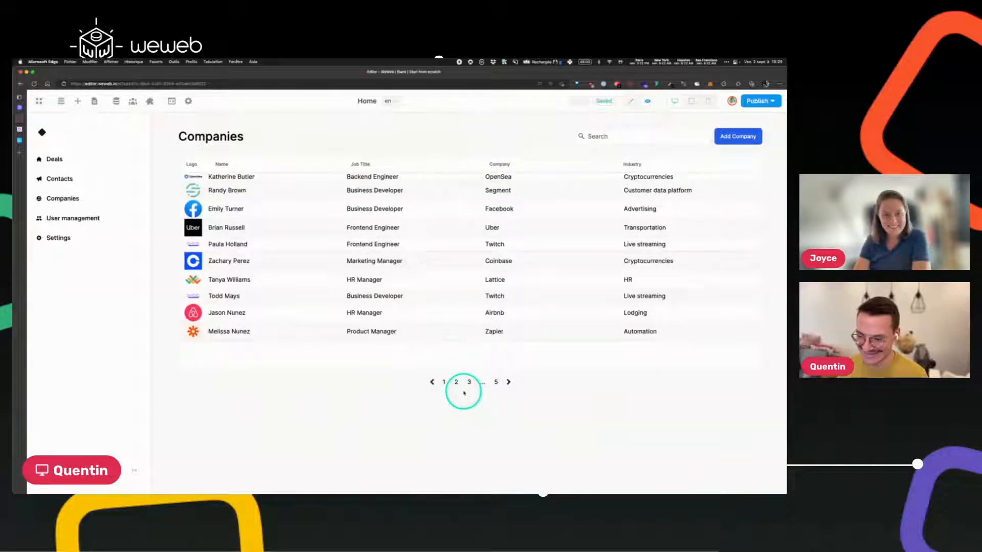
{"action": "left_click", "coordinate": [466, 386]}
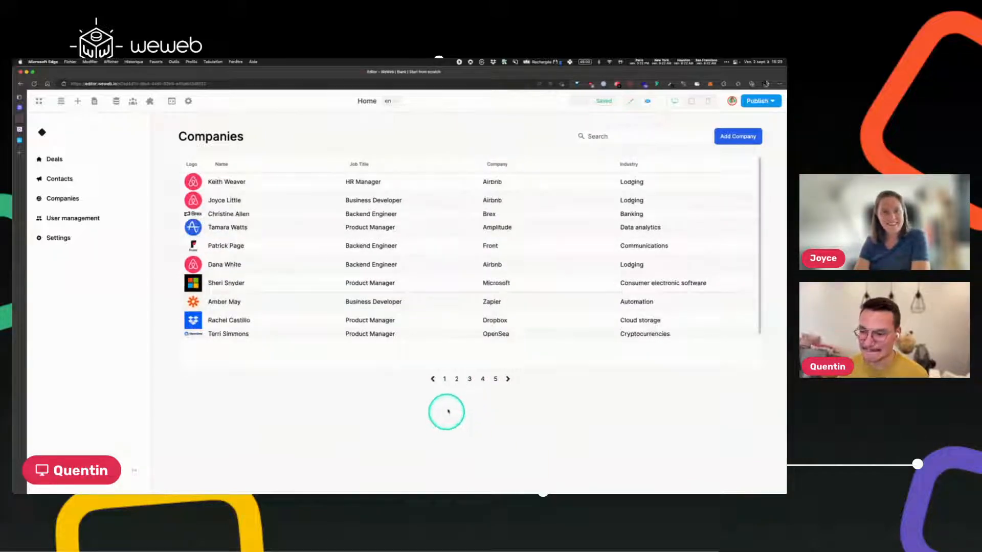
{"action": "left_click", "coordinate": [443, 383]}
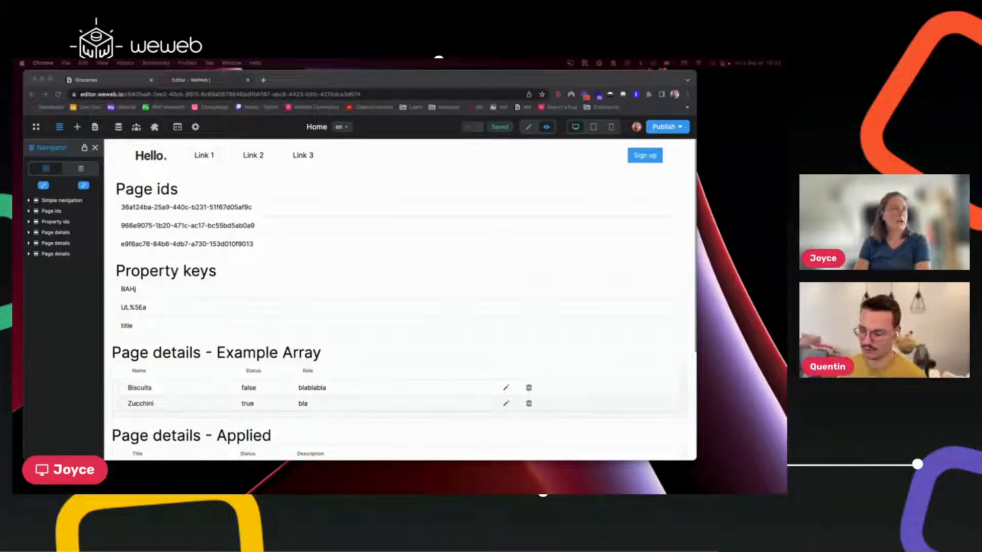
Check the installed REST API plugin settings, close them, and go to the Notion Groceries tab.
{"action": "left_click", "coordinate": [156, 130]}
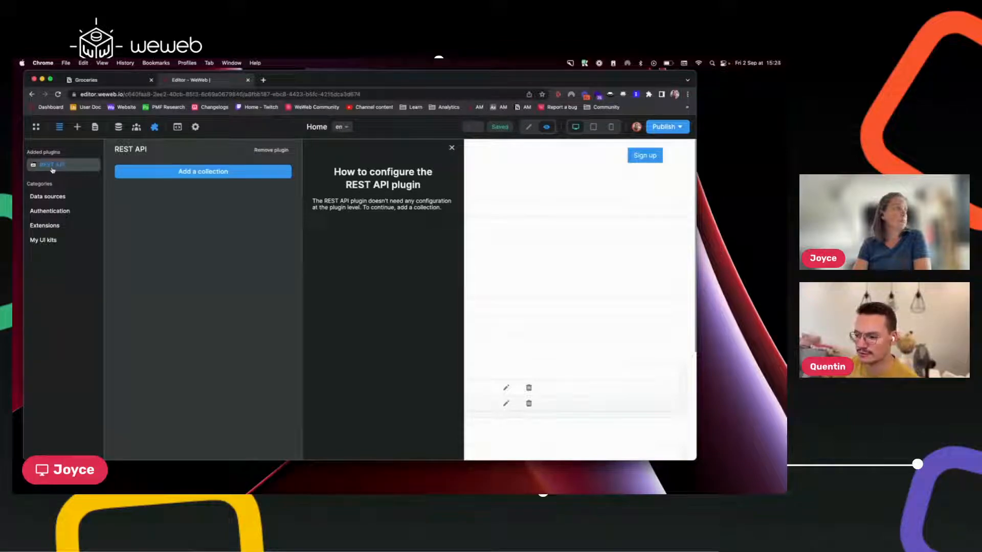
{"action": "left_click", "coordinate": [452, 148]}
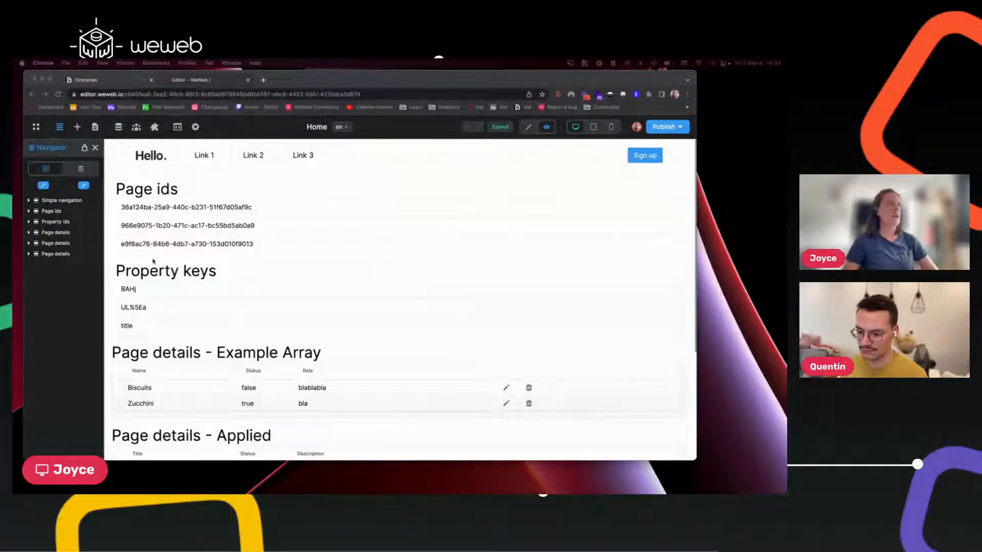
{"action": "left_click", "coordinate": [103, 82]}
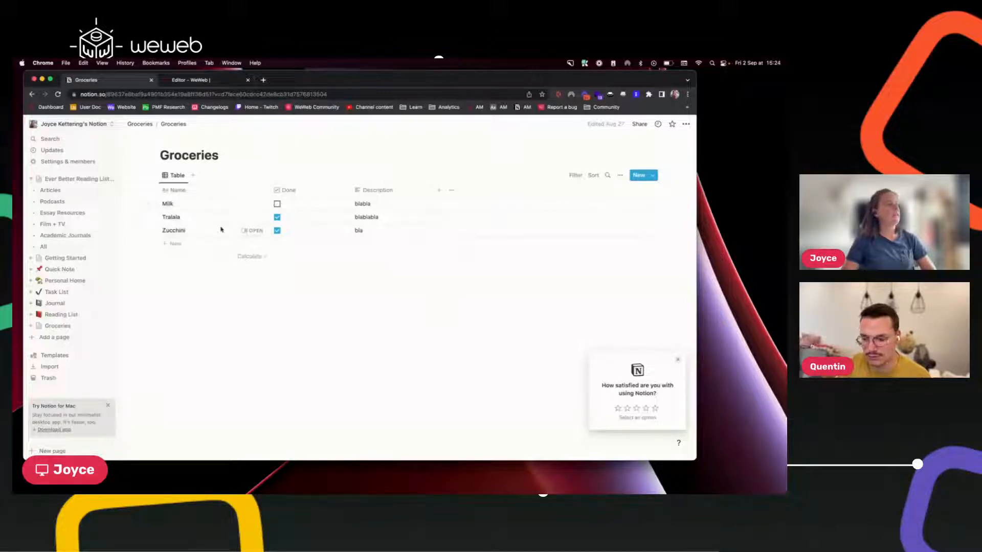
Open Zucchini as a side peek and highlight its page ID and the database ID in the address.
{"action": "left_click", "coordinate": [254, 233]}
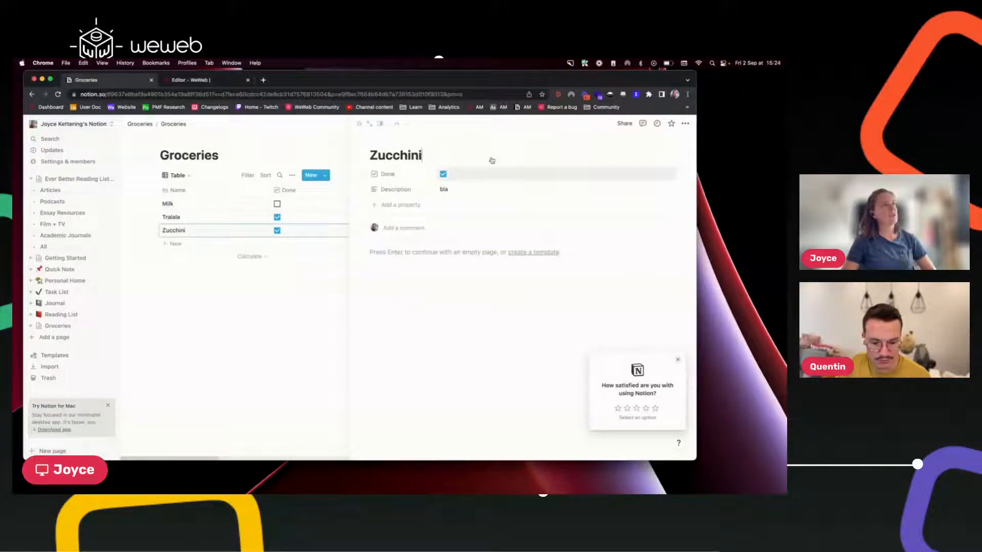
{"action": "left_click_drag", "start_coordinate": [337, 94], "coordinate": [444, 95]}
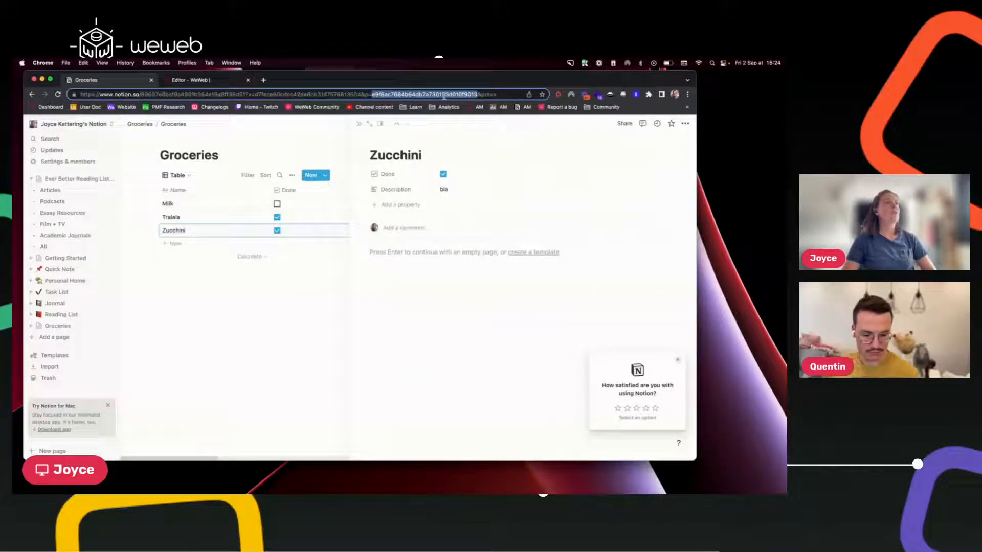
{"action": "left_click", "coordinate": [313, 288]}
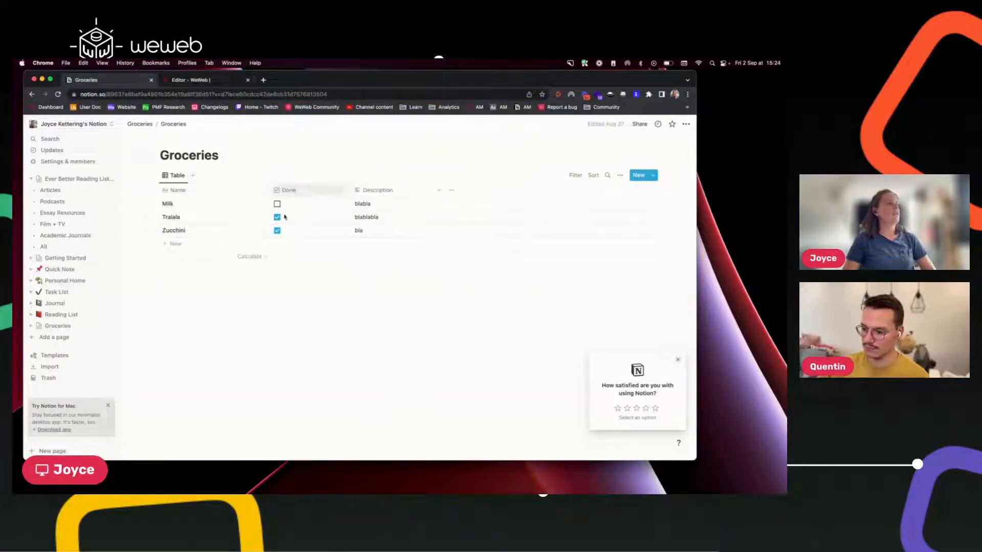
{"action": "left_click_drag", "start_coordinate": [221, 94], "coordinate": [361, 95]}
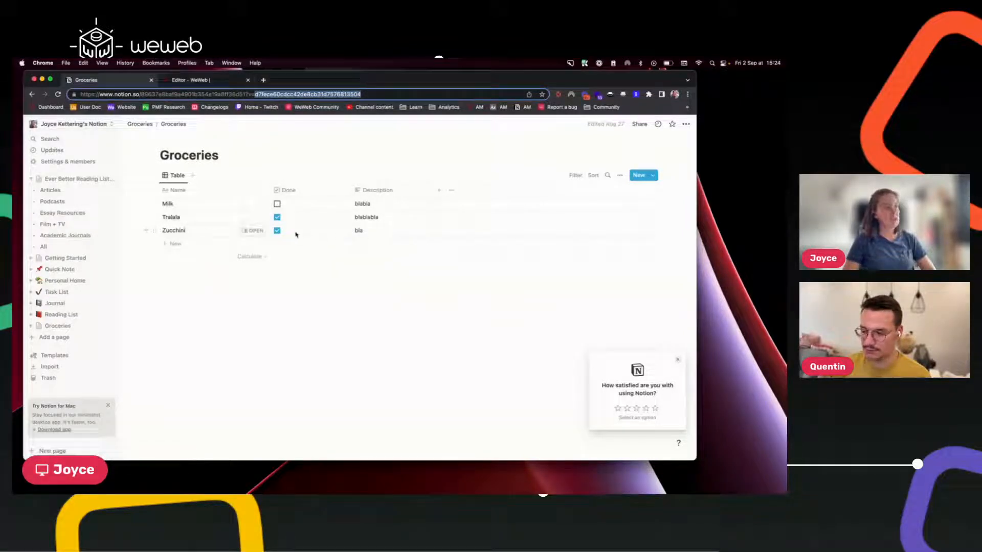
{"action": "left_click", "coordinate": [253, 230]}
{"action": "left_click_drag", "start_coordinate": [340, 94], "coordinate": [444, 94]}
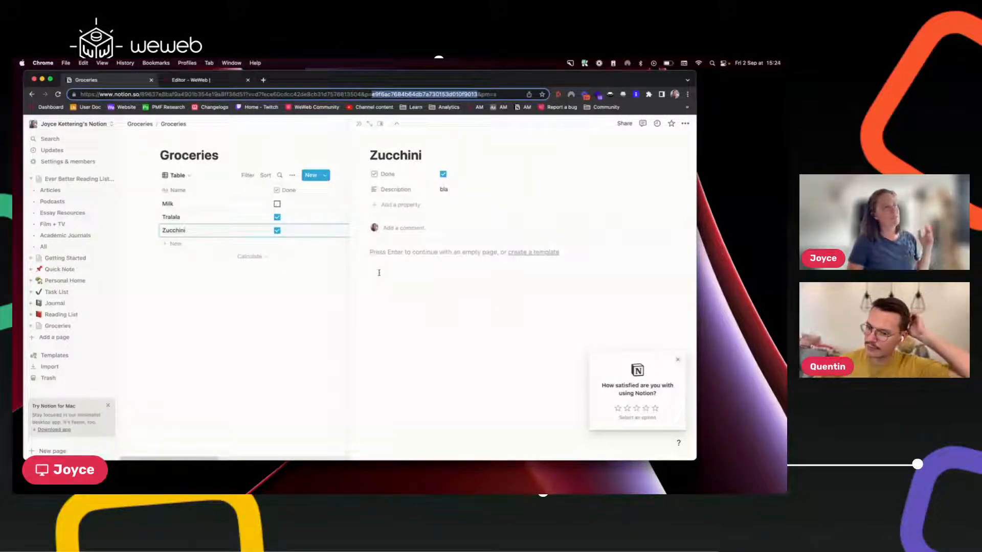
{"action": "left_click", "coordinate": [383, 253]}
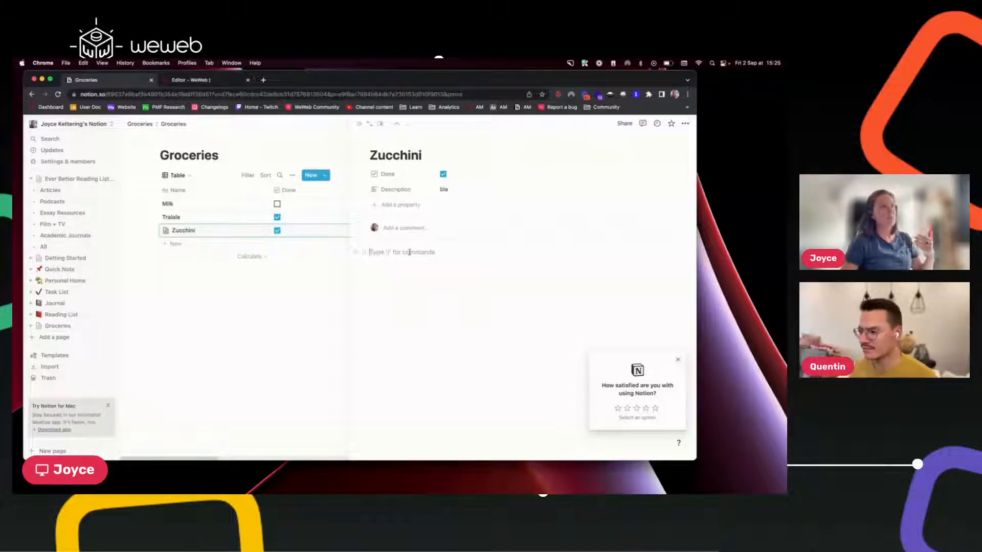
Type and delete two 'lkjahrt' test lines in Zucchini's body, then close the survey popup.
{"action": "type", "text": "lkjahrt"}
{"action": "key", "text": "Return"}
{"action": "type", "text": "lkjahrt"}
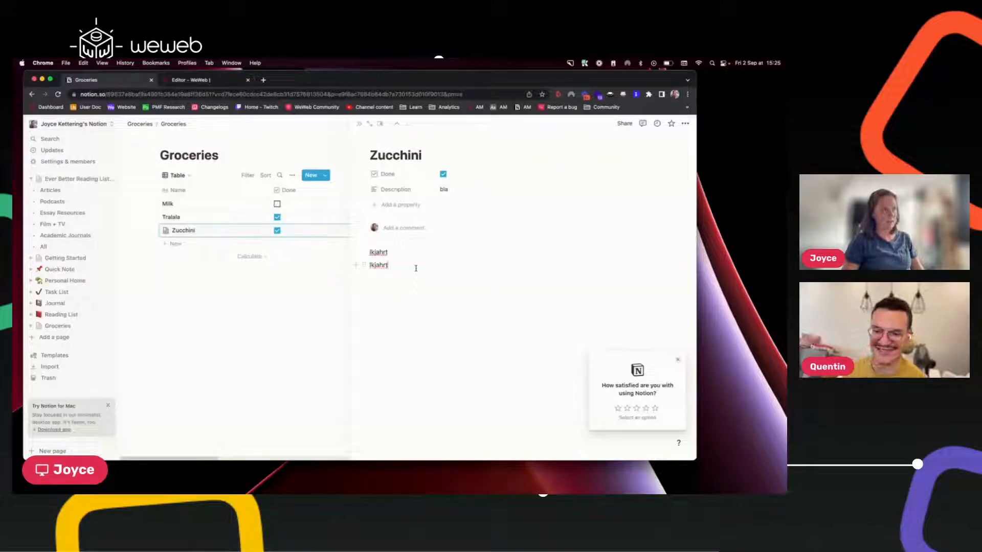
{"action": "left_click_drag", "start_coordinate": [373, 267], "coordinate": [371, 266]}
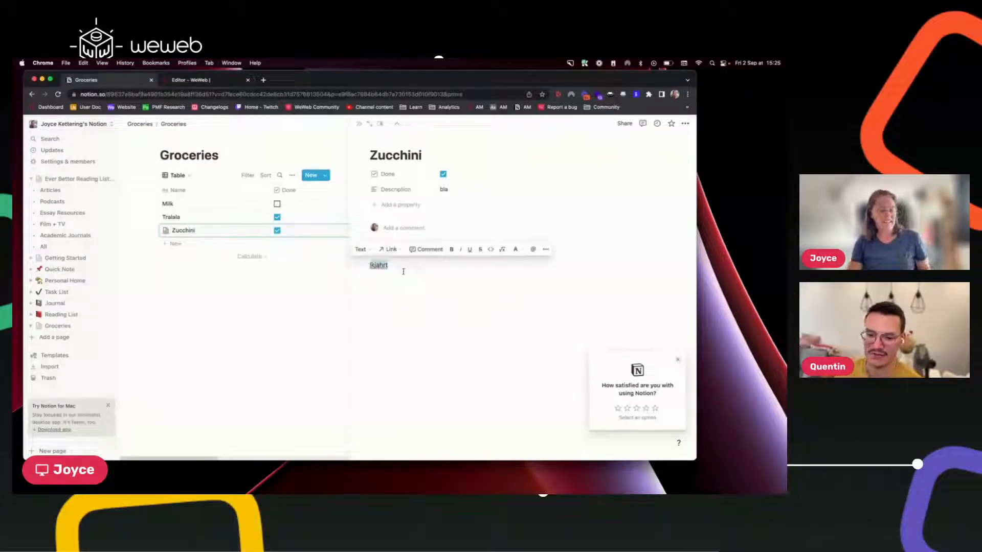
{"action": "key", "text": "BackSpace"}
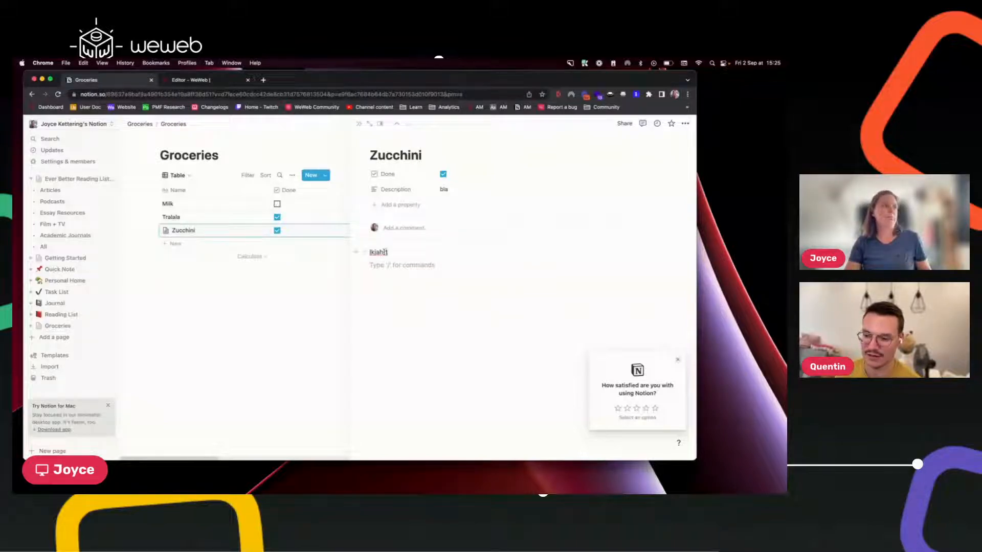
{"action": "double_click", "coordinate": [378, 252]}
{"action": "key", "text": "BackSpace"}
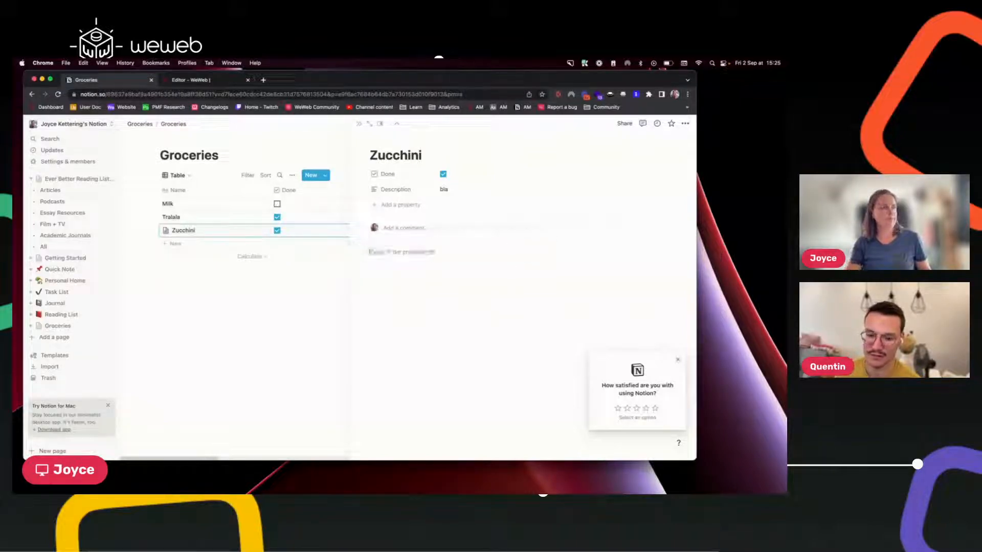
{"action": "key", "text": "BackSpace"}
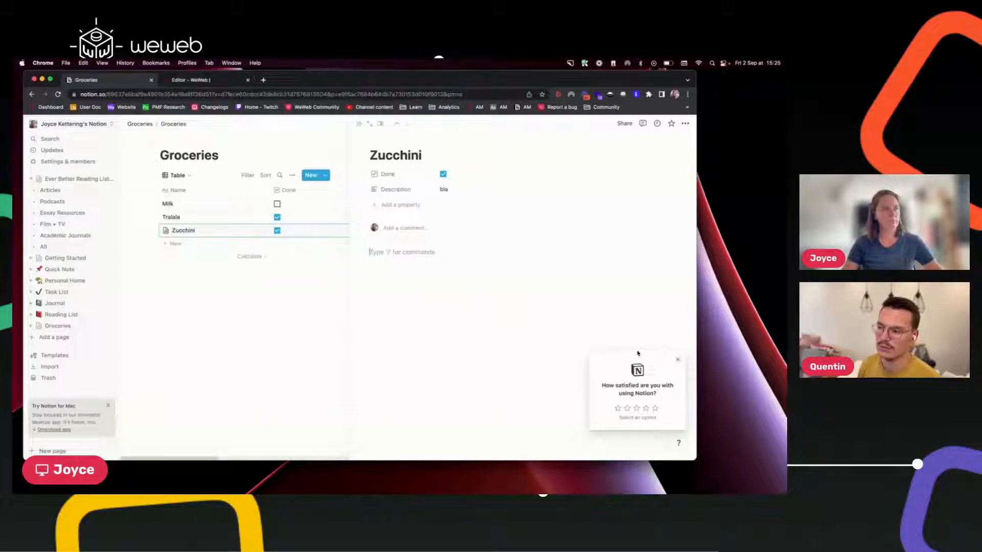
{"action": "left_click", "coordinate": [678, 360]}
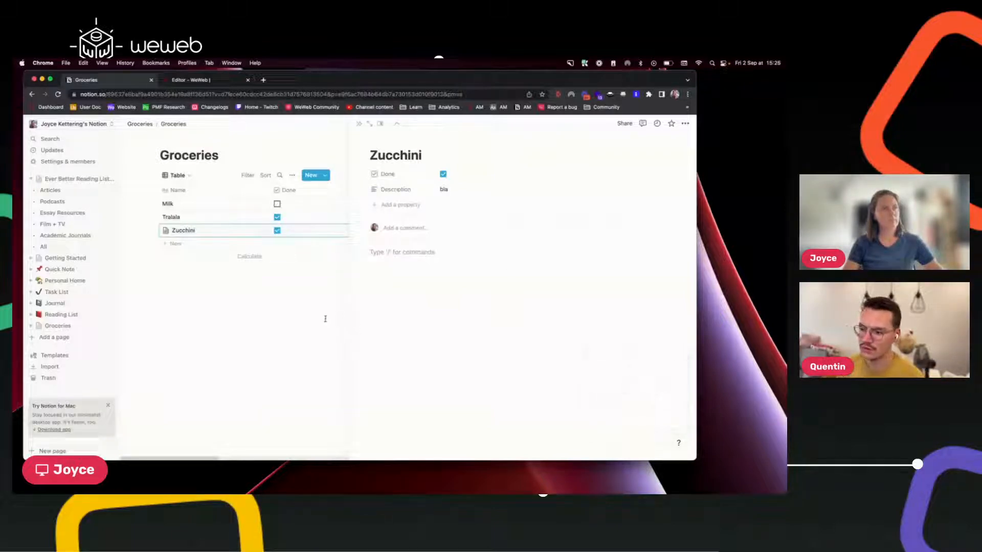
Close the Zucchini side peek to return to the Groceries table with its Description column.
{"action": "left_click", "coordinate": [325, 318]}
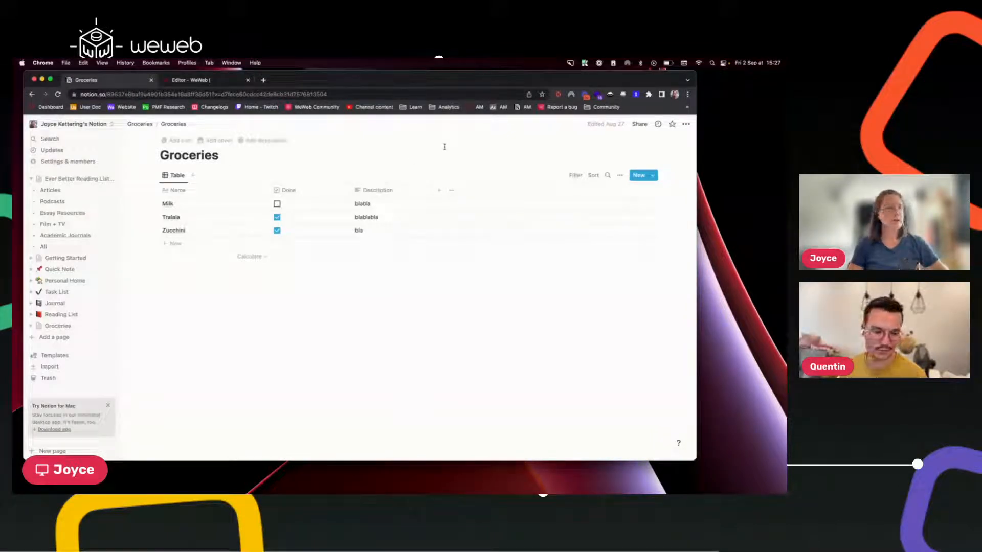
Go via Settings & members > Integrations to the My integrations developer page and copy its URL.
{"action": "left_click", "coordinate": [108, 406]}
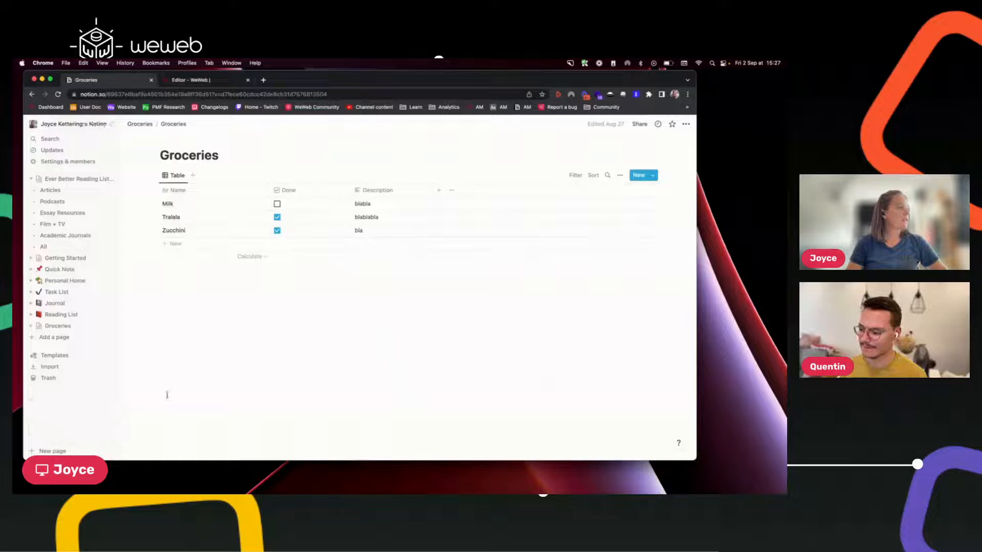
{"action": "left_click", "coordinate": [69, 163]}
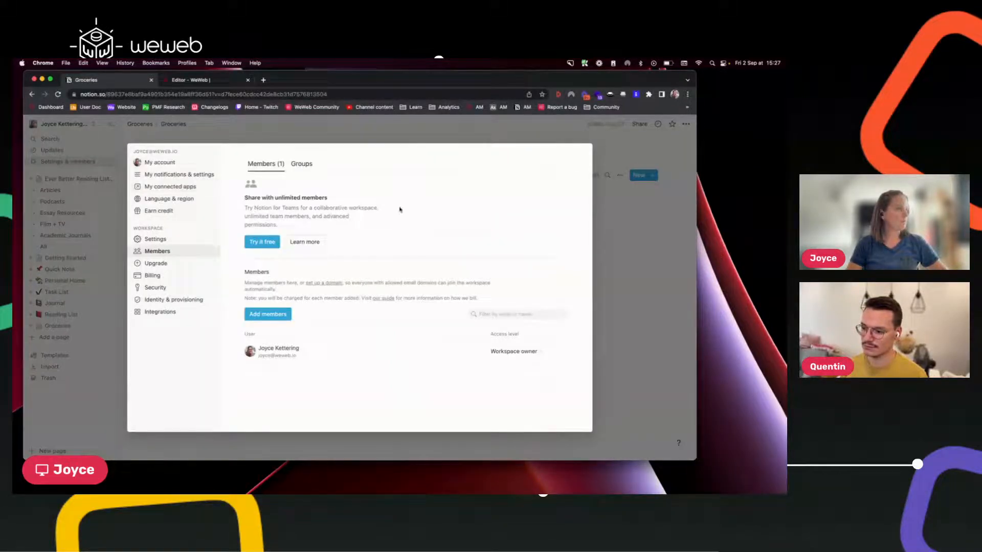
{"action": "left_click", "coordinate": [169, 313]}
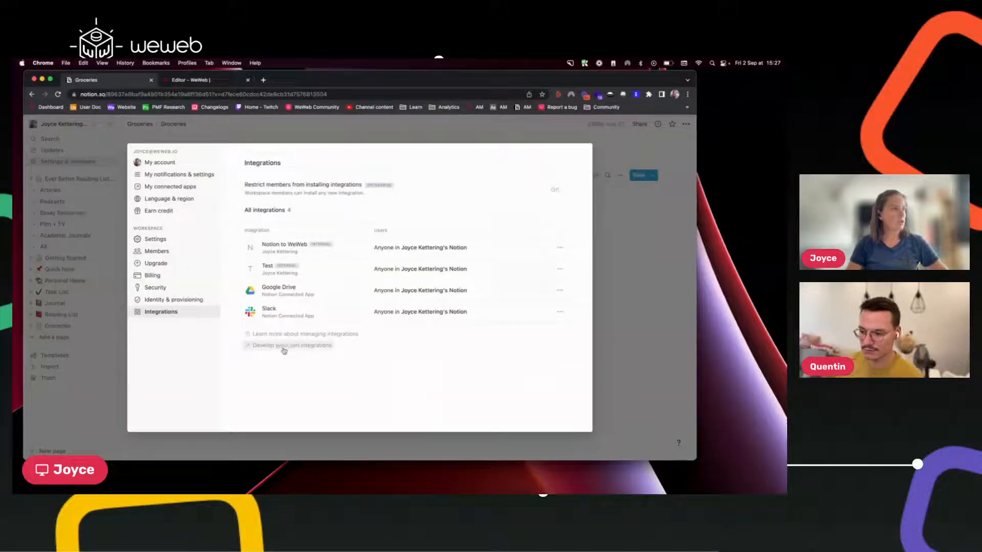
{"action": "left_click", "coordinate": [284, 350]}
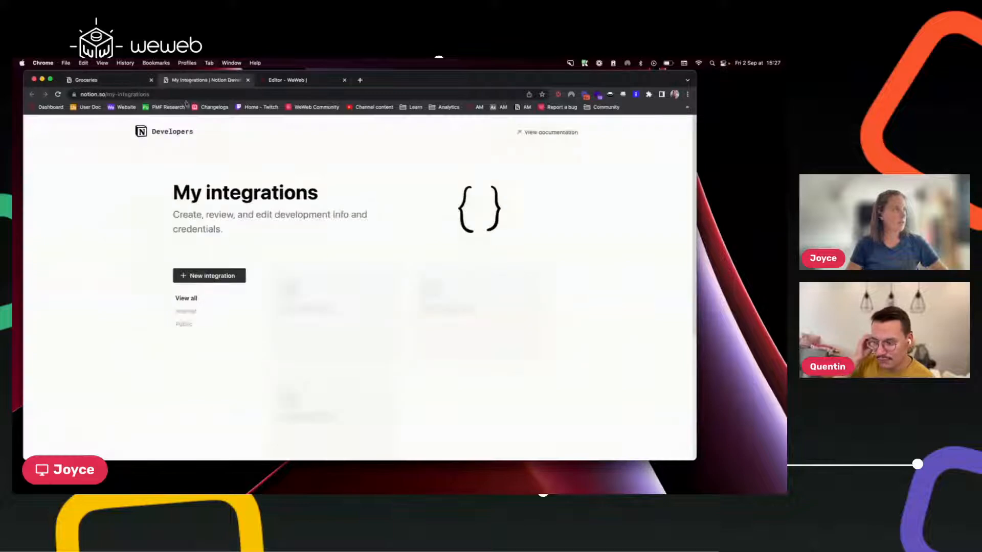
{"action": "left_click", "coordinate": [181, 91]}
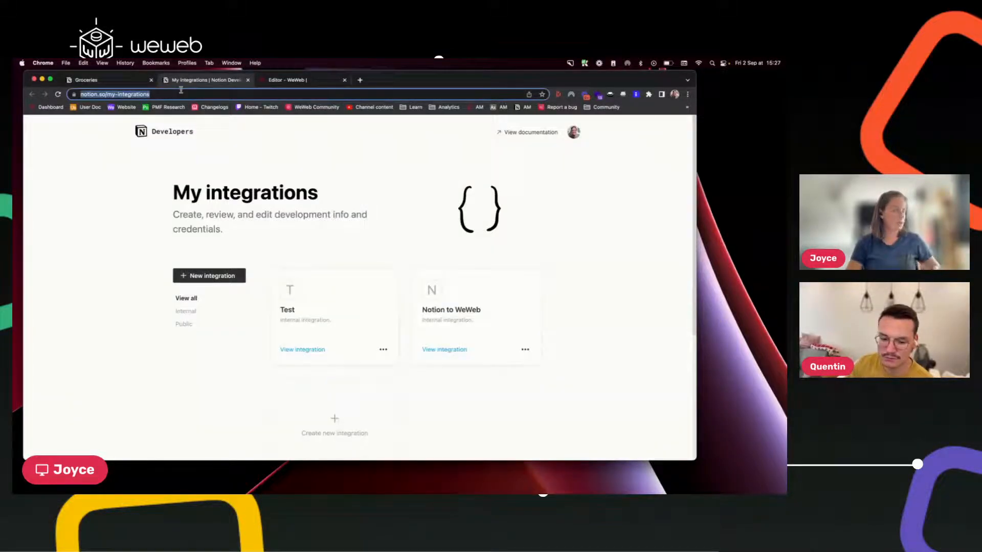
{"action": "key", "text": "super+c"}
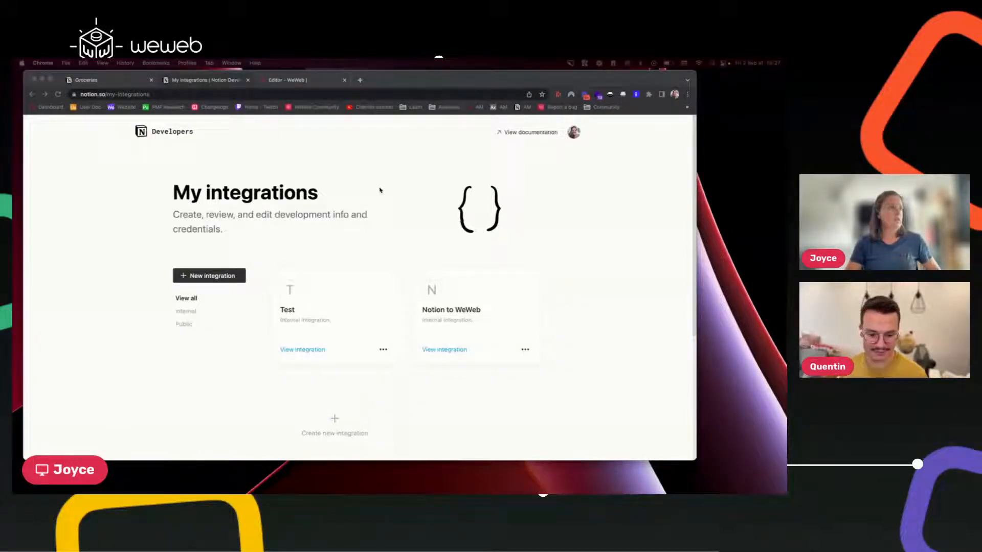
{"action": "left_click", "coordinate": [360, 215]}
{"action": "left_click", "coordinate": [202, 275]}
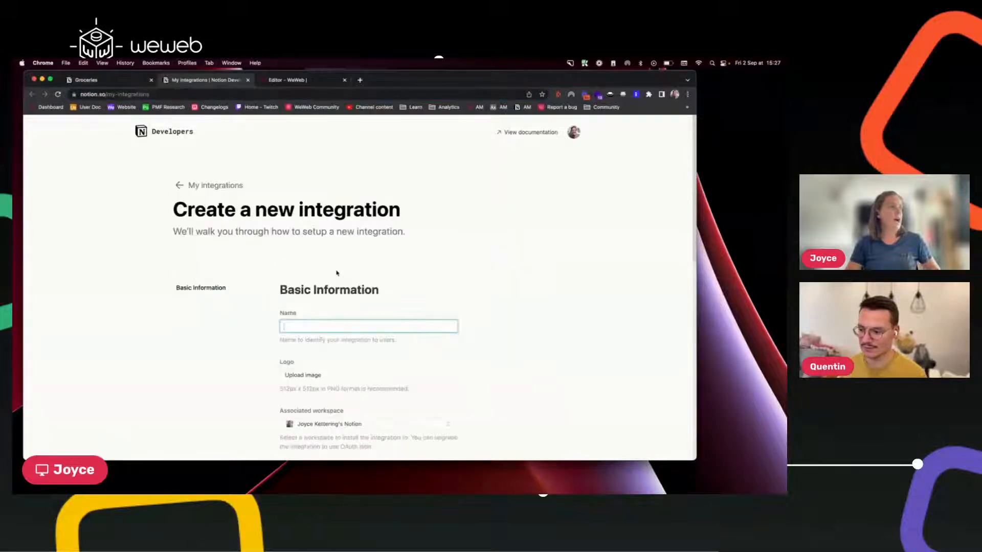
{"action": "scroll", "coordinate": [317, 313], "scroll_direction": "down", "scroll_amount": 5}
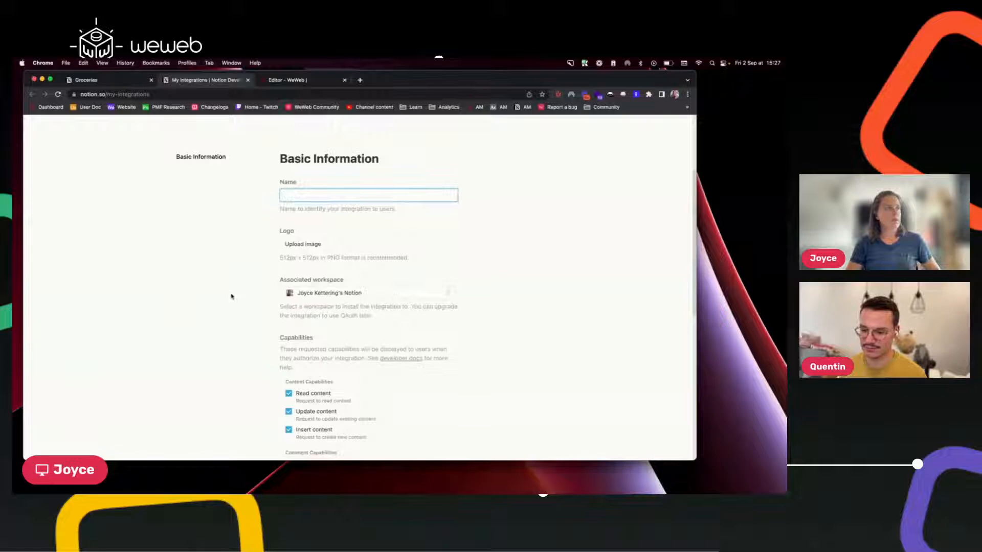
{"action": "scroll", "coordinate": [231, 296], "scroll_direction": "down", "scroll_amount": 2}
{"action": "scroll", "coordinate": [231, 296], "scroll_direction": "down", "scroll_amount": 4}
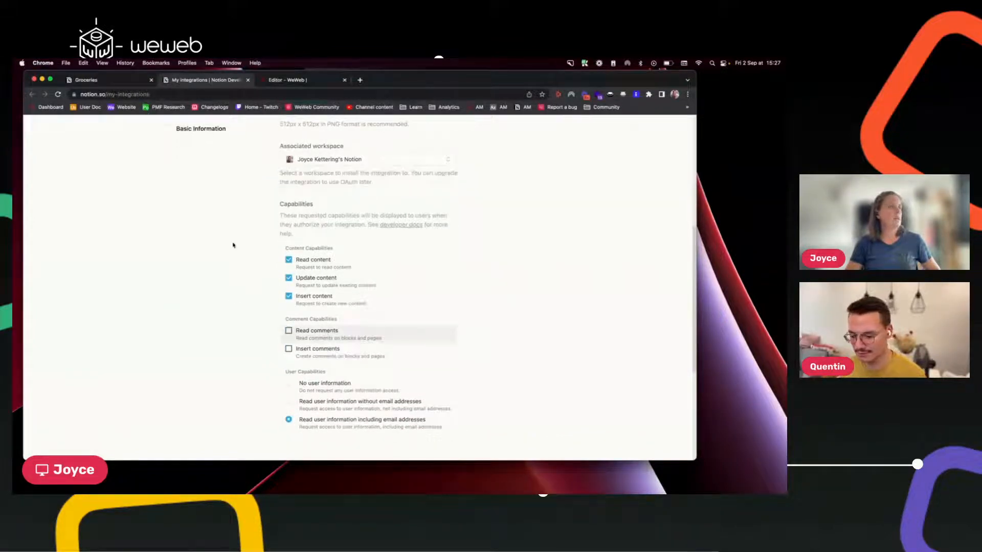
{"action": "scroll", "coordinate": [542, 235], "scroll_direction": "up", "scroll_amount": 10}
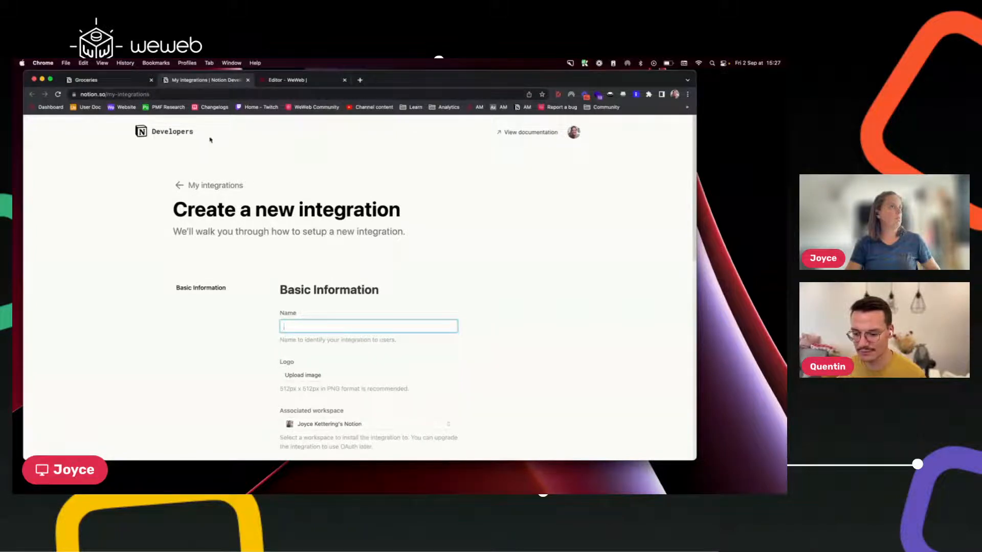
{"action": "left_click", "coordinate": [345, 228]}
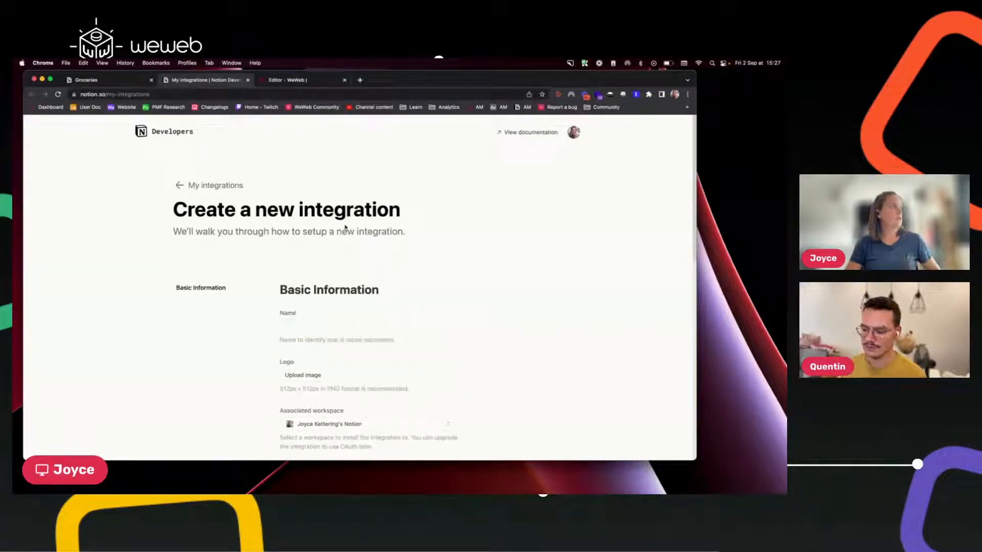
{"action": "left_click", "coordinate": [214, 186]}
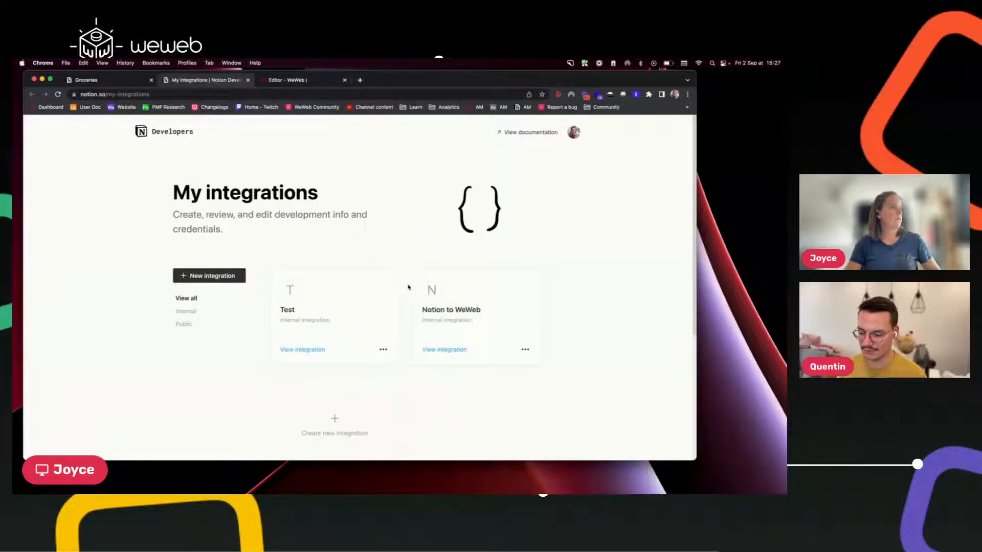
Open the Notion to WeWeb integration and zoom in to read its Secrets and capabilities.
{"action": "left_click", "coordinate": [502, 310]}
{"action": "scroll", "coordinate": [384, 357], "scroll_direction": "down", "scroll_amount": 6}
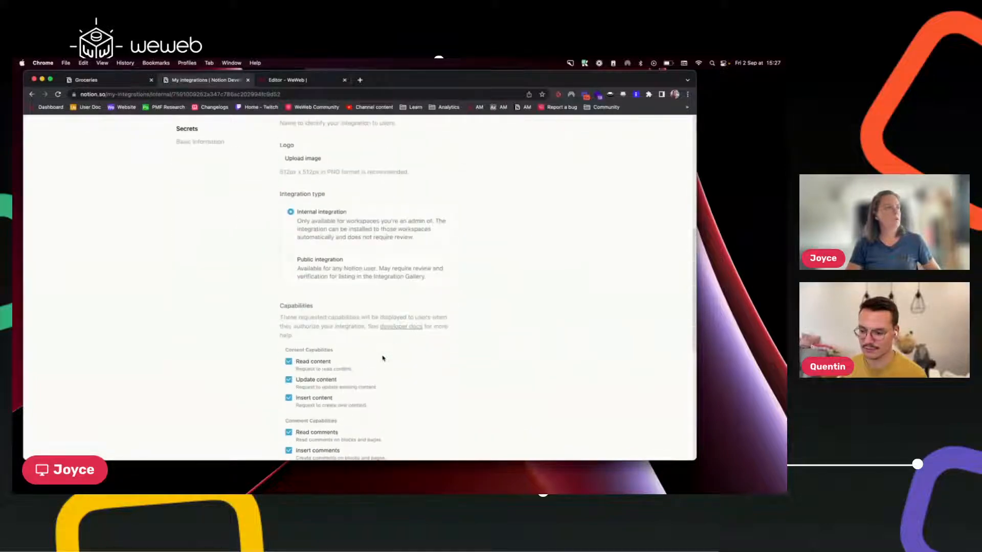
{"action": "scroll", "coordinate": [383, 358], "scroll_direction": "down", "scroll_amount": 5}
{"action": "scroll", "coordinate": [382, 358], "scroll_direction": "up", "scroll_amount": 6}
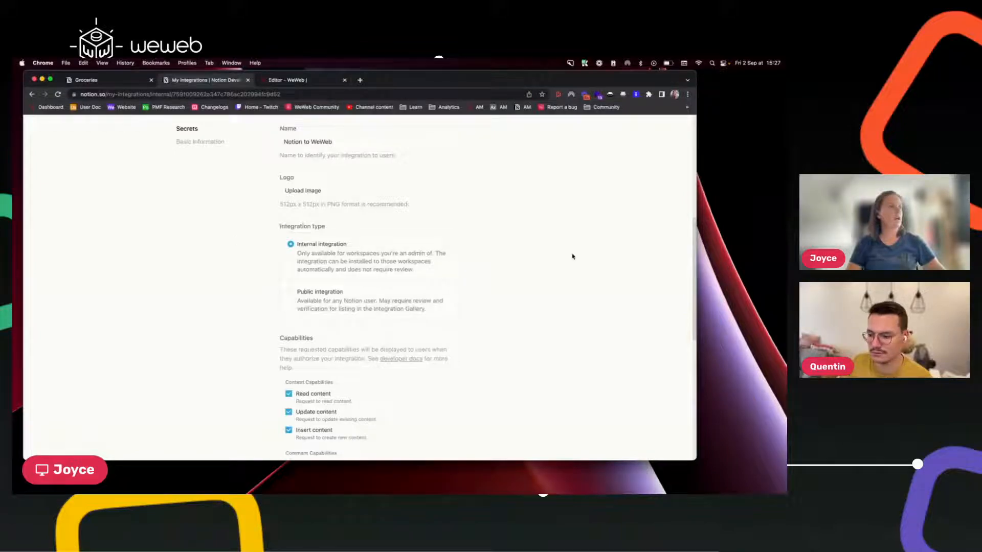
{"action": "scroll", "coordinate": [472, 270], "scroll_direction": "down", "scroll_amount": 10}
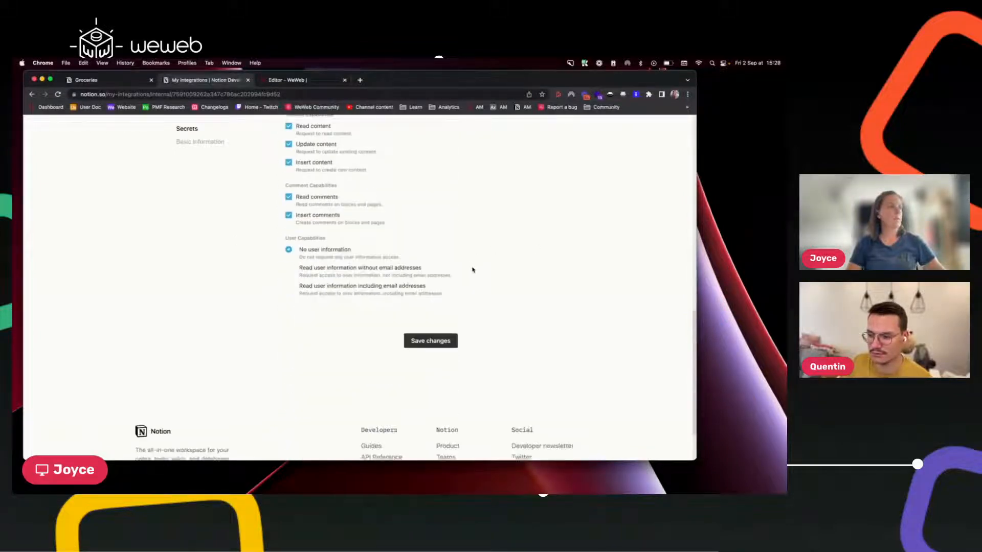
{"action": "scroll", "coordinate": [472, 270], "scroll_direction": "up", "scroll_amount": 6}
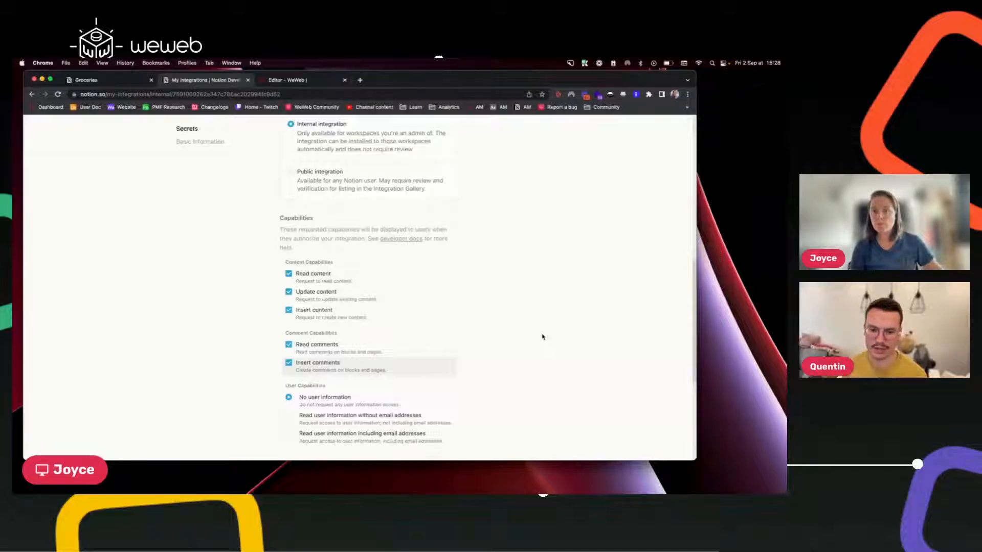
{"action": "key", "text": "super+equal"}
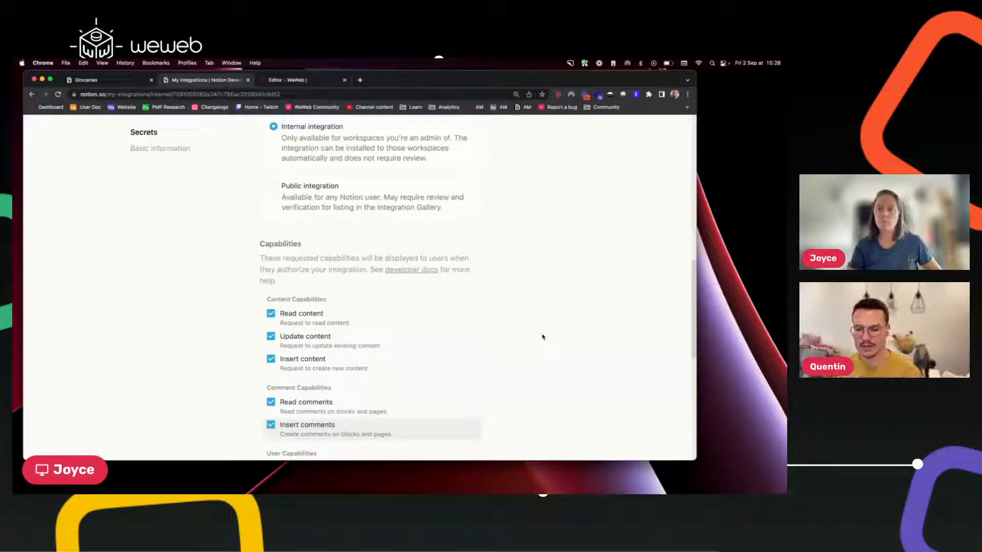
{"action": "scroll", "coordinate": [538, 350], "scroll_direction": "up", "scroll_amount": 1}
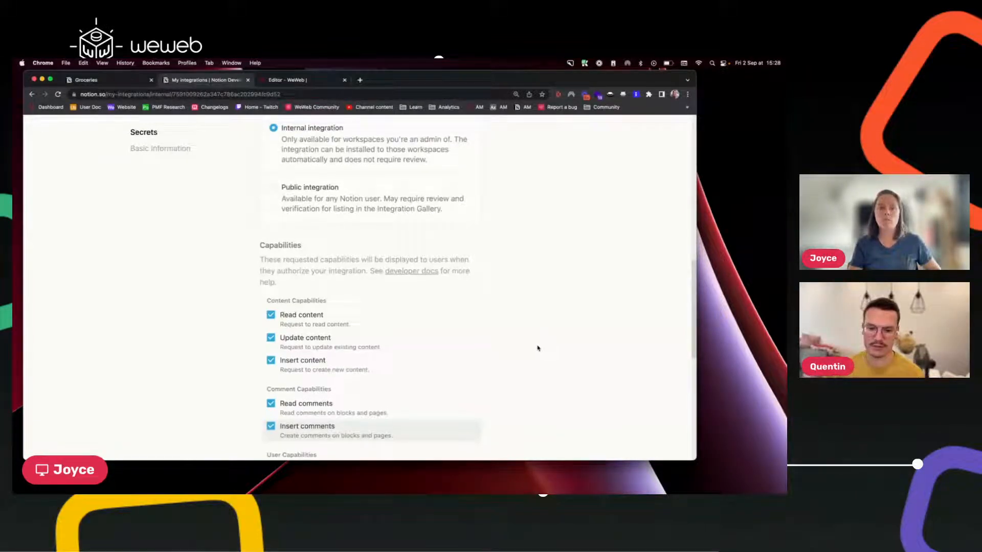
{"action": "scroll", "coordinate": [333, 258], "scroll_direction": "up", "scroll_amount": 1}
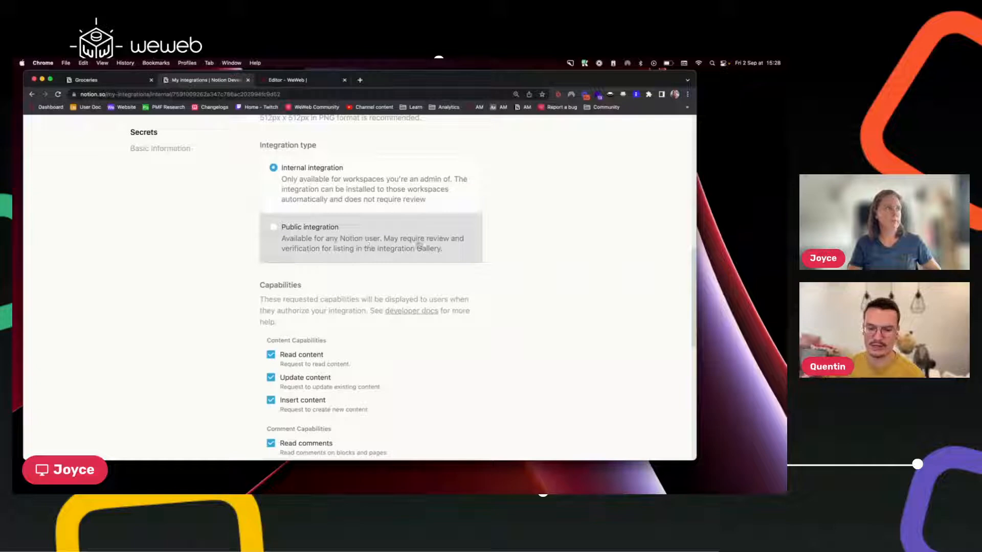
{"action": "scroll", "coordinate": [418, 245], "scroll_direction": "up", "scroll_amount": 3}
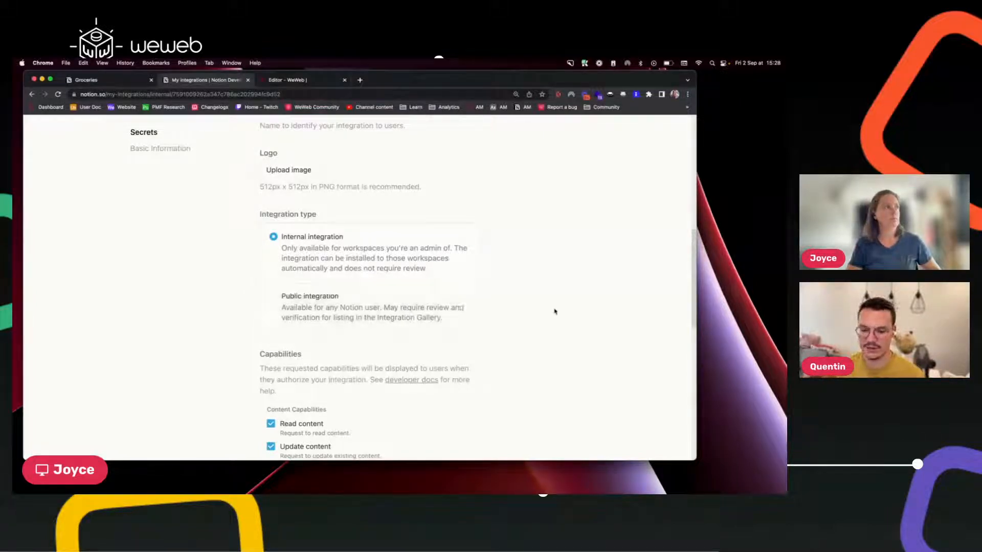
{"action": "scroll", "coordinate": [555, 311], "scroll_direction": "up", "scroll_amount": 10}
{"action": "scroll", "coordinate": [555, 312], "scroll_direction": "down", "scroll_amount": 5}
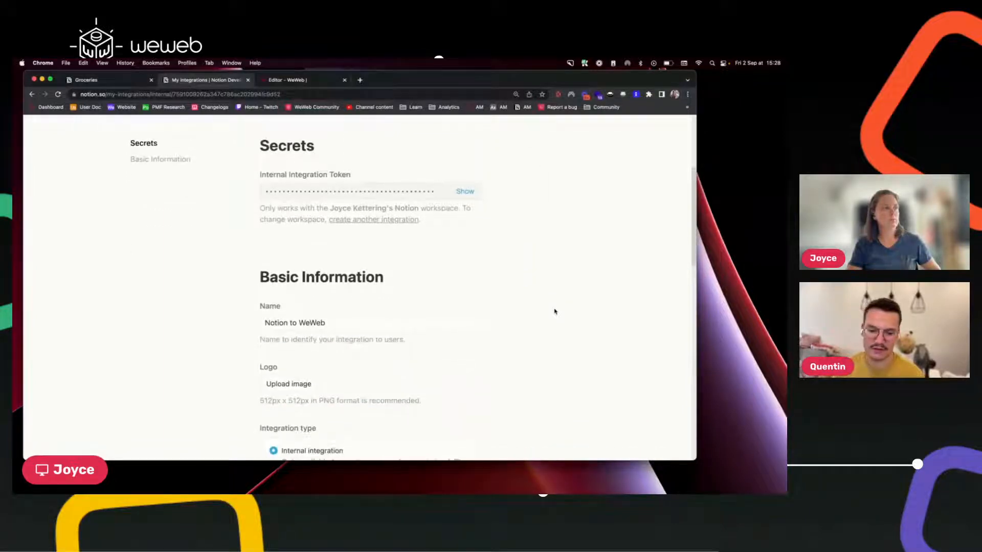
{"action": "scroll", "coordinate": [555, 311], "scroll_direction": "down", "scroll_amount": 2}
{"action": "scroll", "coordinate": [554, 311], "scroll_direction": "down", "scroll_amount": 3}
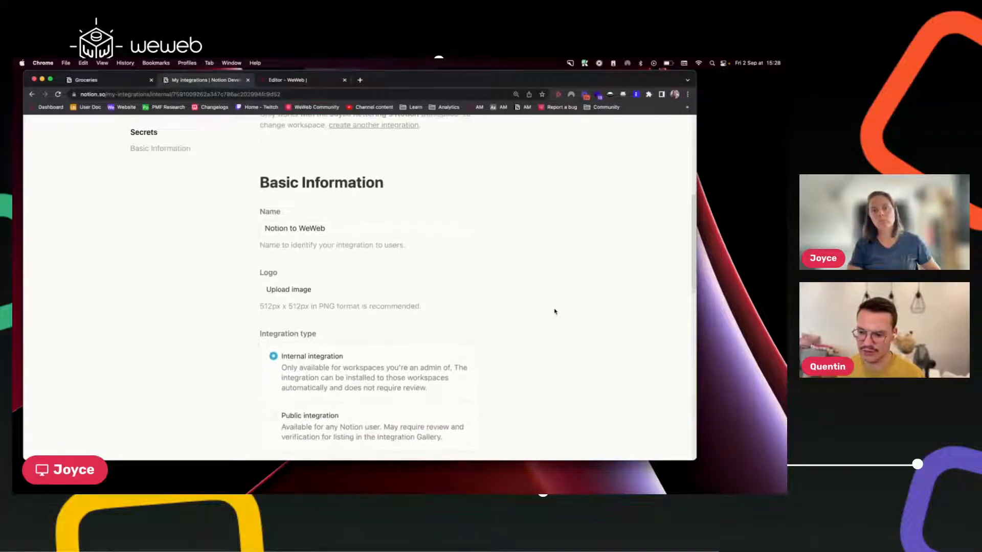
{"action": "scroll", "coordinate": [555, 311], "scroll_direction": "down", "scroll_amount": 1}
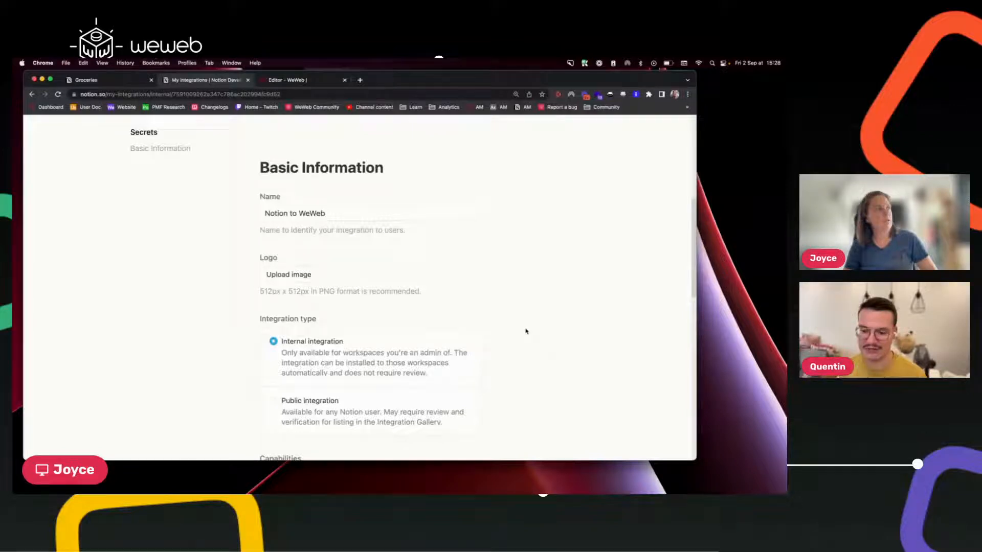
{"action": "scroll", "coordinate": [526, 331], "scroll_direction": "down", "scroll_amount": 1}
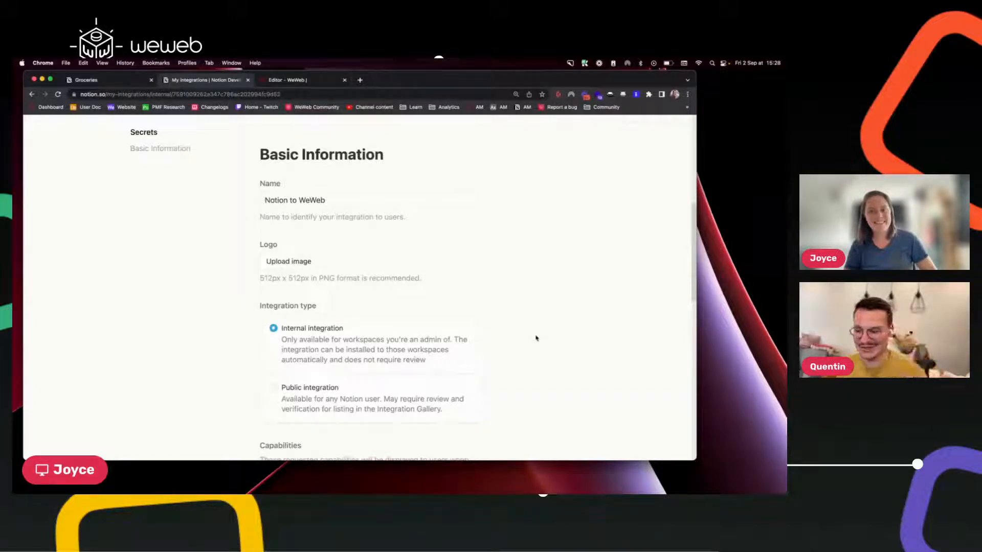
{"action": "scroll", "coordinate": [536, 338], "scroll_direction": "up", "scroll_amount": 5}
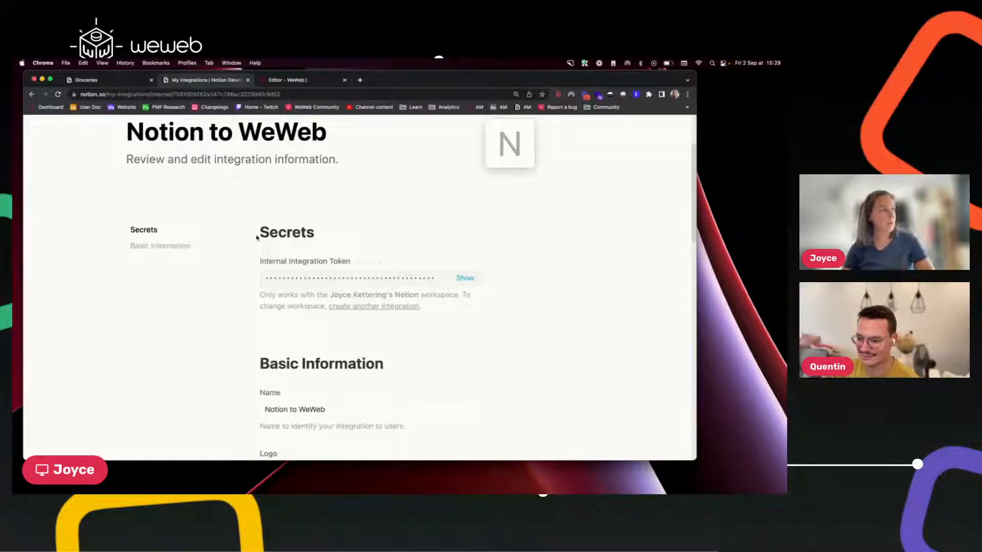
Highlight the Secrets heading, then return to the Editor - WeWeb tab.
{"action": "left_click_drag", "start_coordinate": [257, 238], "coordinate": [345, 230]}
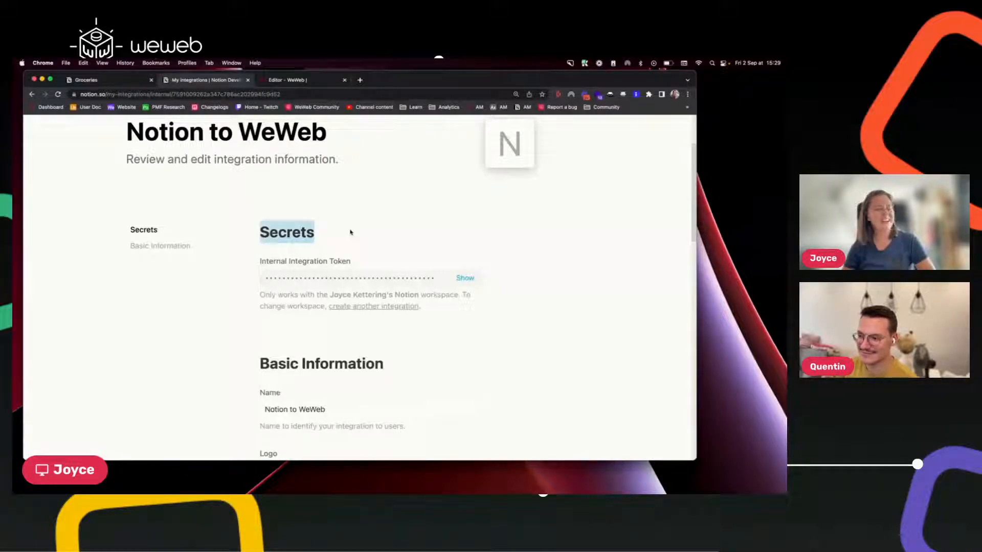
{"action": "left_click", "coordinate": [350, 232]}
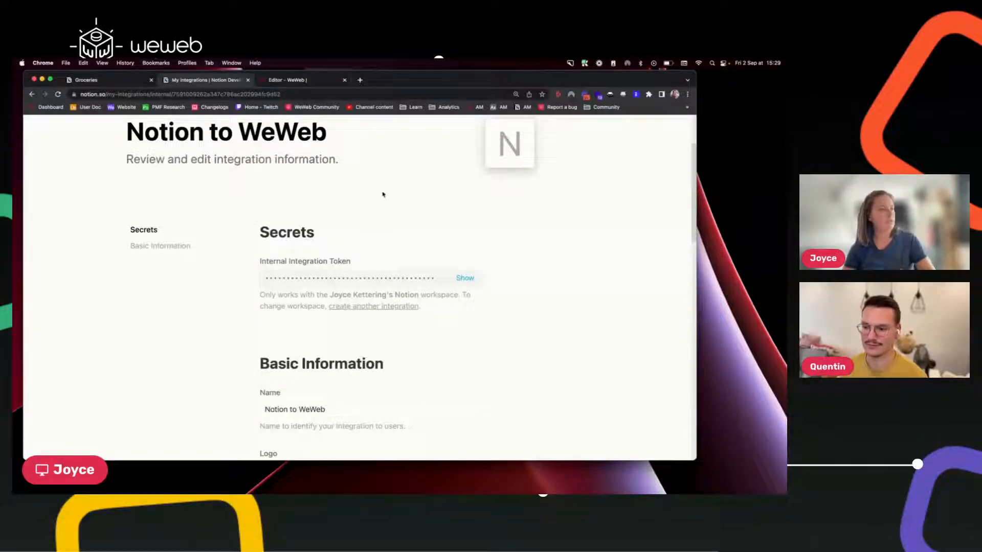
{"action": "scroll", "coordinate": [481, 224], "scroll_direction": "up", "scroll_amount": 3}
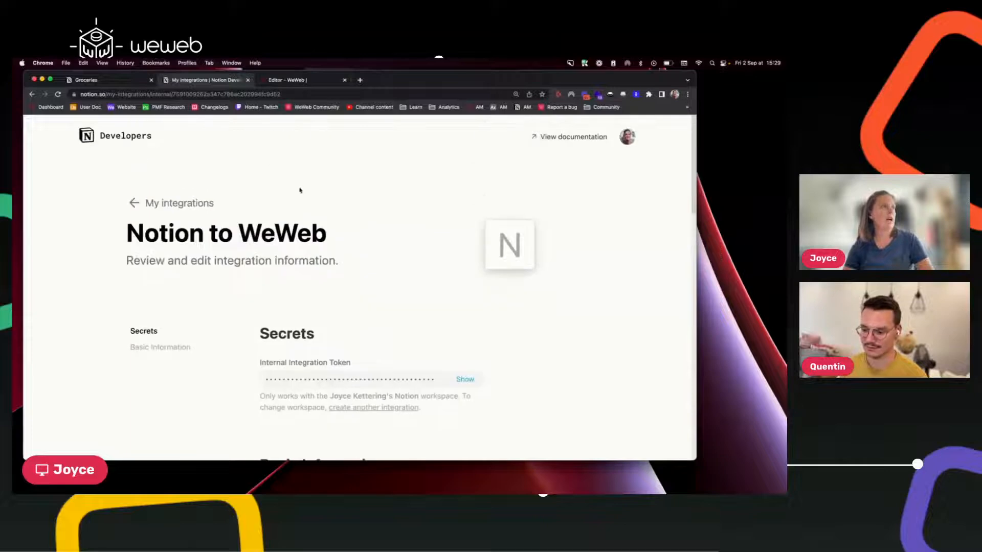
{"action": "left_click", "coordinate": [295, 81]}
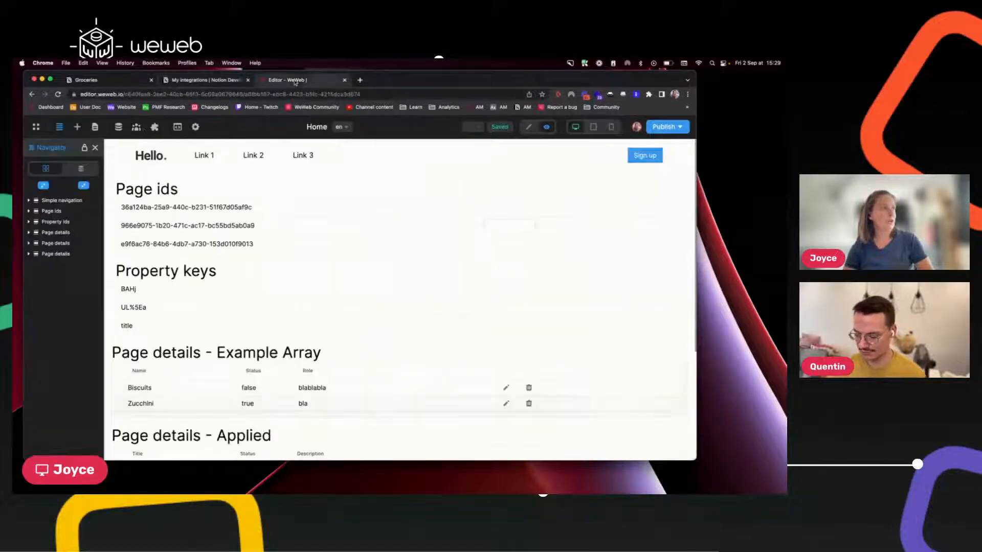
Inspect the Data panel's Variables and DevTools, close the panel, and return to Notion's integration tab.
{"action": "left_click", "coordinate": [118, 127]}
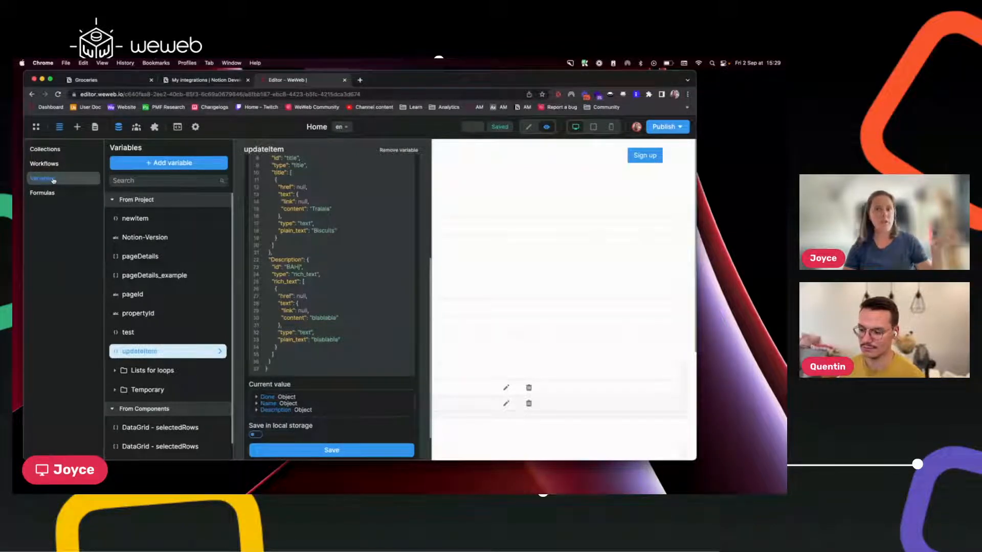
{"action": "key", "text": "super+alt+i"}
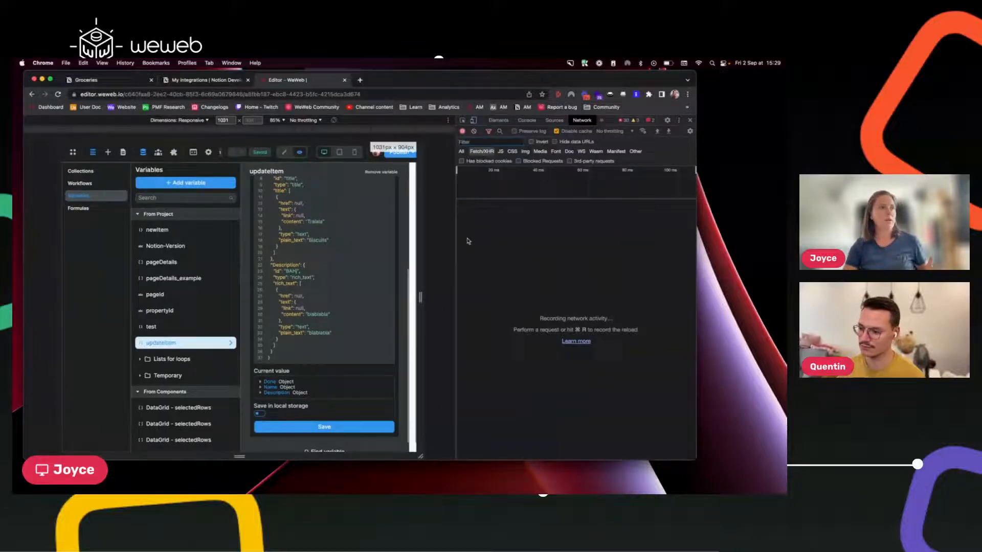
{"action": "left_click", "coordinate": [689, 120]}
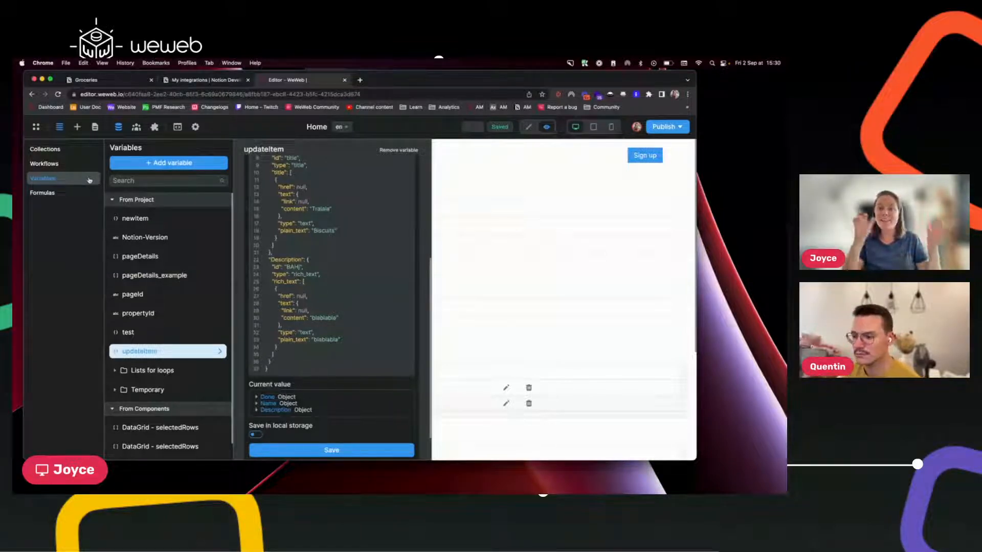
{"action": "left_click", "coordinate": [504, 212]}
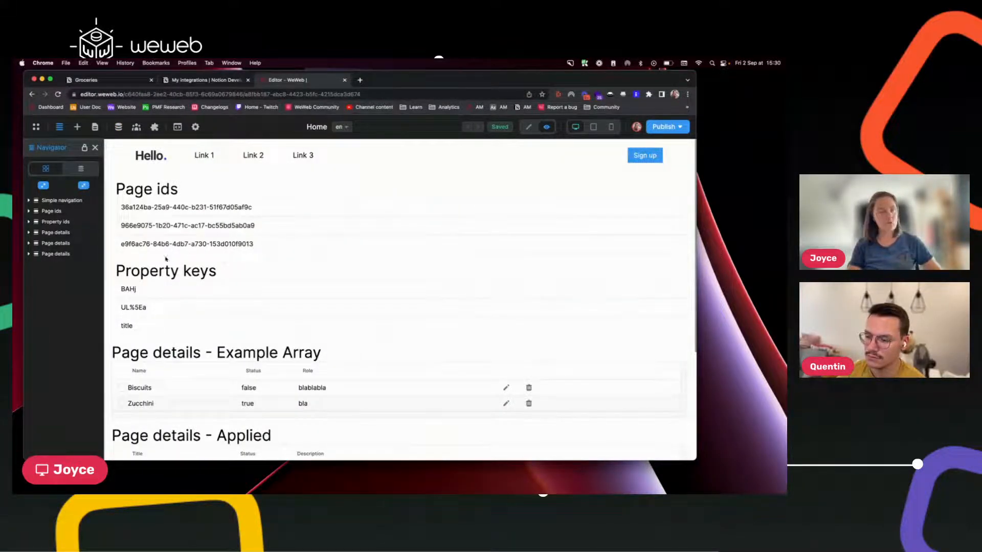
{"action": "left_click", "coordinate": [214, 81]}
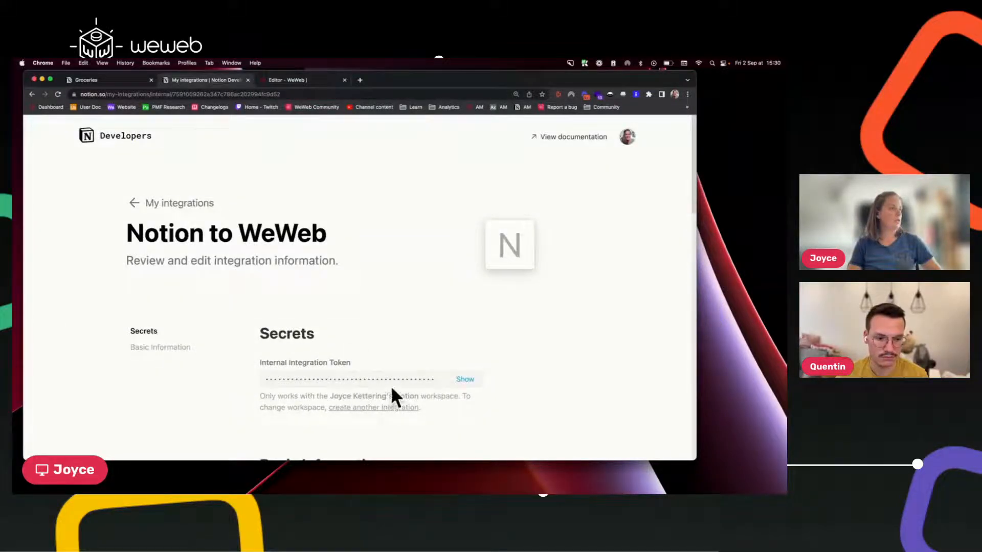
Close the My integrations tab, return to Groceries, and dismiss Settings & members with Escape.
{"action": "left_click", "coordinate": [134, 203]}
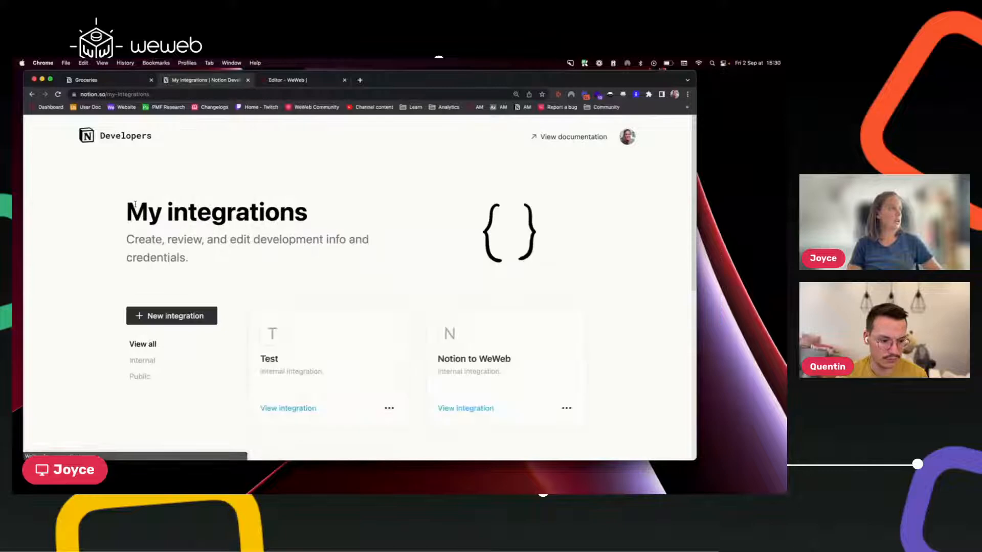
{"action": "left_click", "coordinate": [247, 79]}
{"action": "left_click", "coordinate": [111, 79]}
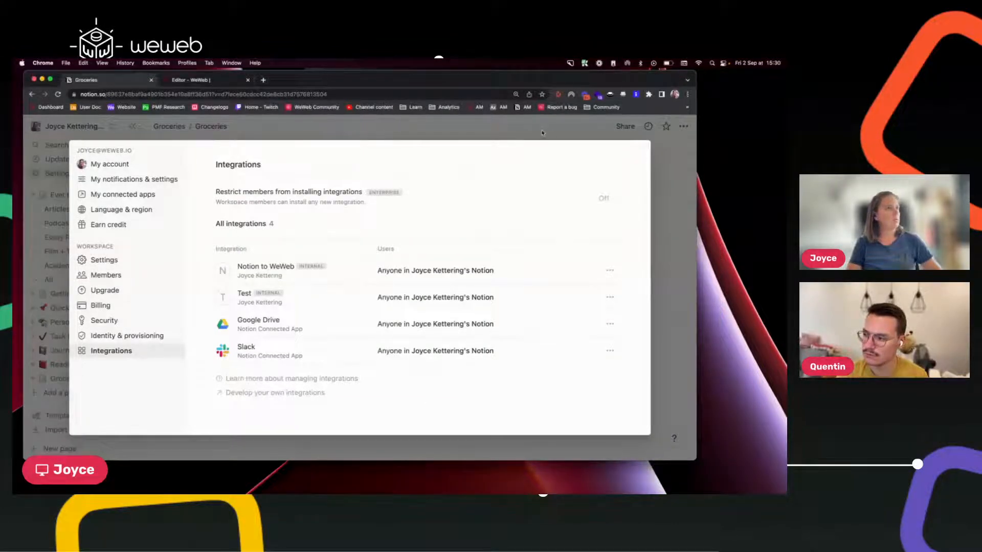
{"action": "key", "text": "Escape"}
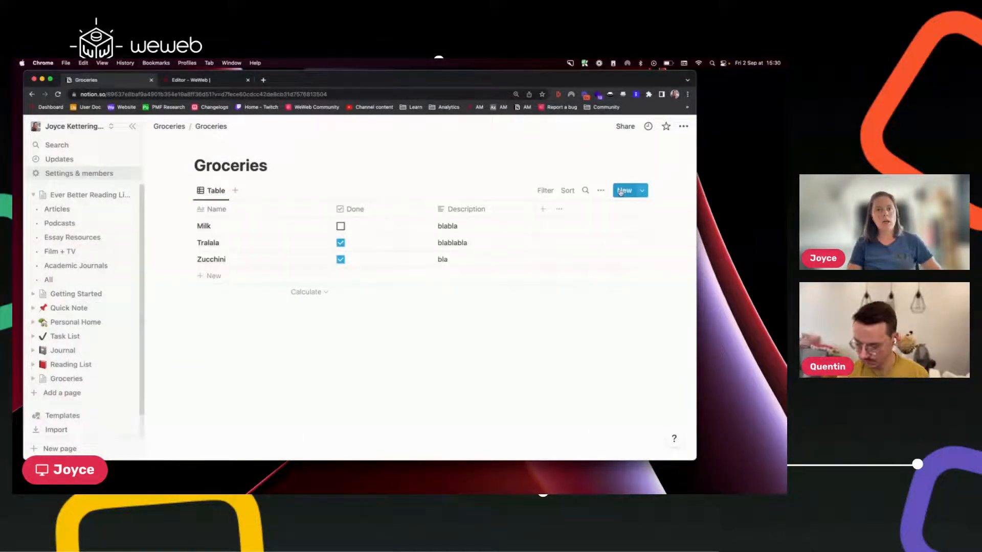
{"action": "left_click", "coordinate": [626, 127]}
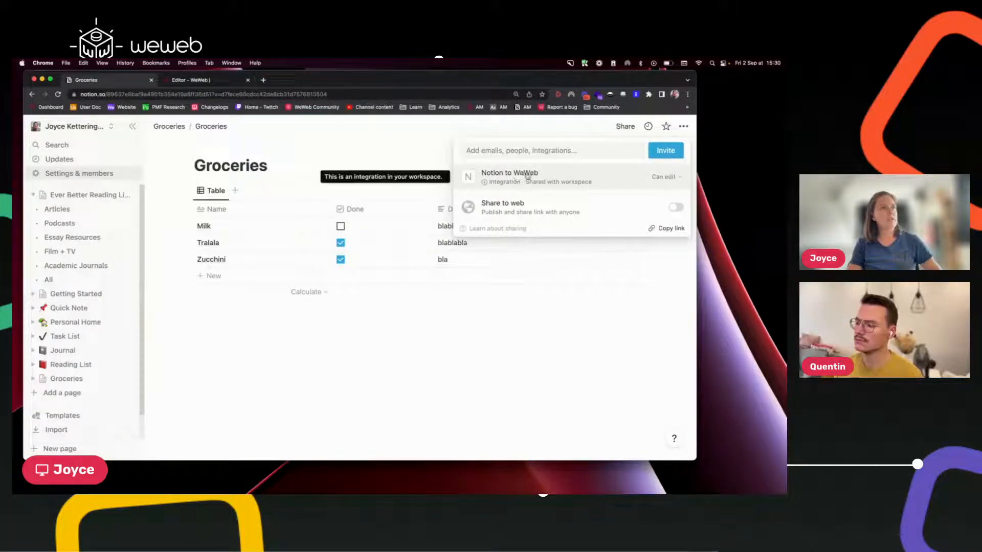
{"action": "left_click", "coordinate": [533, 152]}
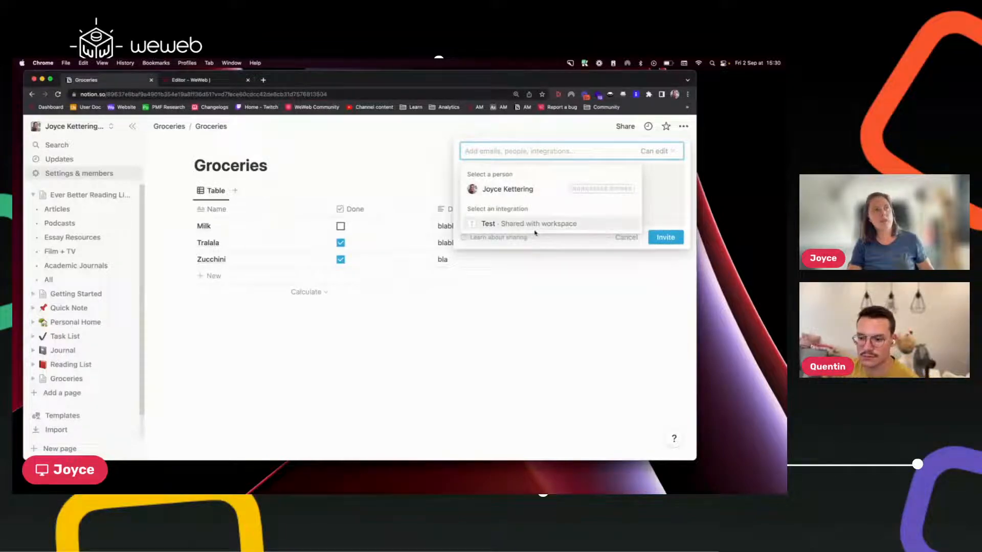
{"action": "left_click", "coordinate": [662, 185]}
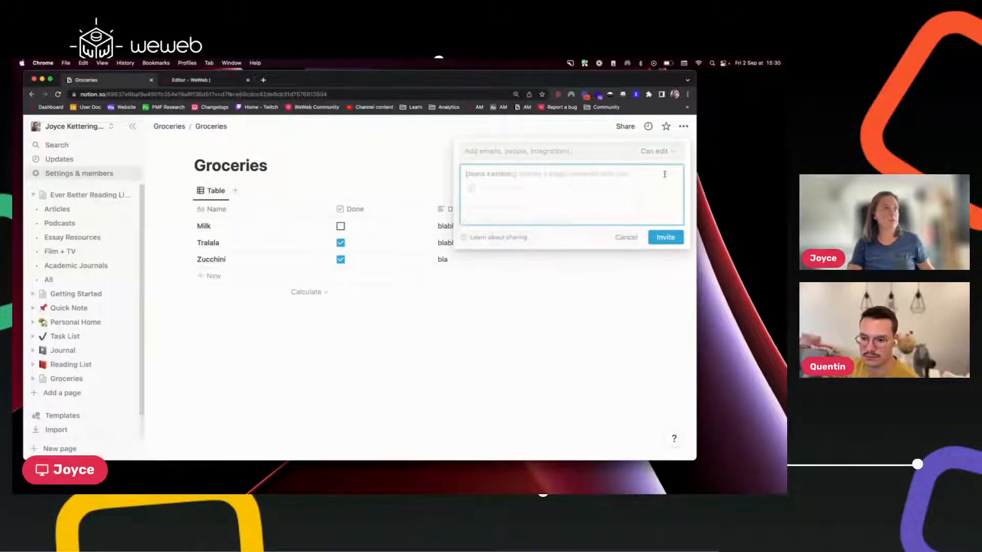
{"action": "left_click", "coordinate": [625, 237]}
{"action": "mouse_move", "coordinate": [542, 180]}
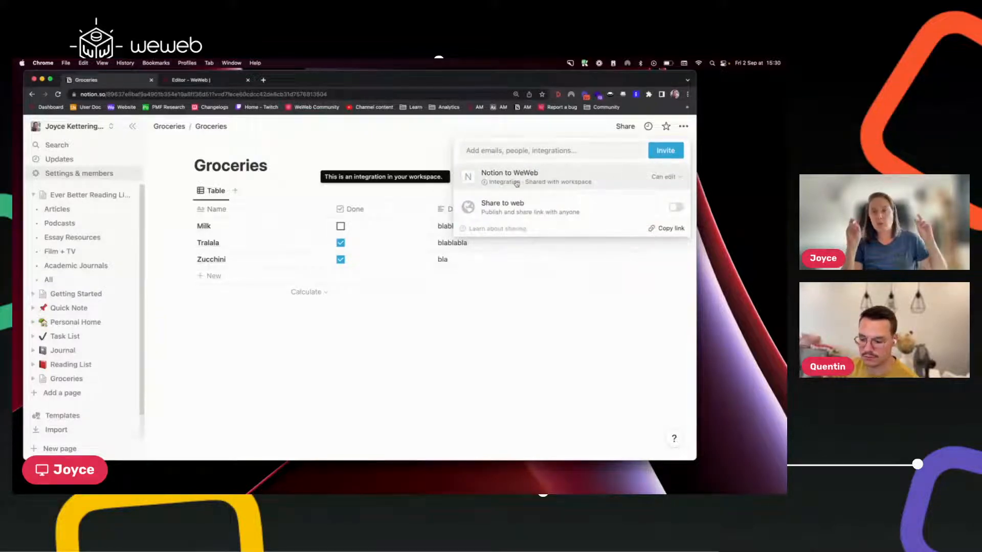
{"action": "left_click", "coordinate": [669, 177]}
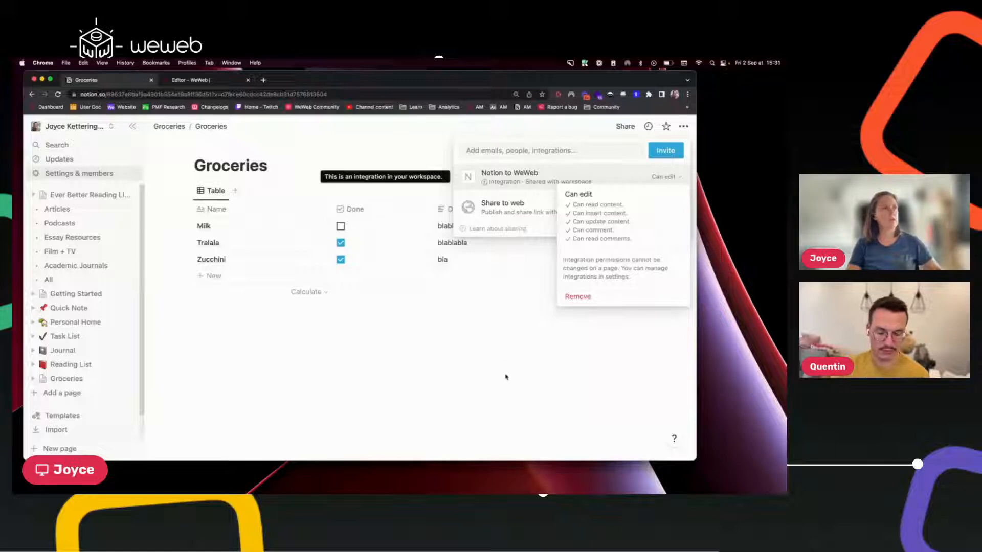
{"action": "left_click", "coordinate": [501, 306]}
{"action": "left_click", "coordinate": [504, 312]}
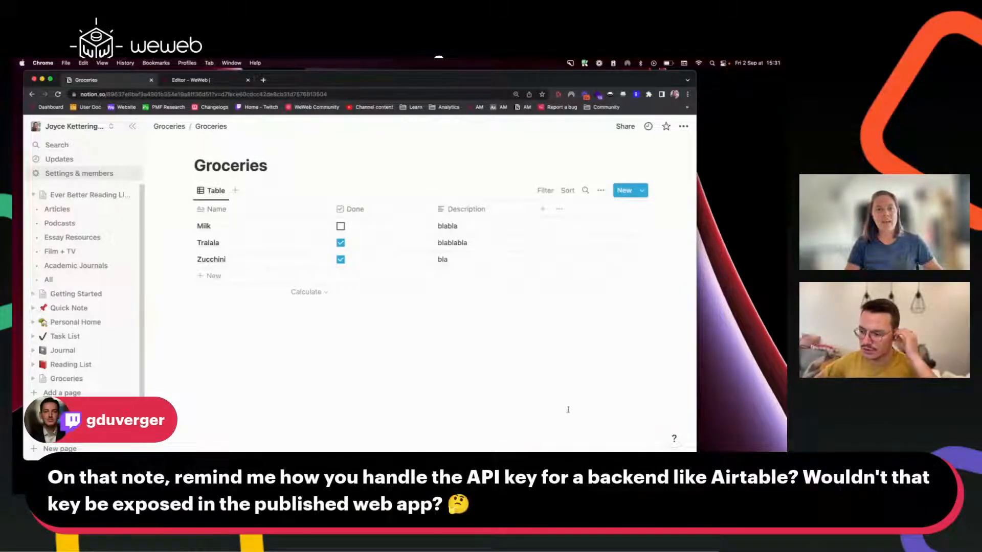
{"action": "left_click", "coordinate": [222, 93]}
{"action": "left_click", "coordinate": [222, 94]}
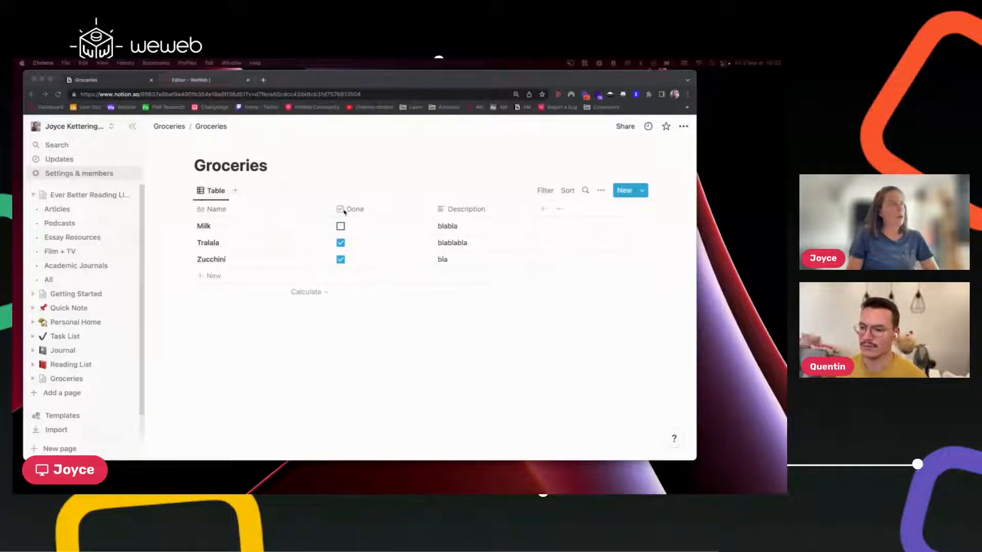
Select the Groceries database ID in the Notion page URL, then return to the WeWeb editor.
{"action": "left_click", "coordinate": [223, 94]}
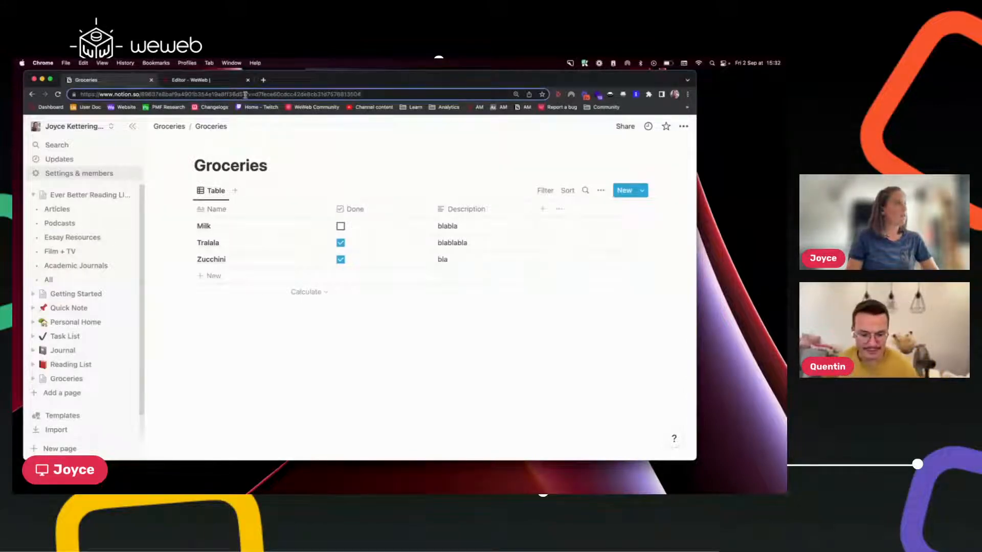
{"action": "left_click_drag", "start_coordinate": [245, 94], "coordinate": [142, 92]}
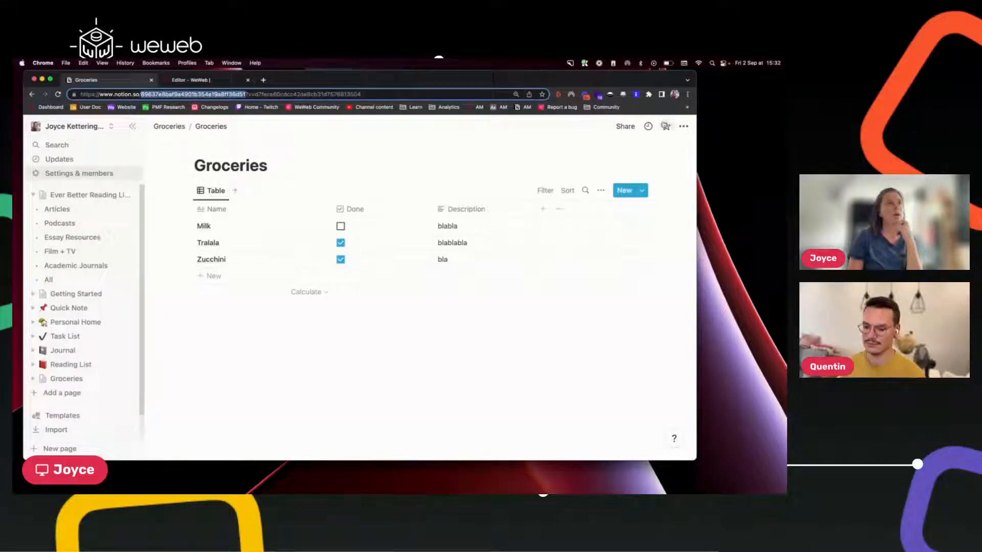
{"action": "left_click", "coordinate": [186, 81]}
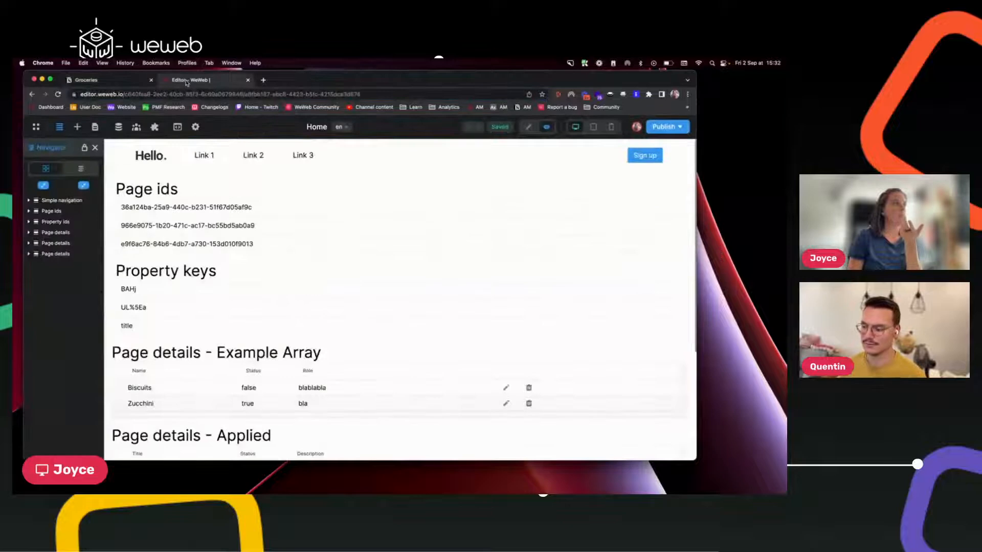
Open the REST API data source configuration from Data > Plugins and reach its collections list.
{"action": "left_click", "coordinate": [119, 127]}
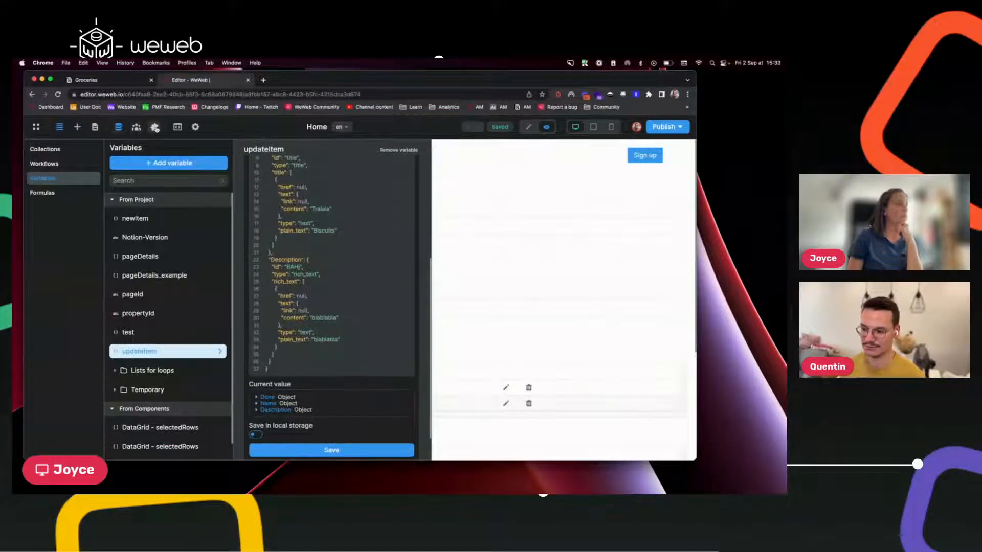
{"action": "left_click", "coordinate": [155, 128]}
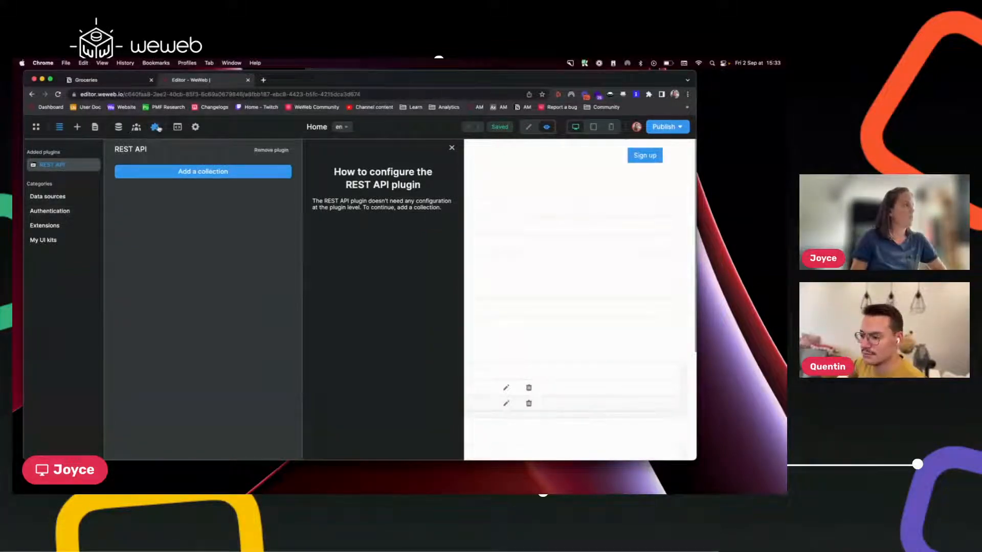
{"action": "left_click", "coordinate": [154, 128]}
{"action": "left_click", "coordinate": [153, 129]}
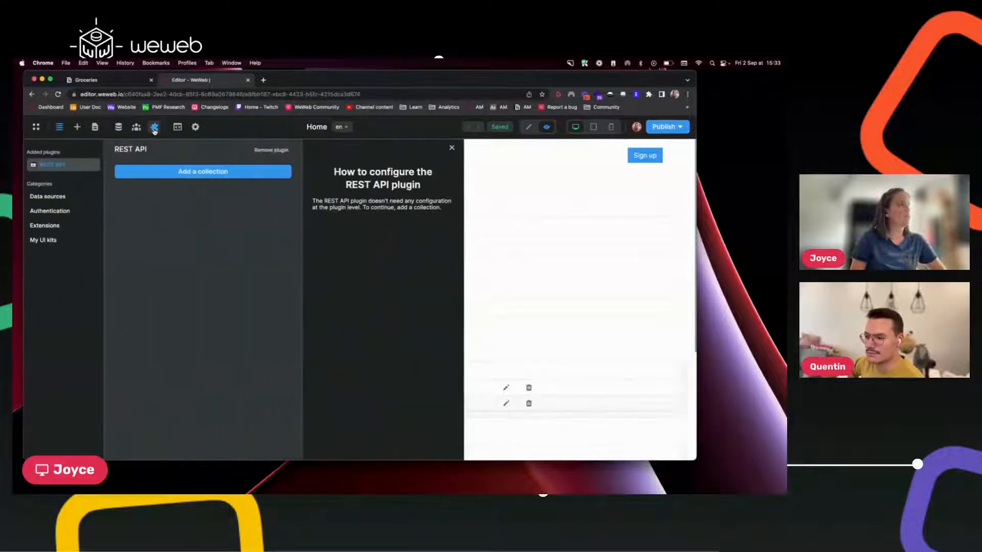
{"action": "left_click", "coordinate": [60, 197]}
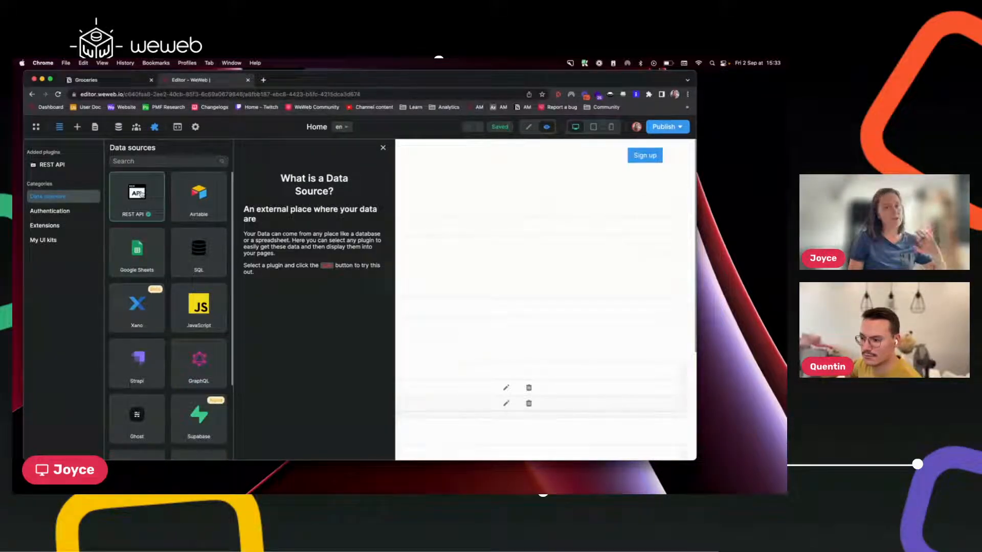
{"action": "left_click", "coordinate": [140, 194]}
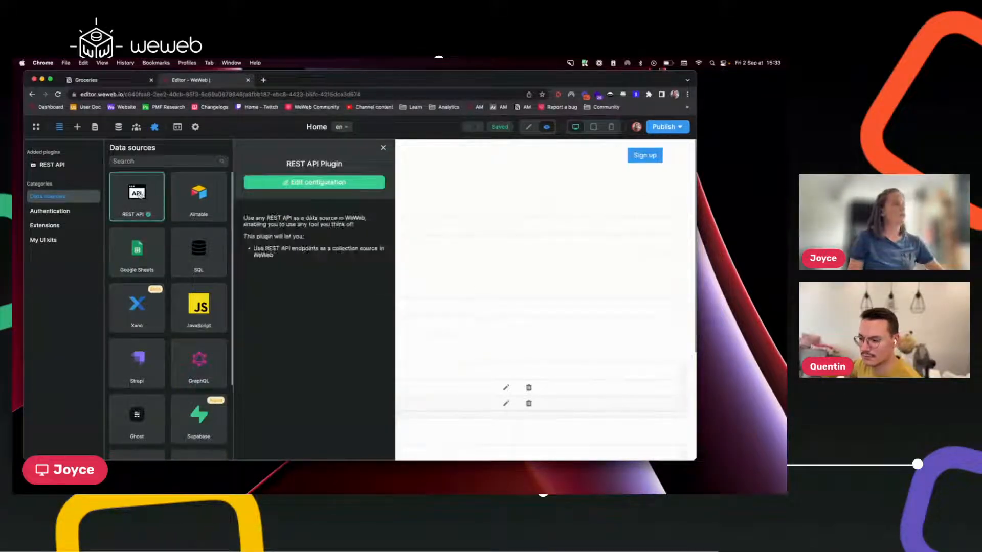
{"action": "left_click", "coordinate": [314, 182]}
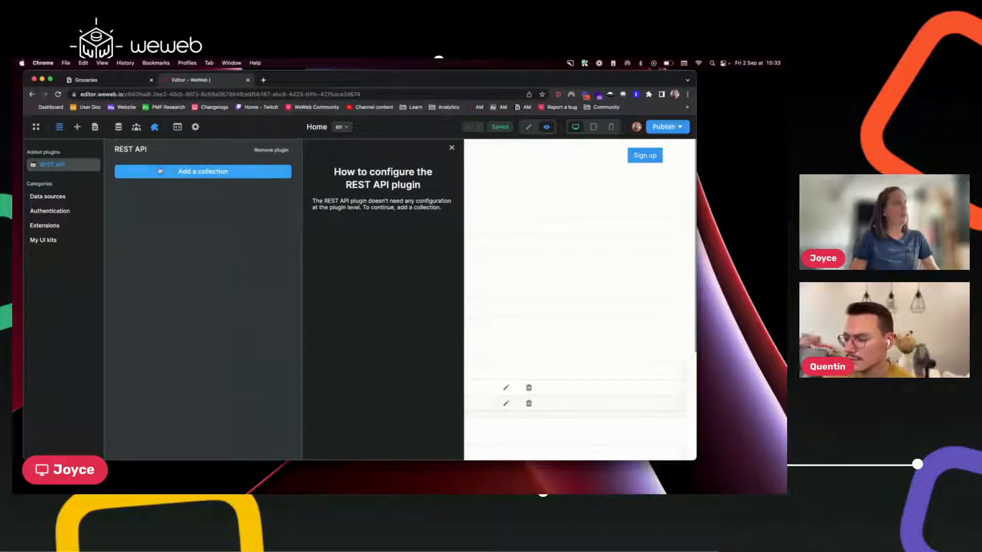
{"action": "left_click", "coordinate": [181, 172]}
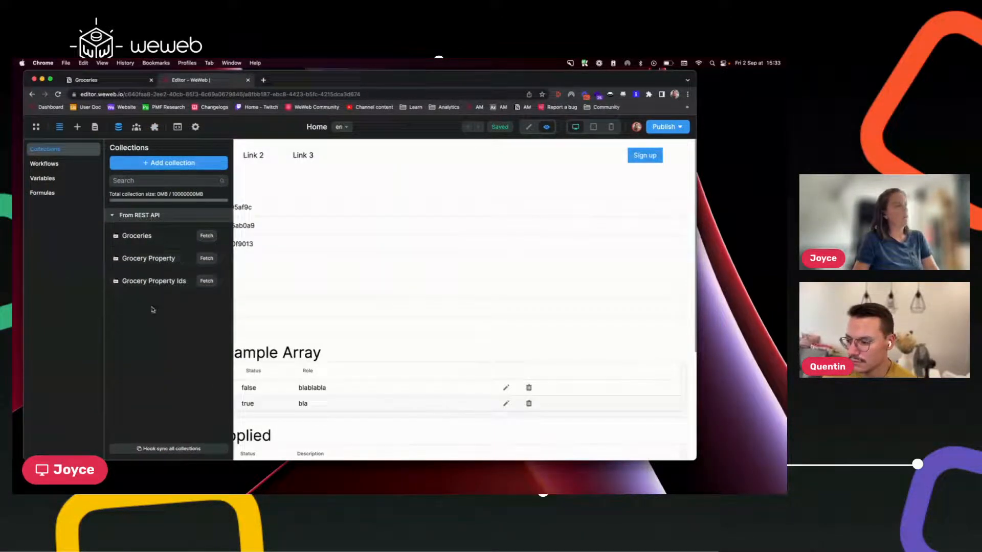
Create a collection named 'List of groceries' with REST API as its Dynamic source.
{"action": "left_click", "coordinate": [162, 163]}
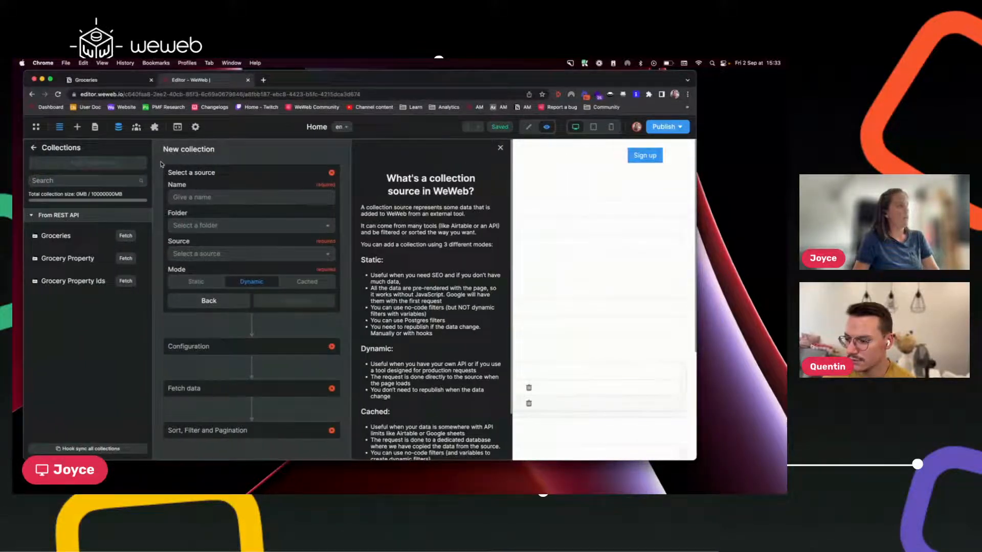
{"action": "left_click", "coordinate": [216, 196]}
{"action": "type", "text": "Lis"}
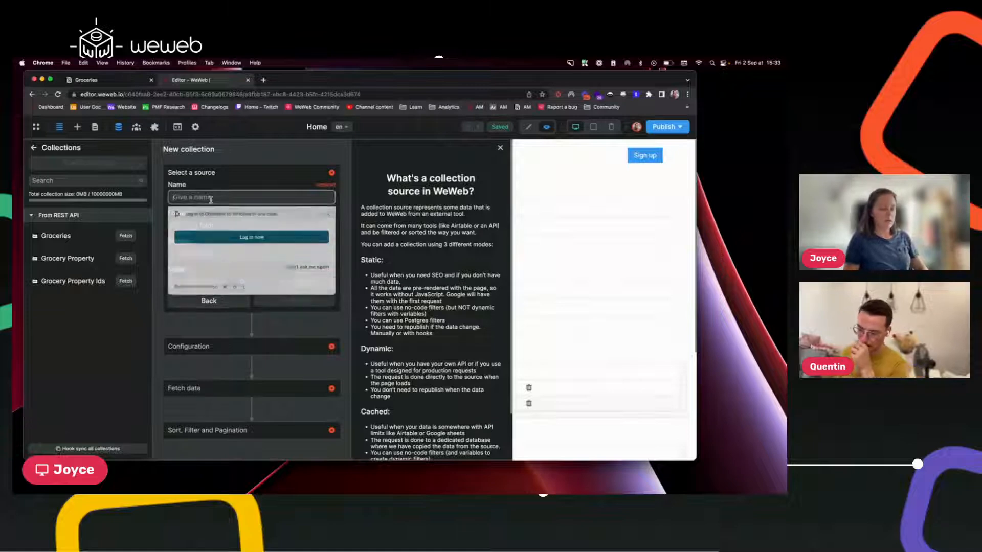
{"action": "type", "text": "t of "}
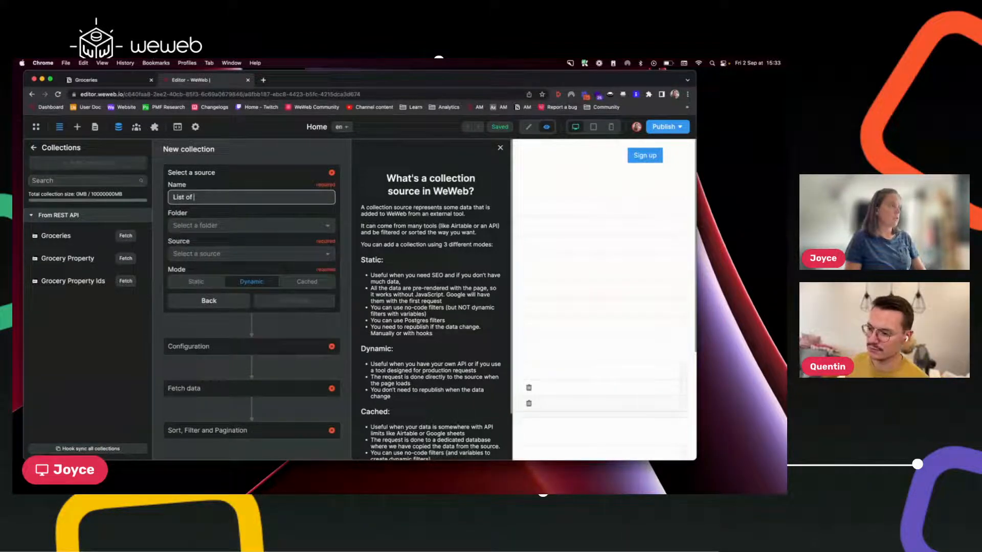
{"action": "type", "text": "giroceries"}
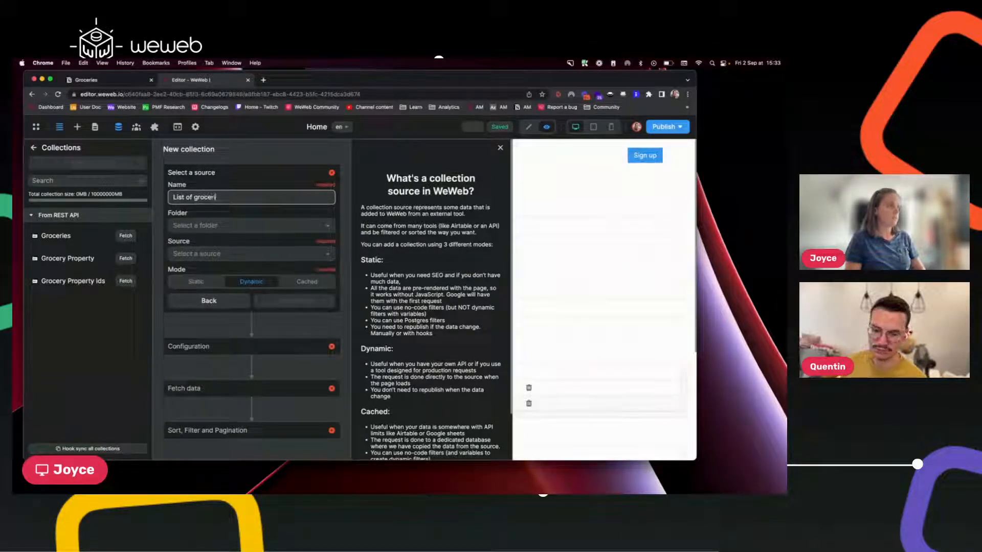
{"action": "left_click", "coordinate": [215, 256]}
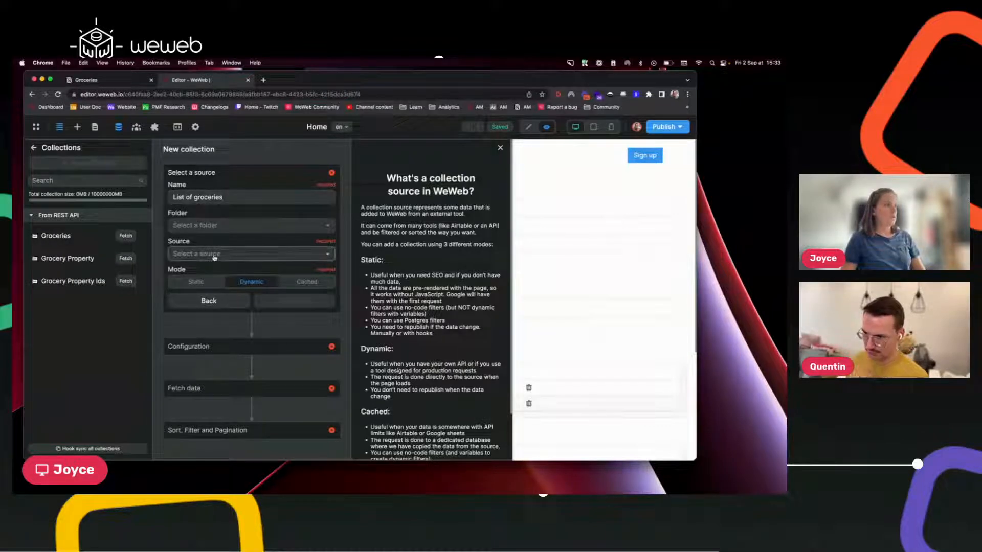
{"action": "left_click", "coordinate": [208, 270]}
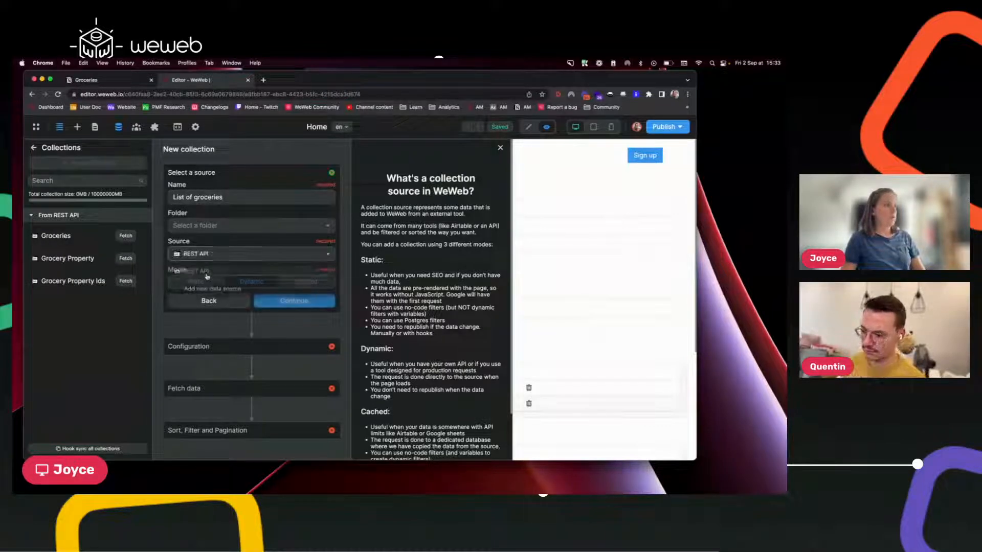
{"action": "left_click", "coordinate": [288, 304]}
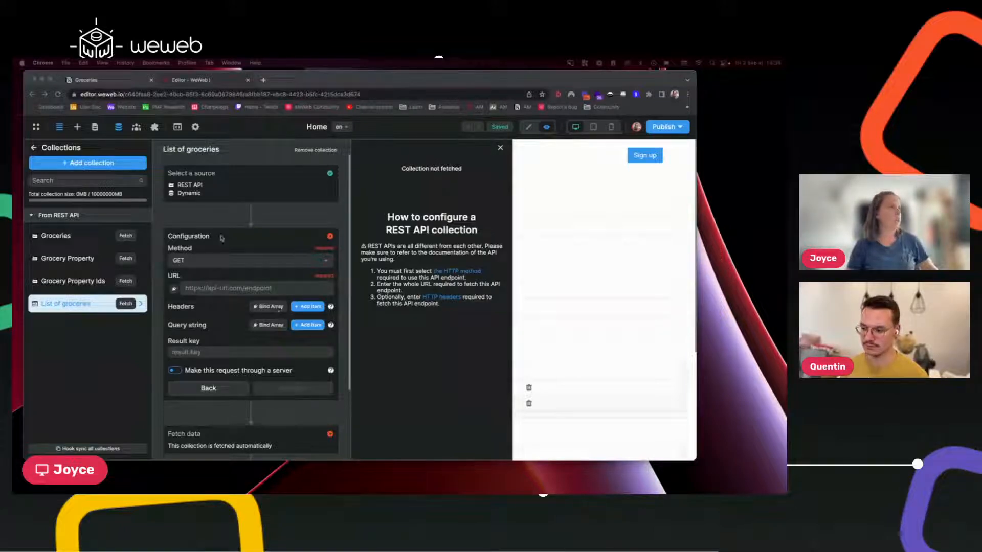
Set the request method to POST and bind the URL field to an empty formula.
{"action": "left_click", "coordinate": [234, 263]}
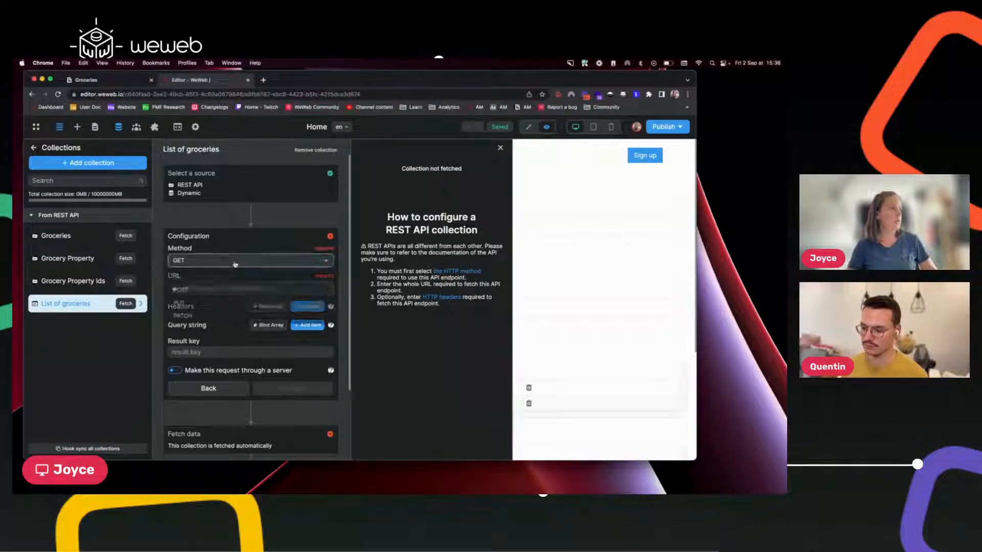
{"action": "left_click", "coordinate": [197, 291]}
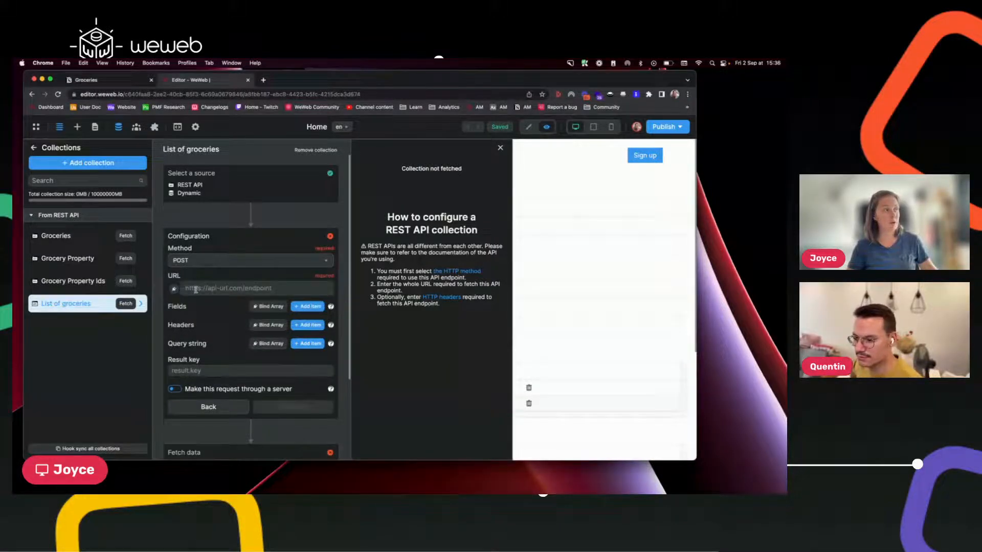
{"action": "left_click", "coordinate": [195, 289]}
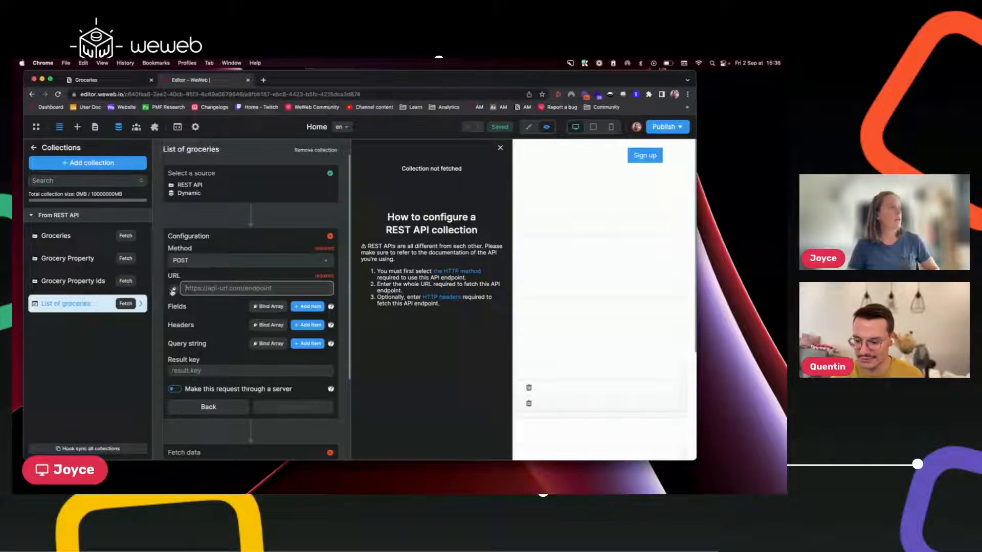
{"action": "left_click", "coordinate": [173, 289]}
{"action": "left_click", "coordinate": [503, 206]}
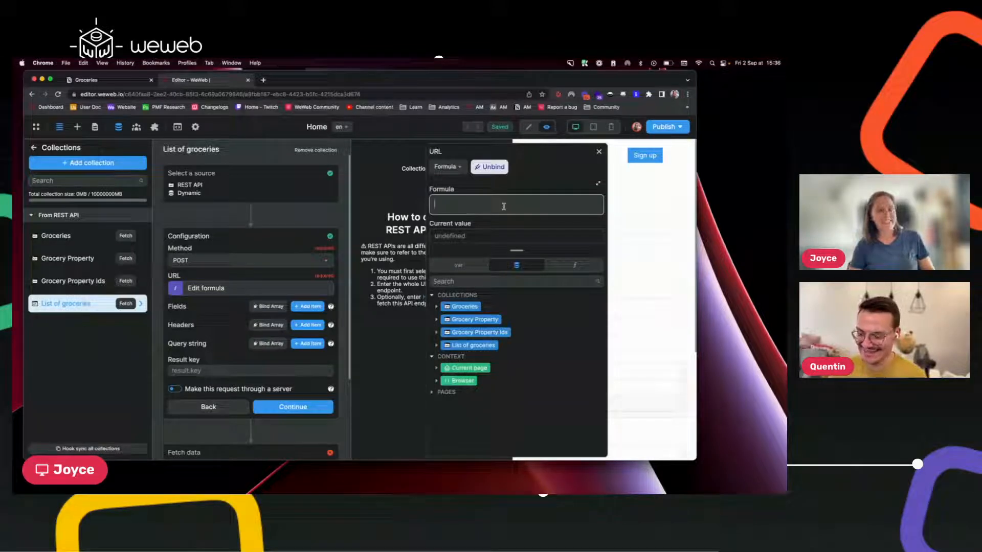
{"action": "type", "text": "https://api.notion.com/v1/databases/{{databaseid}}/query"}
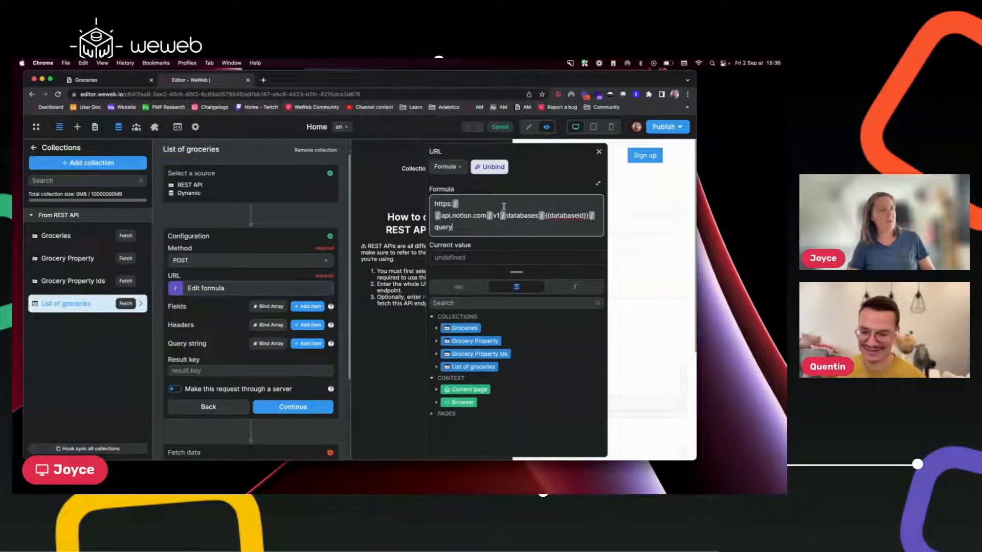
{"action": "type", "text": "\""}
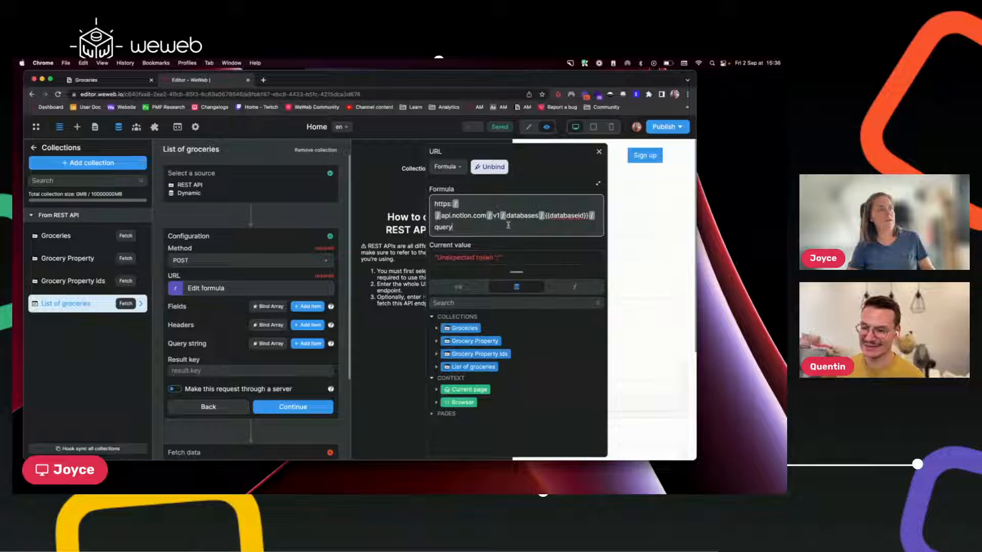
{"action": "left_click", "coordinate": [433, 204]}
{"action": "type", "text": "\""}
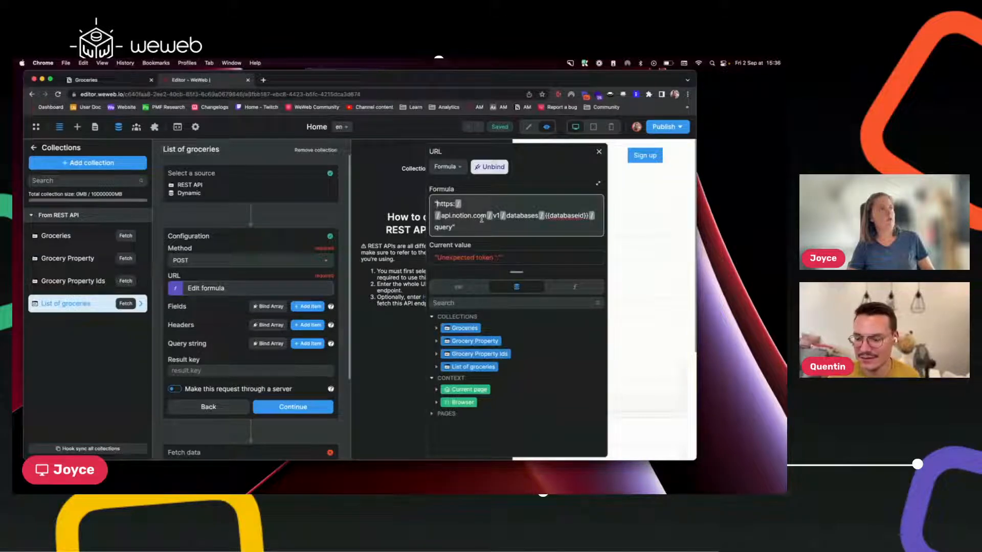
{"action": "left_click_drag", "start_coordinate": [544, 216], "coordinate": [588, 215]}
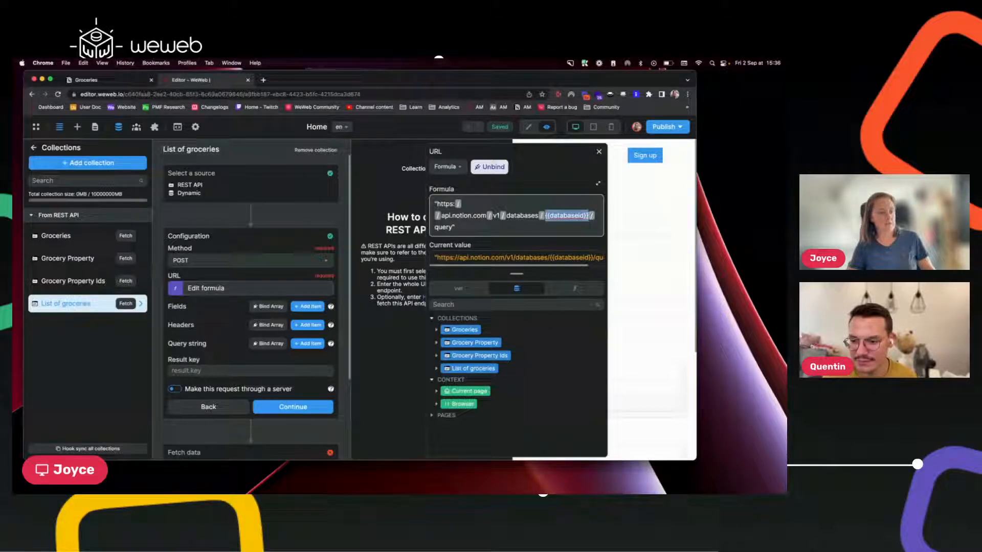
{"action": "type", "text": "\"+\"/query\""}
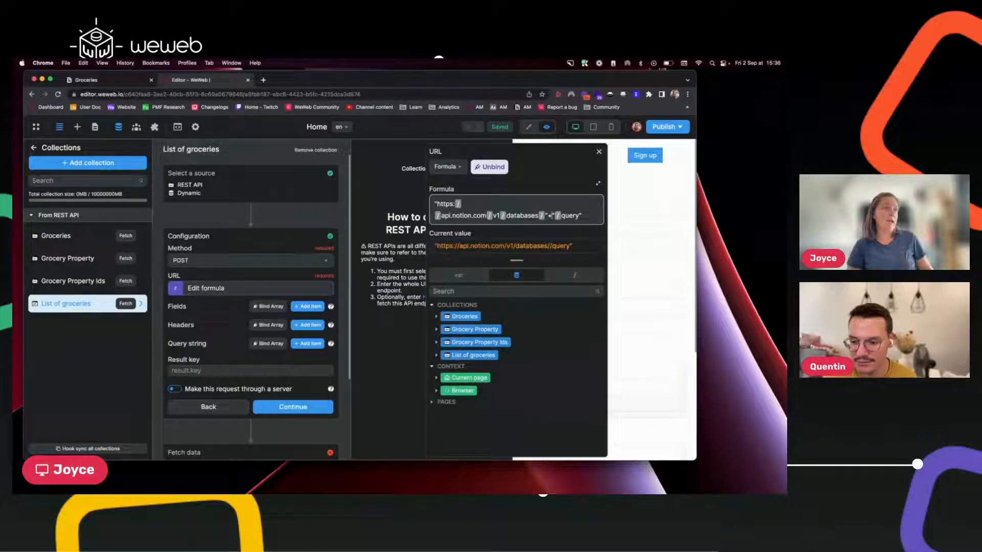
{"action": "key", "text": "BackSpace"}
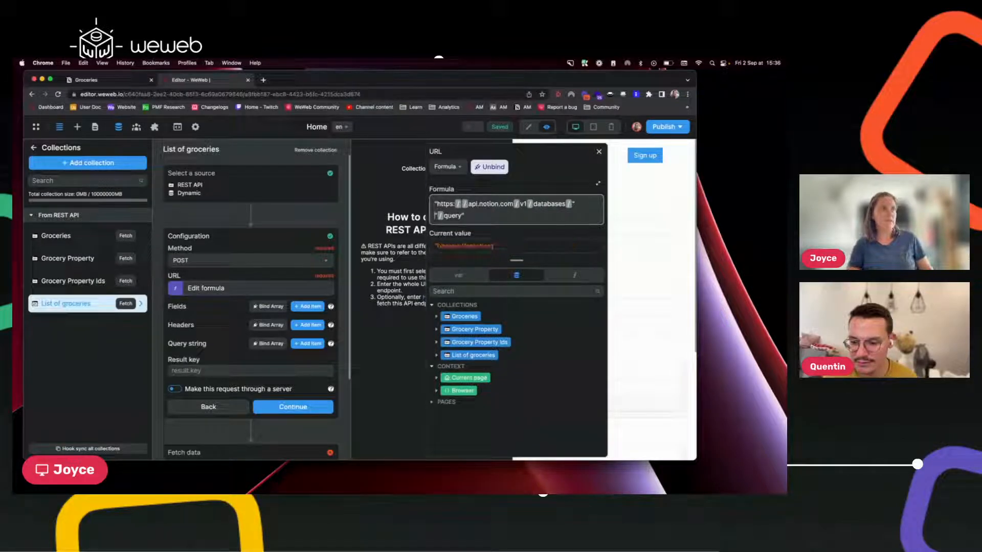
{"action": "type", "text": "+"}
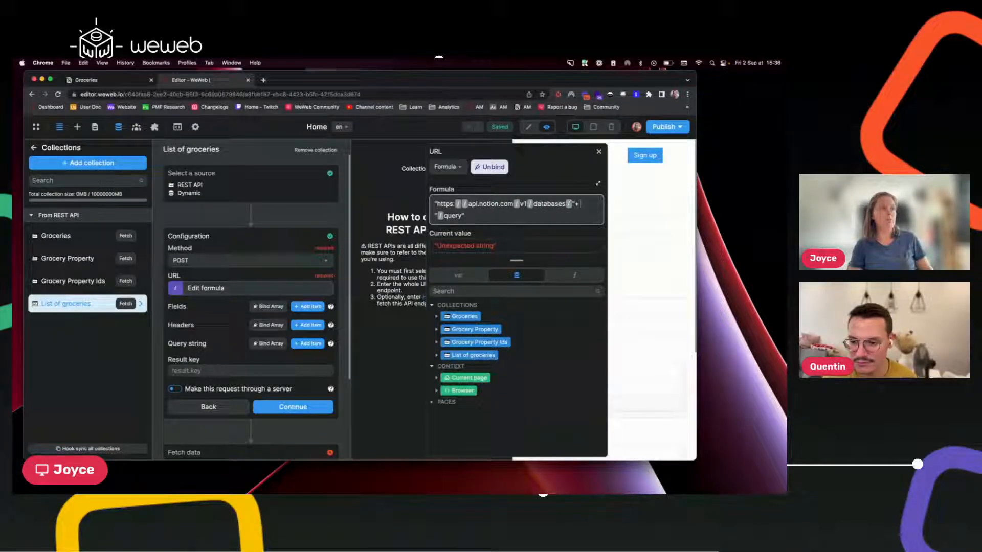
{"action": "left_click_drag", "start_coordinate": [466, 215], "coordinate": [432, 217]}
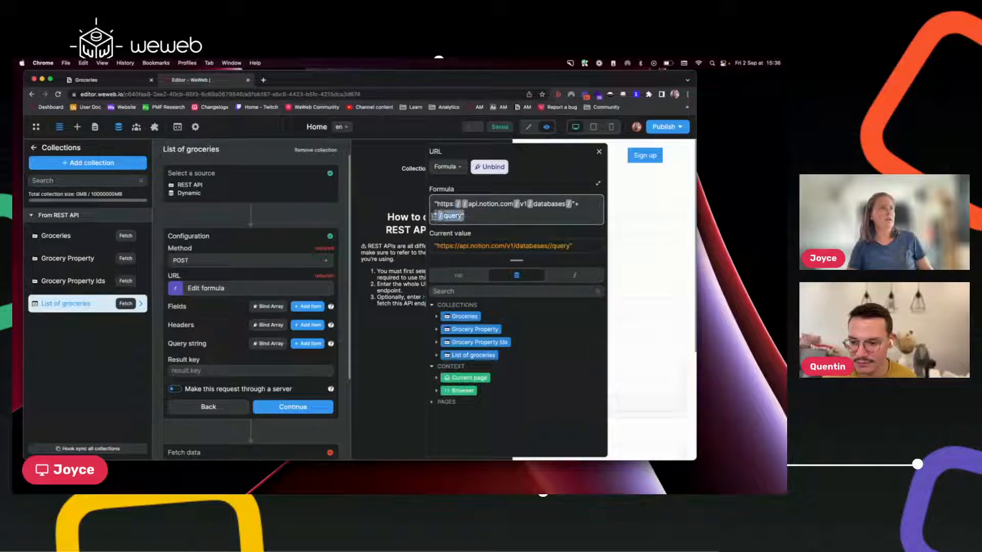
{"action": "key", "text": "BackSpace"}
{"action": "key", "text": "BackSpace"}
{"action": "key", "text": "BackSpace"}
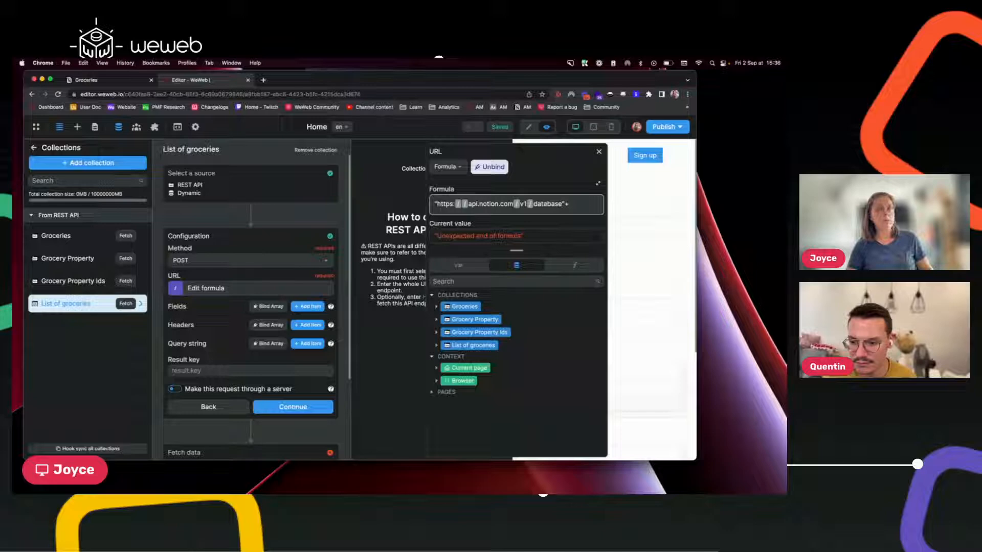
{"action": "type", "text": "s"}
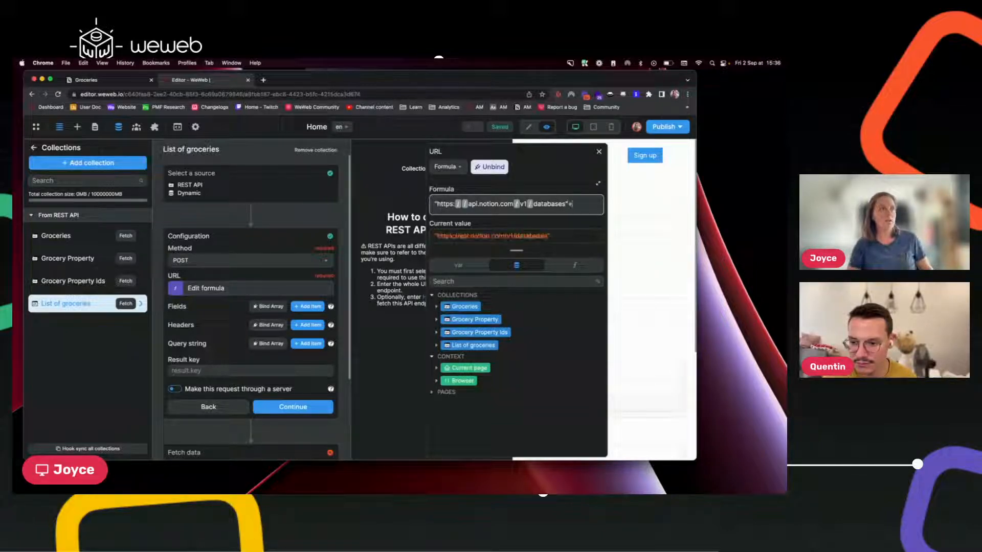
{"action": "key", "text": "BackSpace"}
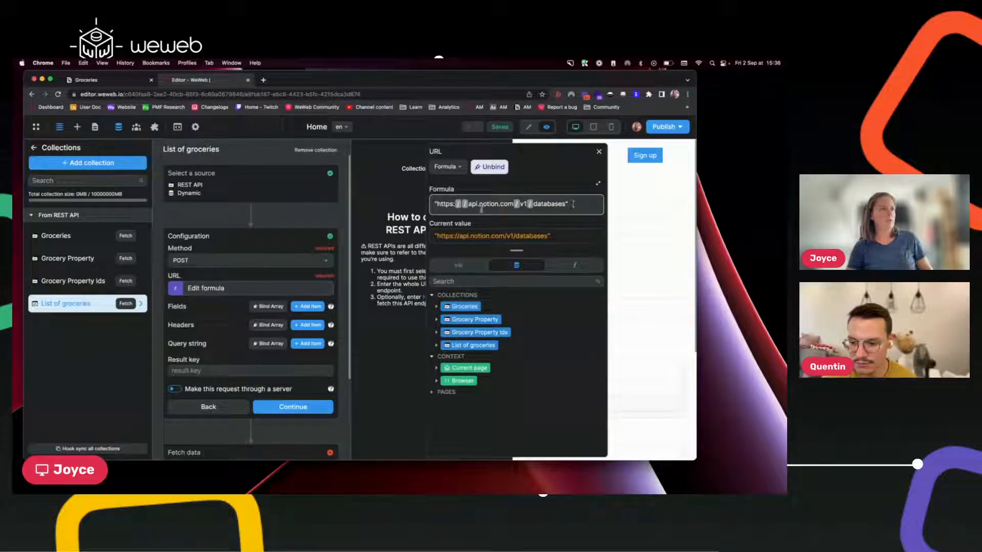
Wrap the databases URL in concatenate() with an empty middle string and "/query" as last argument.
{"action": "left_click", "coordinate": [431, 204]}
{"action": "type", "text": "conca"}
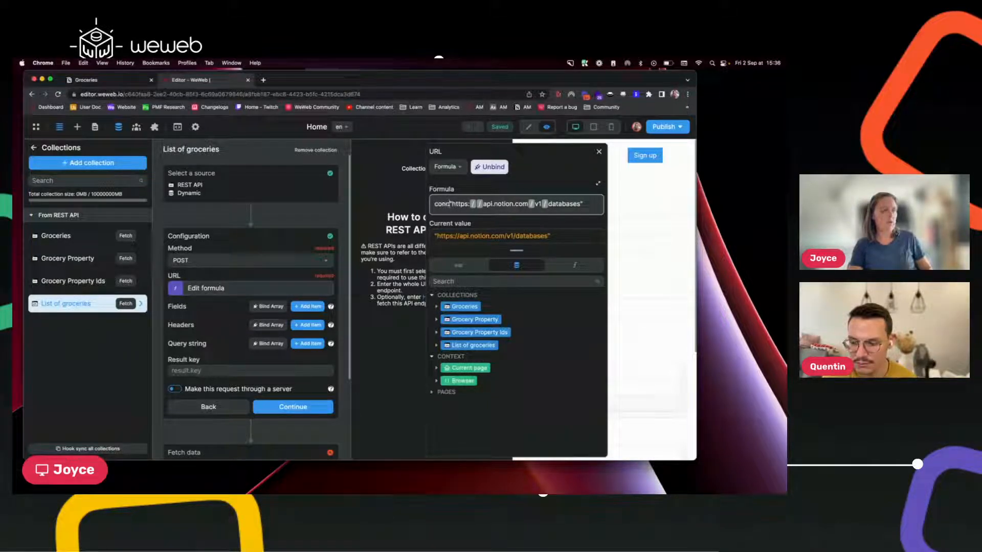
{"action": "type", "text": "tenate("}
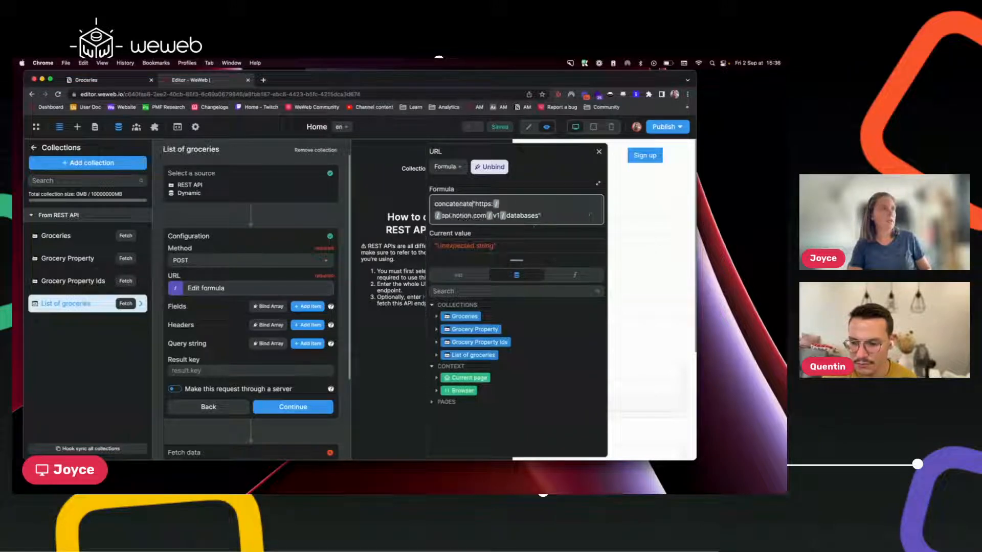
{"action": "left_click", "coordinate": [562, 218]}
{"action": "type", "text": ")"}
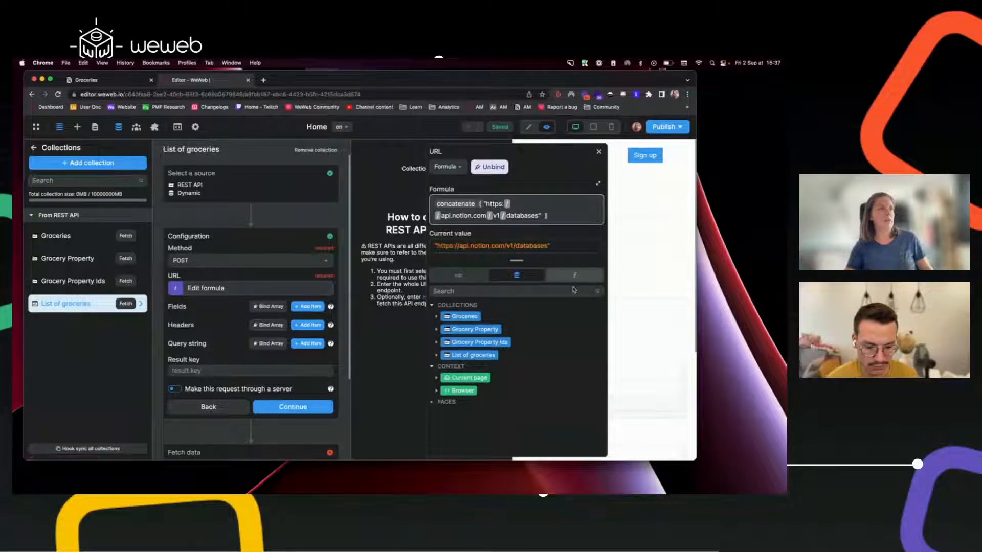
{"action": "left_click", "coordinate": [572, 275]}
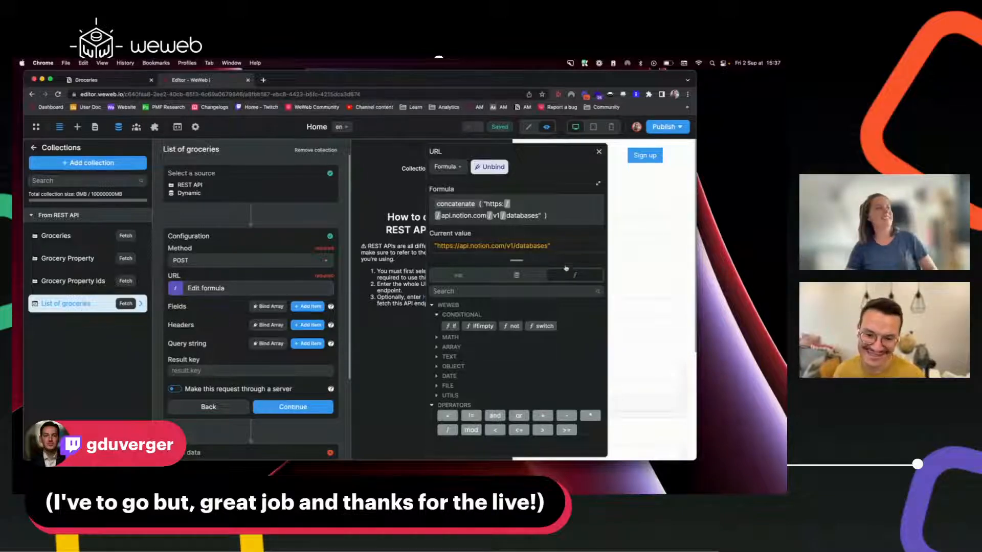
{"action": "left_click", "coordinate": [545, 215]}
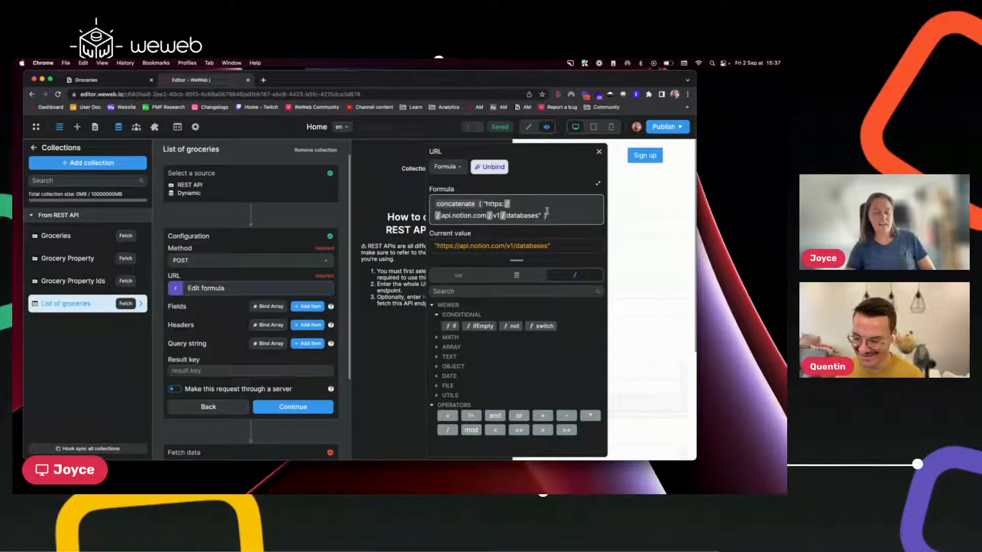
{"action": "type", "text": ","}
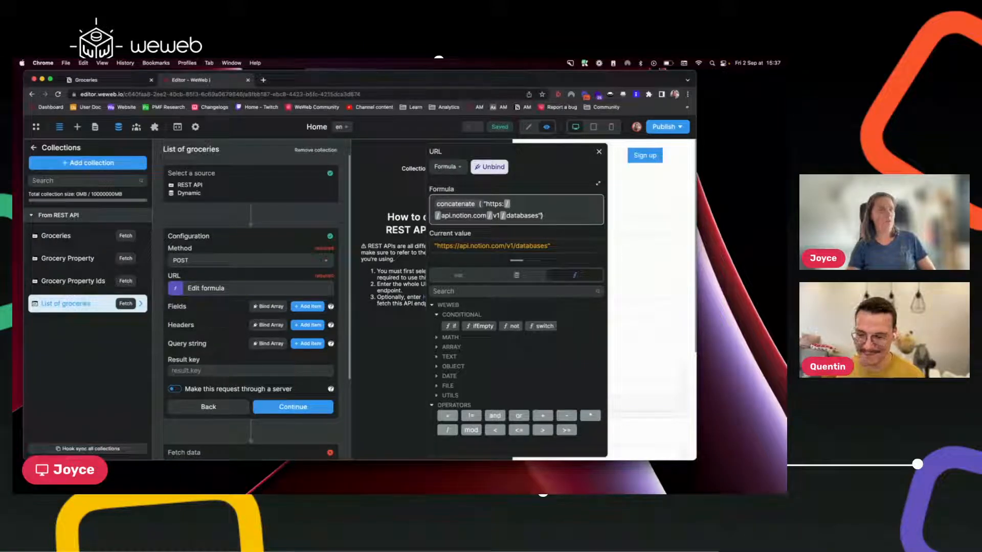
{"action": "type", "text": " , \"\""}
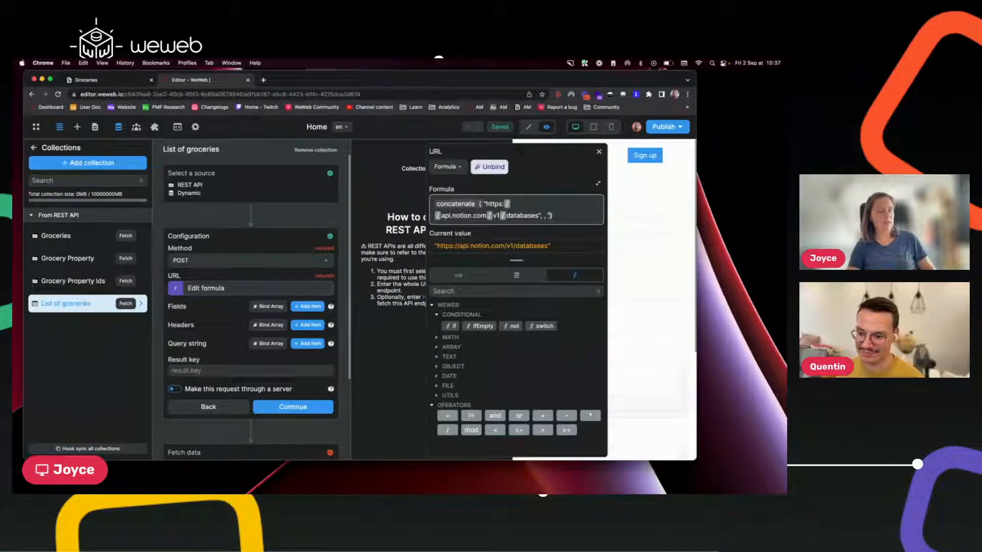
{"action": "type", "text": "/query"}
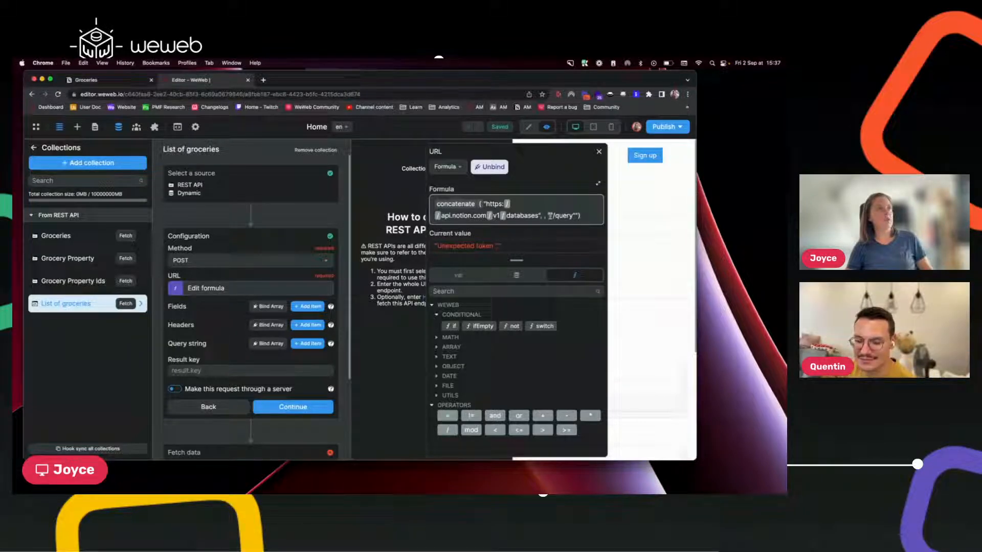
{"action": "left_click", "coordinate": [86, 80]}
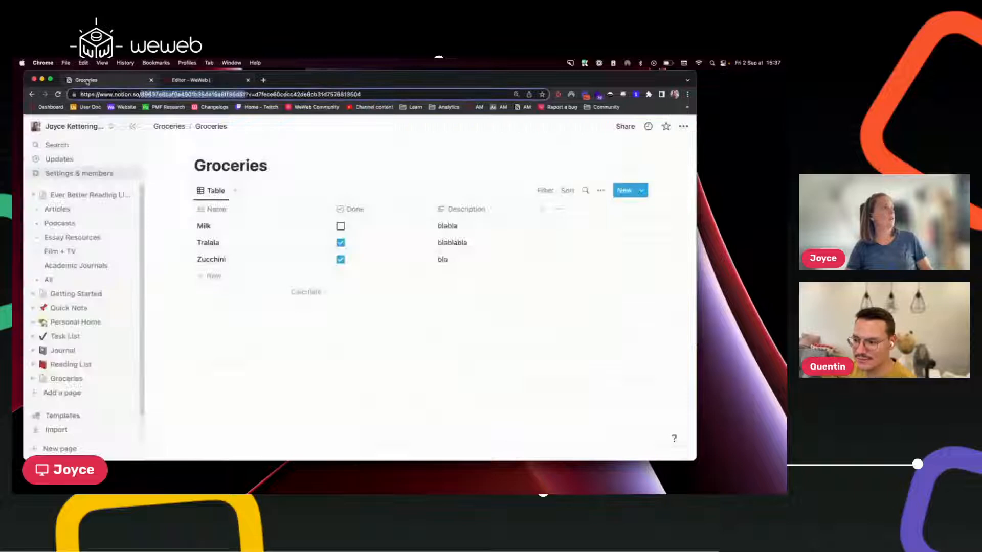
{"action": "left_click", "coordinate": [184, 80]}
{"action": "type", "text": "\""}
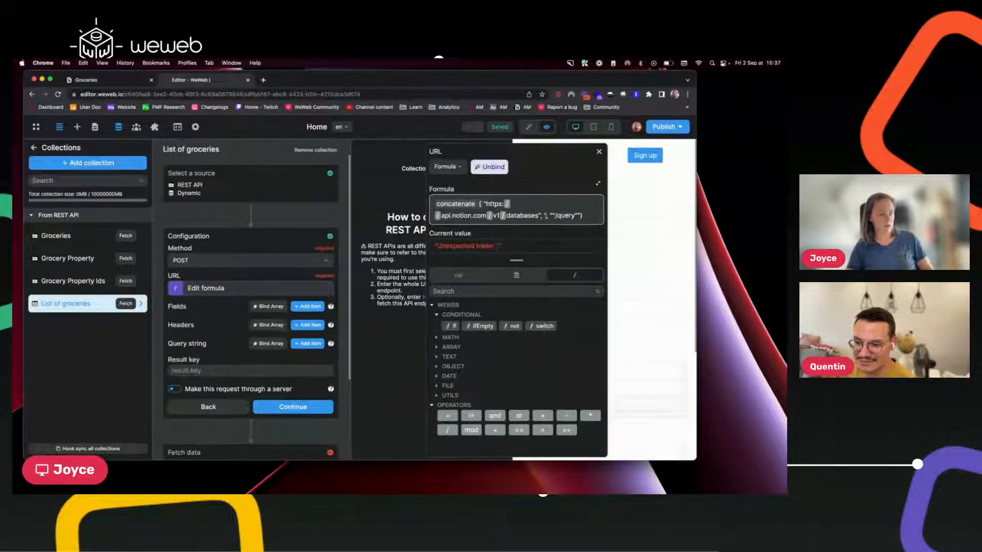
{"action": "type", "text": "\""}
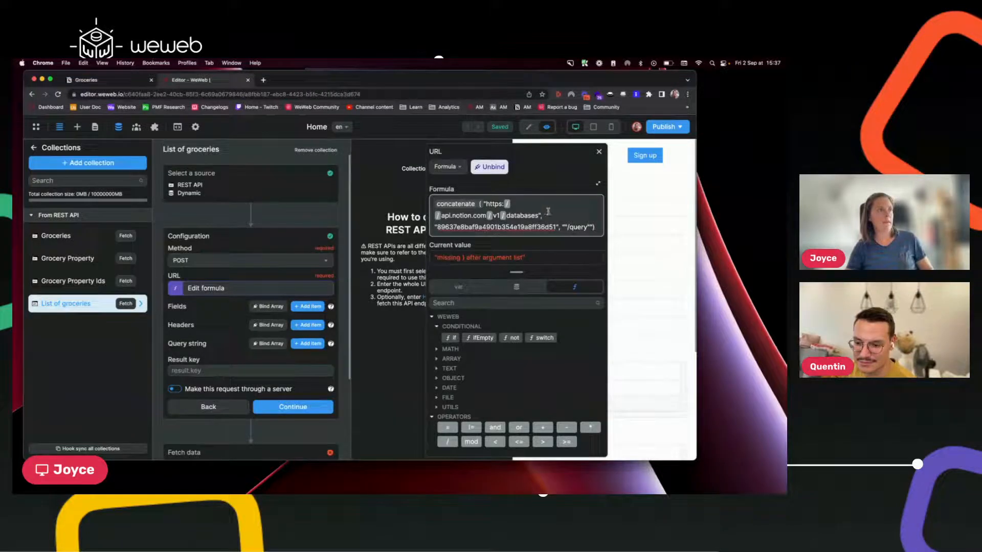
{"action": "left_click", "coordinate": [565, 229]}
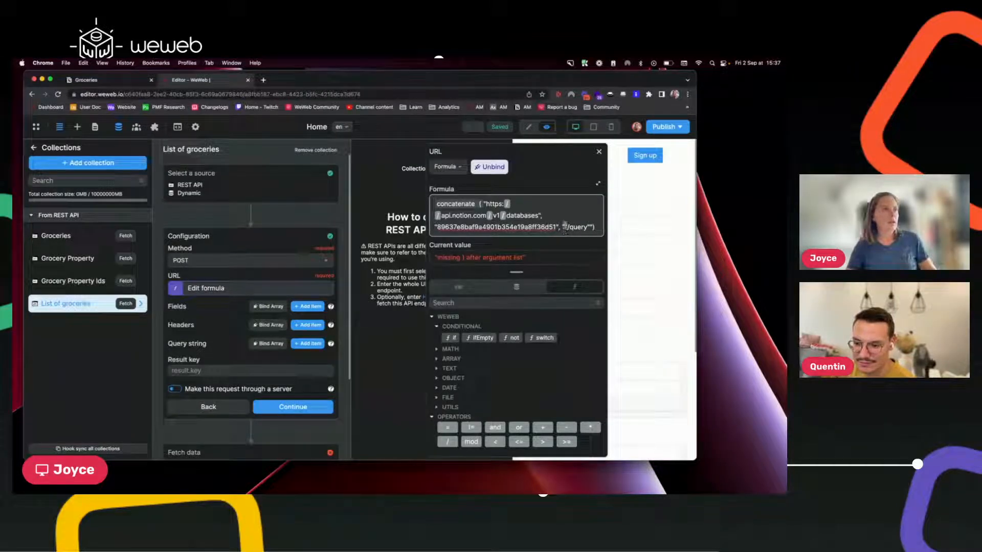
{"action": "key", "text": "BackSpace"}
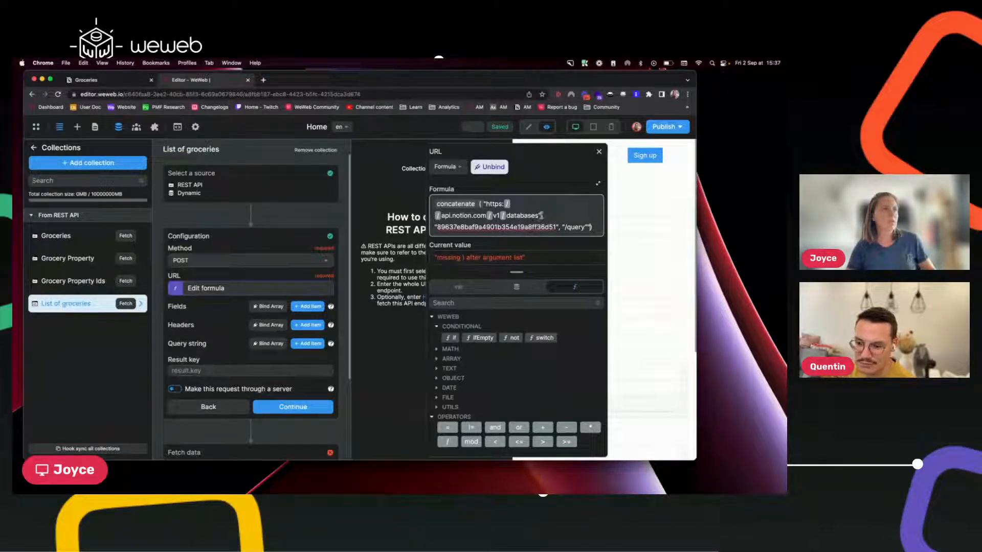
{"action": "left_click_drag", "start_coordinate": [541, 215], "coordinate": [486, 204]}
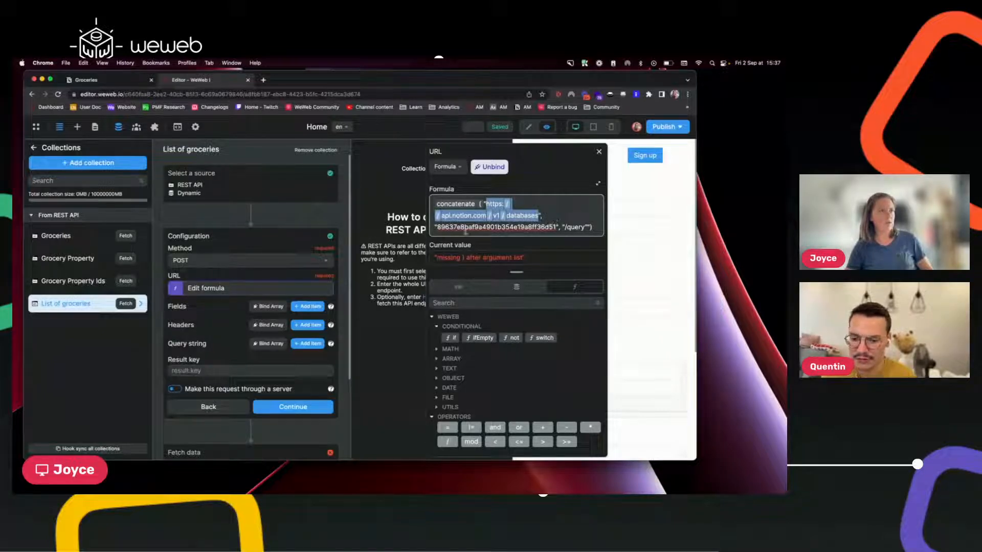
{"action": "left_click", "coordinate": [588, 227]}
{"action": "key", "text": "BackSpace"}
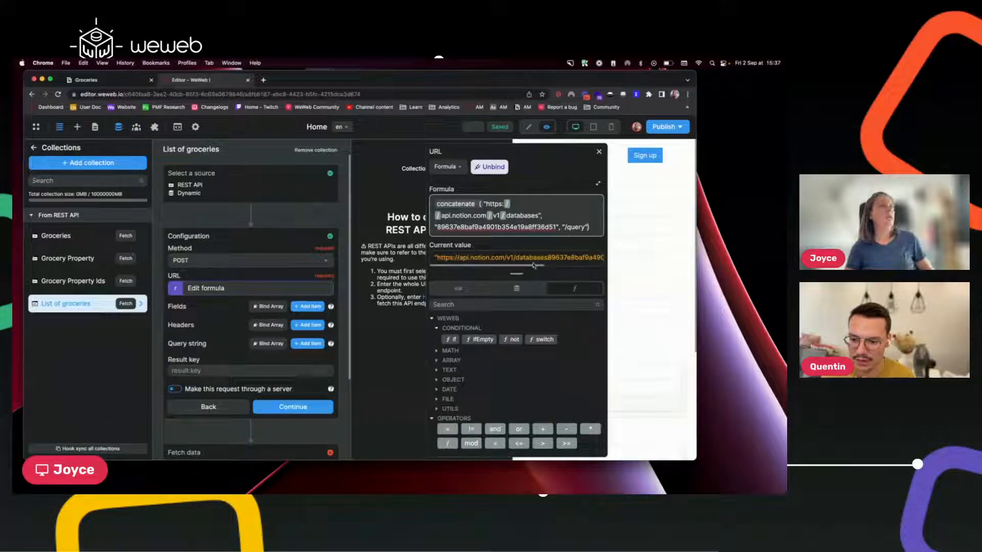
{"action": "left_click", "coordinate": [537, 215]}
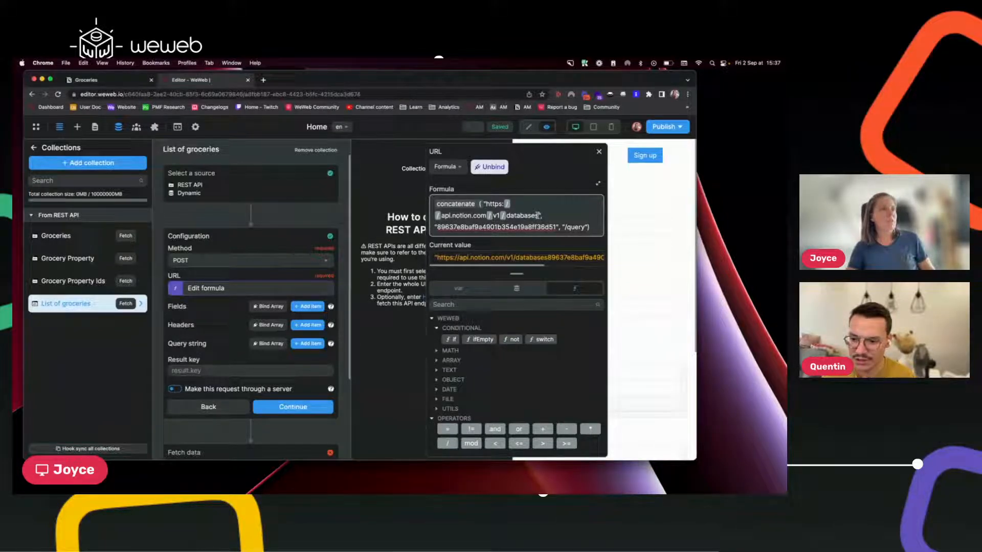
{"action": "type", "text": "/"}
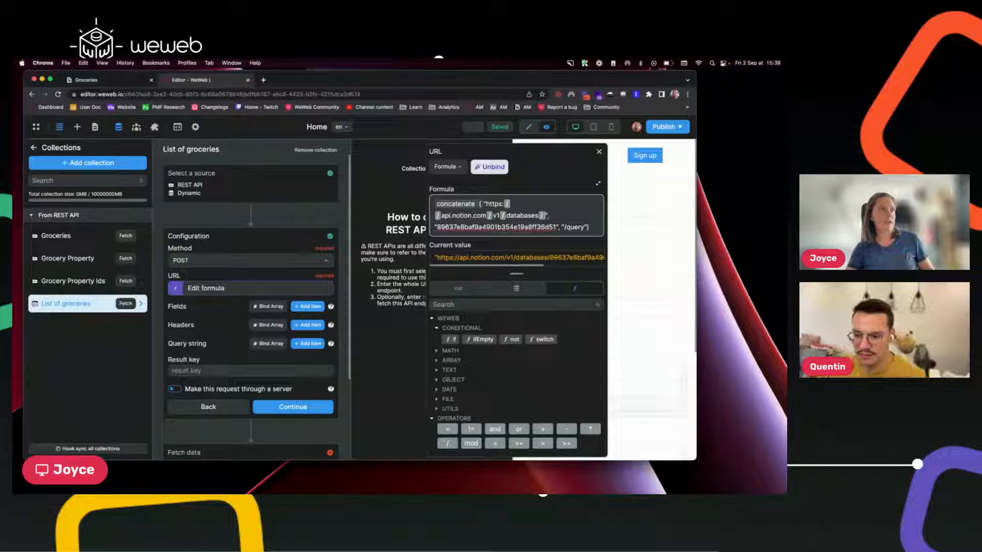
{"action": "scroll", "coordinate": [540, 257], "scroll_direction": "right", "scroll_amount": 5}
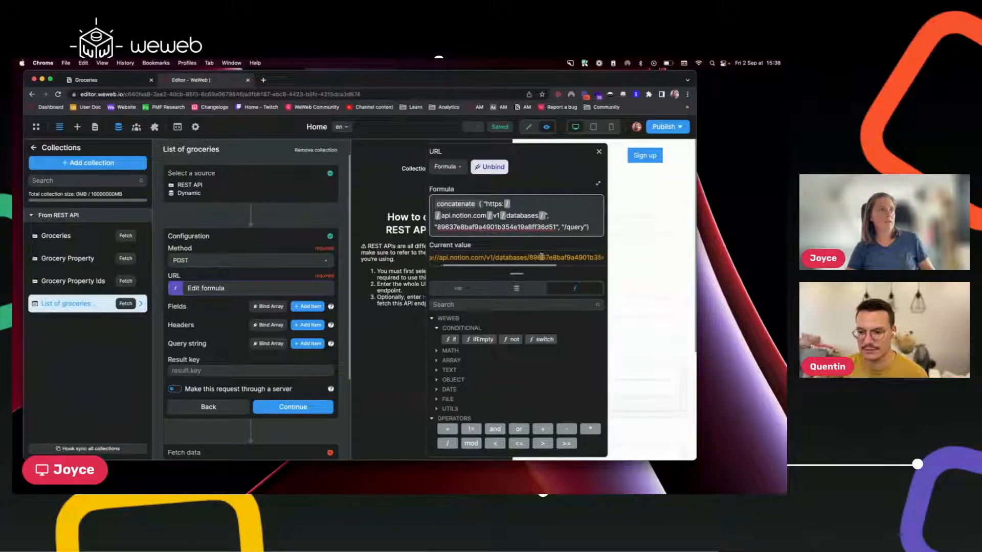
{"action": "scroll", "coordinate": [540, 256], "scroll_direction": "left", "scroll_amount": 5}
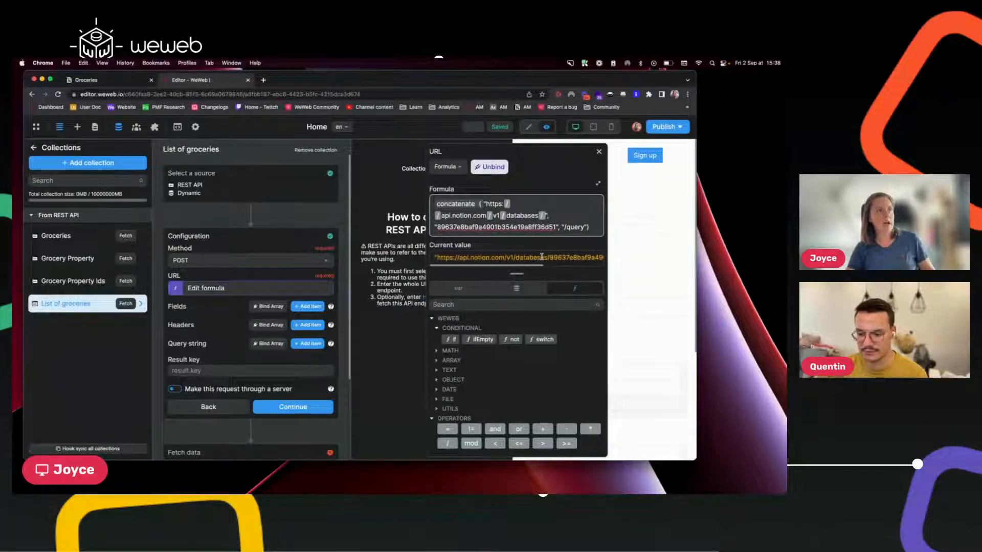
{"action": "scroll", "coordinate": [541, 256], "scroll_direction": "right", "scroll_amount": 5}
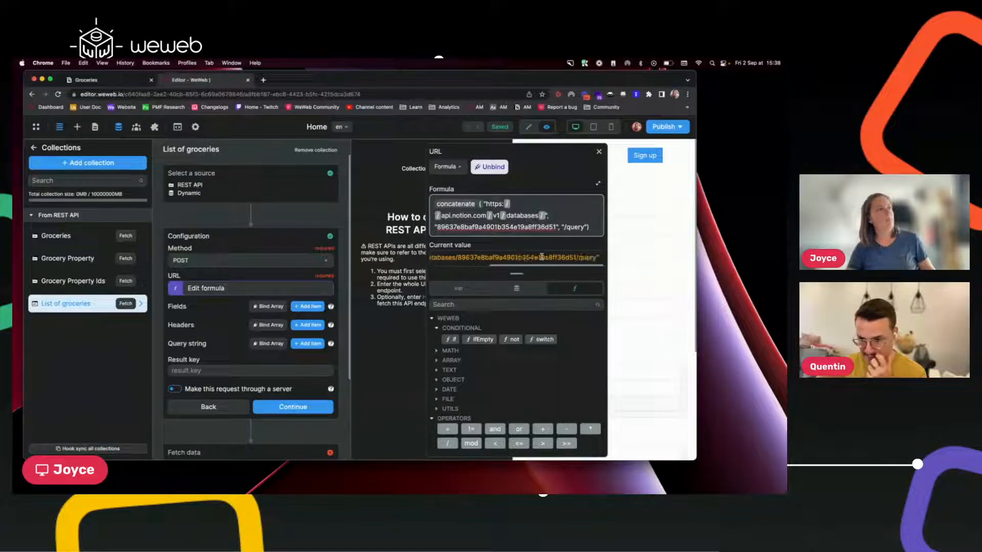
{"action": "scroll", "coordinate": [540, 256], "scroll_direction": "left", "scroll_amount": 5}
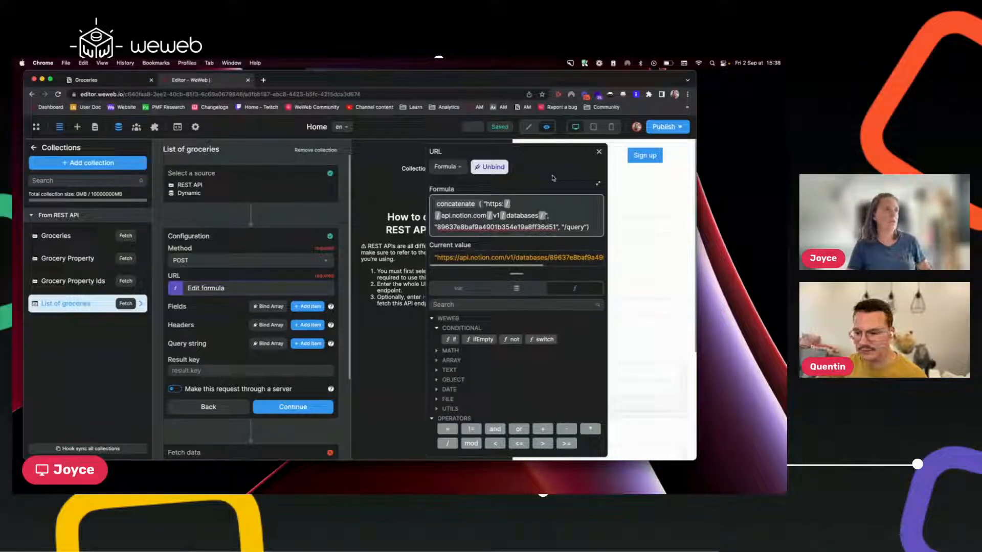
Add a request header with the key Authorization.
{"action": "left_click", "coordinate": [599, 152]}
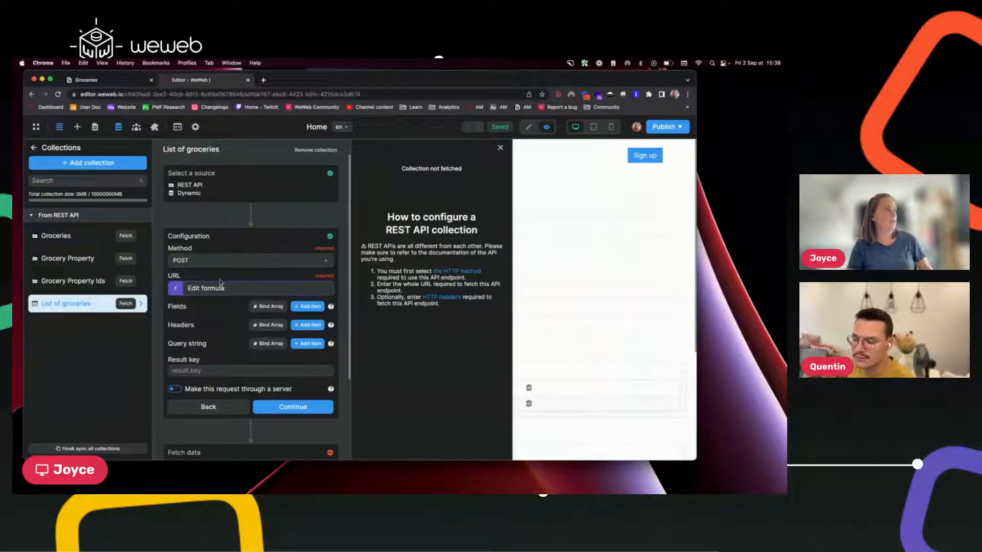
{"action": "left_click", "coordinate": [309, 326]}
{"action": "left_click", "coordinate": [200, 348]}
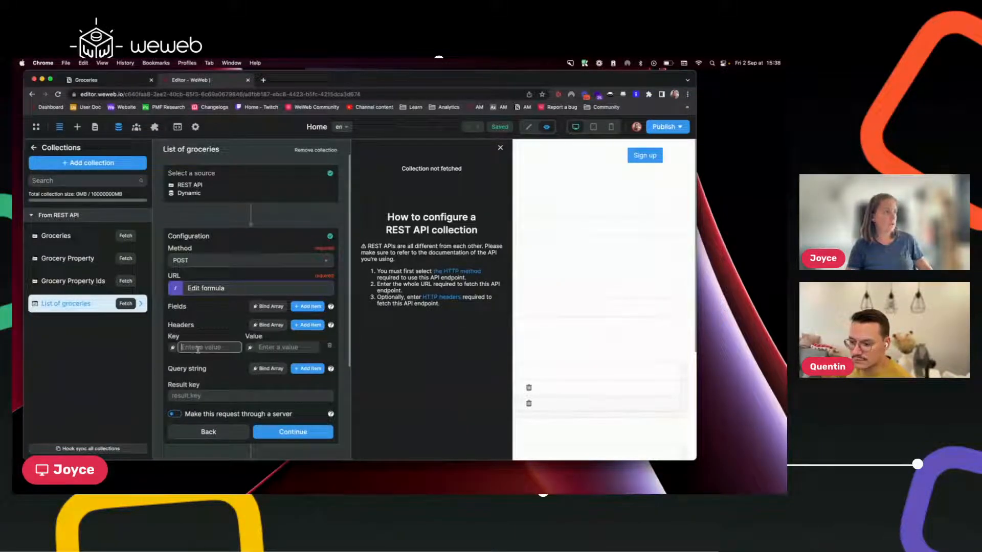
{"action": "type", "text": "Au"}
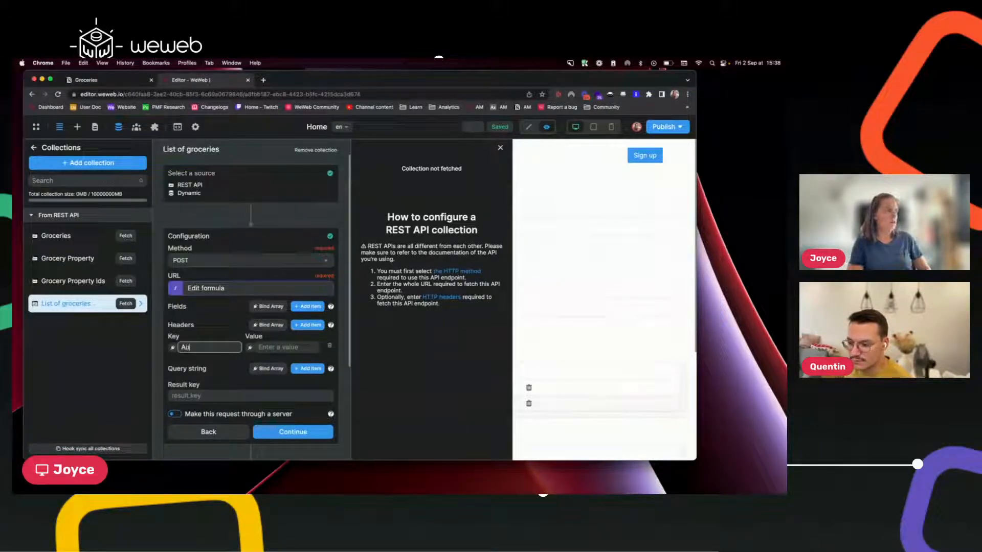
{"action": "type", "text": "thorization"}
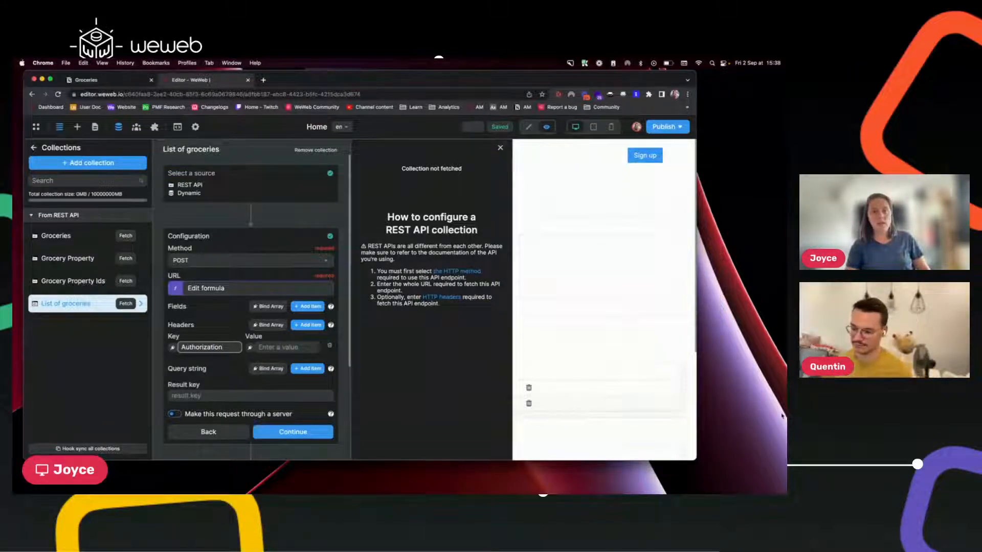
{"action": "left_click", "coordinate": [564, 473]}
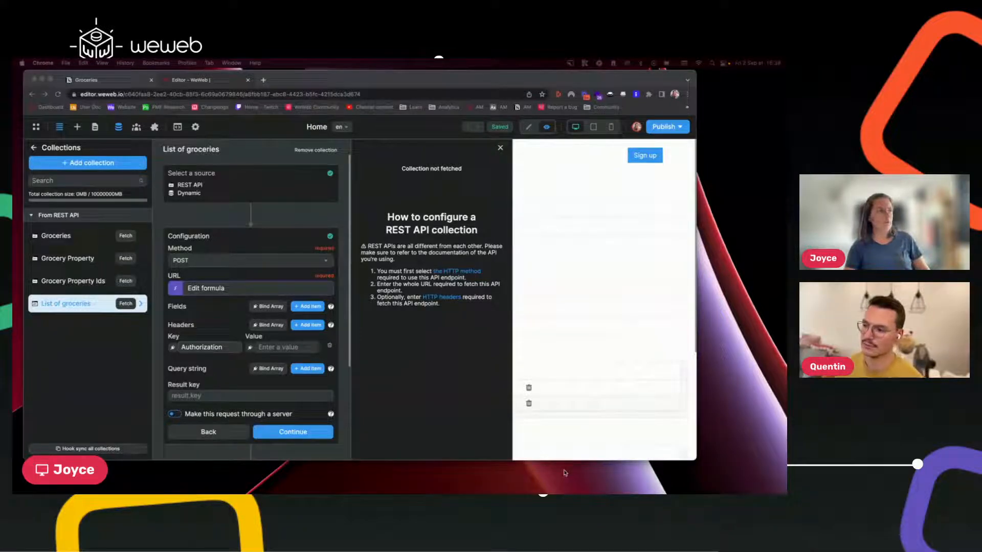
Set the Authorization value to 'Bearer ' followed by the pasted integration token.
{"action": "left_click", "coordinate": [287, 348]}
{"action": "left_click", "coordinate": [288, 349]}
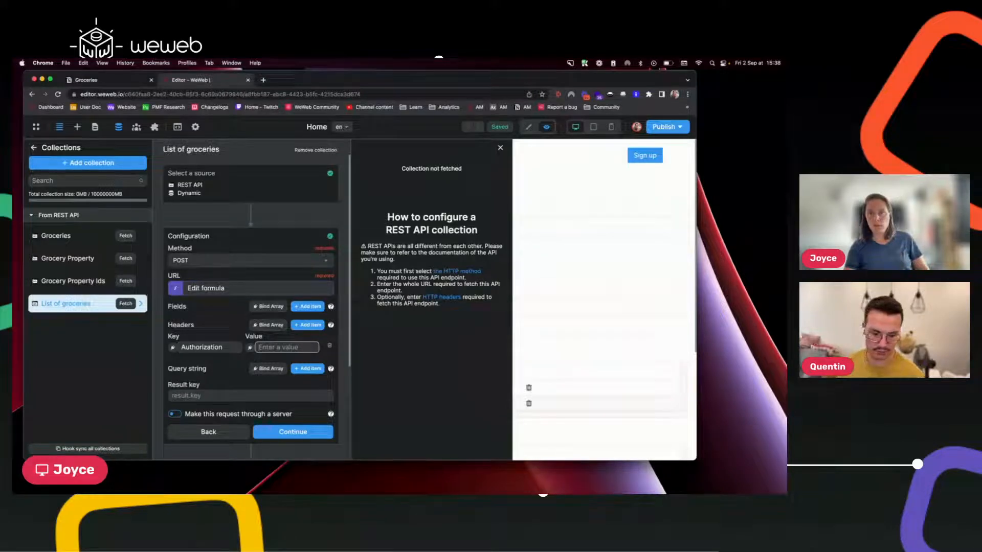
{"action": "key", "text": "super+Tab"}
{"action": "key", "text": "super+Tab"}
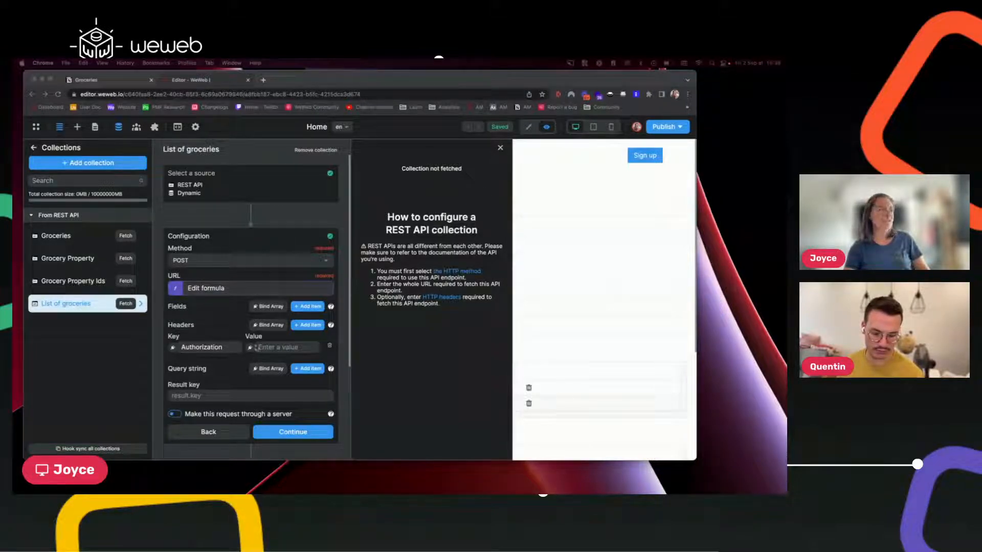
{"action": "left_click", "coordinate": [270, 347]}
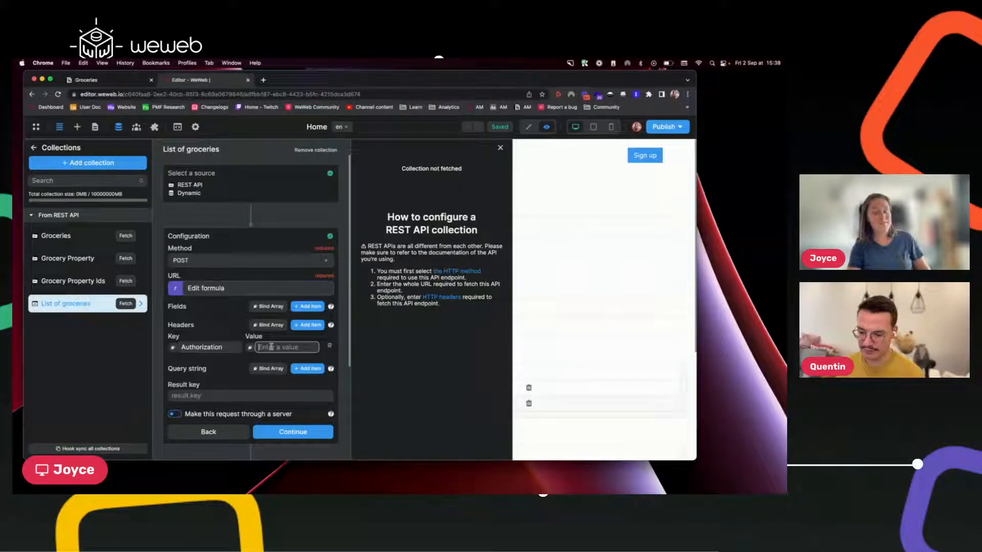
{"action": "type", "text": "Bea"}
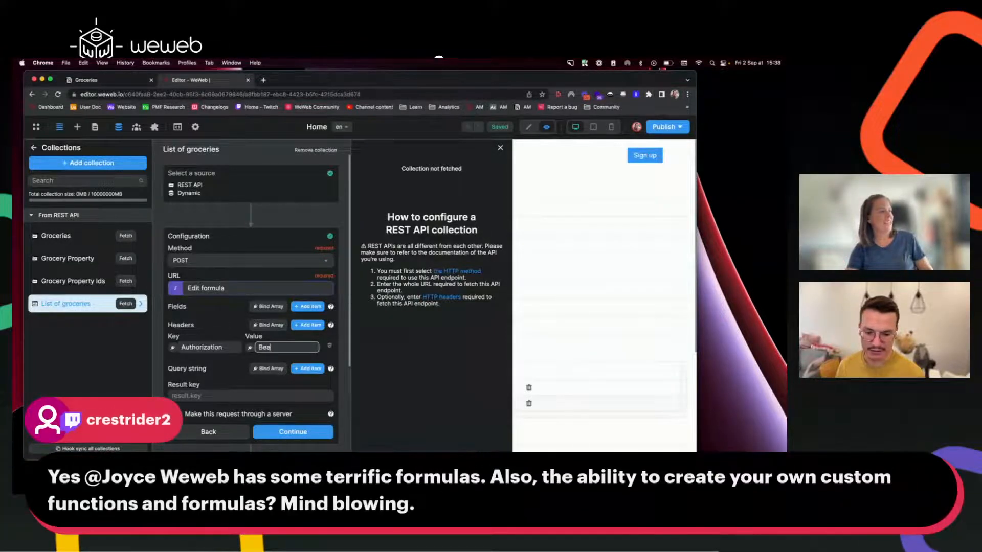
{"action": "key", "text": "BackSpace"}
{"action": "key", "text": "BackSpace"}
{"action": "key", "text": "BackSpace"}
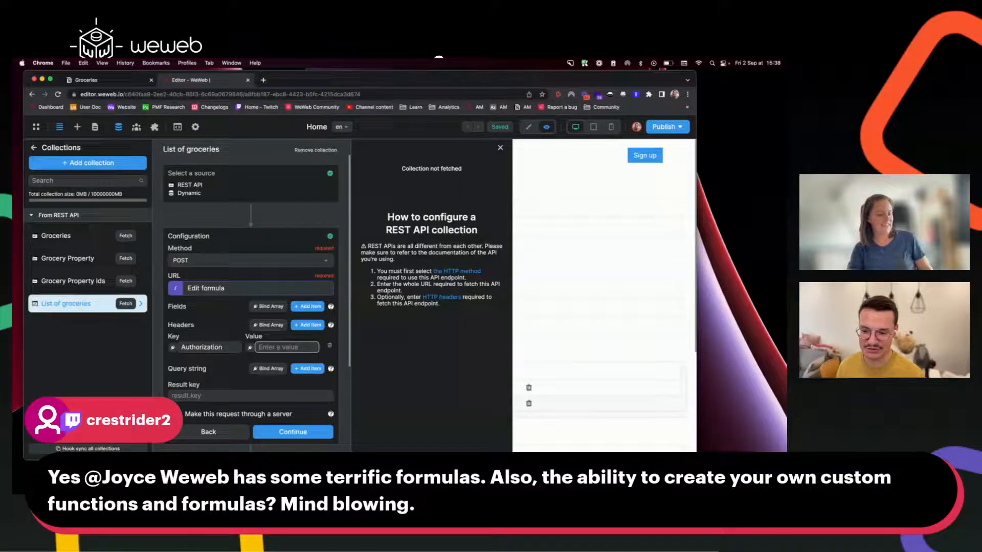
{"action": "type", "text": "Beare"}
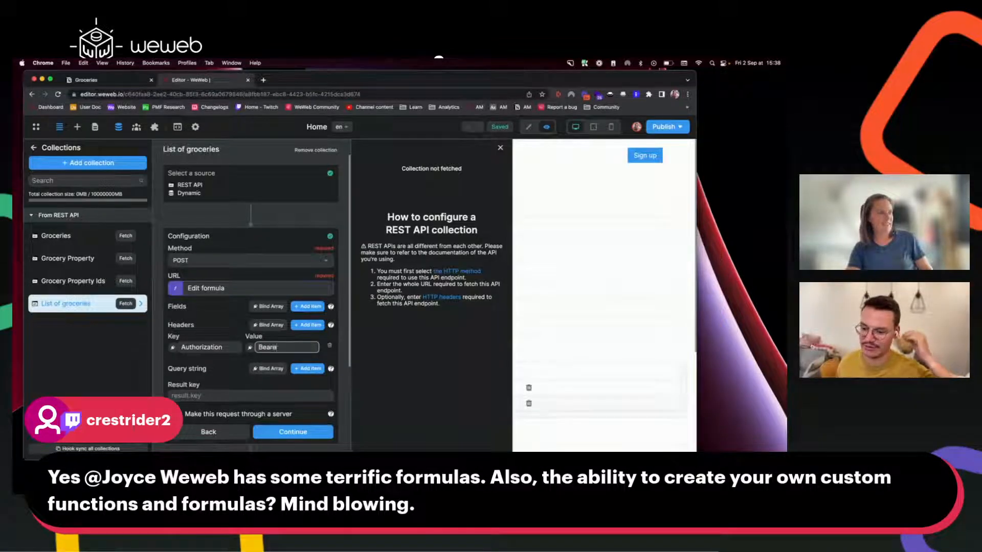
{"action": "type", "text": "r"}
{"action": "key", "text": "super+v"}
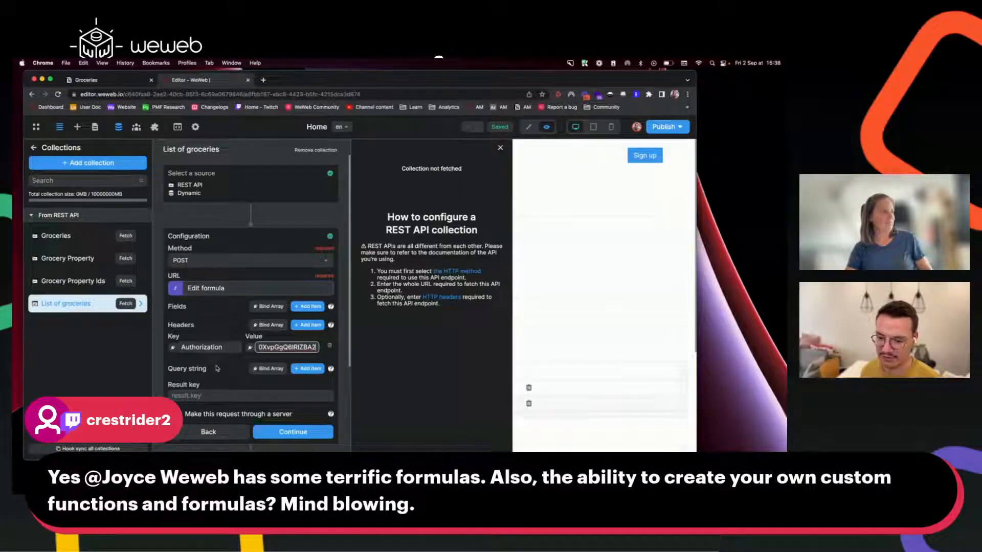
{"action": "left_click_drag", "start_coordinate": [238, 368], "coordinate": [281, 346]}
Add a second empty header row and try fetching the collection.
{"action": "left_click", "coordinate": [307, 326]}
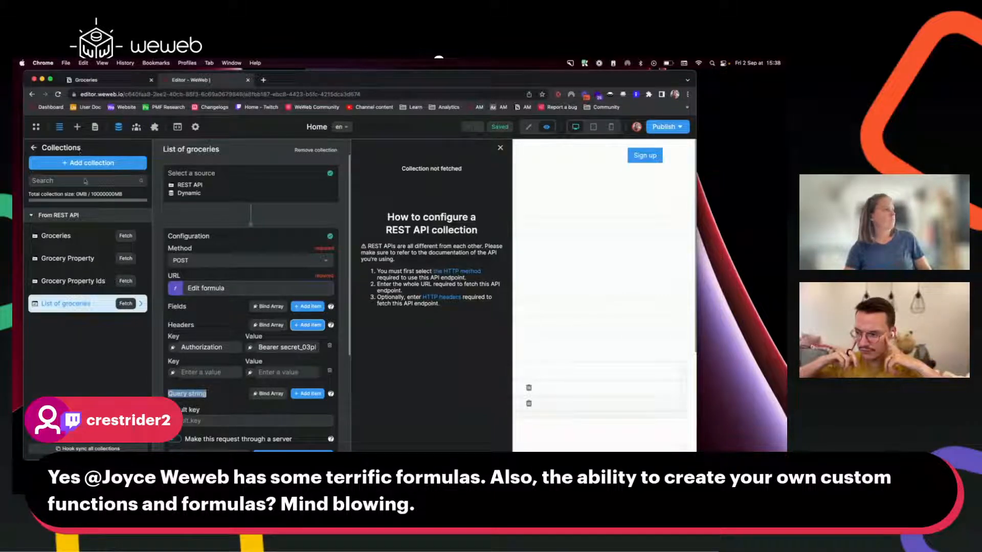
{"action": "scroll", "coordinate": [289, 384], "scroll_direction": "down", "scroll_amount": 2}
{"action": "left_click", "coordinate": [292, 410]}
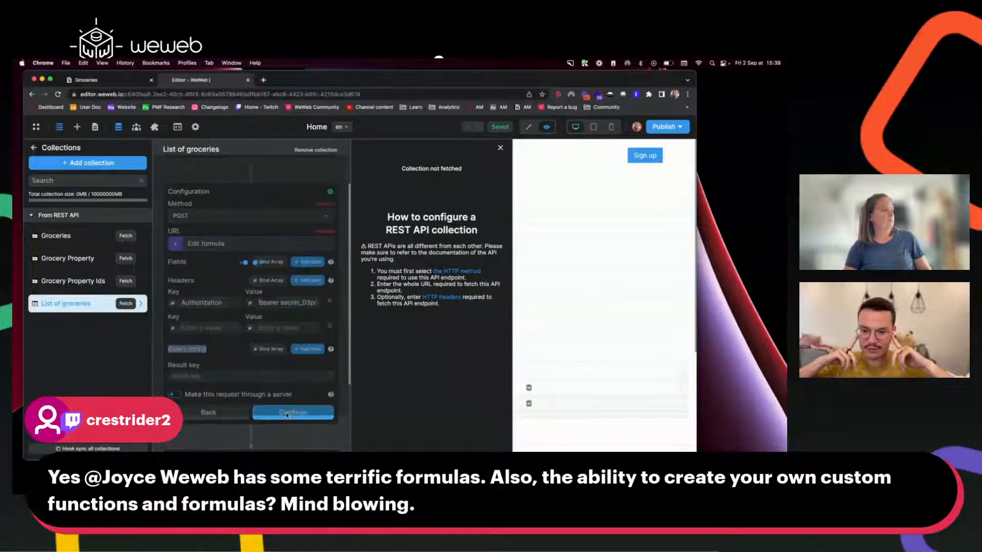
Add a new formula under the project's Formulas section and open its empty editor.
{"action": "left_click", "coordinate": [33, 149]}
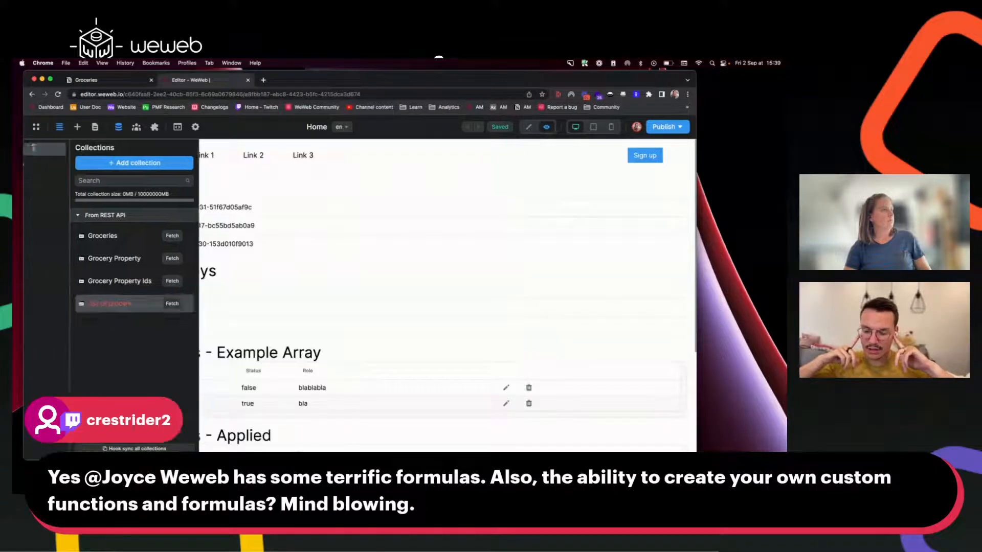
{"action": "left_click", "coordinate": [67, 178]}
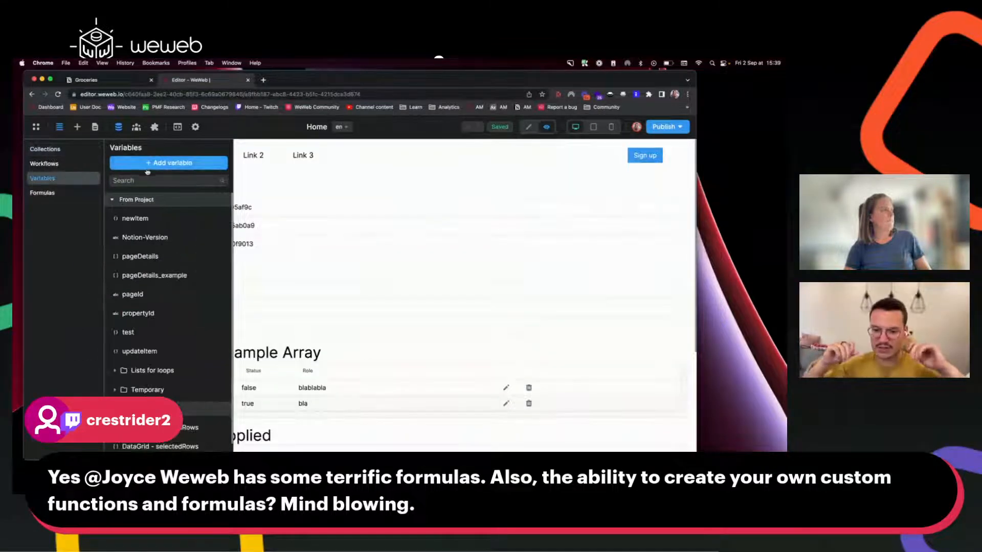
{"action": "left_click", "coordinate": [178, 163]}
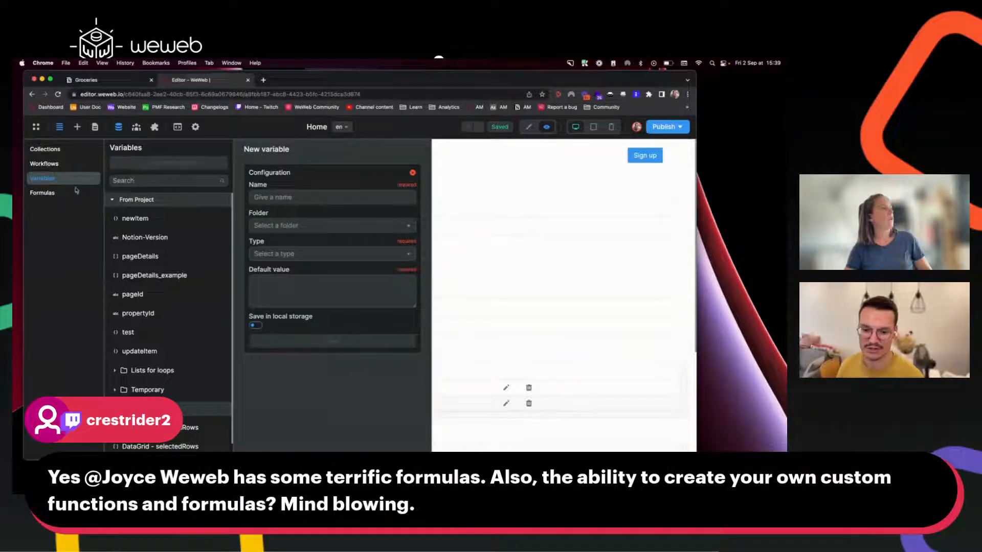
{"action": "left_click", "coordinate": [60, 193]}
{"action": "left_click", "coordinate": [146, 162]}
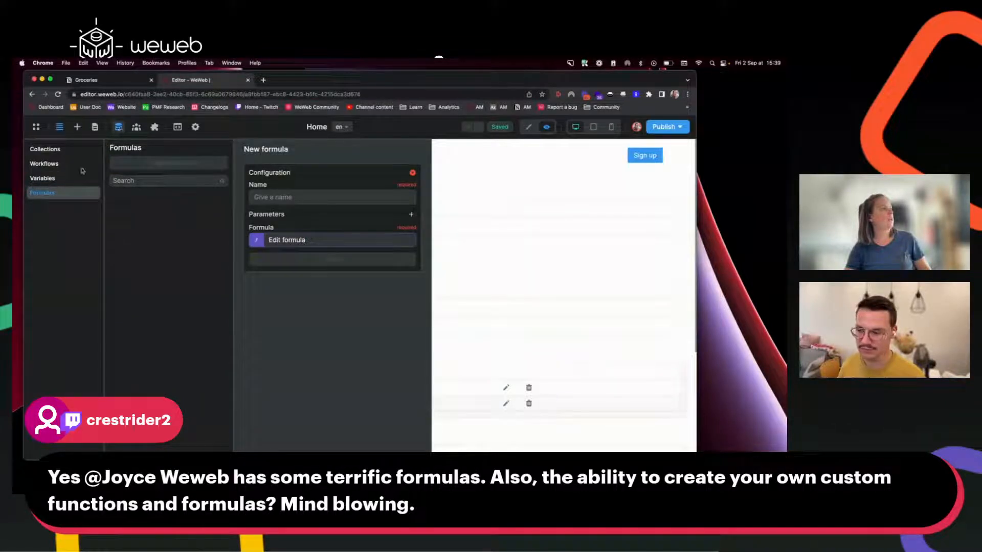
{"action": "left_click", "coordinate": [297, 245]}
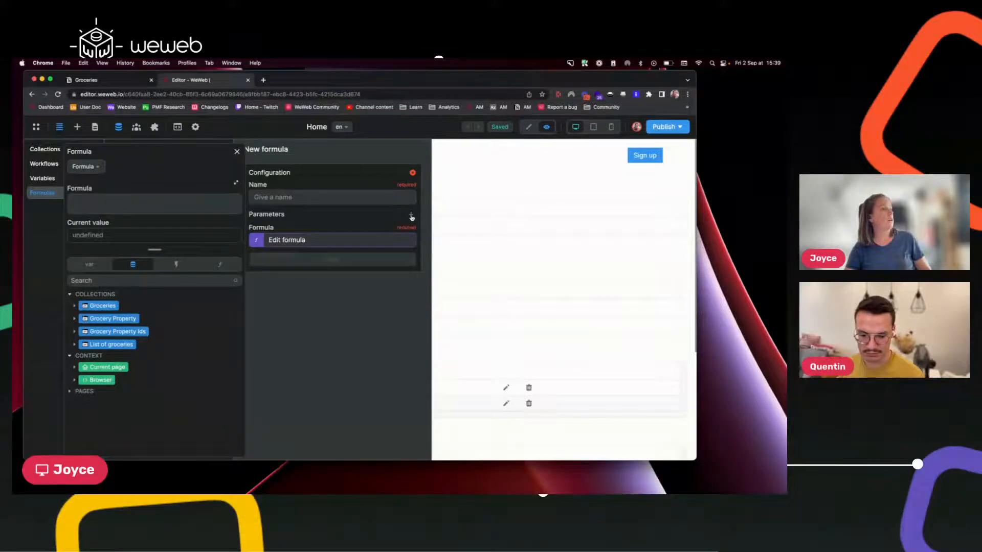
Leave the new formula in plain Formula mode with no parameters.
{"action": "left_click", "coordinate": [411, 215]}
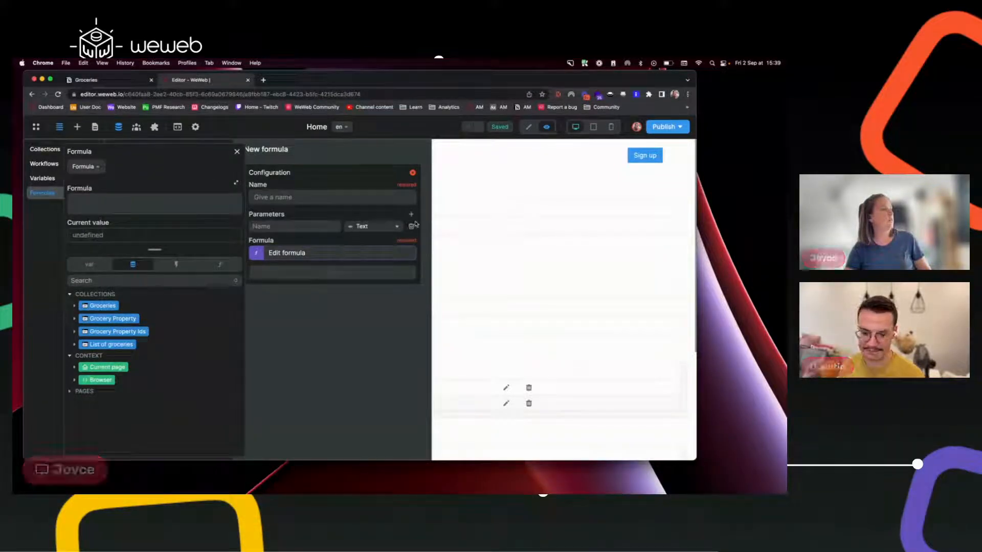
{"action": "left_click", "coordinate": [411, 226]}
{"action": "left_click", "coordinate": [266, 241]}
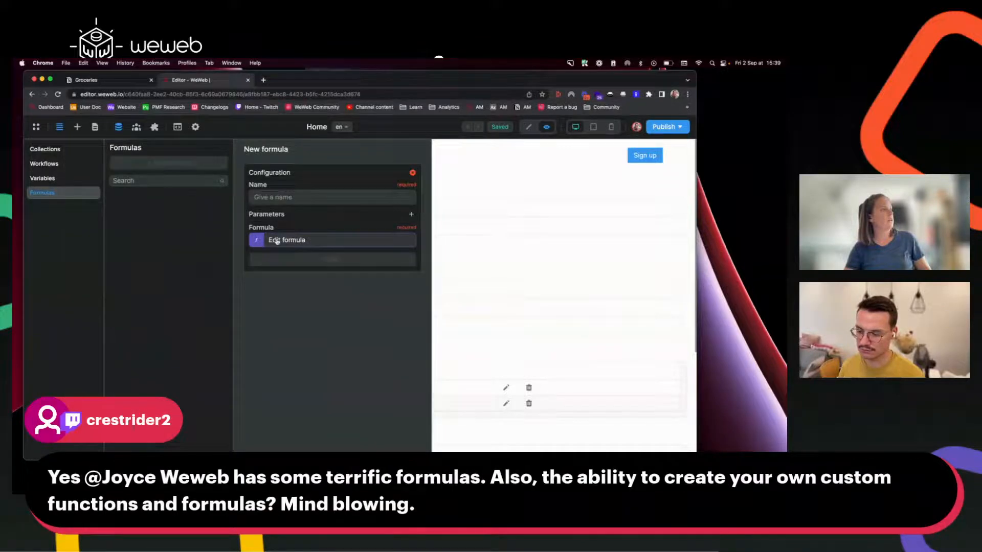
{"action": "left_click", "coordinate": [276, 241]}
{"action": "left_click", "coordinate": [99, 168]}
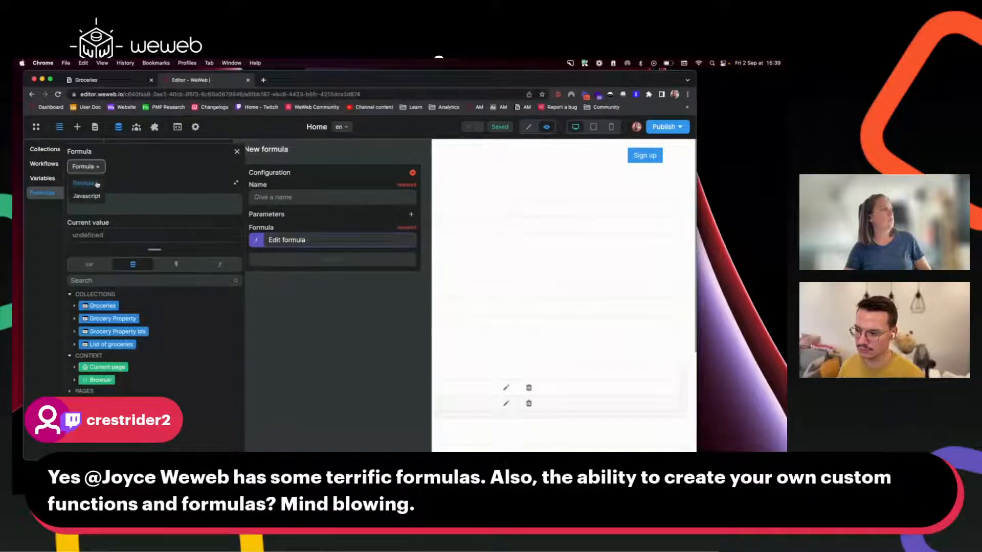
{"action": "left_click", "coordinate": [87, 197]}
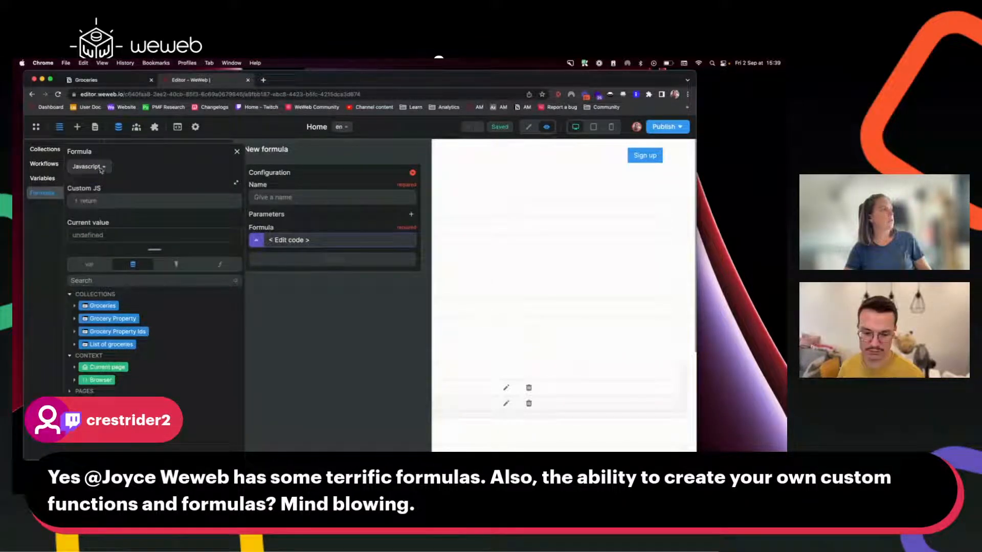
{"action": "left_click", "coordinate": [89, 167]}
{"action": "left_click", "coordinate": [84, 183]}
Insert the ARRAY function filterByKey with the Groceries collection's data as first argument.
{"action": "left_click", "coordinate": [231, 264]}
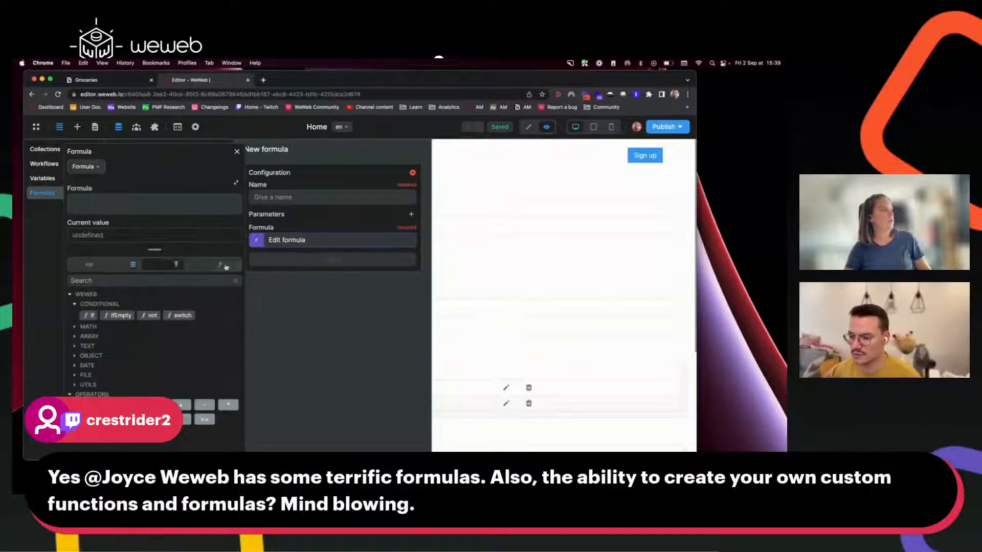
{"action": "left_click", "coordinate": [74, 337]}
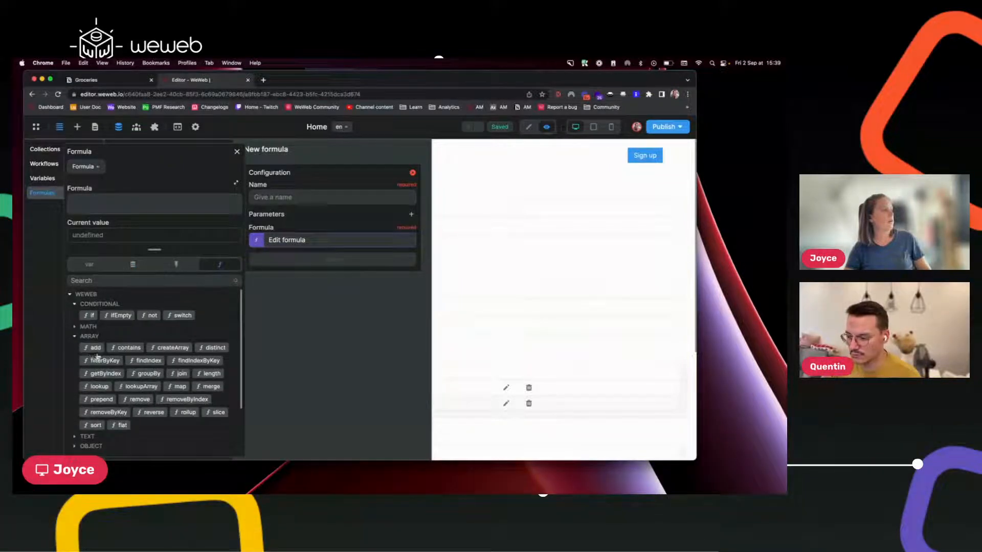
{"action": "left_click", "coordinate": [100, 361]}
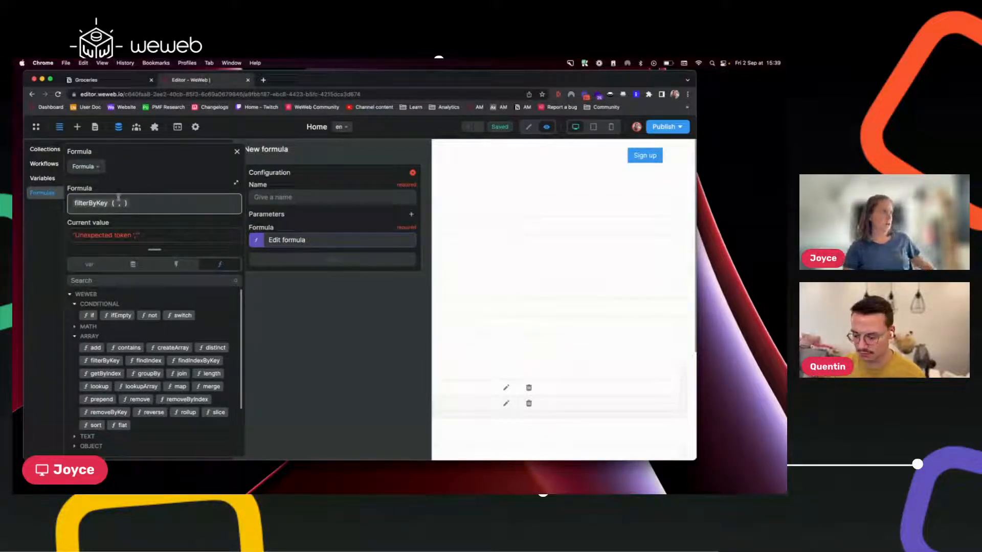
{"action": "left_click", "coordinate": [86, 166]}
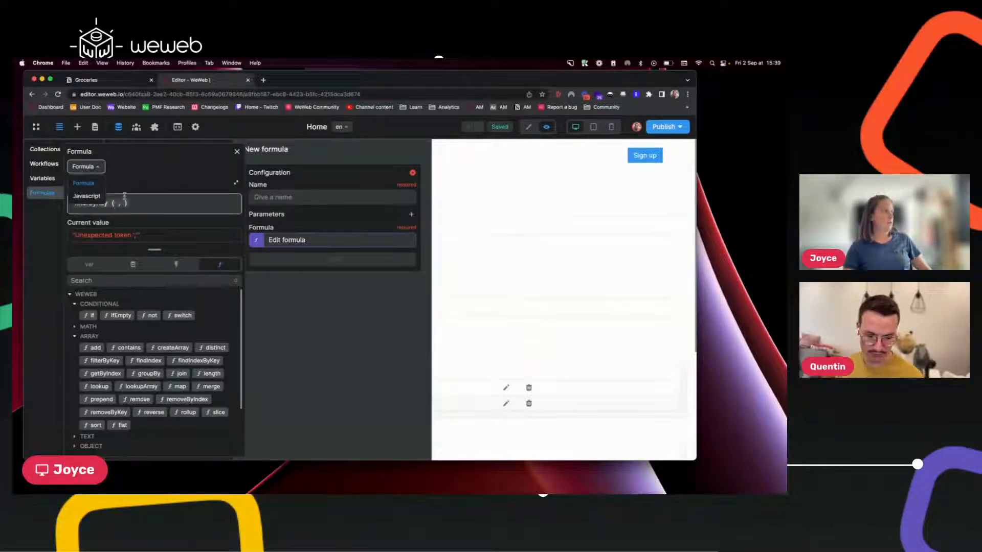
{"action": "left_click", "coordinate": [95, 170]}
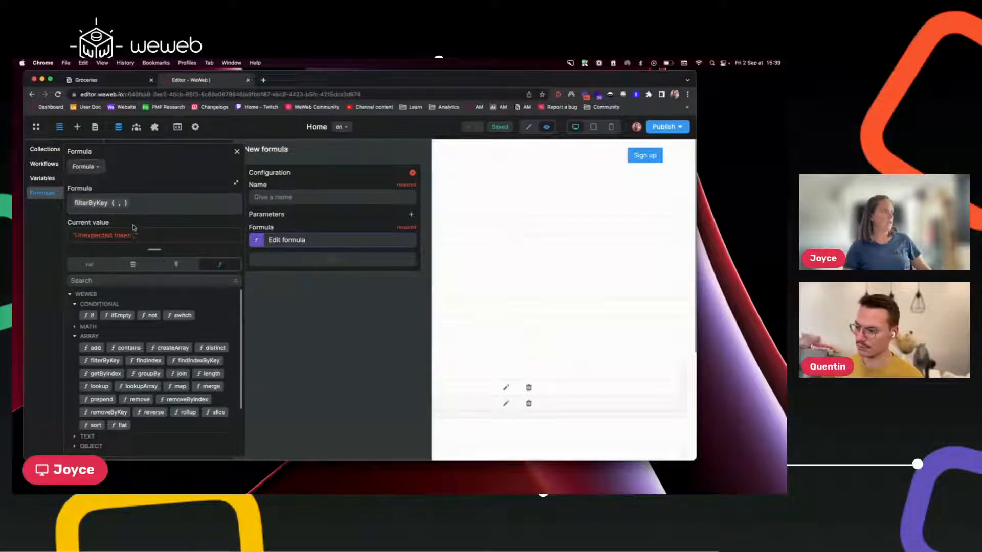
{"action": "left_click", "coordinate": [119, 204]}
{"action": "type", "text": ","}
{"action": "left_click", "coordinate": [132, 264]}
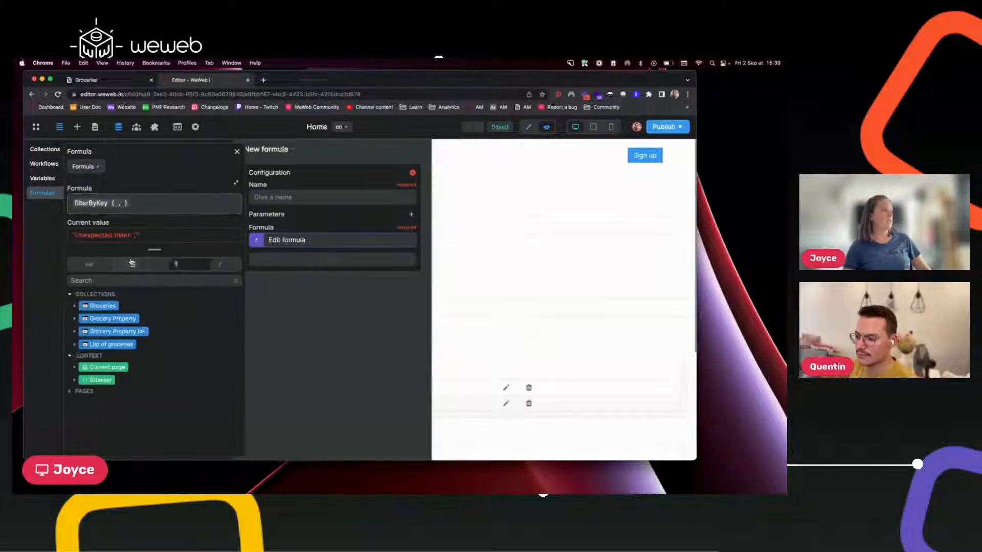
{"action": "left_click", "coordinate": [74, 306]}
{"action": "left_click", "coordinate": [96, 318]}
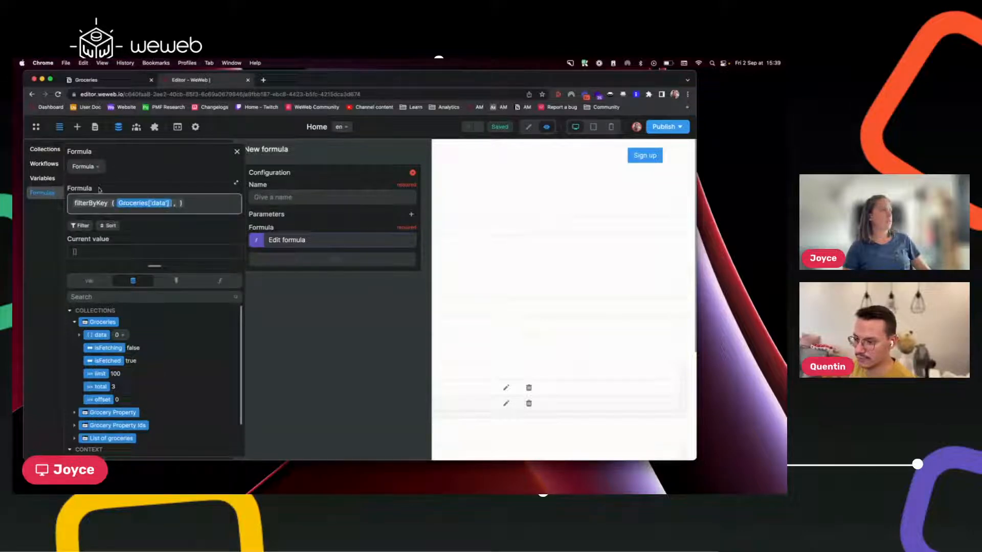
Convert the filterByKey formula to JavaScript, inspect the generated code, then switch back to Formula mode.
{"action": "left_click", "coordinate": [95, 164]}
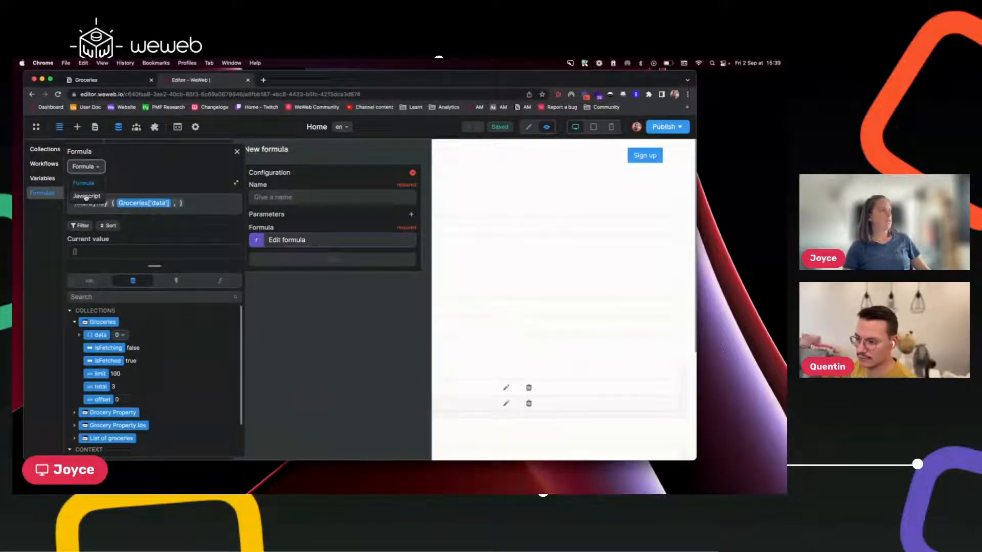
{"action": "left_click", "coordinate": [84, 184]}
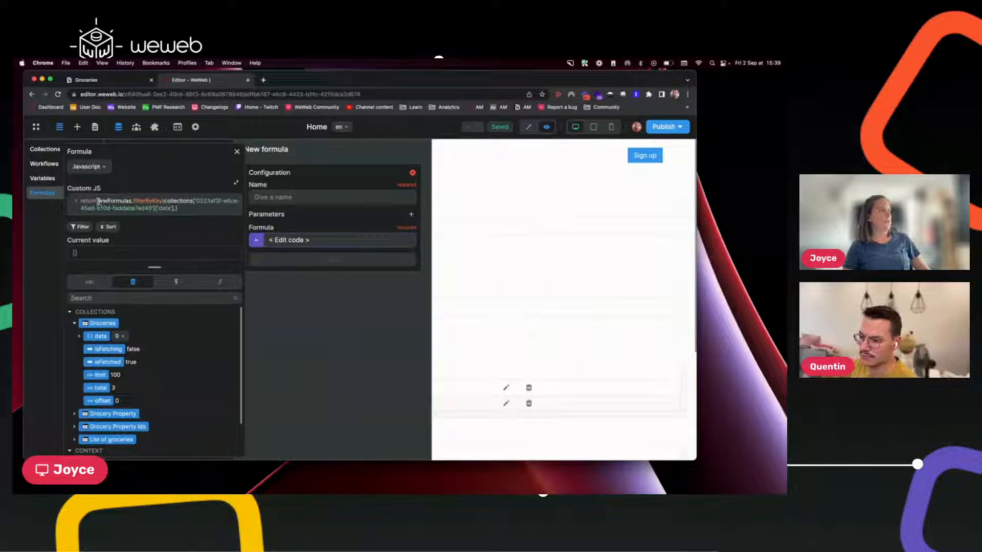
{"action": "left_click_drag", "start_coordinate": [99, 201], "coordinate": [167, 208]}
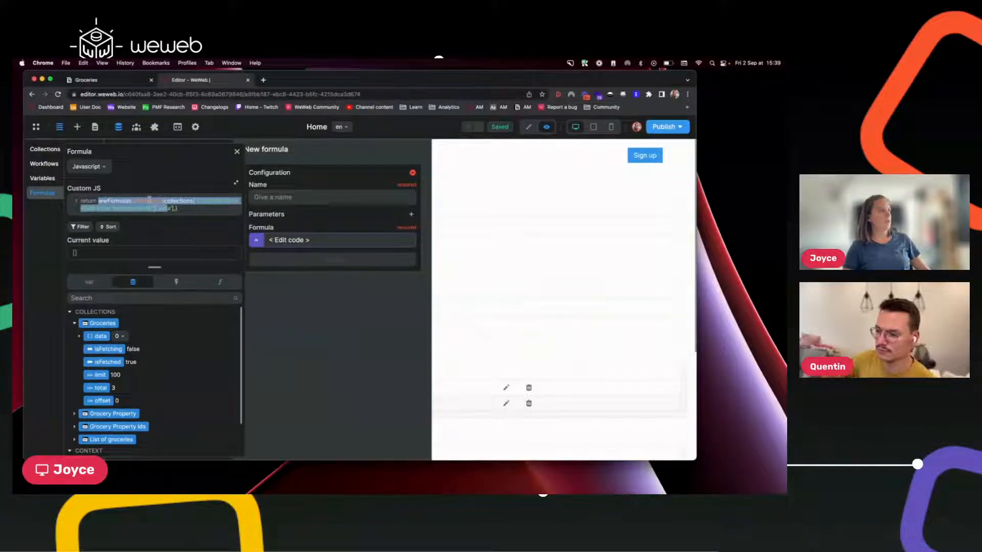
{"action": "left_click", "coordinate": [168, 201]}
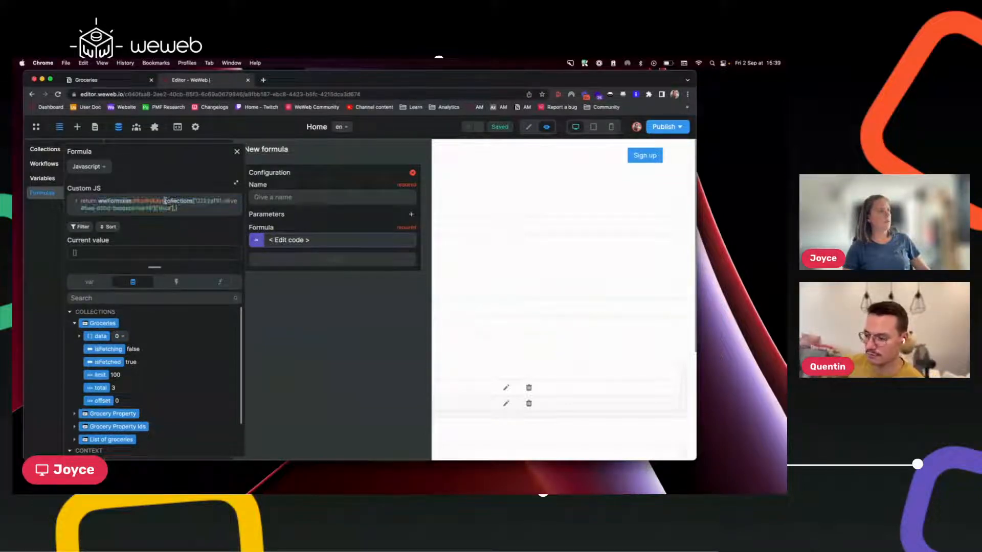
{"action": "left_click_drag", "start_coordinate": [164, 201], "coordinate": [173, 208]}
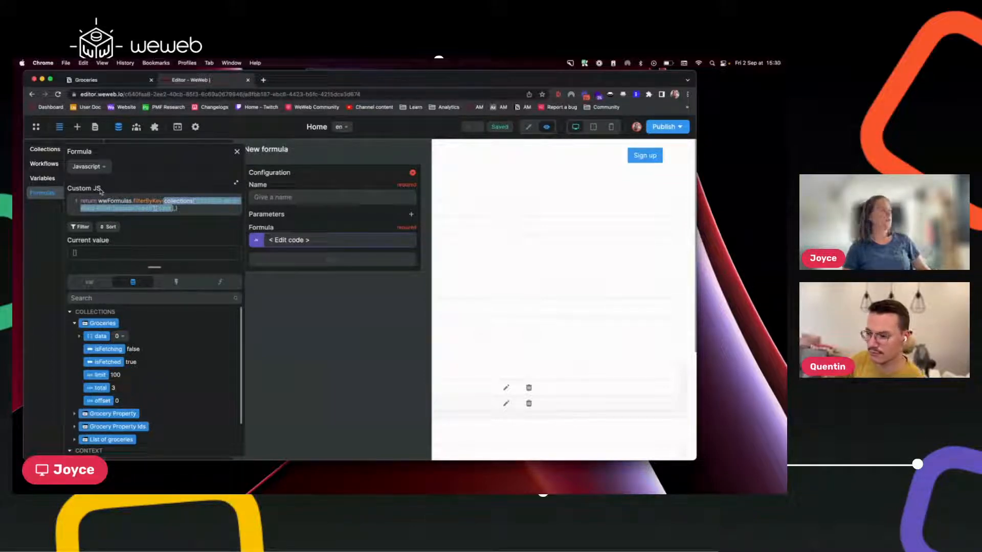
{"action": "left_click", "coordinate": [100, 168]}
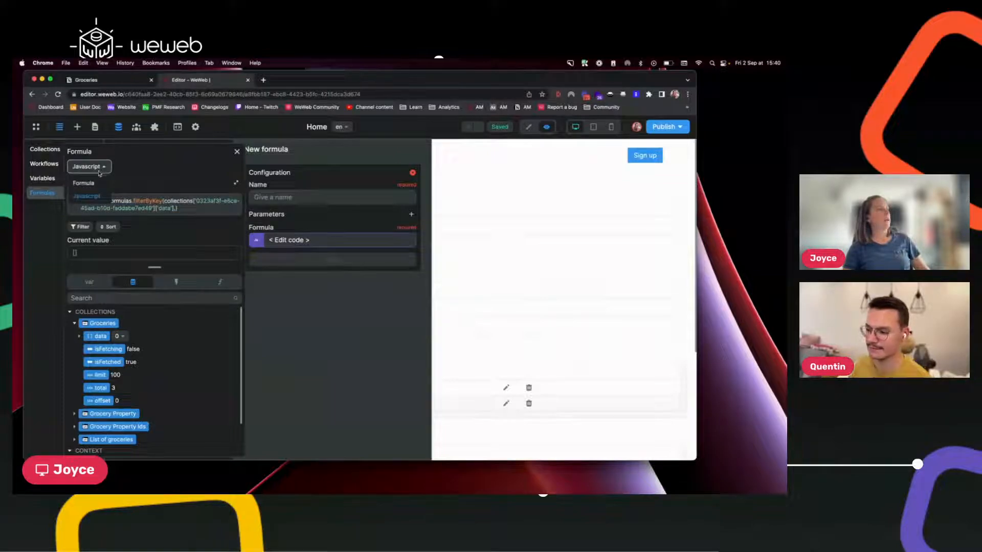
{"action": "left_click", "coordinate": [97, 182]}
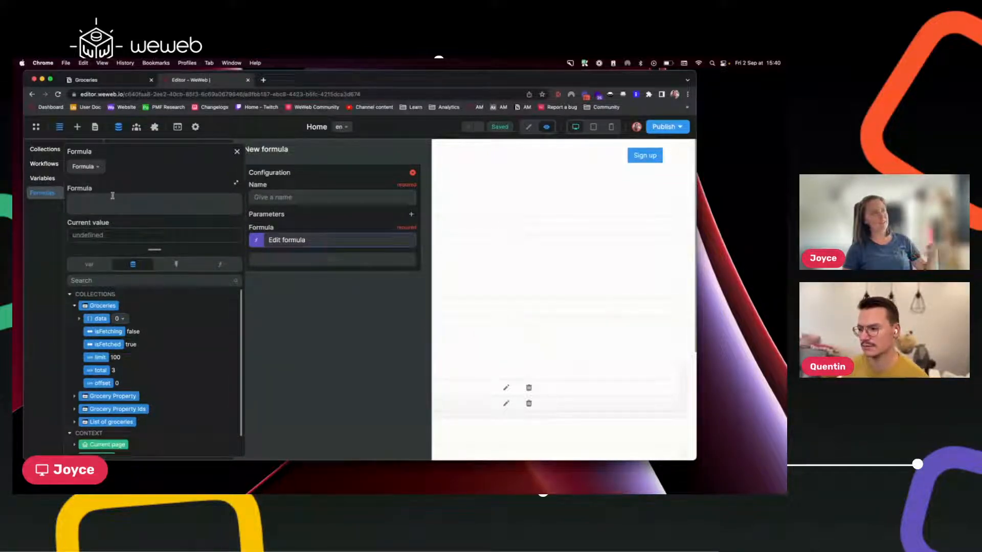
{"action": "left_click", "coordinate": [86, 168]}
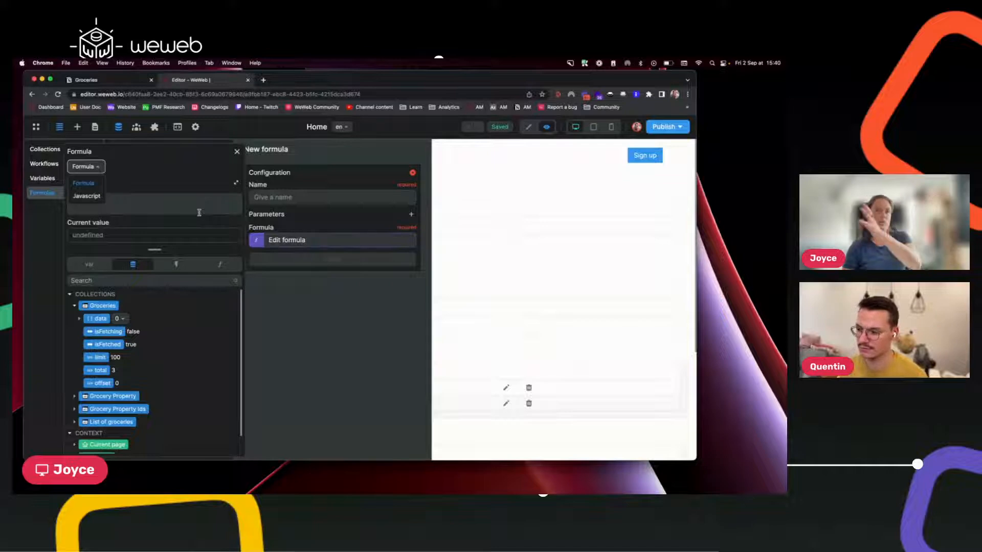
{"action": "left_click", "coordinate": [105, 196]}
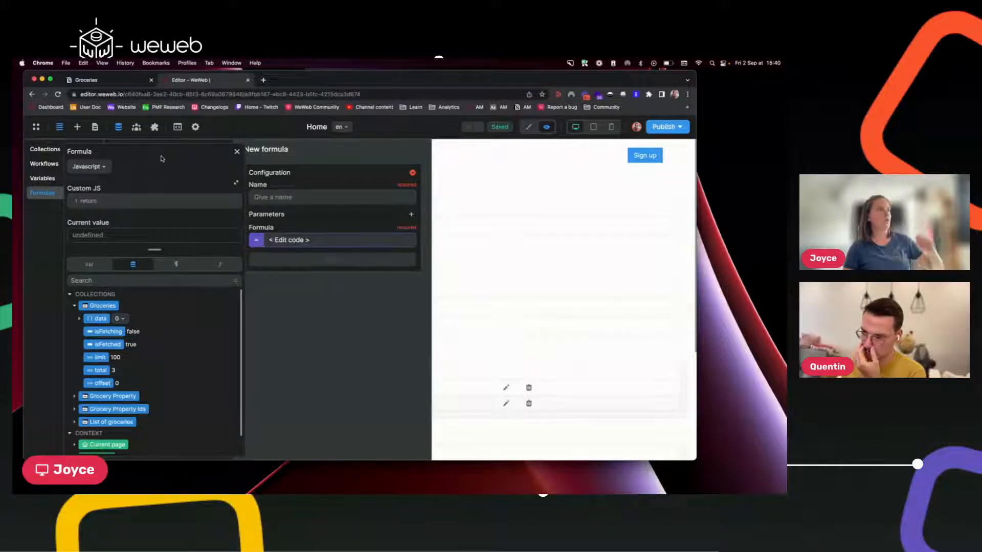
{"action": "left_click", "coordinate": [238, 152]}
{"action": "left_click", "coordinate": [297, 242]}
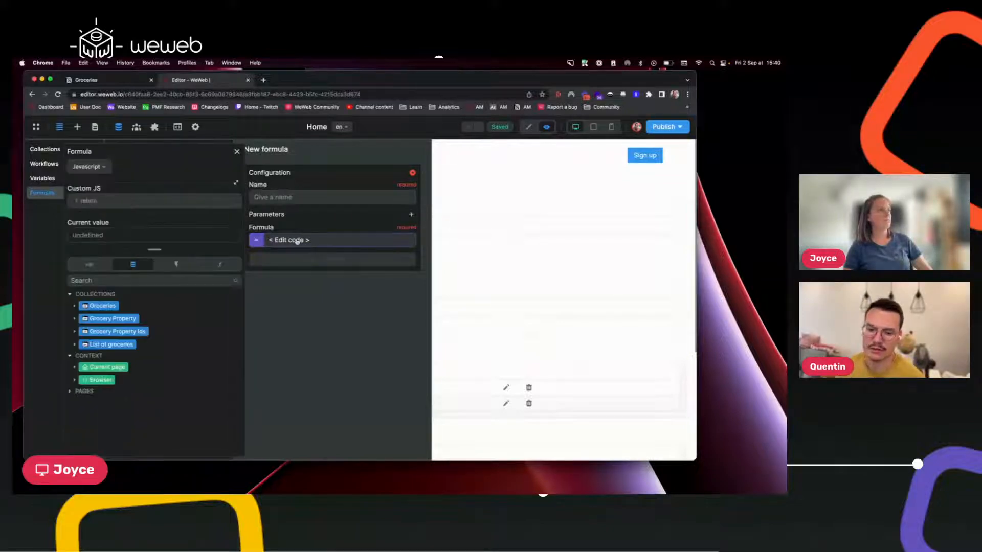
{"action": "left_click", "coordinate": [219, 265]}
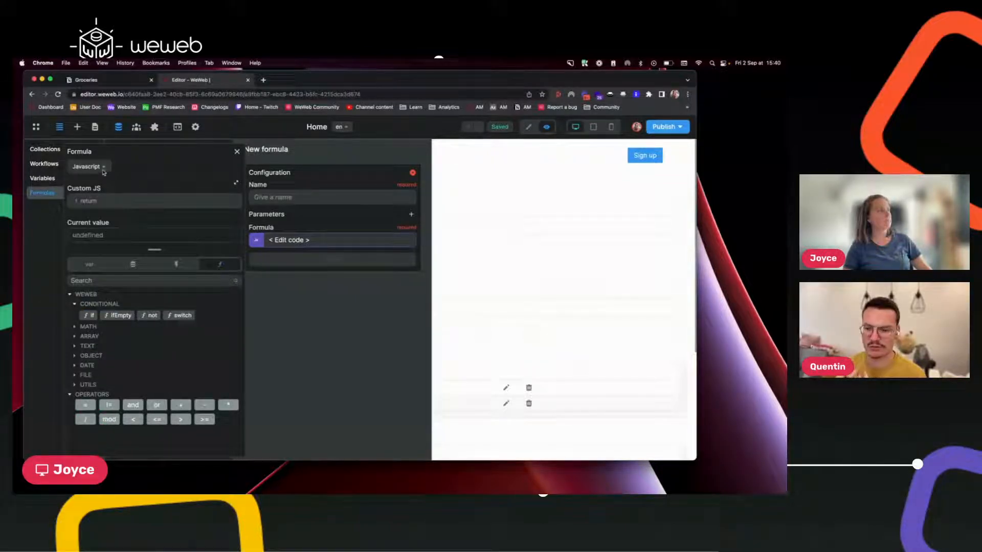
{"action": "left_click", "coordinate": [102, 171]}
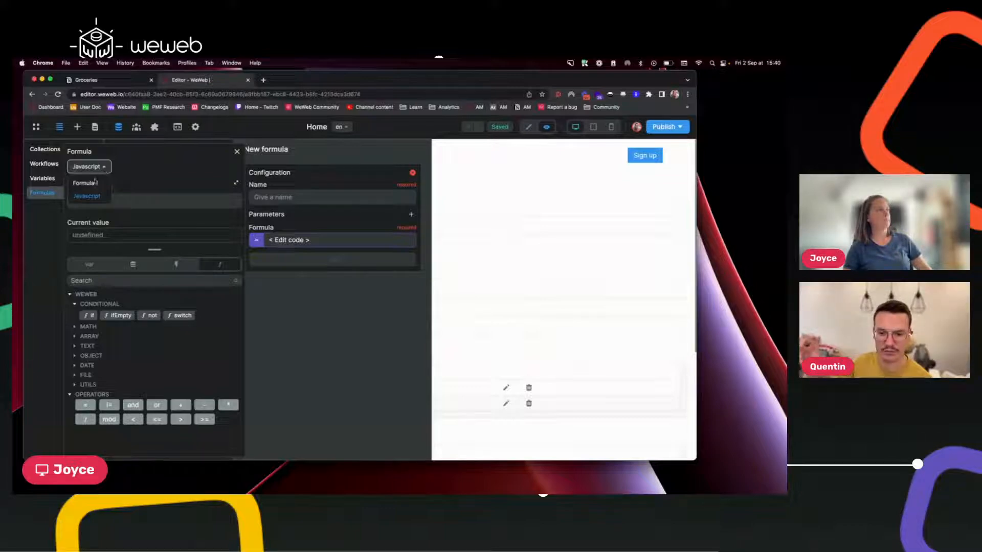
{"action": "left_click", "coordinate": [92, 184]}
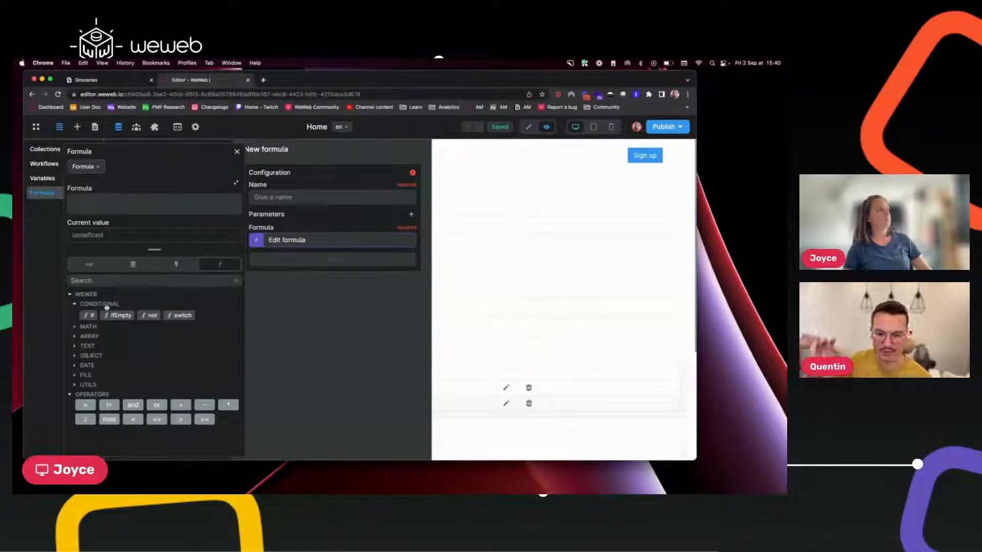
{"action": "left_click", "coordinate": [124, 206]}
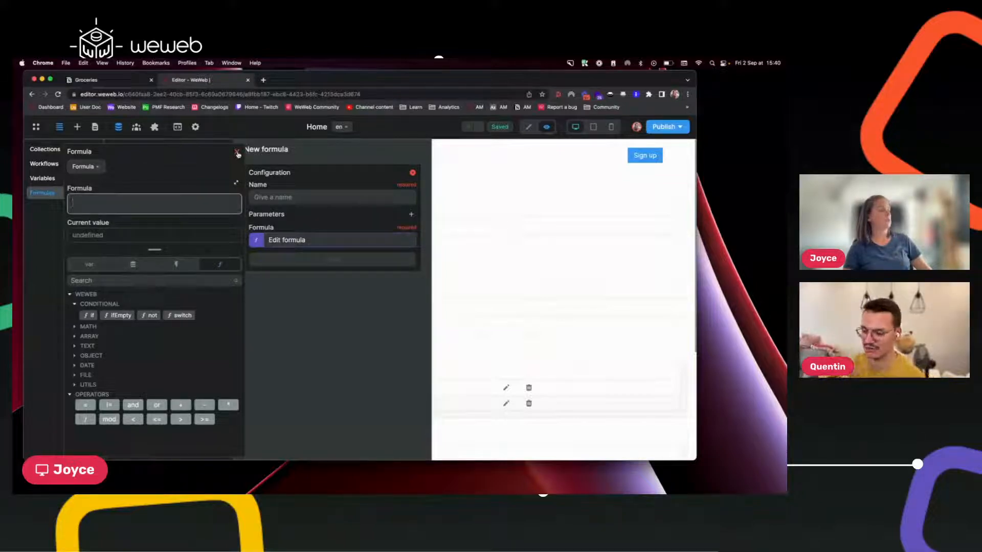
Browse the Groceries collection's data fields down to the first grocery item.
{"action": "left_click", "coordinate": [132, 265]}
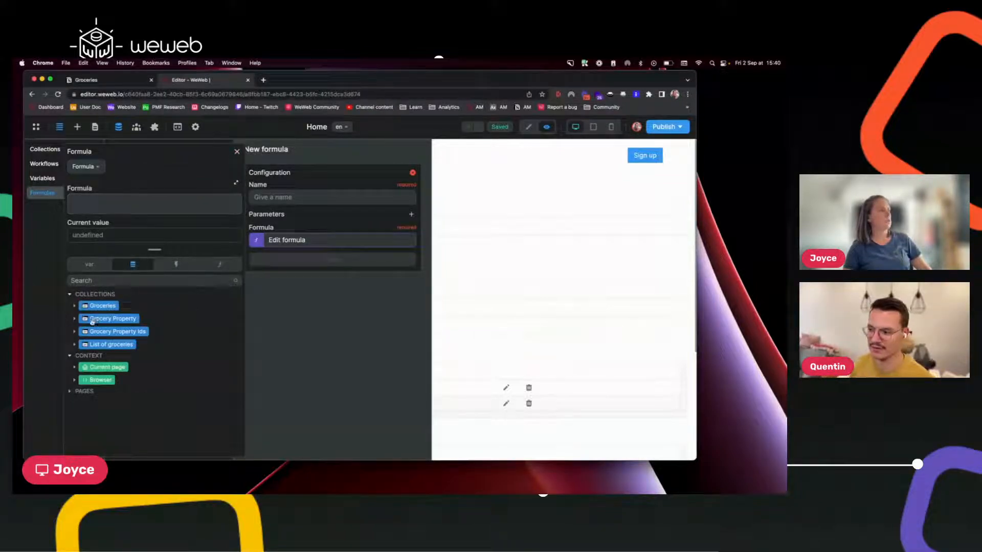
{"action": "left_click", "coordinate": [73, 309]}
{"action": "left_click", "coordinate": [79, 318]}
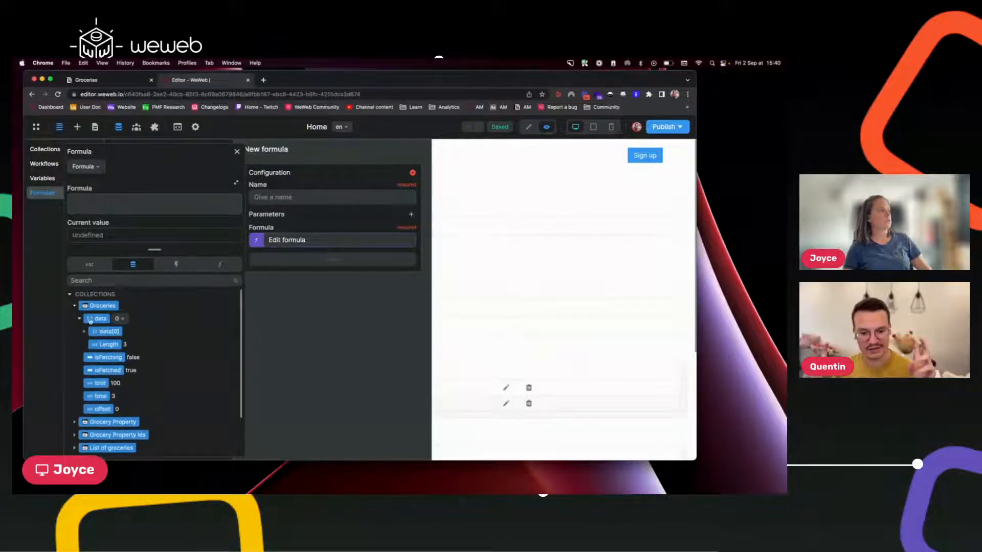
{"action": "left_click", "coordinate": [83, 333]}
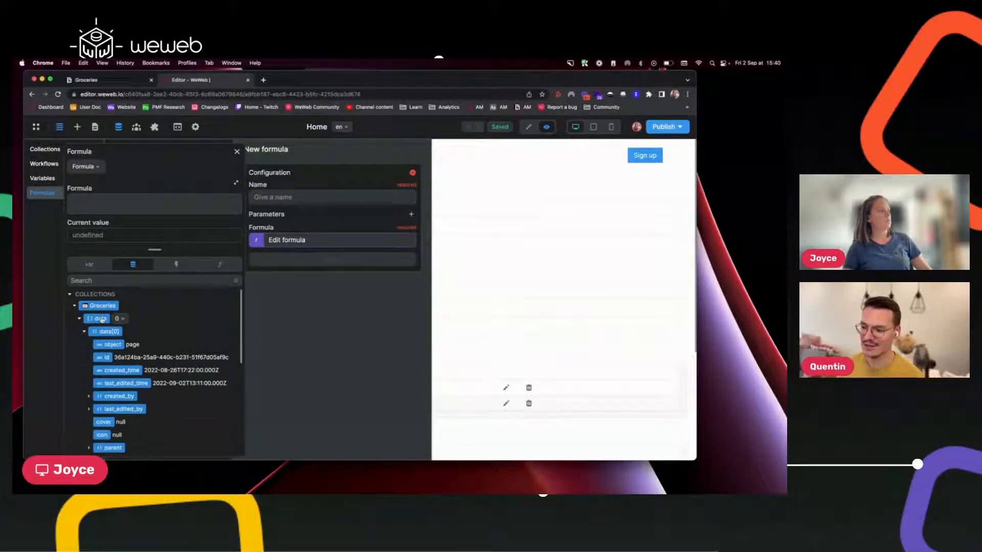
Test Groceries['data'] with [0] and .length, revert to plain data, then close the editor.
{"action": "left_click", "coordinate": [101, 319]}
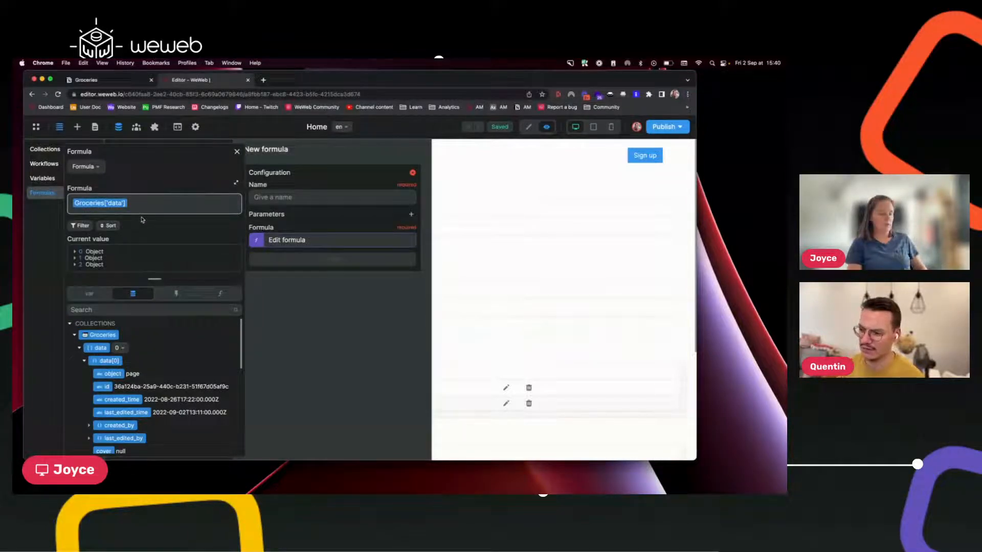
{"action": "type", "text": "[0]"}
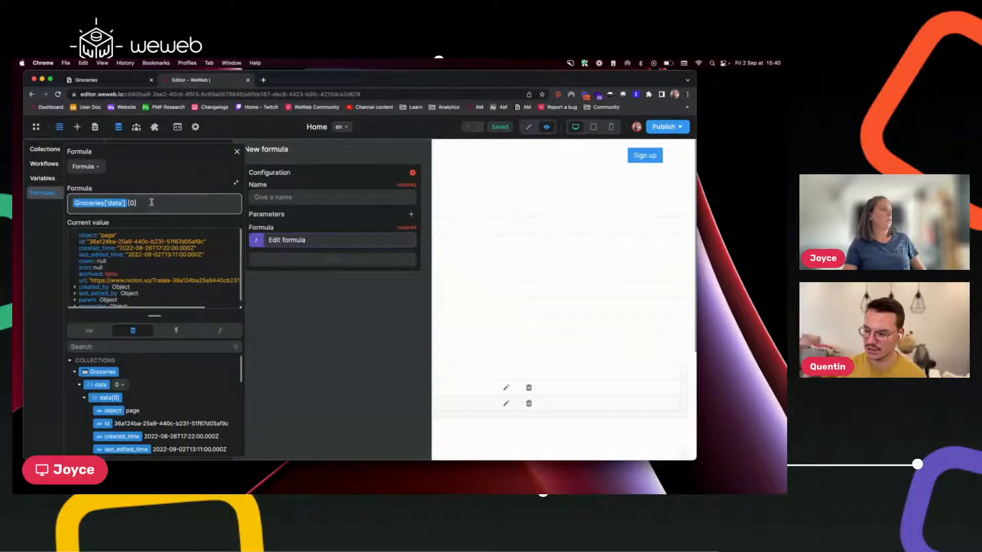
{"action": "key", "text": "BackSpace"}
{"action": "key", "text": "BackSpace"}
{"action": "key", "text": "BackSpace"}
{"action": "type", "text": ".len"}
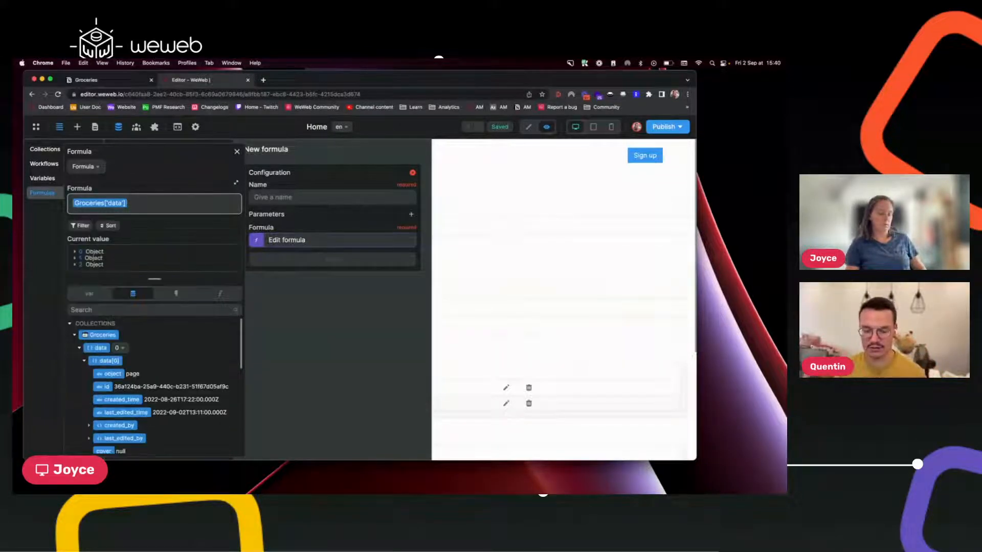
{"action": "type", "text": "gth"}
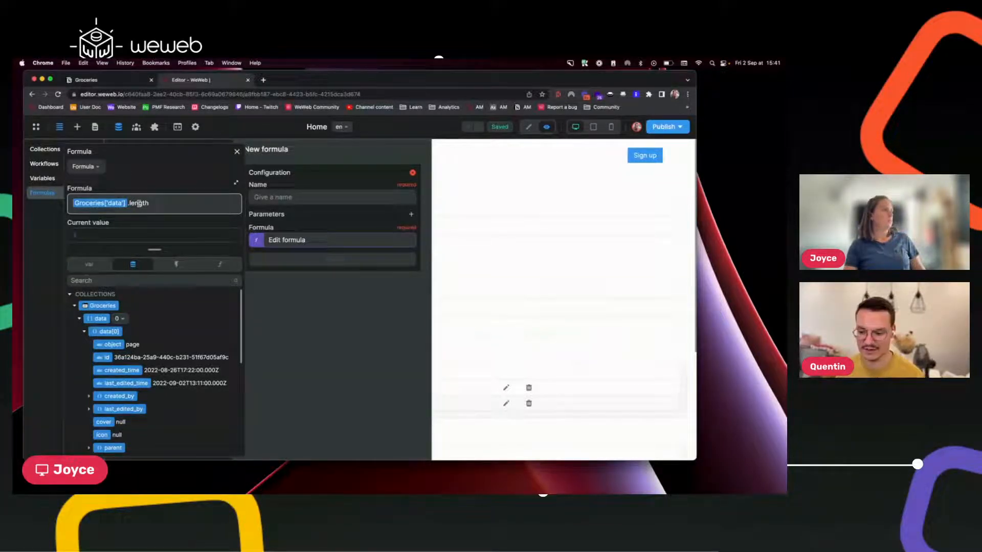
{"action": "double_click", "coordinate": [135, 204]}
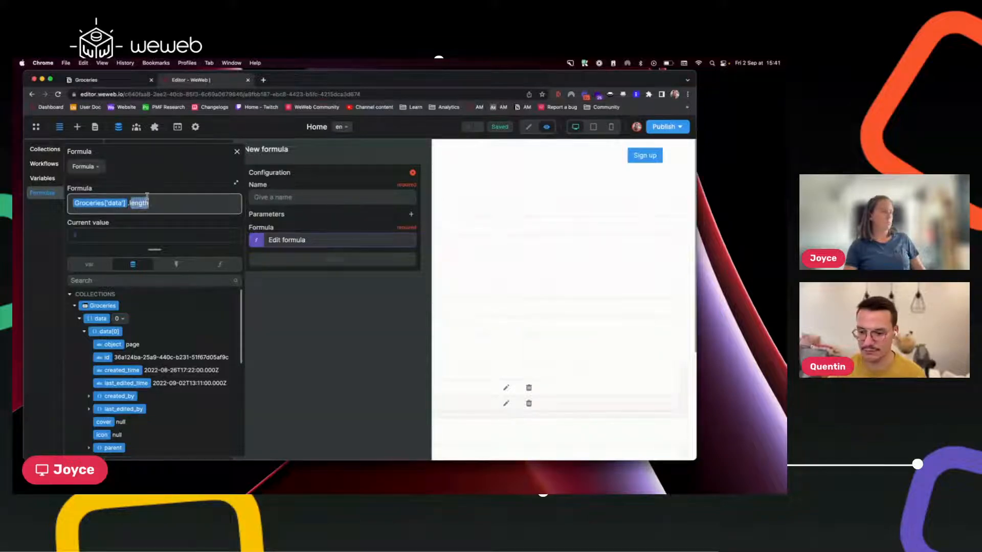
{"action": "key", "text": "BackSpace"}
{"action": "key", "text": "BackSpace"}
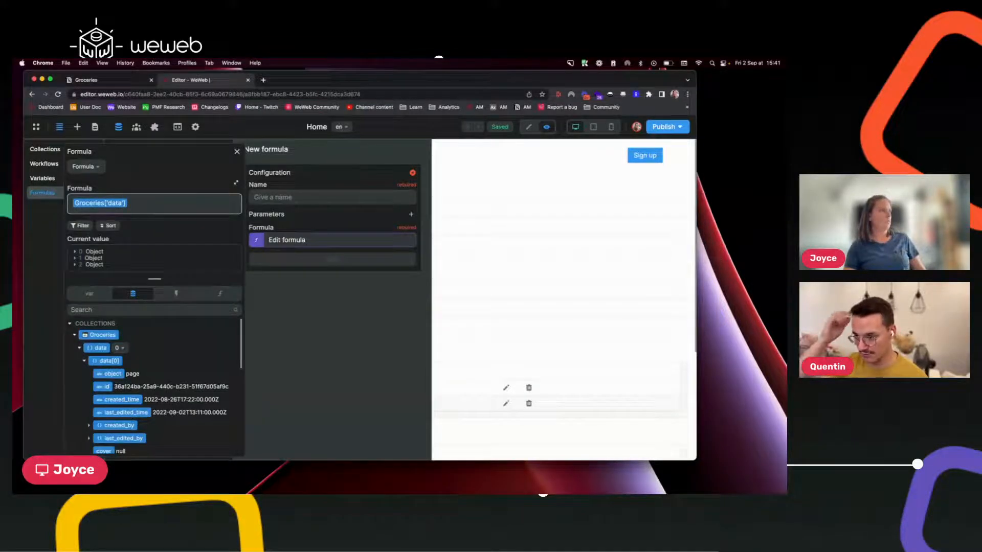
{"action": "left_click", "coordinate": [75, 259]}
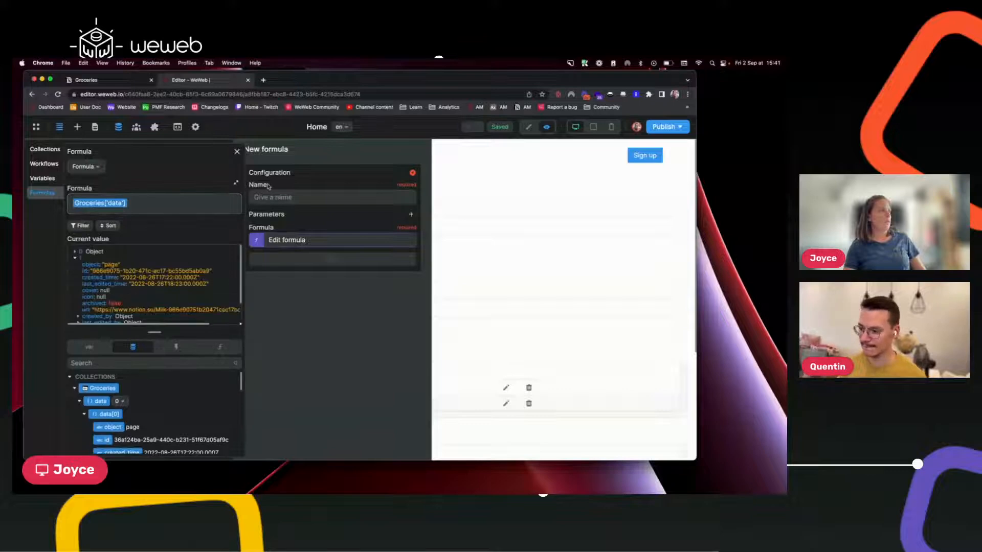
{"action": "left_click", "coordinate": [237, 152]}
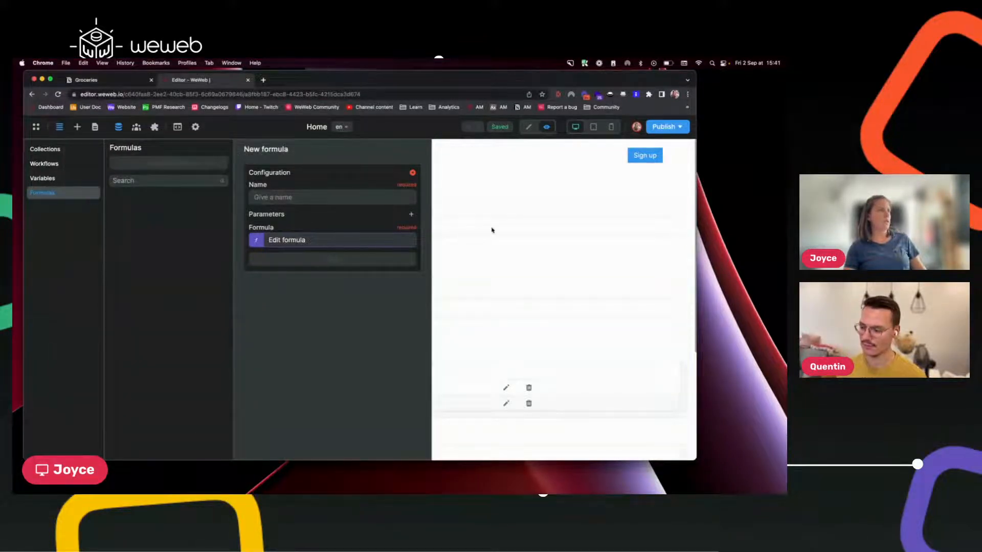
Review the Page ids list item's Items formula, then return to the New formula form.
{"action": "left_click", "coordinate": [446, 216]}
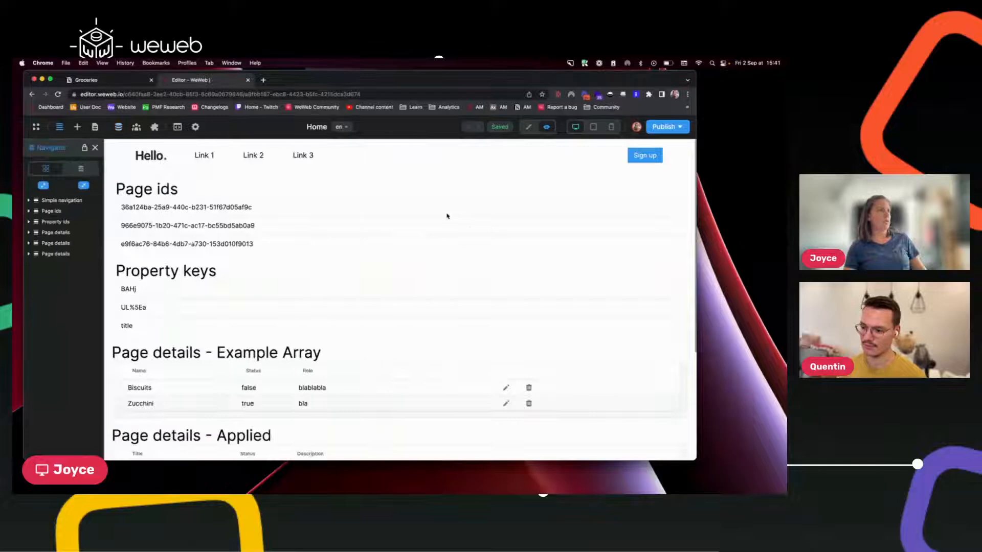
{"action": "left_click", "coordinate": [528, 127]}
{"action": "left_click", "coordinate": [247, 218]}
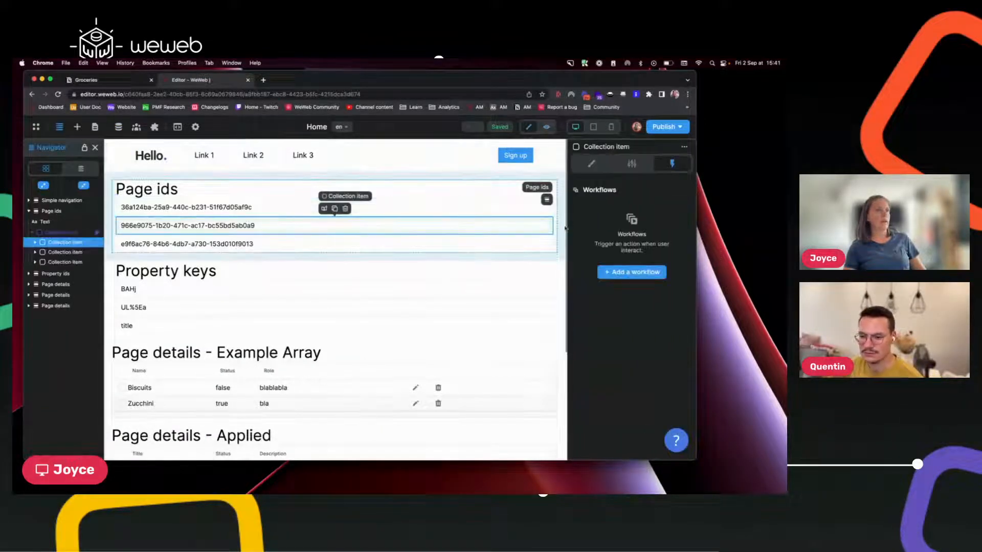
{"action": "left_click", "coordinate": [591, 164]}
{"action": "left_click", "coordinate": [593, 216]}
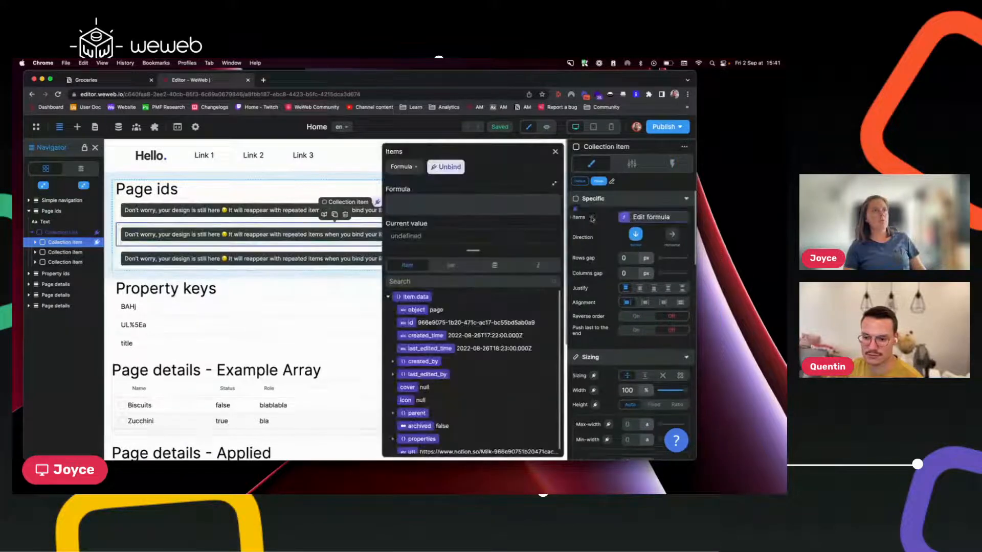
{"action": "left_click", "coordinate": [537, 266]}
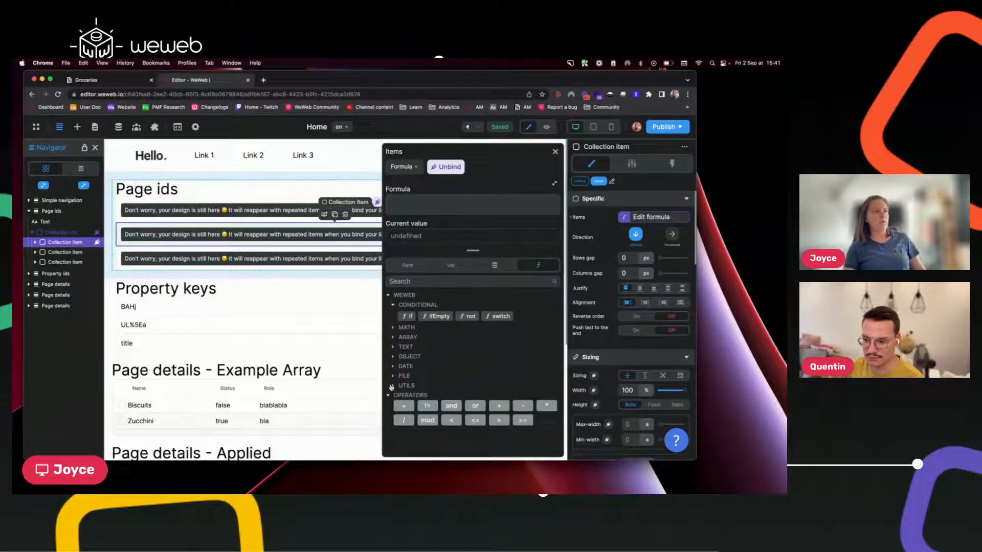
{"action": "left_click", "coordinate": [118, 127]}
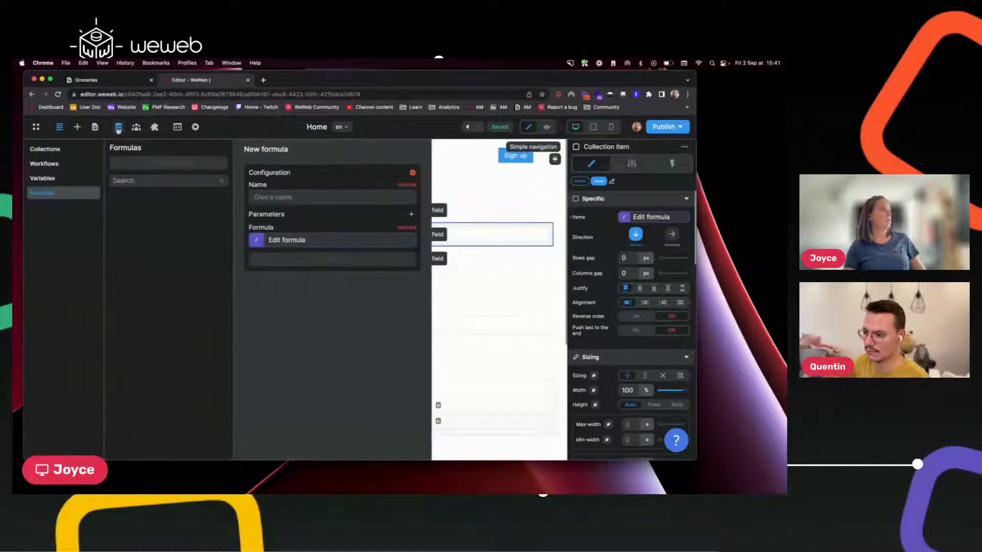
Name the new project formula 'bla' and save it.
{"action": "left_click", "coordinate": [299, 240]}
{"action": "left_click", "coordinate": [304, 196]}
{"action": "type", "text": "bla"}
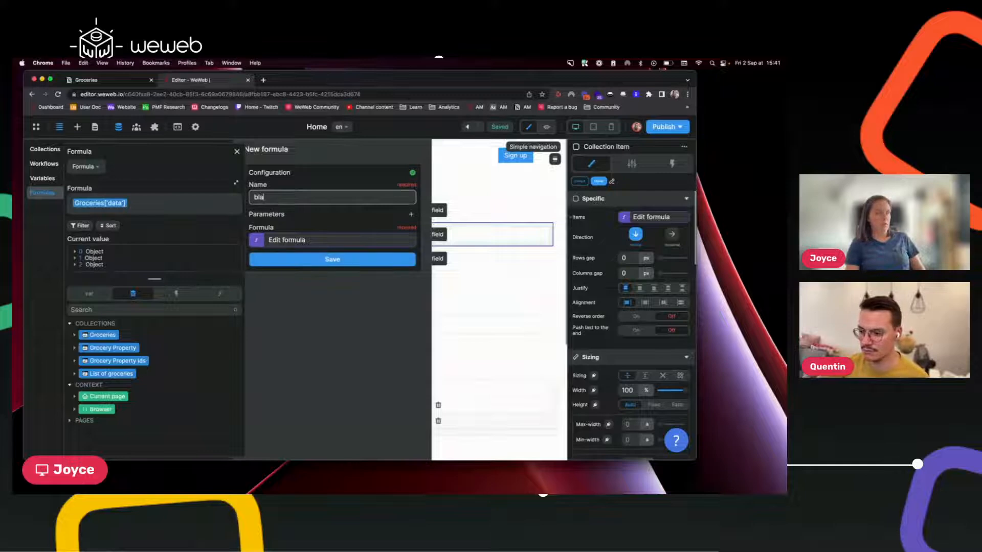
{"action": "left_click", "coordinate": [335, 260]}
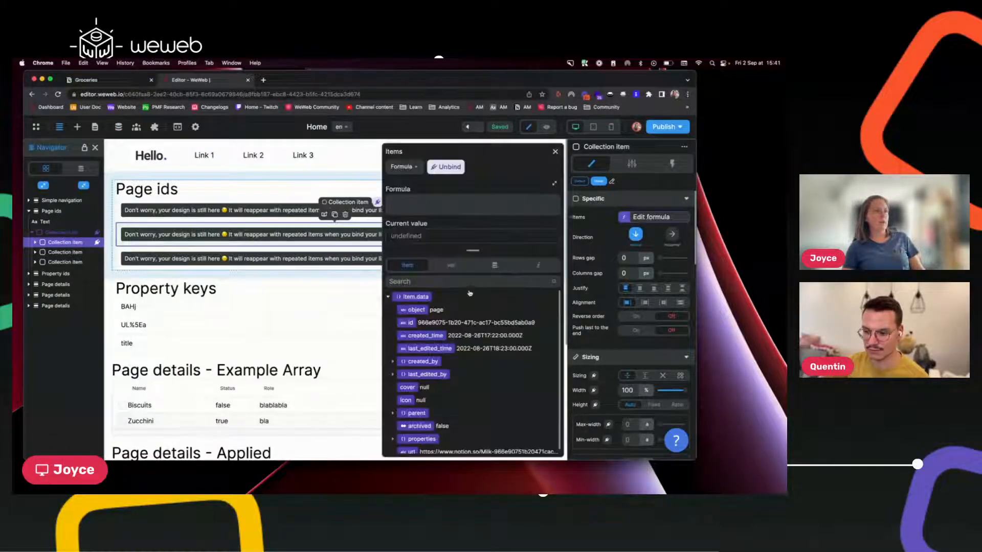
Bind the Page ids list's Items to the bla formula, then unbind it.
{"action": "left_click", "coordinate": [538, 265]}
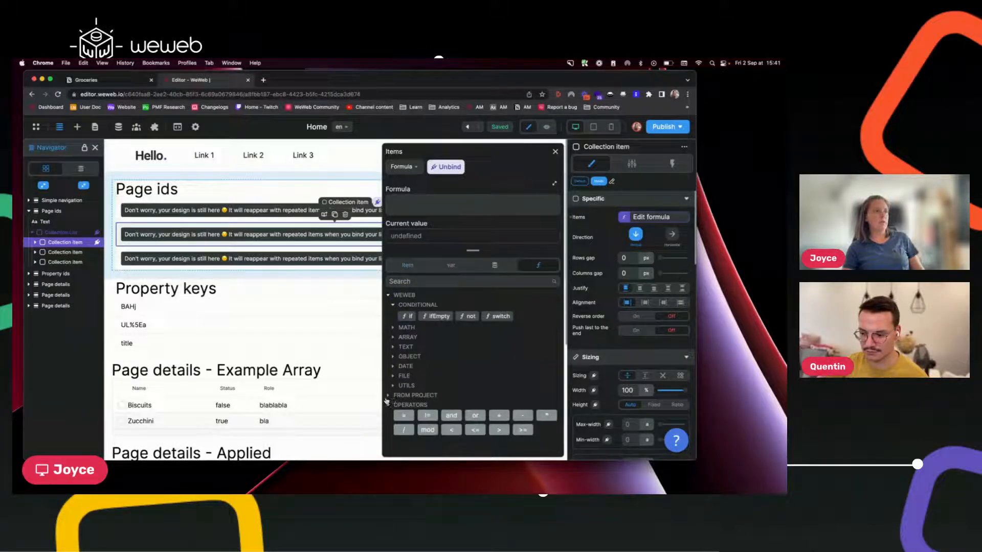
{"action": "left_click", "coordinate": [413, 397]}
{"action": "left_click", "coordinate": [412, 406]}
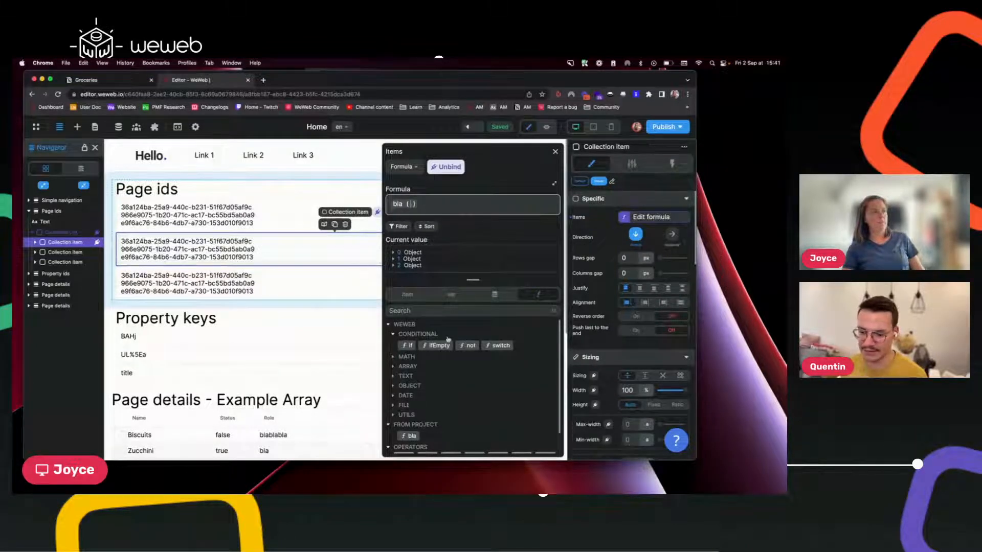
{"action": "left_click", "coordinate": [457, 167]}
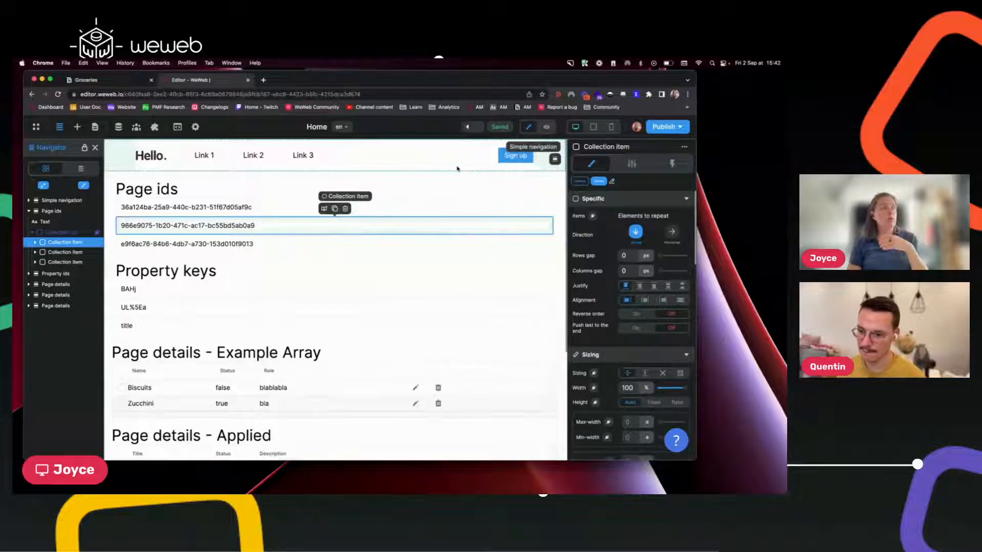
Reopen the Data panel and switch to its Collections list.
{"action": "left_click", "coordinate": [118, 126]}
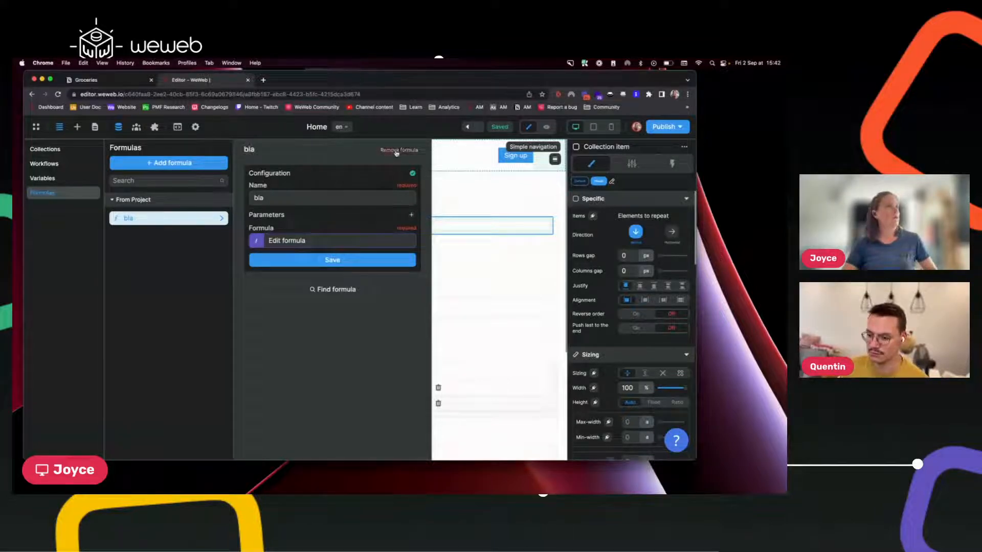
{"action": "left_click", "coordinate": [476, 216]}
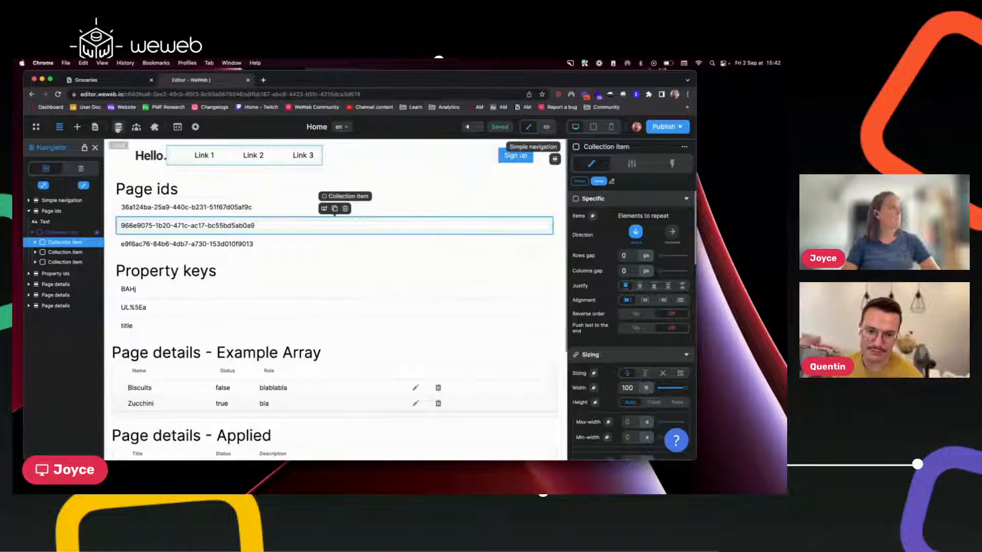
{"action": "left_click", "coordinate": [118, 127]}
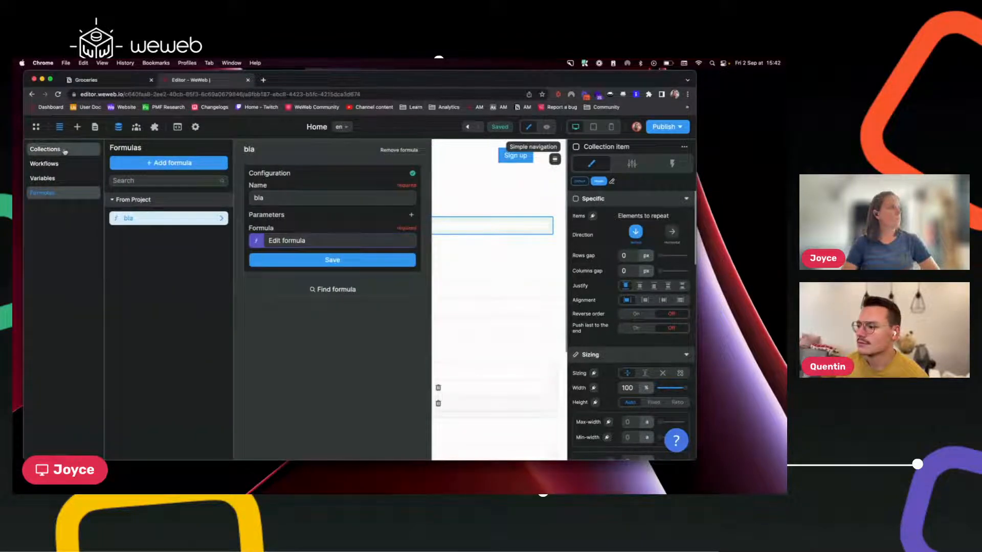
{"action": "left_click", "coordinate": [46, 149]}
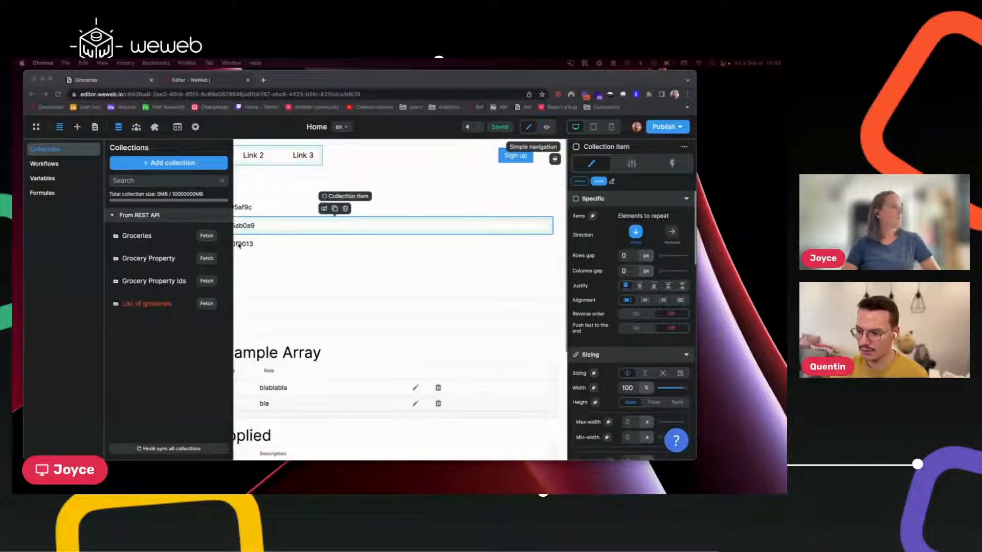
Open the List of groceries collection and expand its Method, URL and Headers configuration.
{"action": "left_click", "coordinate": [152, 305]}
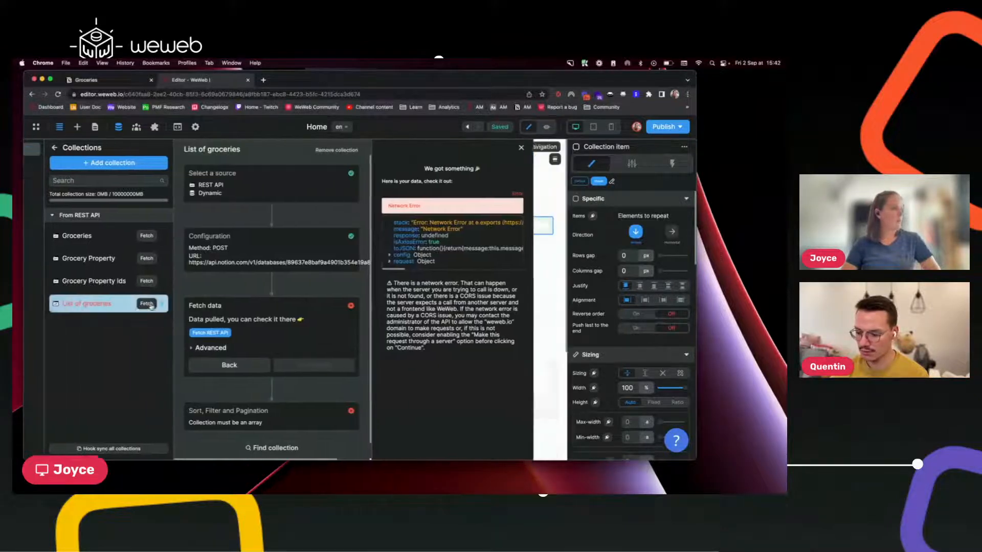
{"action": "left_click", "coordinate": [263, 253]}
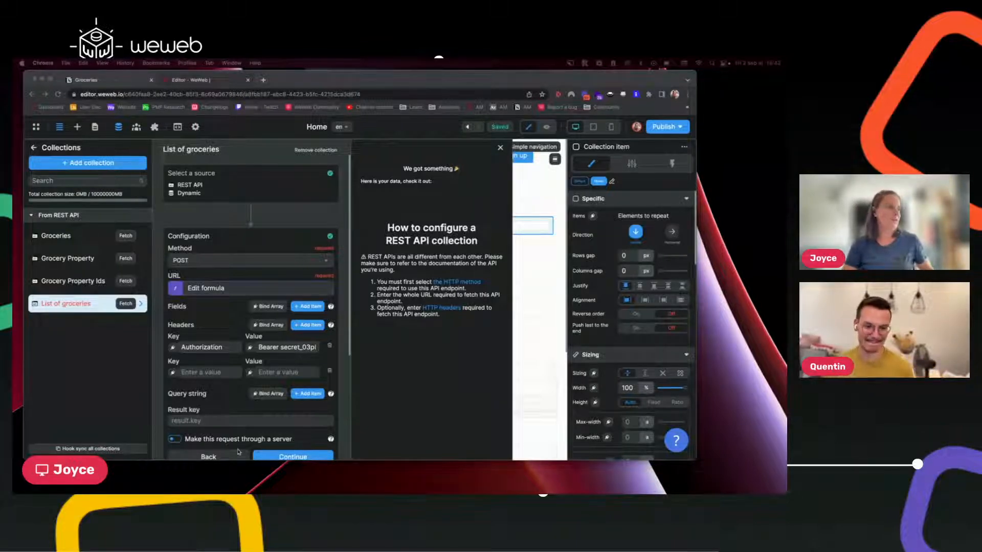
Add a Notion-Version header set to 2022-06-28, retry the fetch, and reopen Configuration.
{"action": "left_click", "coordinate": [211, 373]}
{"action": "type", "text": "N"}
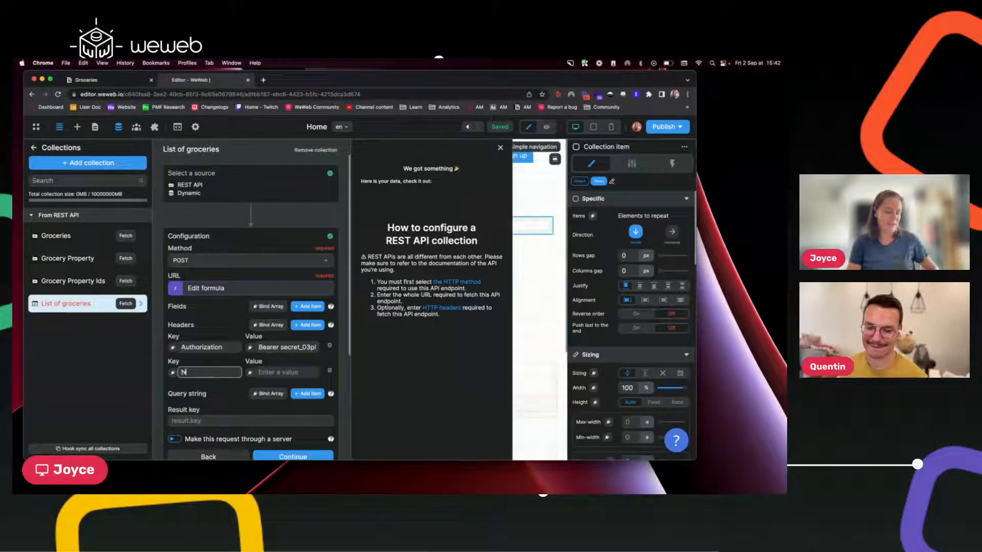
{"action": "type", "text": "otion-Version"}
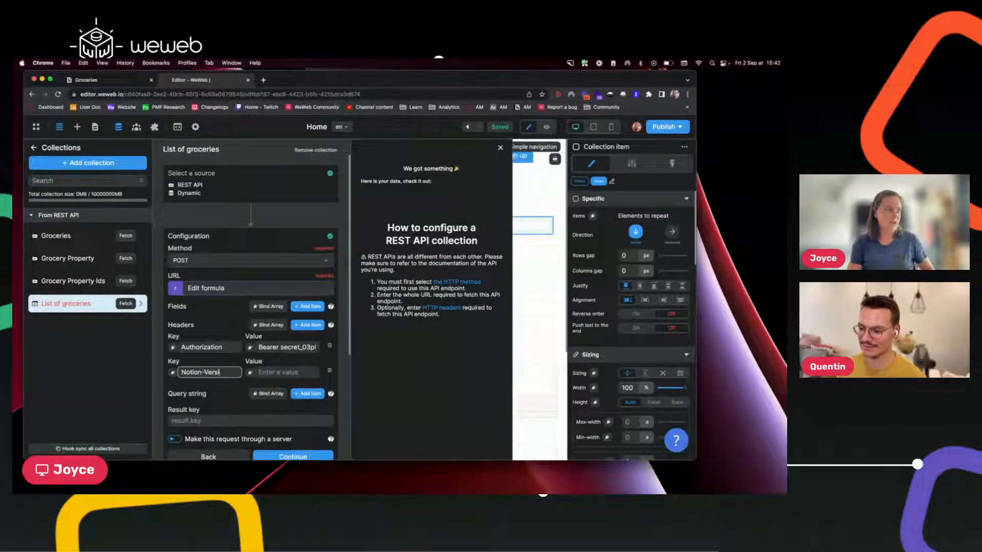
{"action": "left_click", "coordinate": [271, 372]}
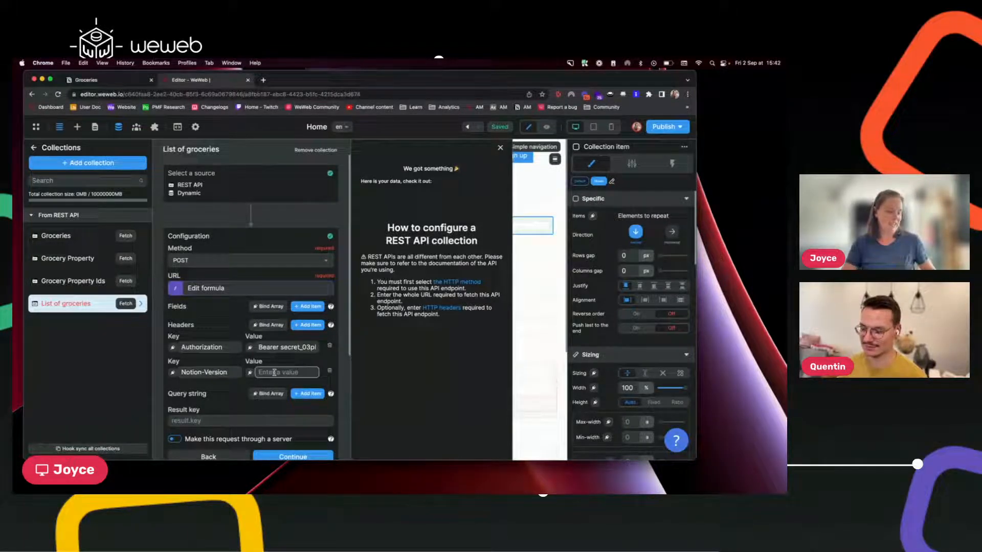
{"action": "type", "text": "2022-06-28"}
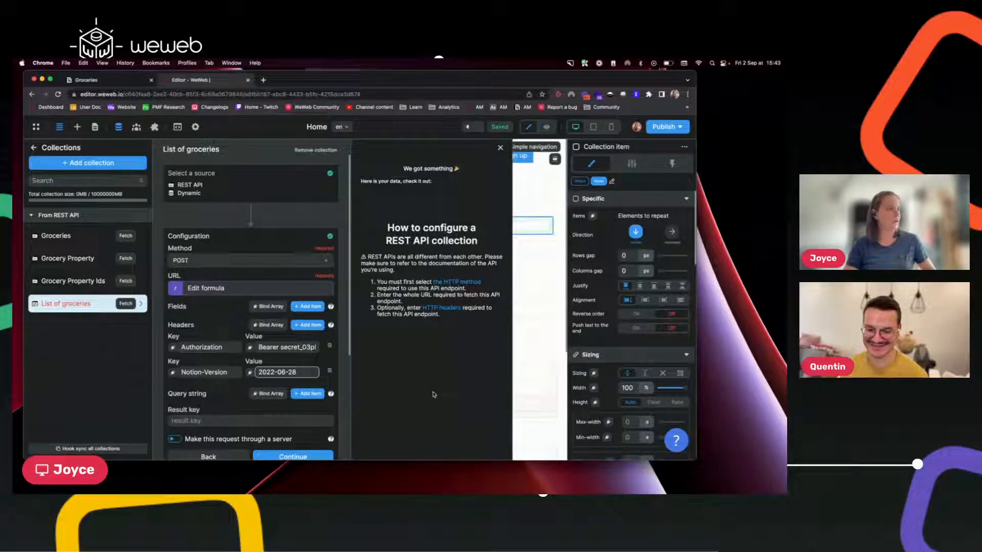
{"action": "scroll", "coordinate": [307, 409], "scroll_direction": "down", "scroll_amount": 2}
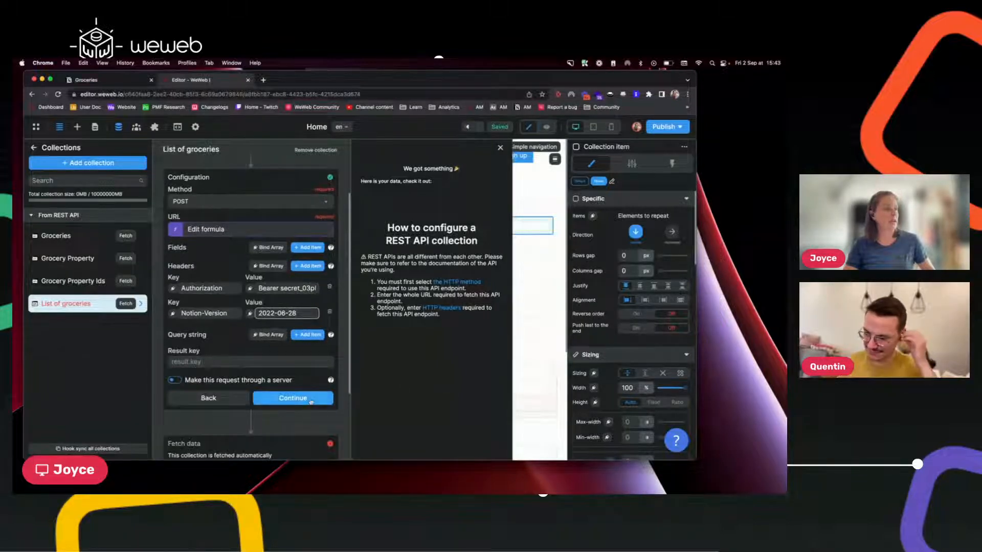
{"action": "left_click", "coordinate": [307, 399]}
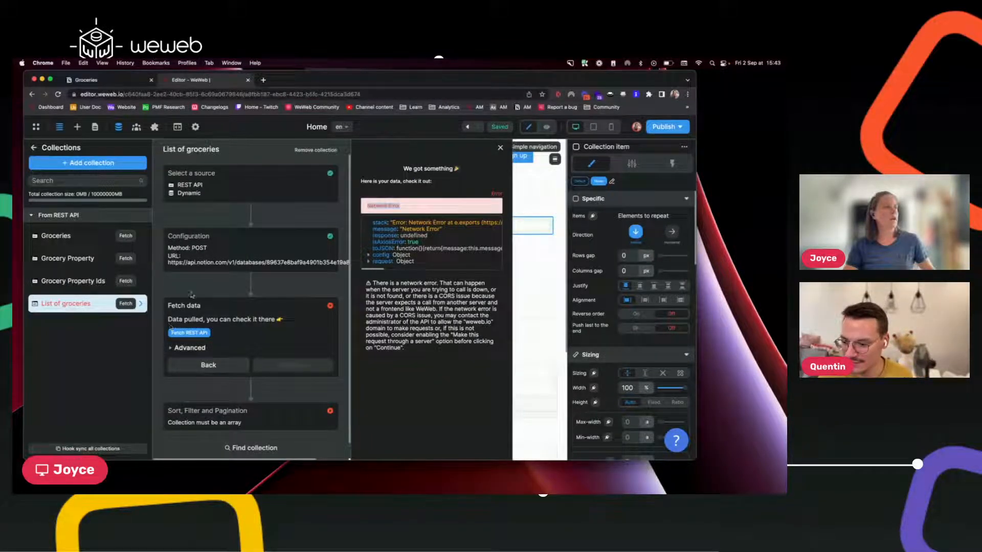
{"action": "left_click", "coordinate": [244, 242]}
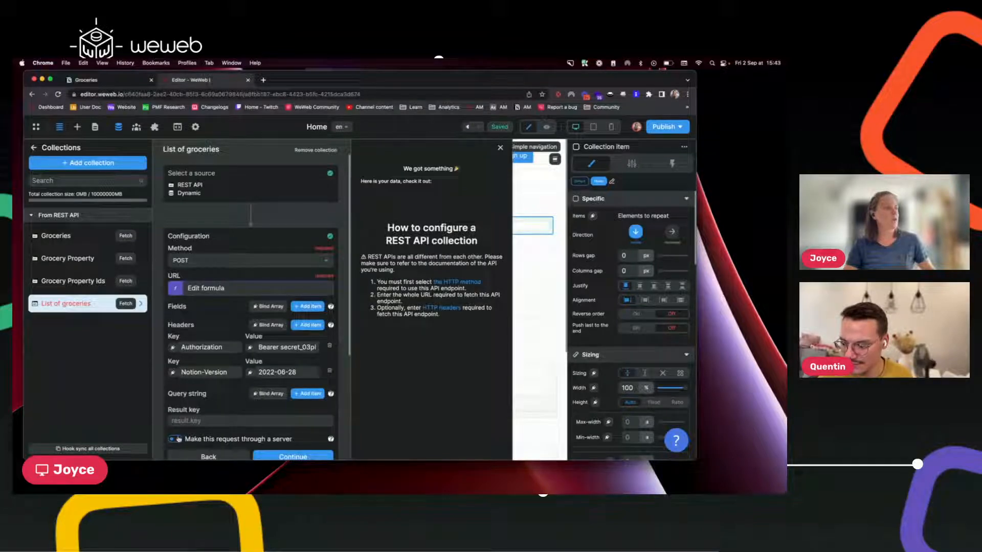
Enable 'Make this request through a server', refetch, and inspect the 3 returned results.
{"action": "left_click", "coordinate": [176, 440]}
{"action": "scroll", "coordinate": [222, 421], "scroll_direction": "down", "scroll_amount": 1}
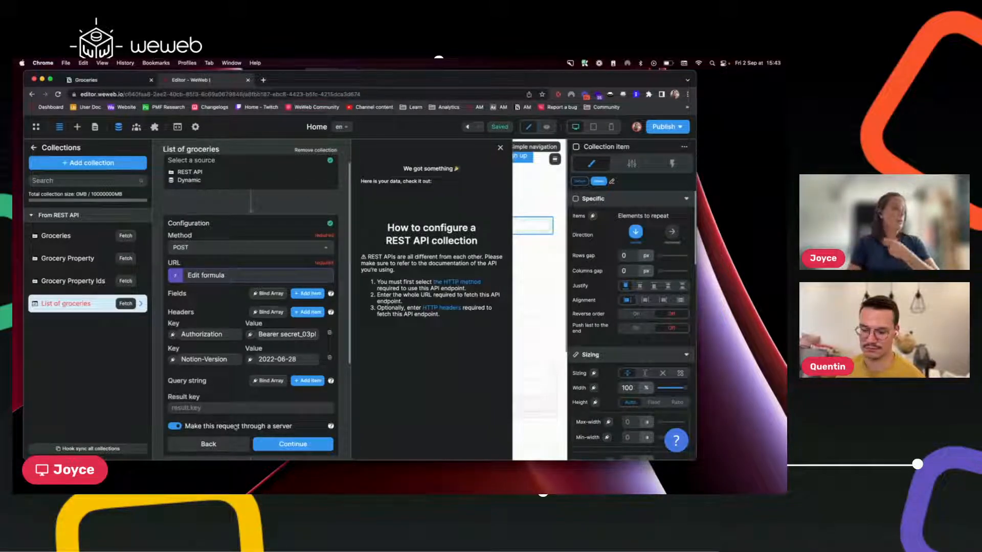
{"action": "mouse_move", "coordinate": [331, 426]}
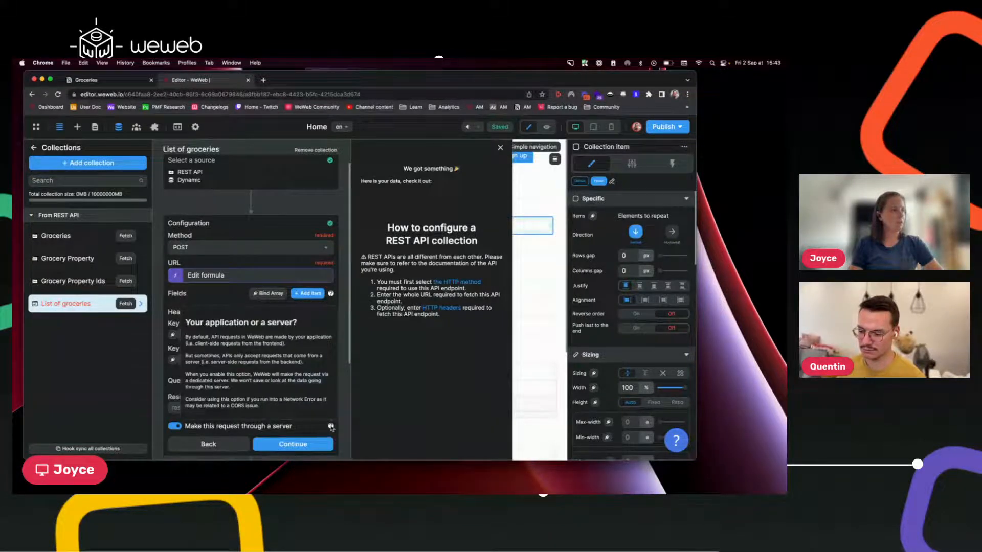
{"action": "left_click", "coordinate": [271, 443]}
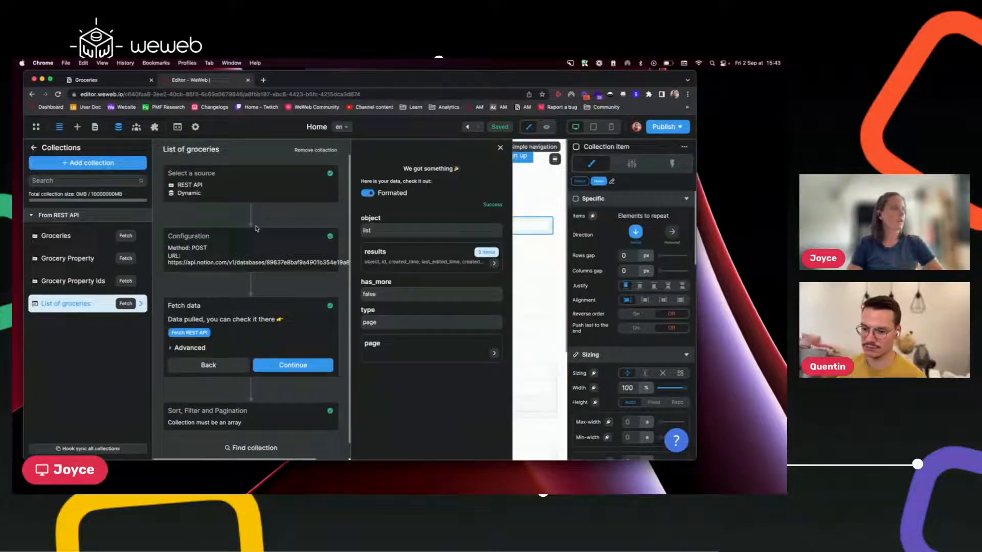
{"action": "left_click", "coordinate": [400, 254]}
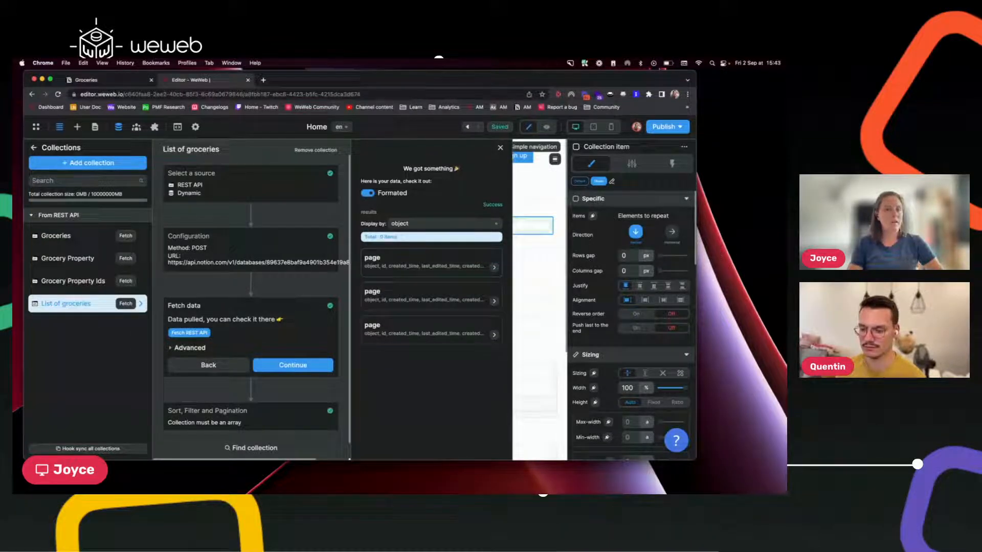
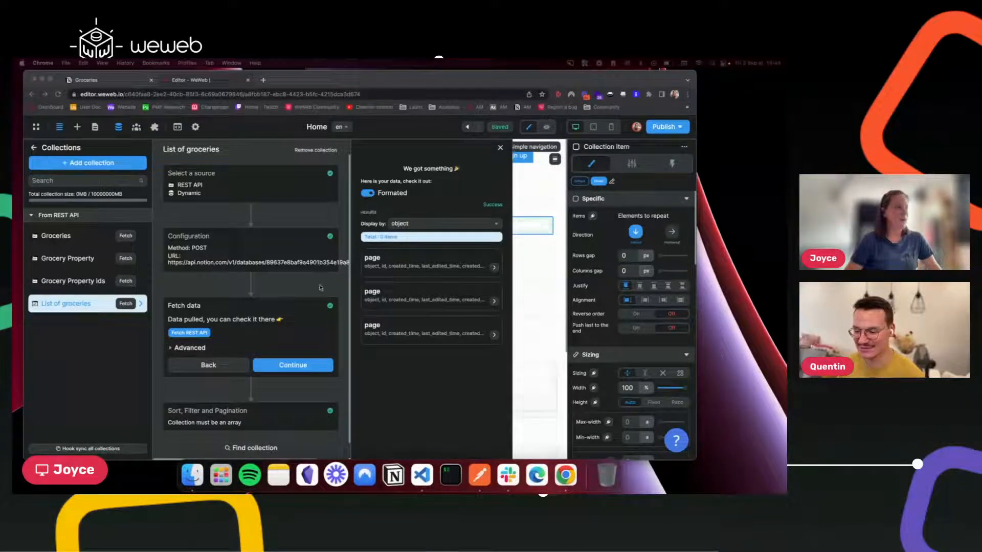
Turn off Formated, expand the page and results nodes, and reopen the request configuration.
{"action": "left_click", "coordinate": [367, 194]}
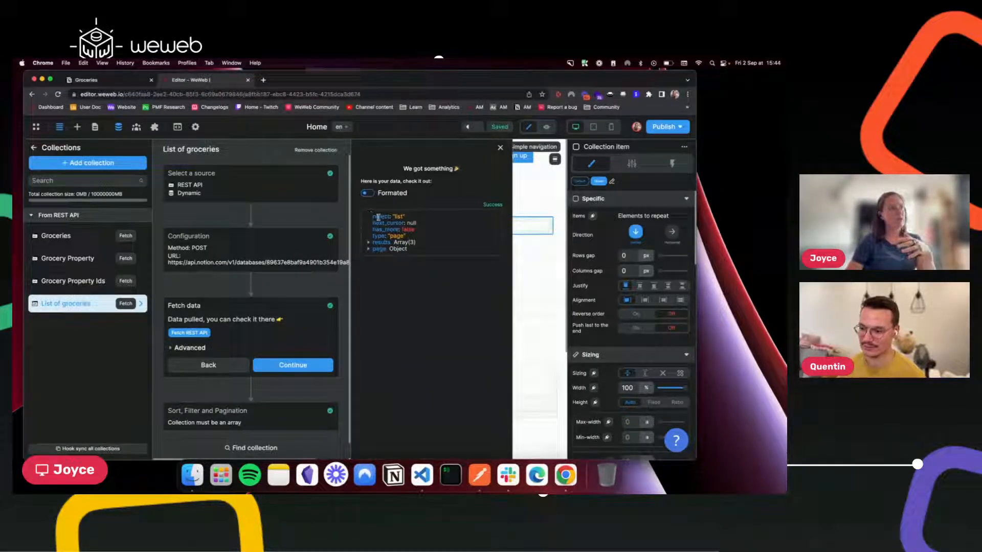
{"action": "left_click", "coordinate": [368, 249]}
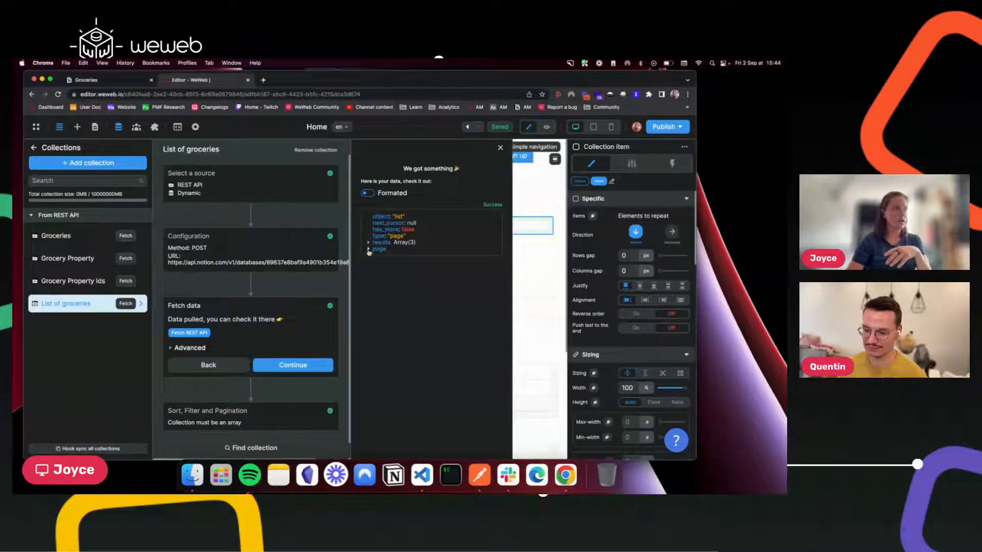
{"action": "left_click", "coordinate": [369, 242]}
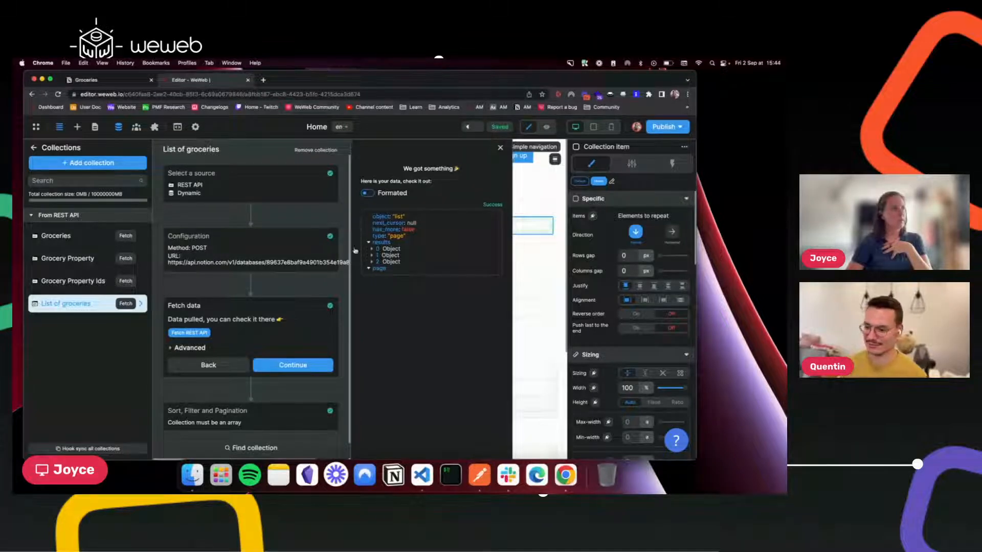
{"action": "left_click", "coordinate": [257, 254]}
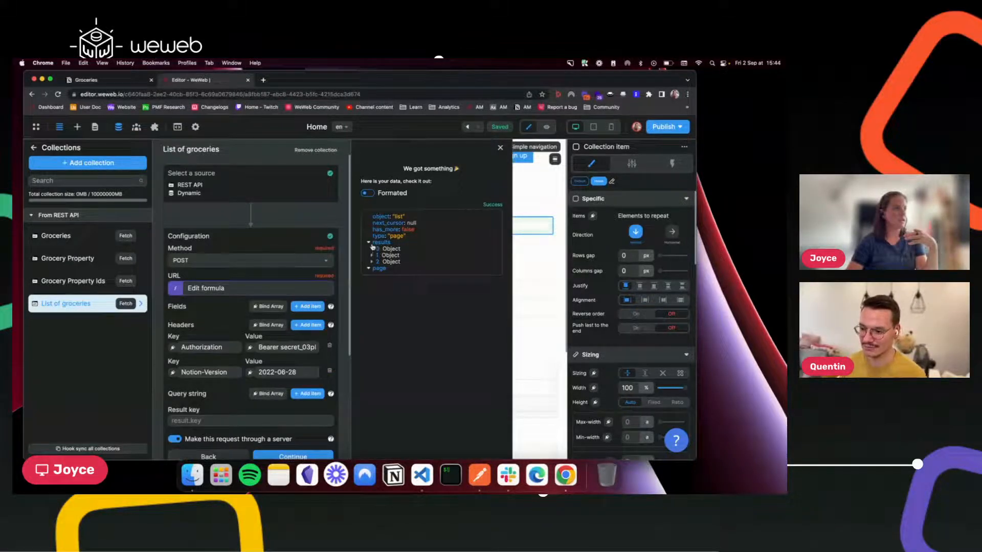
Set the collection's Result key to 'results' and continue to refetch.
{"action": "left_click", "coordinate": [221, 422]}
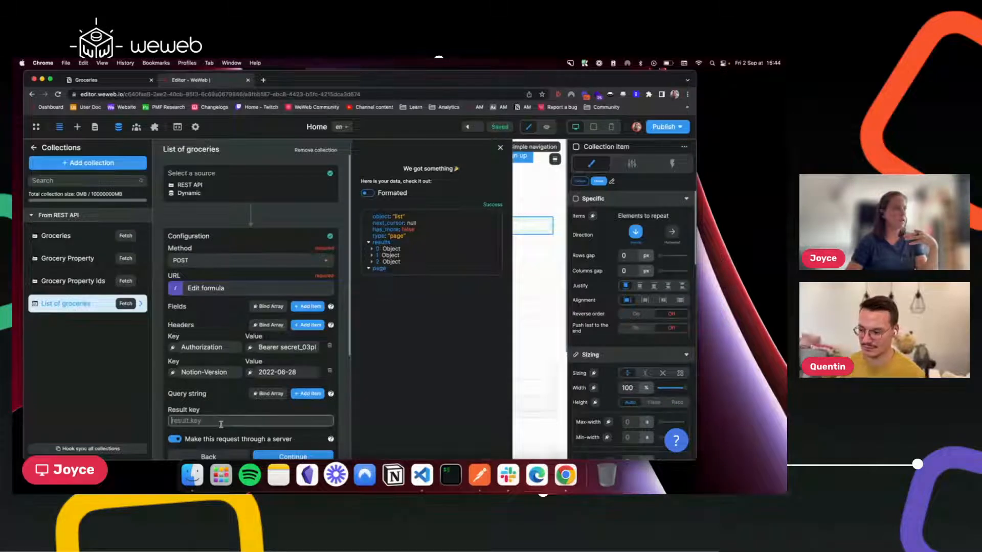
{"action": "type", "text": "results"}
{"action": "scroll", "coordinate": [292, 448], "scroll_direction": "down", "scroll_amount": 1}
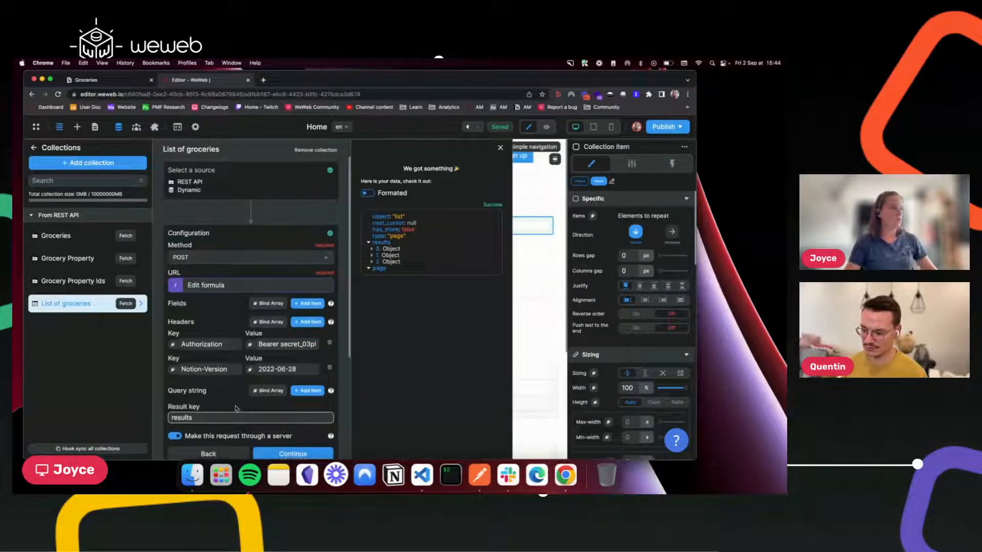
{"action": "left_click", "coordinate": [292, 449]}
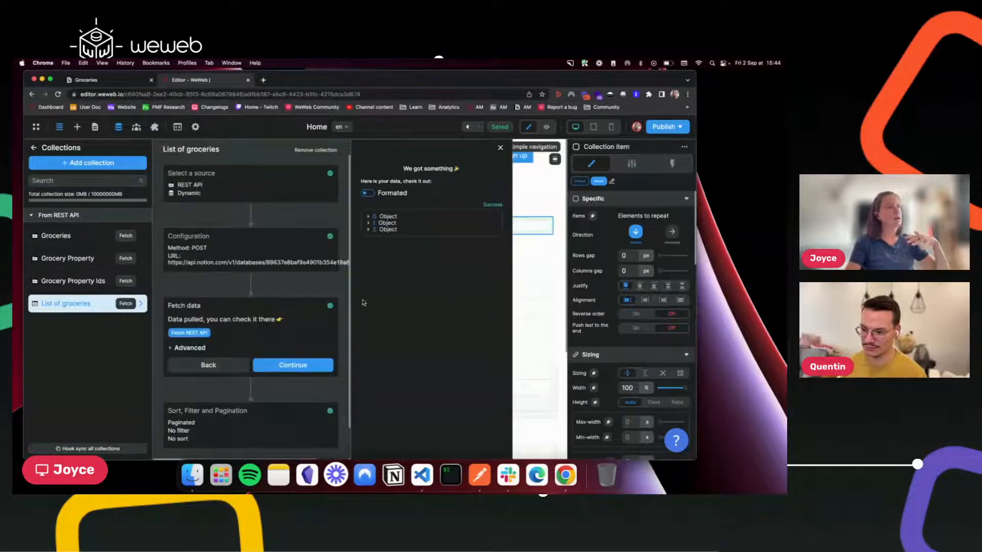
Expand grocery items 0, 1 and 2, then turn the Formated view back on.
{"action": "left_click", "coordinate": [368, 216]}
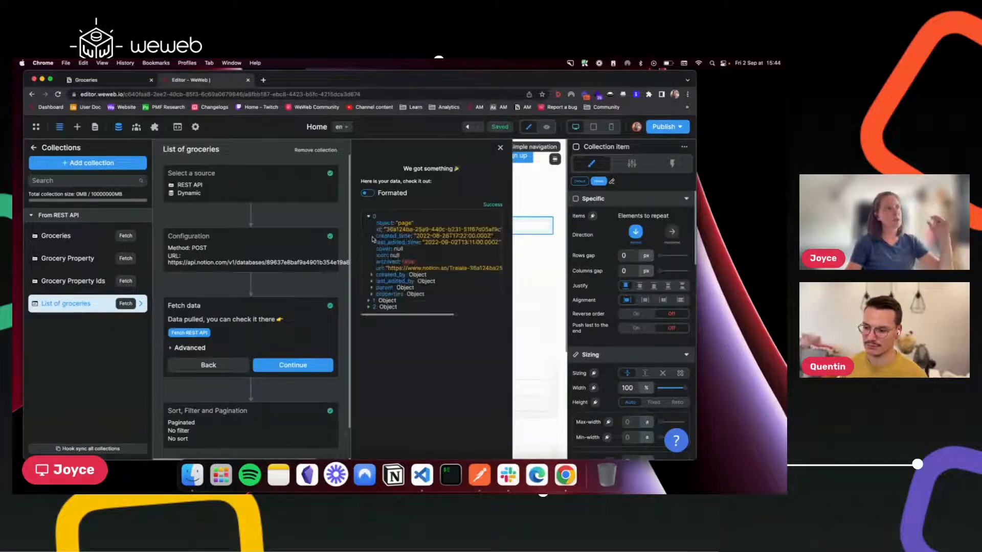
{"action": "left_click", "coordinate": [368, 301]}
{"action": "left_click", "coordinate": [368, 385]}
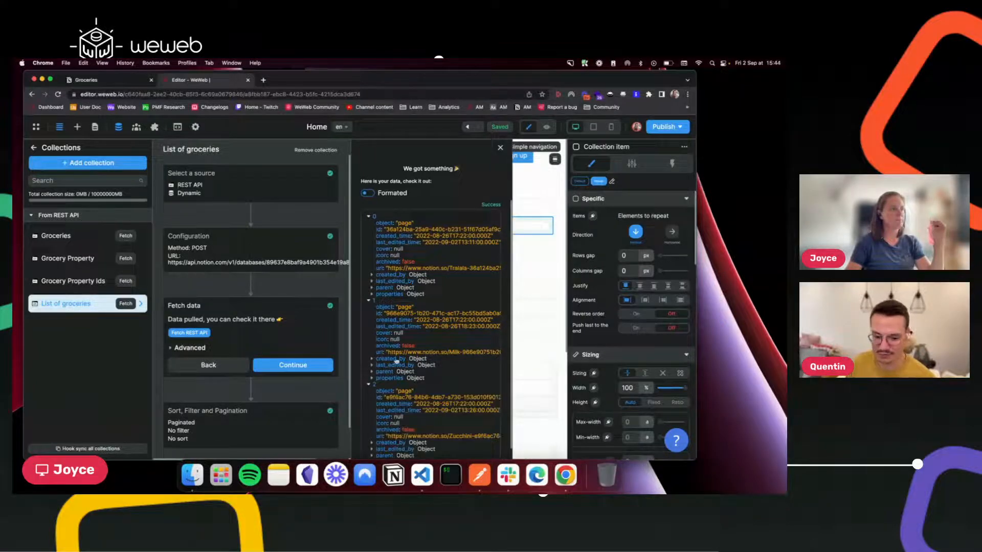
{"action": "scroll", "coordinate": [424, 407], "scroll_direction": "down", "scroll_amount": 1}
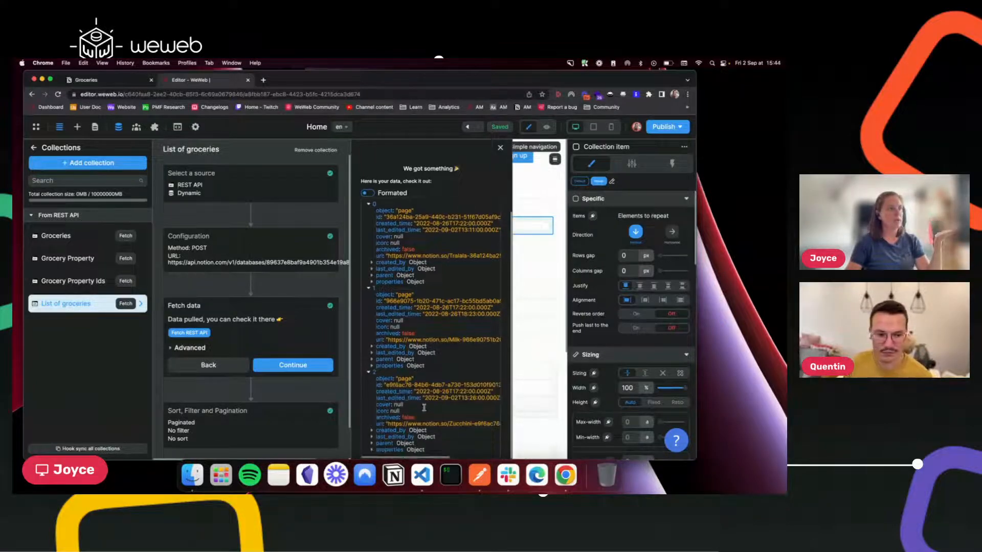
{"action": "left_click", "coordinate": [367, 193]}
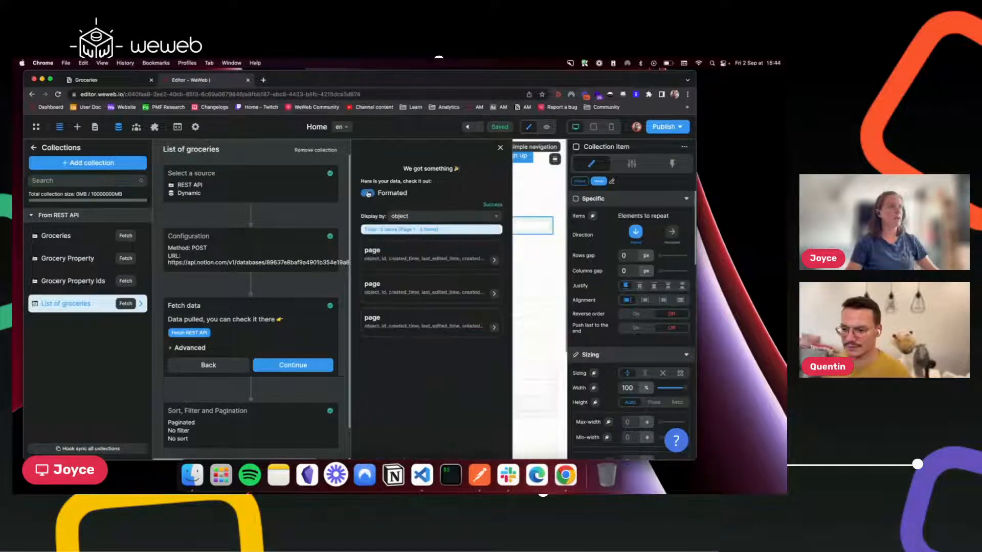
Try labelling items by id, then created_time, then object, and open the first page's fields.
{"action": "left_click", "coordinate": [437, 217]}
{"action": "left_click", "coordinate": [406, 245]}
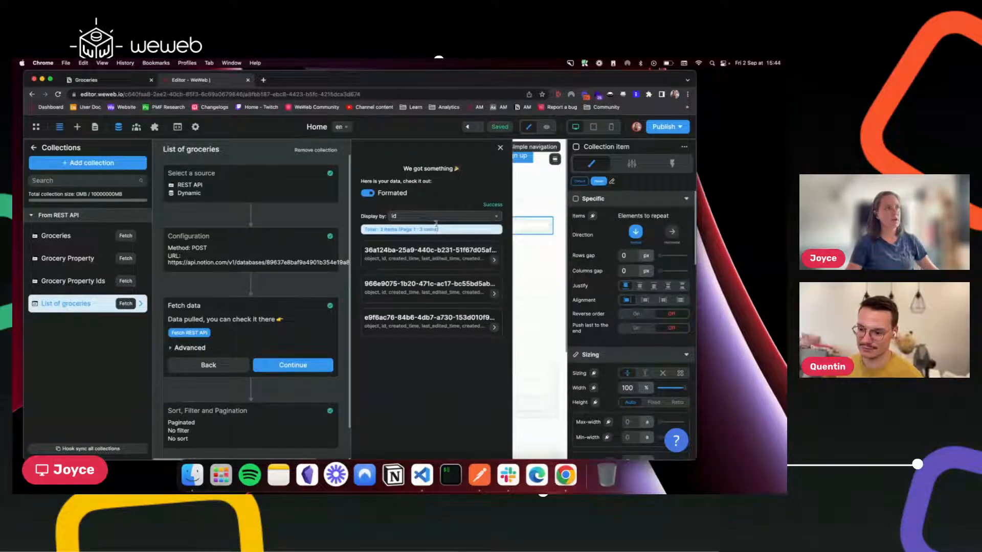
{"action": "left_click", "coordinate": [437, 219]}
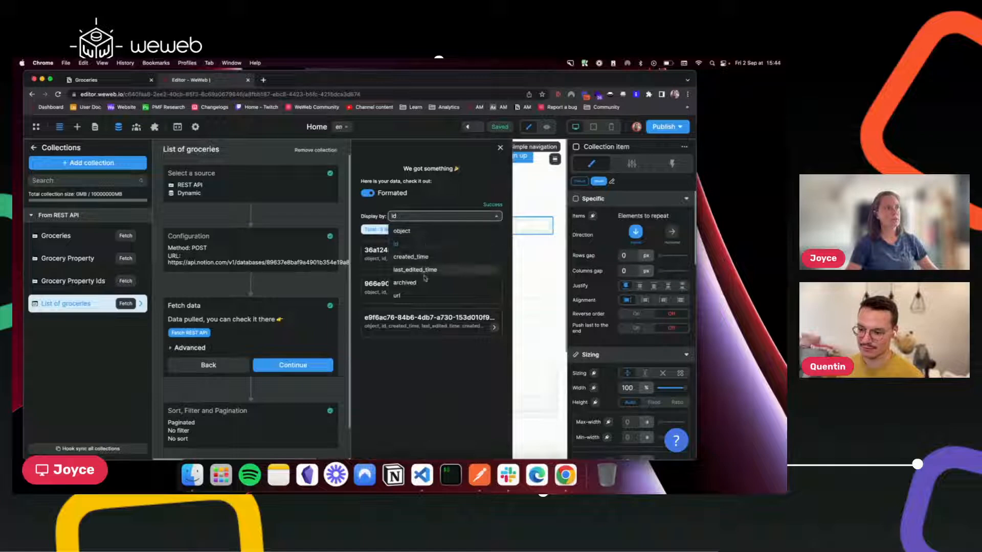
{"action": "left_click", "coordinate": [424, 258]}
{"action": "left_click", "coordinate": [422, 217]}
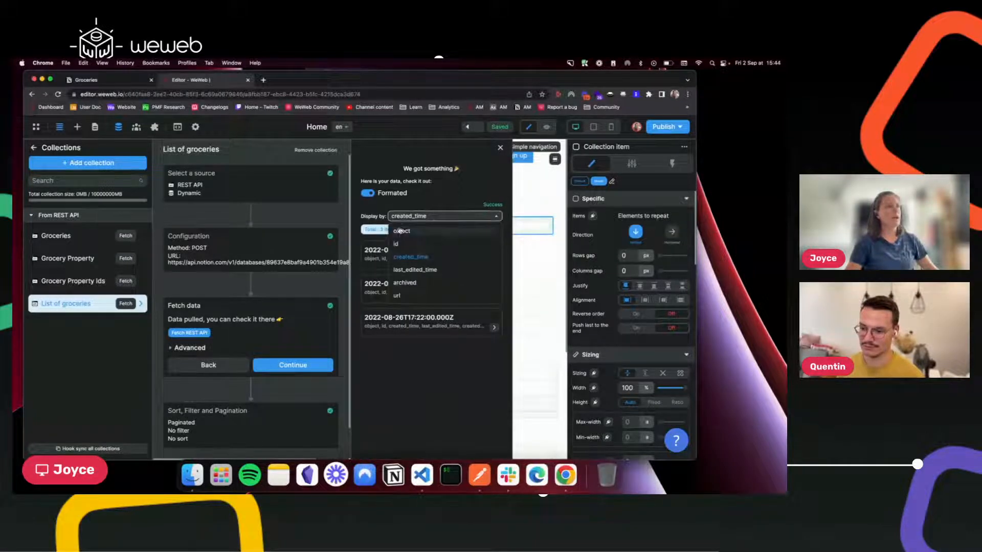
{"action": "left_click", "coordinate": [401, 232]}
{"action": "left_click", "coordinate": [415, 255]}
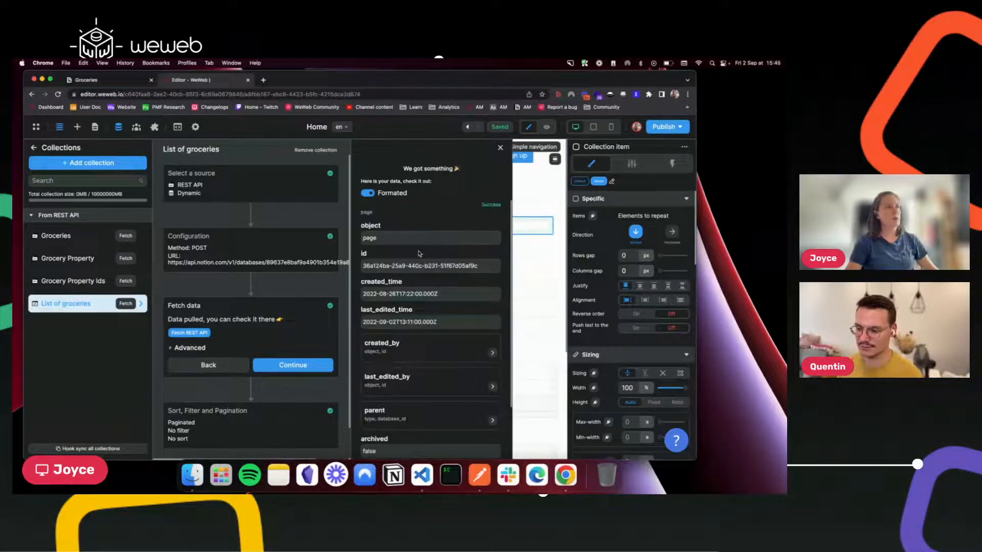
{"action": "scroll", "coordinate": [419, 253], "scroll_direction": "down", "scroll_amount": 3}
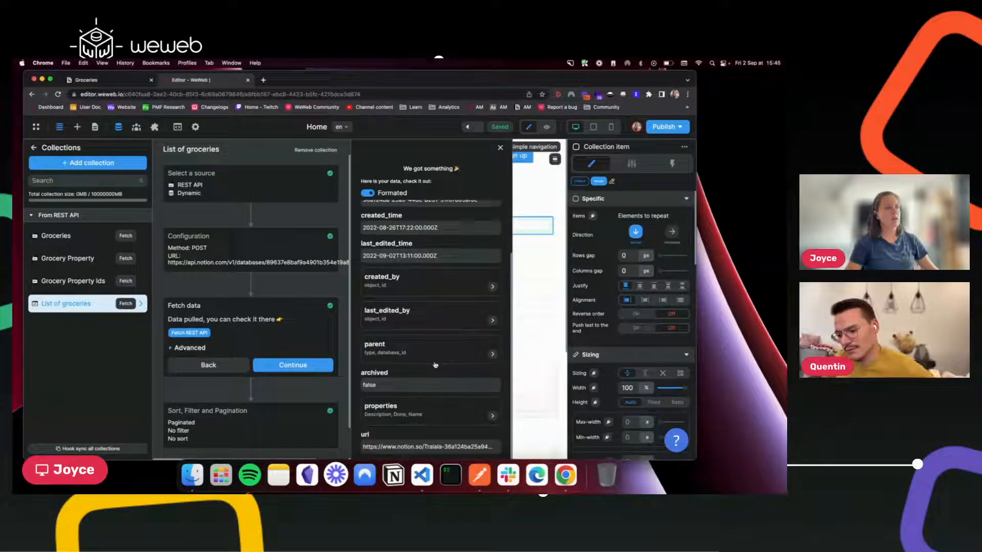
{"action": "scroll", "coordinate": [435, 364], "scroll_direction": "up", "scroll_amount": 2}
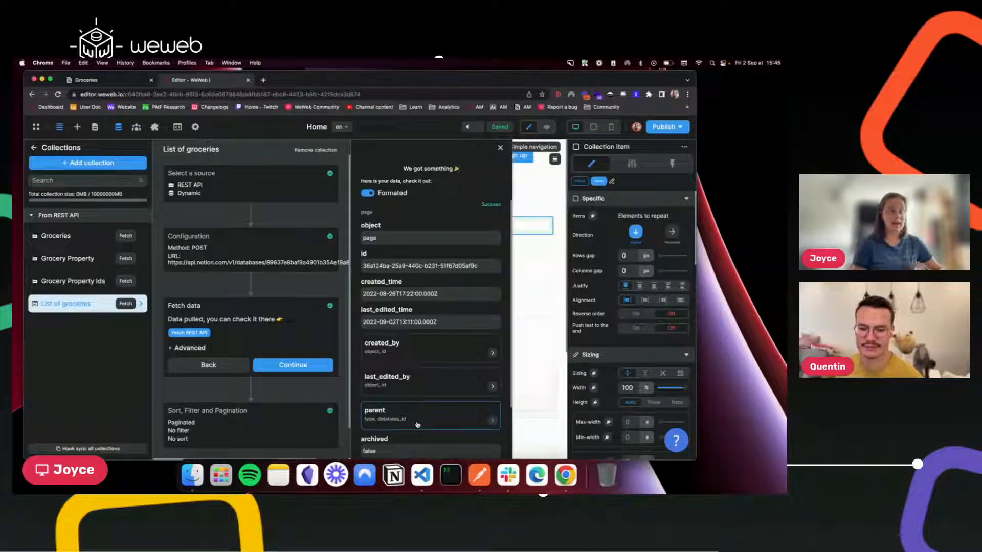
Reopen the List of groceries collection and view the first page's parent fields.
{"action": "left_click", "coordinate": [94, 126]}
{"action": "left_click", "coordinate": [118, 127]}
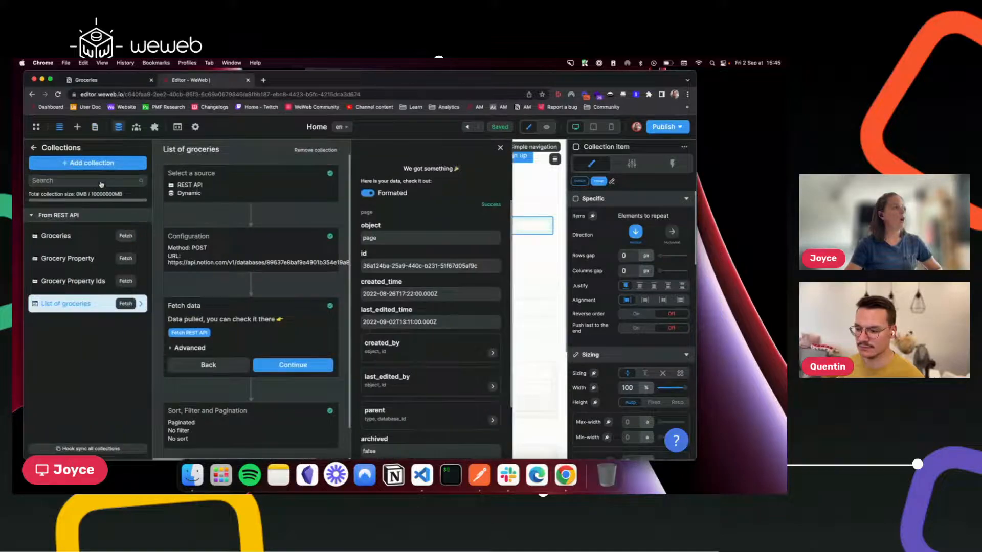
{"action": "left_click", "coordinate": [33, 147]}
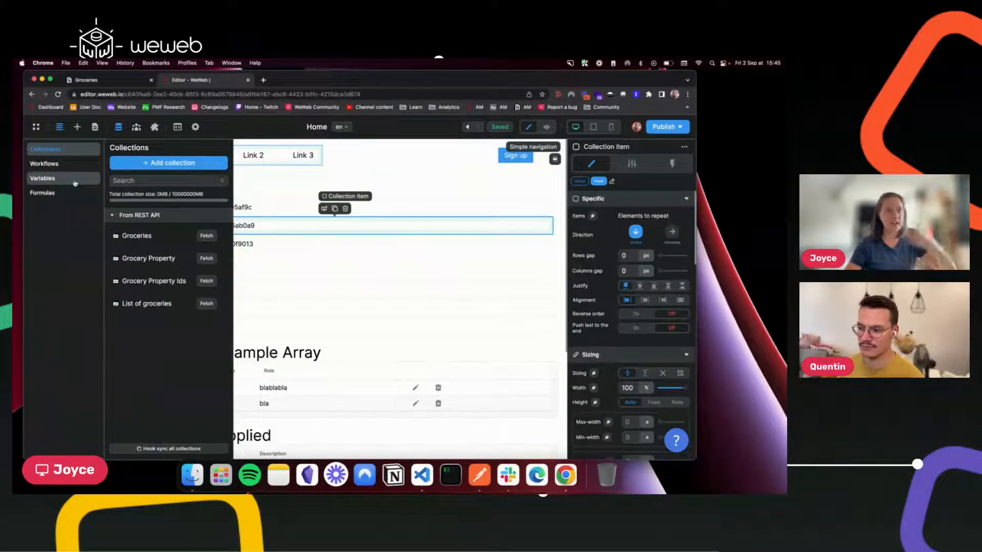
{"action": "left_click", "coordinate": [156, 302]}
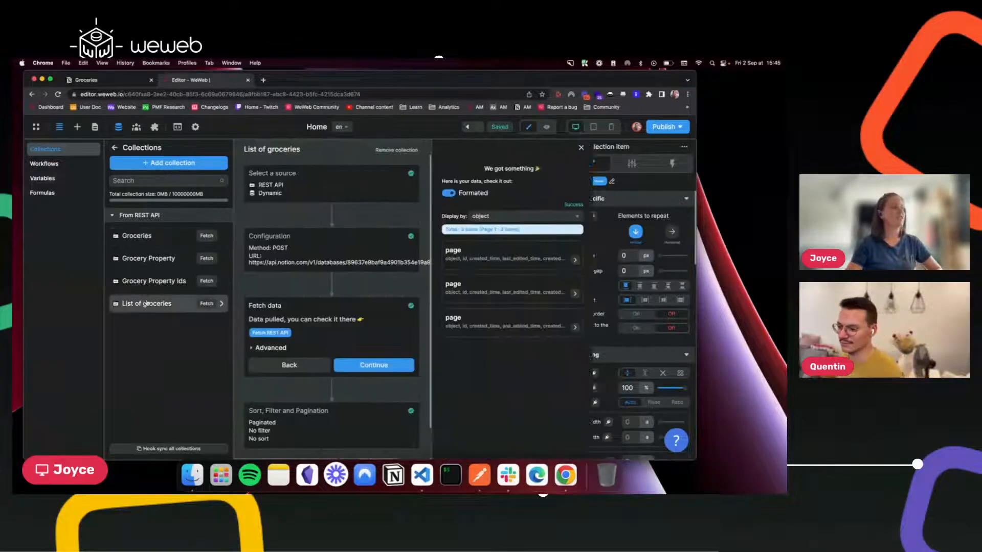
{"action": "left_click", "coordinate": [433, 259]}
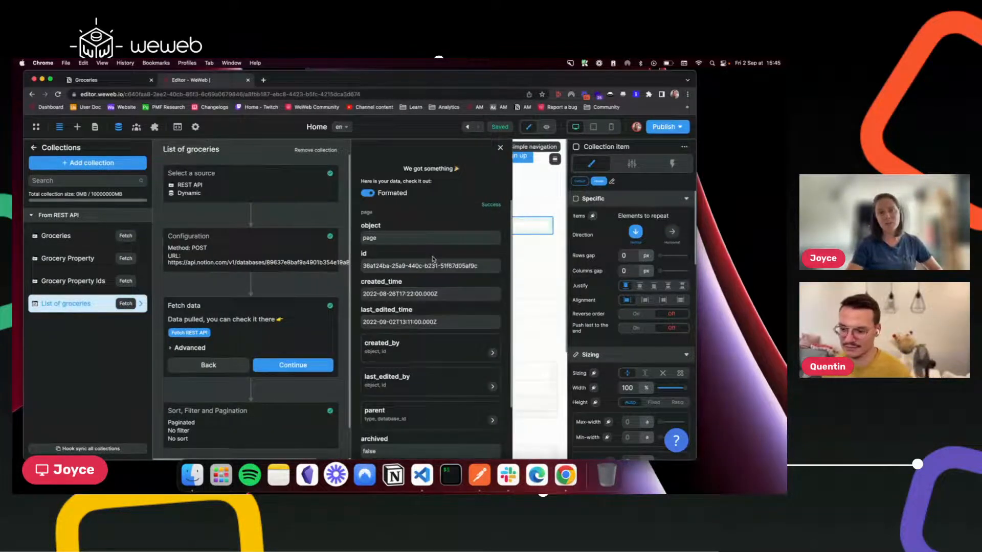
{"action": "scroll", "coordinate": [446, 368], "scroll_direction": "down", "scroll_amount": 3}
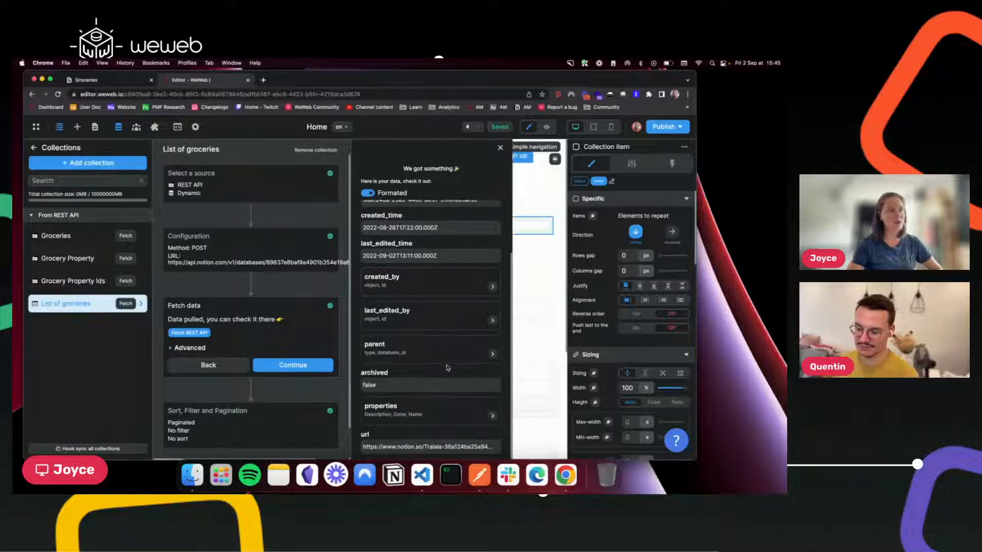
{"action": "left_click", "coordinate": [446, 360]}
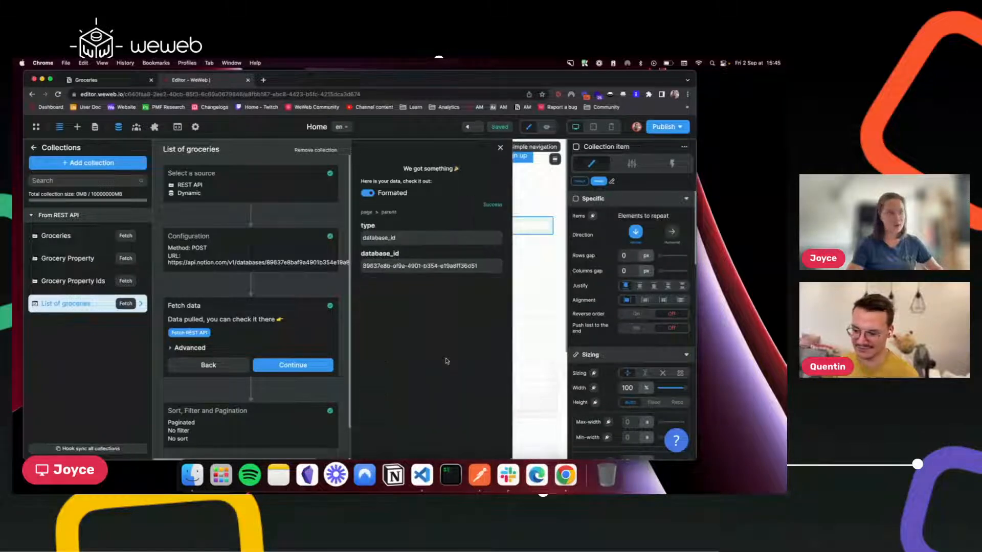
Drill into the first page's properties down to the Description rich_text plain_text.
{"action": "left_click", "coordinate": [366, 212]}
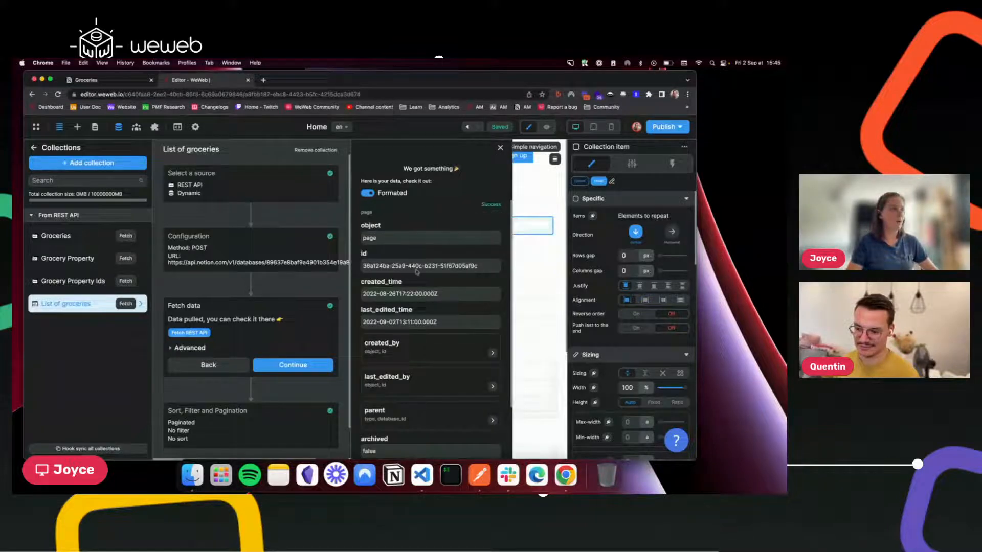
{"action": "scroll", "coordinate": [414, 401], "scroll_direction": "down", "scroll_amount": 3}
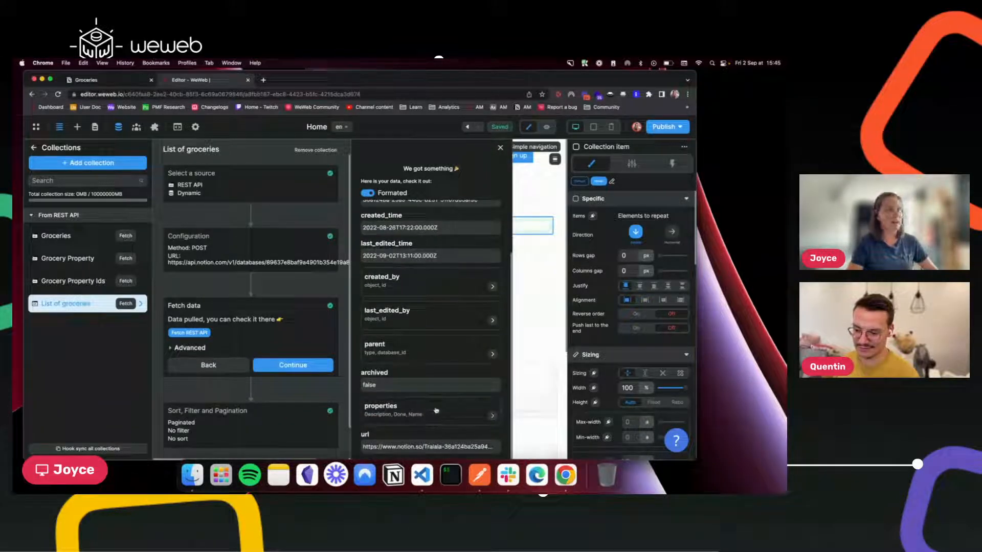
{"action": "left_click", "coordinate": [417, 409]}
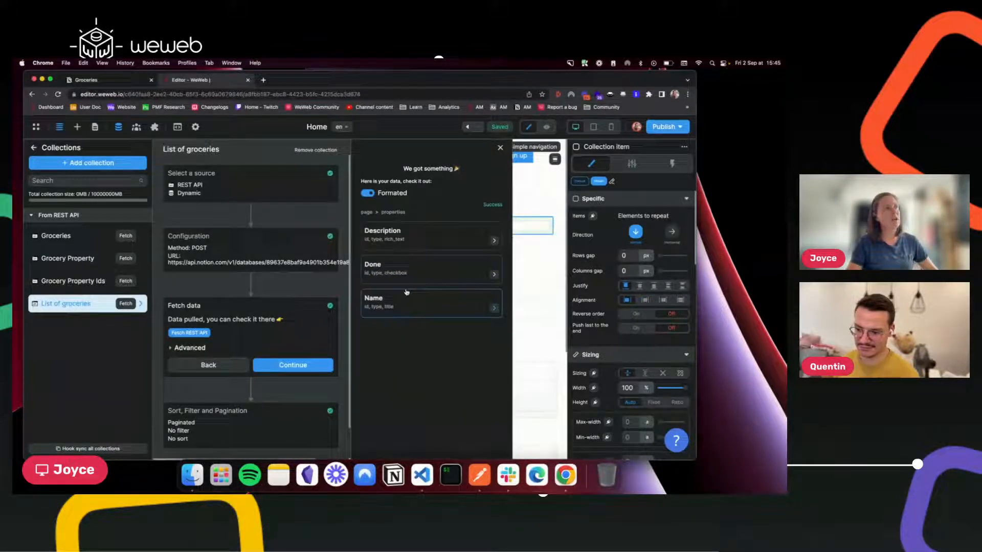
{"action": "left_click", "coordinate": [432, 234]}
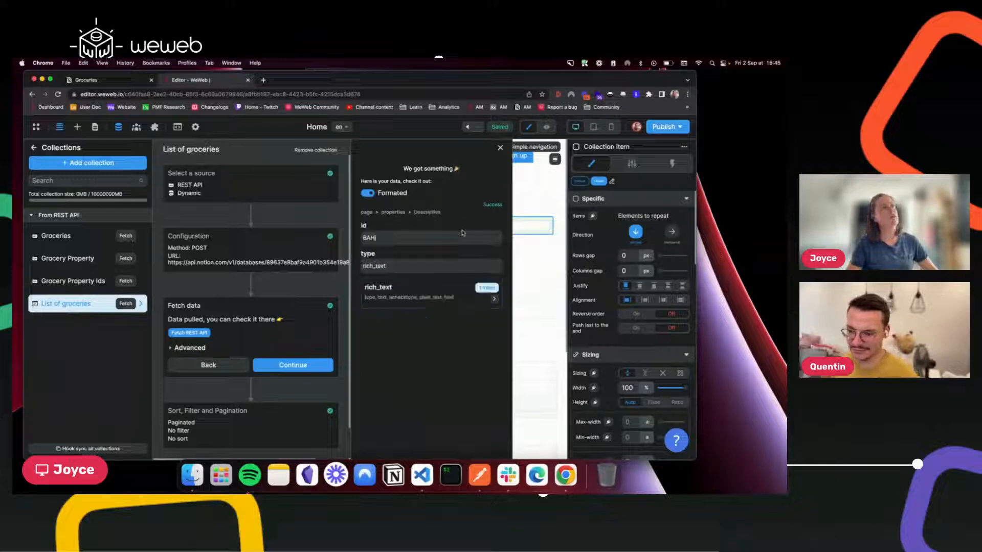
{"action": "left_click", "coordinate": [414, 295]}
{"action": "left_click", "coordinate": [418, 249]}
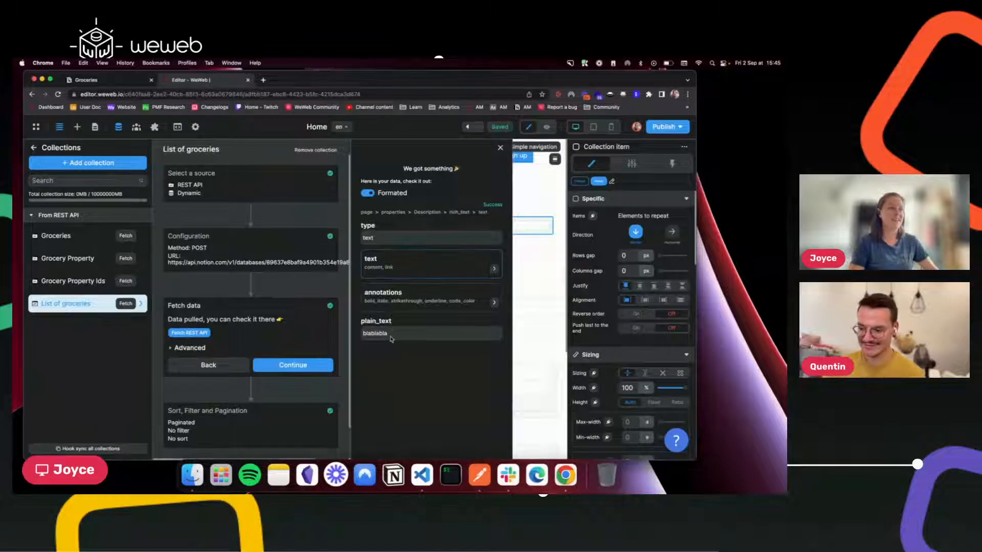
In raw view, trace item 0 to the Description plain_text 'blablabla', then close the collection.
{"action": "left_click", "coordinate": [367, 193]}
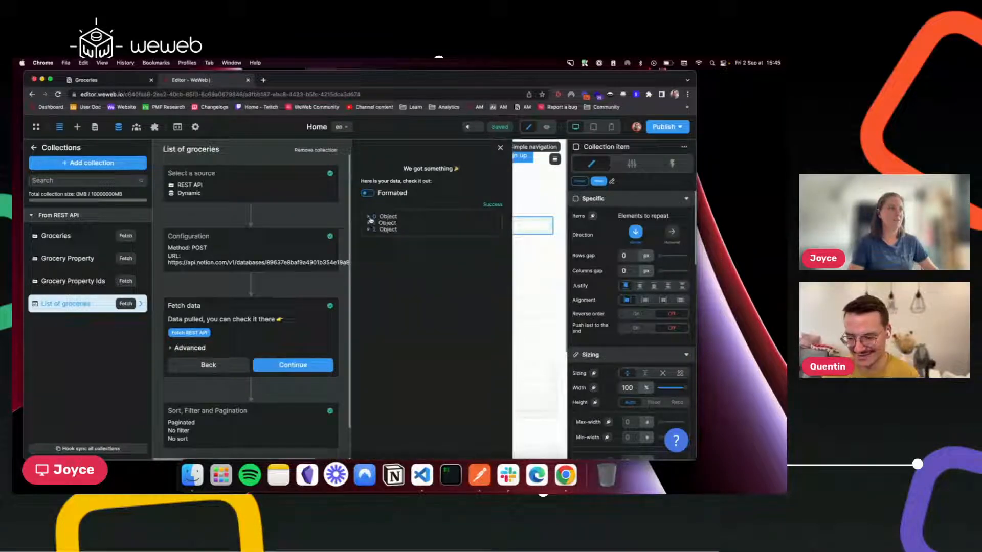
{"action": "left_click", "coordinate": [368, 217]}
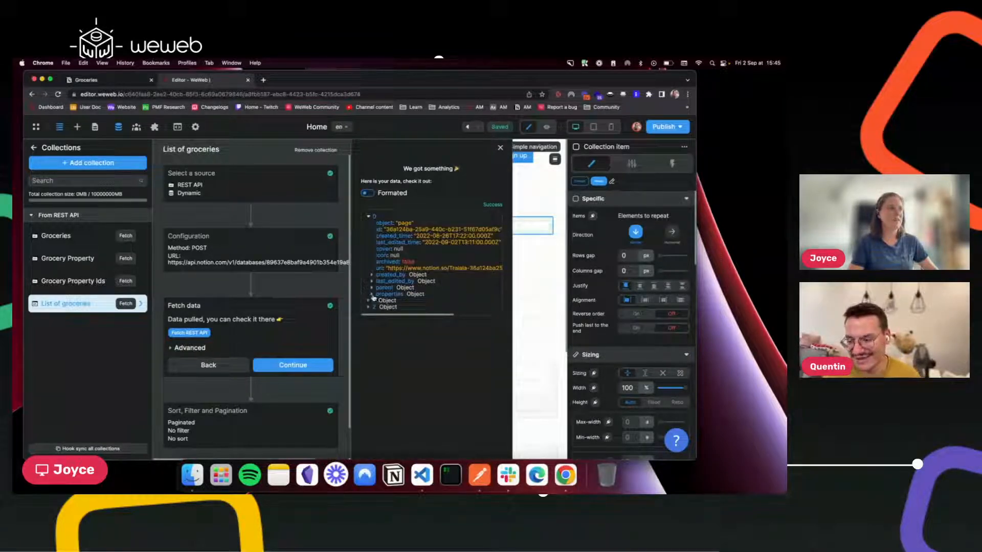
{"action": "left_click", "coordinate": [372, 295]}
{"action": "left_click", "coordinate": [375, 301]}
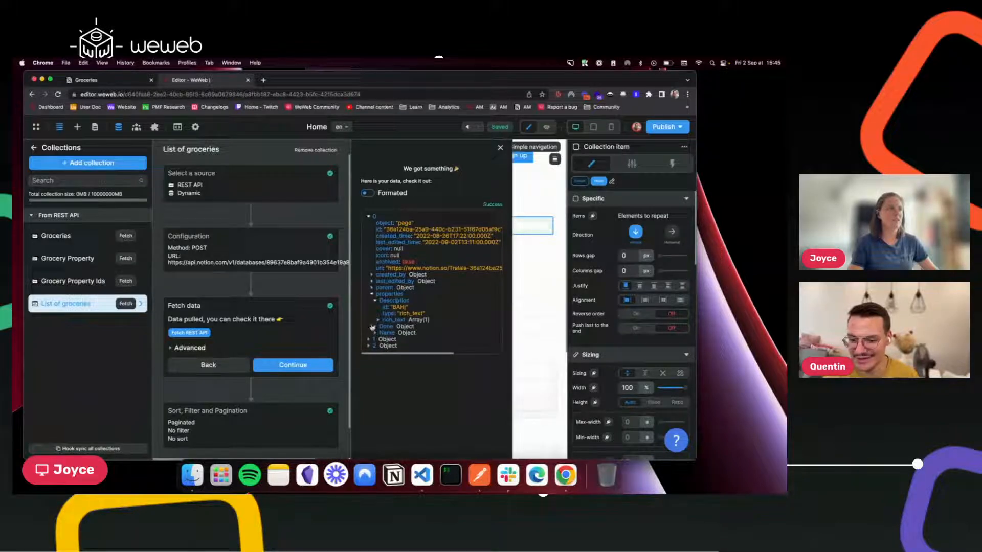
{"action": "left_click", "coordinate": [378, 321]}
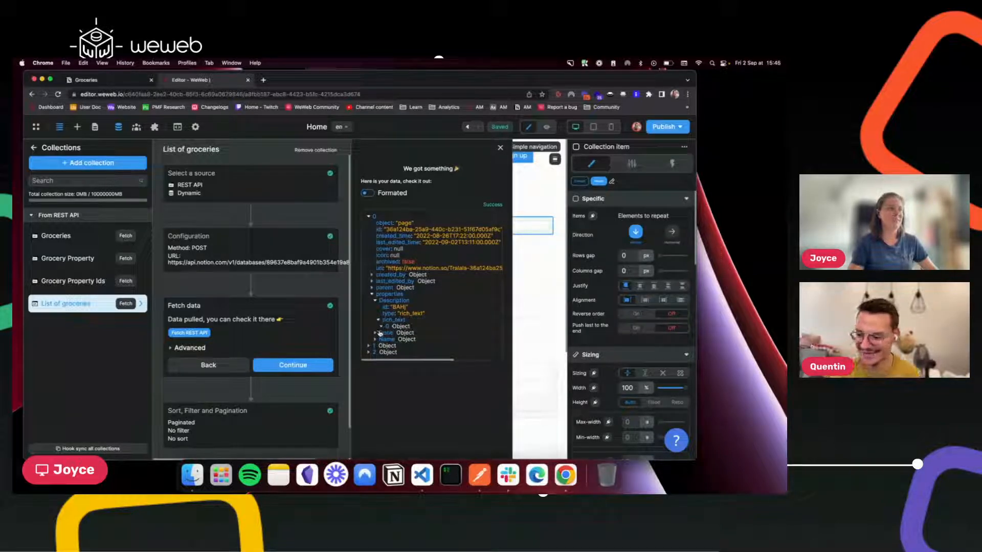
{"action": "left_click", "coordinate": [381, 327]}
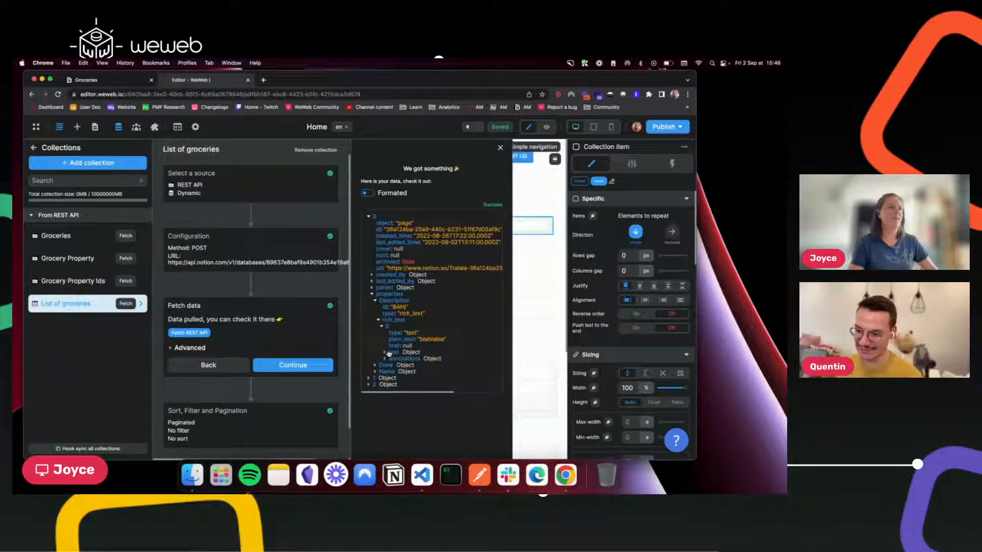
{"action": "left_click_drag", "start_coordinate": [418, 338], "coordinate": [458, 333]}
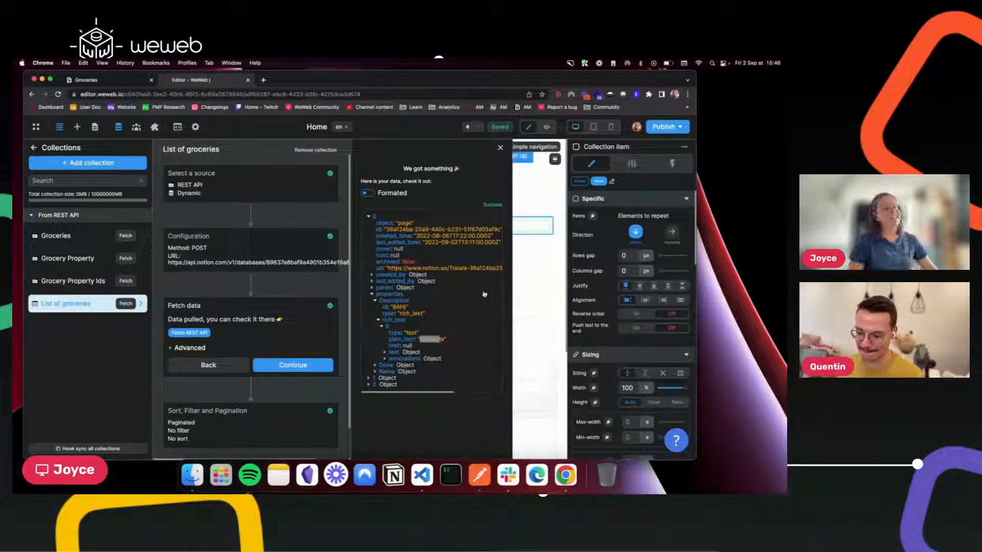
{"action": "left_click", "coordinate": [33, 147]}
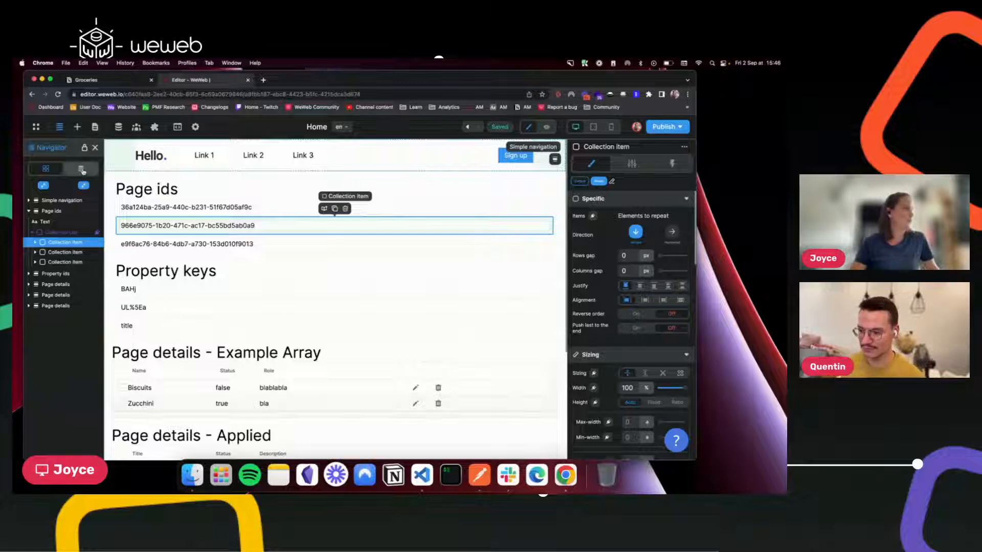
Go to the Data Grid page and select its existing DataGrid.
{"action": "left_click", "coordinate": [94, 127]}
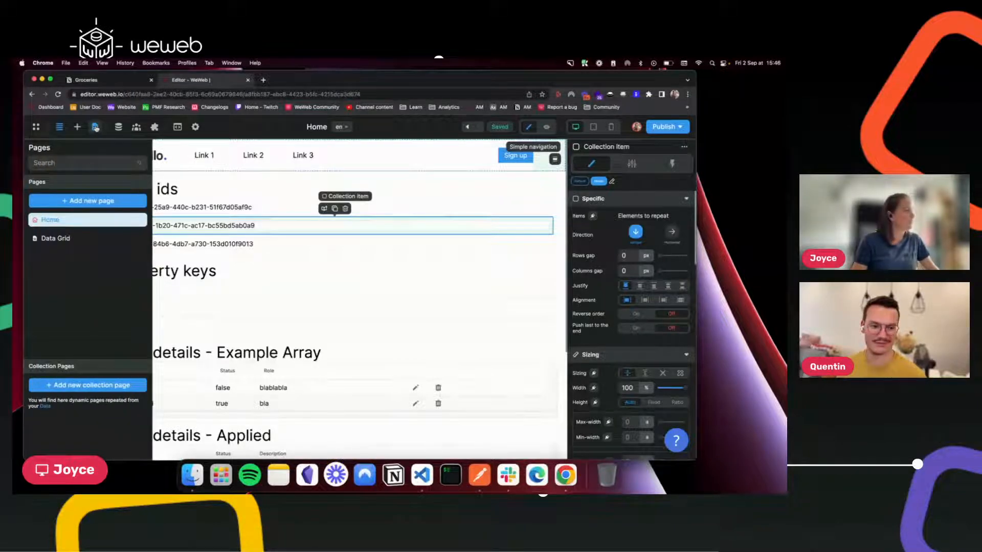
{"action": "left_click", "coordinate": [79, 240]}
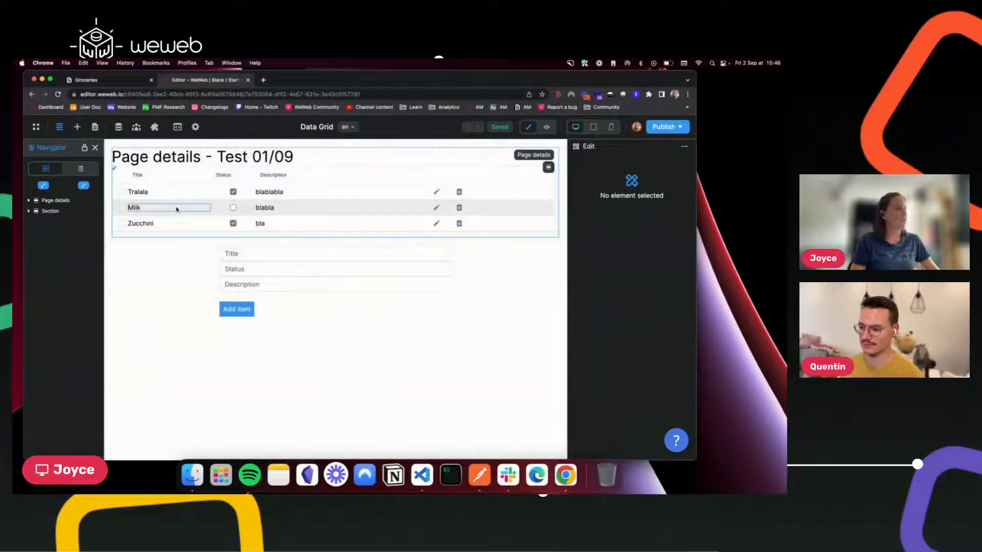
{"action": "left_click", "coordinate": [117, 170]}
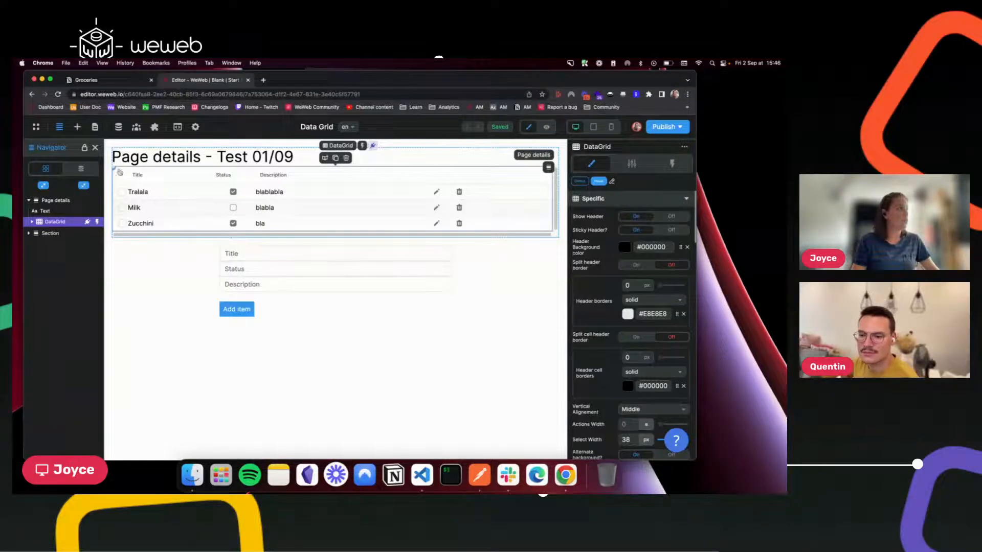
Drop a new Datagrid below the existing table with Include variables turned off.
{"action": "left_click", "coordinate": [77, 128]}
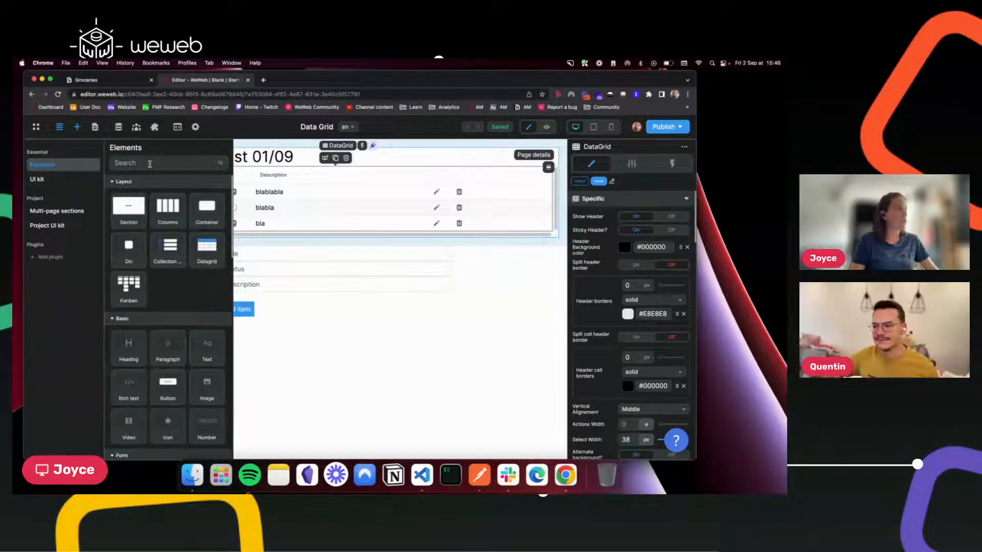
{"action": "type", "text": "data"}
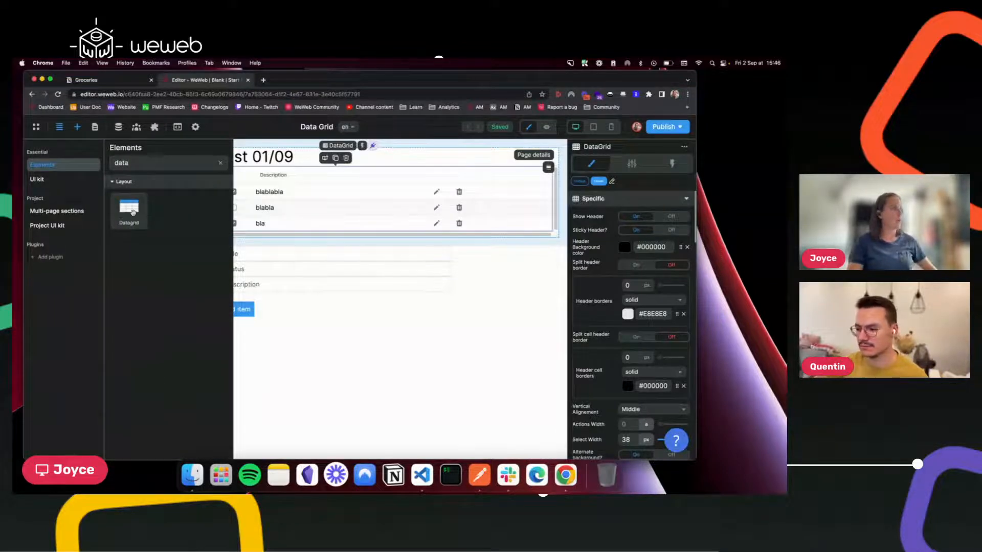
{"action": "left_click_drag", "start_coordinate": [132, 210], "coordinate": [331, 347]}
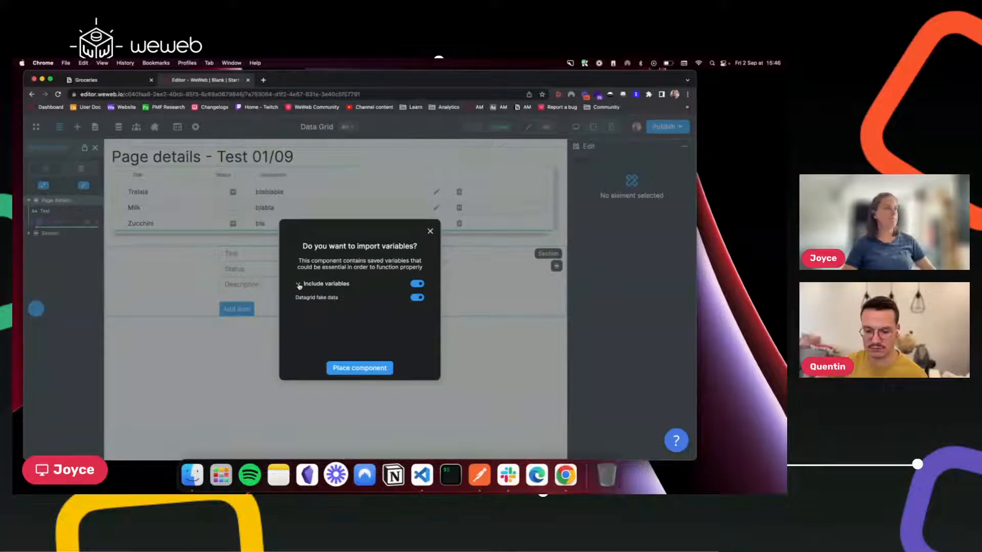
{"action": "left_click", "coordinate": [416, 284]}
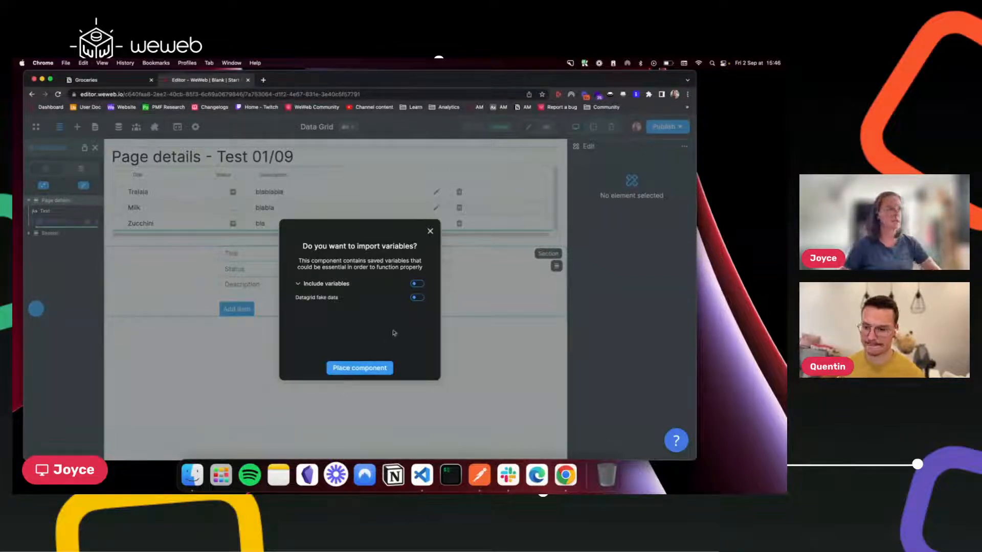
{"action": "left_click", "coordinate": [364, 368]}
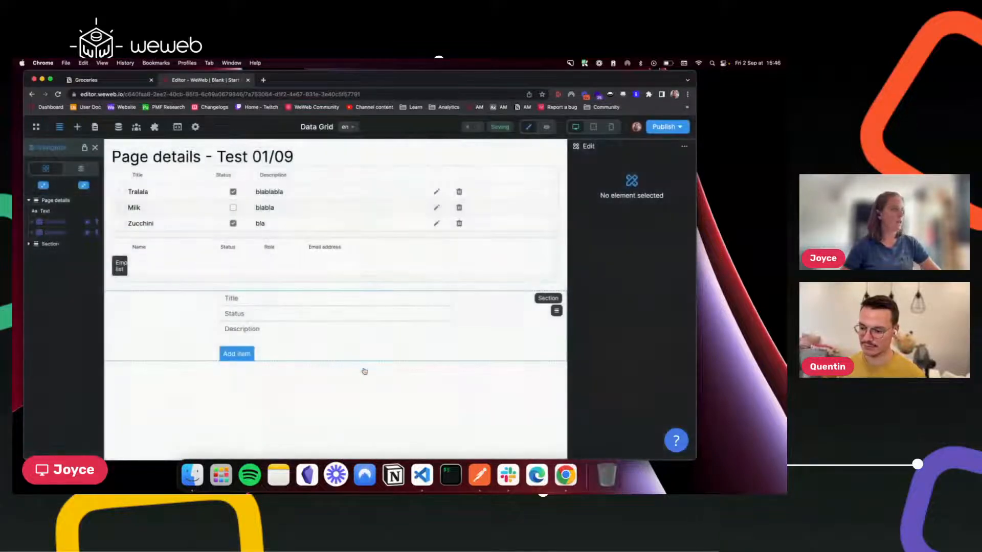
Replace the new Datagrid's Unknown grid data with List of groceries['data'], giving three rows.
{"action": "left_click", "coordinate": [55, 232]}
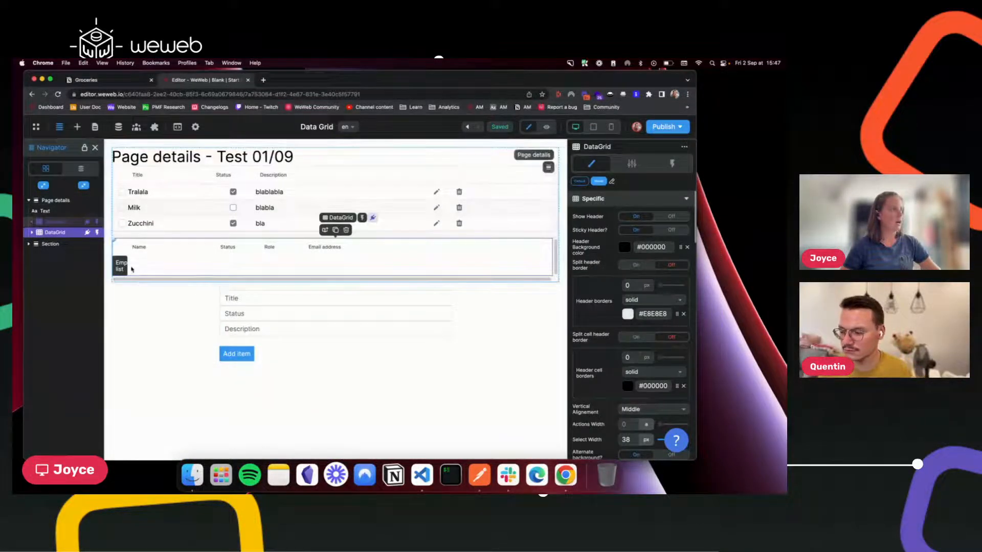
{"action": "left_click", "coordinate": [632, 164]}
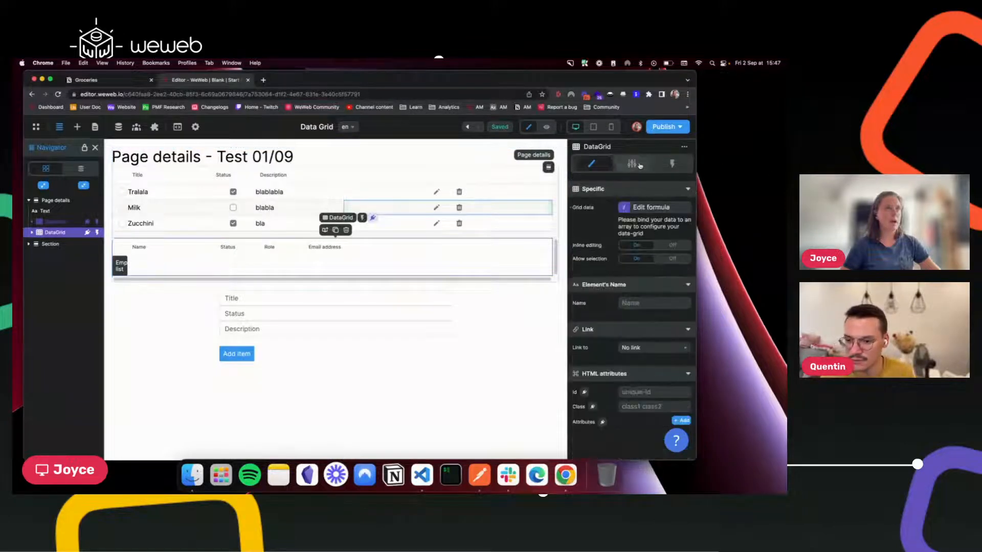
{"action": "left_click", "coordinate": [654, 209]}
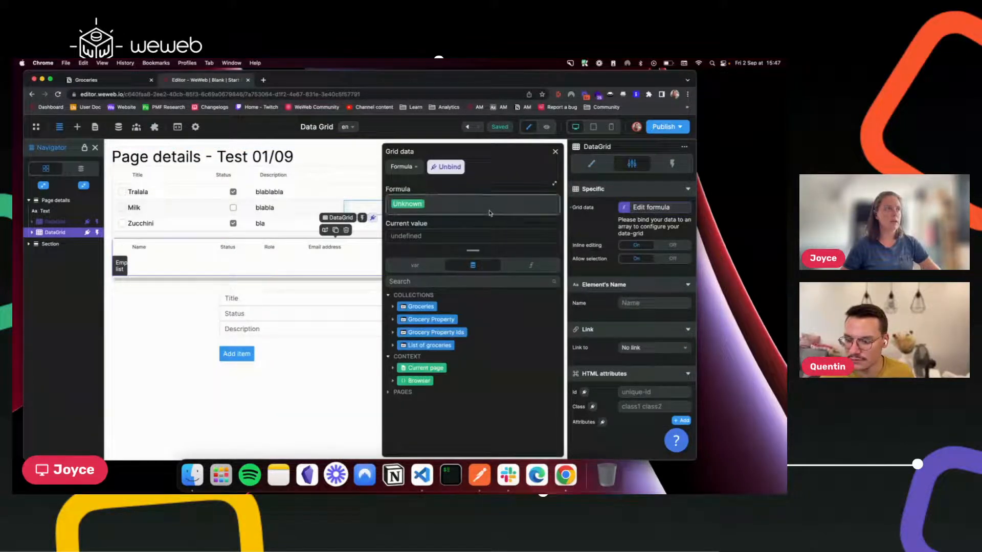
{"action": "left_click", "coordinate": [463, 202]}
{"action": "key", "text": "BackSpace"}
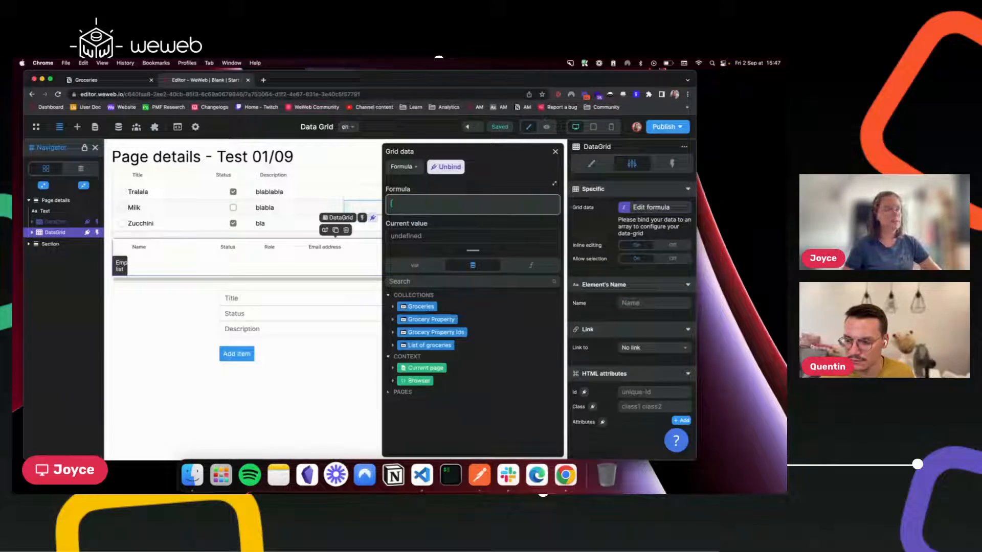
{"action": "left_click", "coordinate": [392, 345]}
{"action": "left_click", "coordinate": [416, 359]}
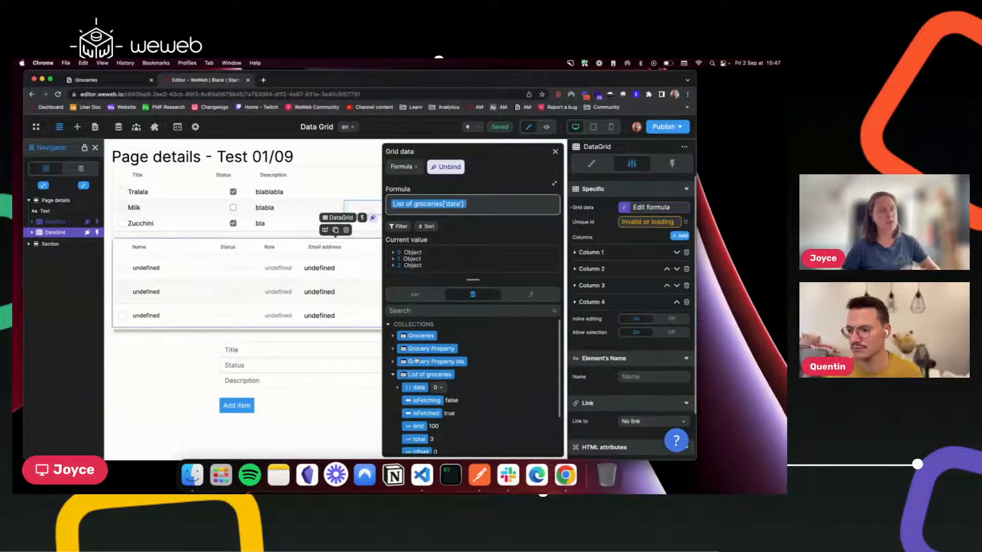
{"action": "left_click", "coordinate": [393, 252]}
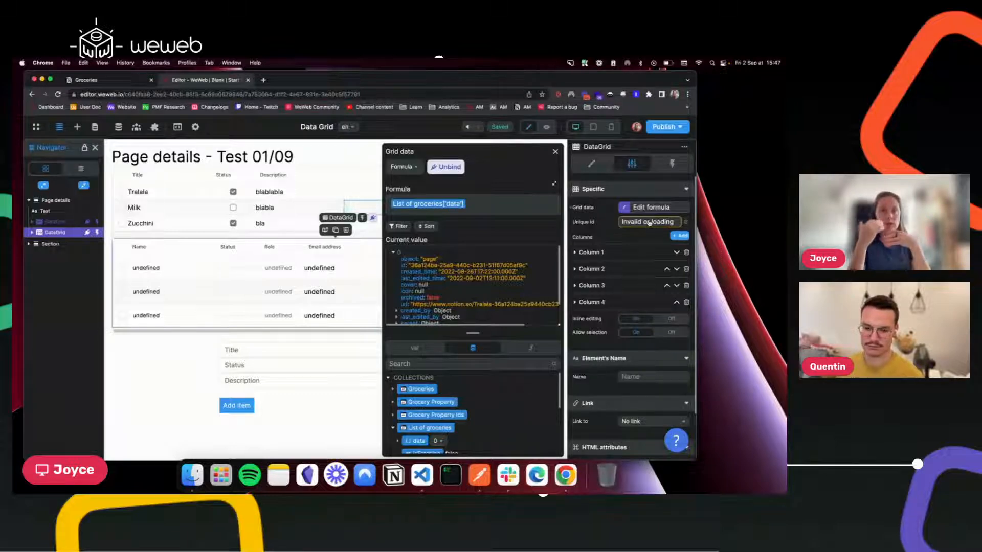
Key the grid's rows on each record's ['id'] as the Unique id.
{"action": "left_click", "coordinate": [648, 223]}
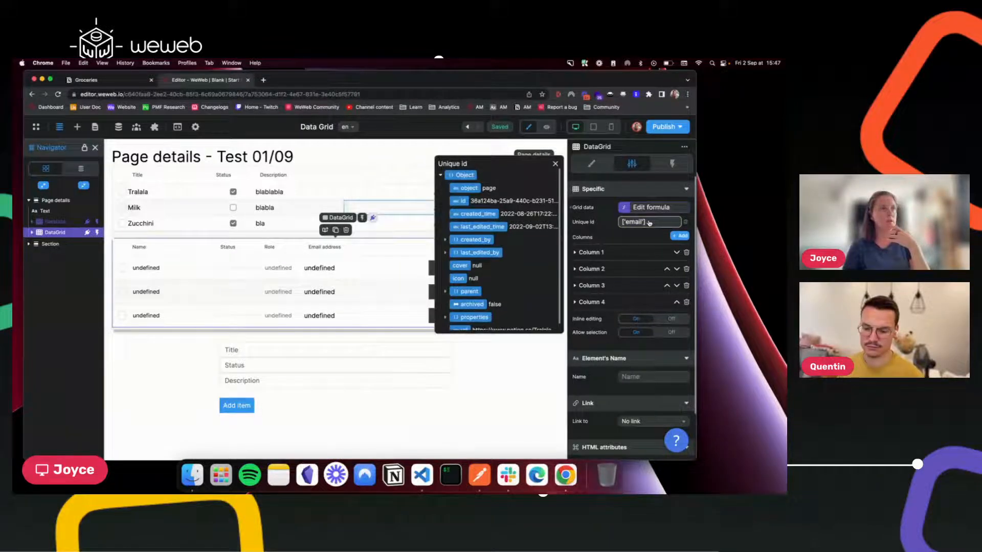
{"action": "left_click", "coordinate": [460, 202]}
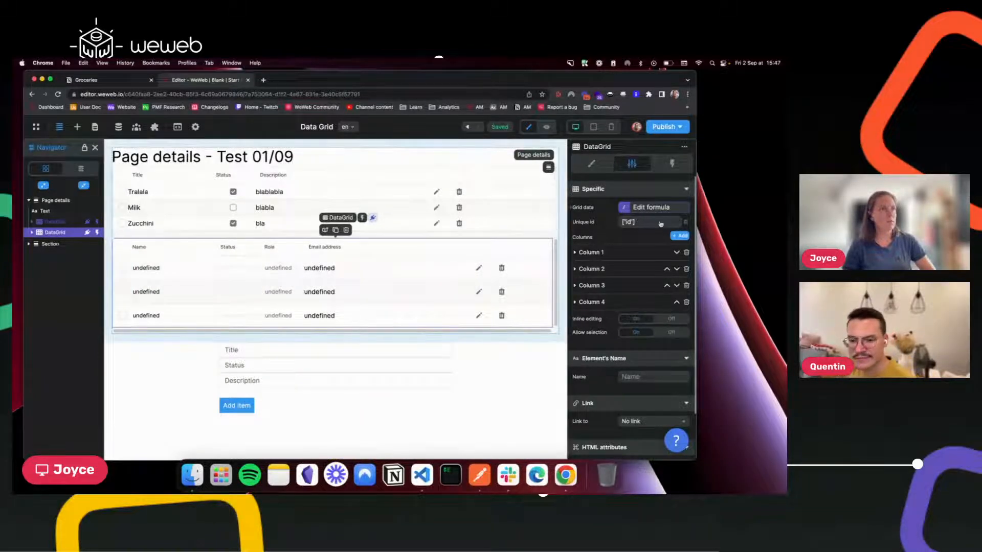
{"action": "left_click", "coordinate": [576, 253]}
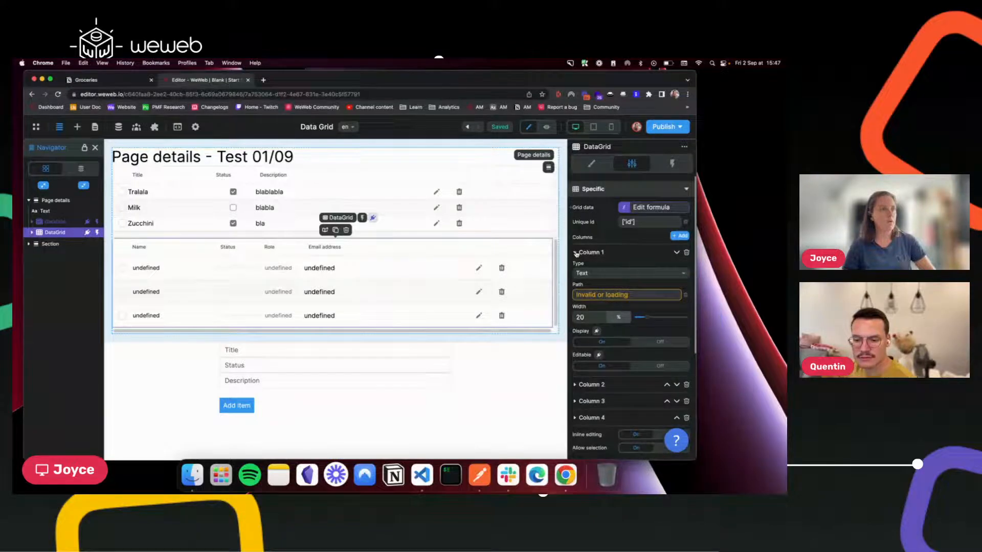
Set Column 1's path to properties > Name > title > 0 > plain_text, showing Tralala, Milk, Zucchini.
{"action": "left_click", "coordinate": [623, 295]}
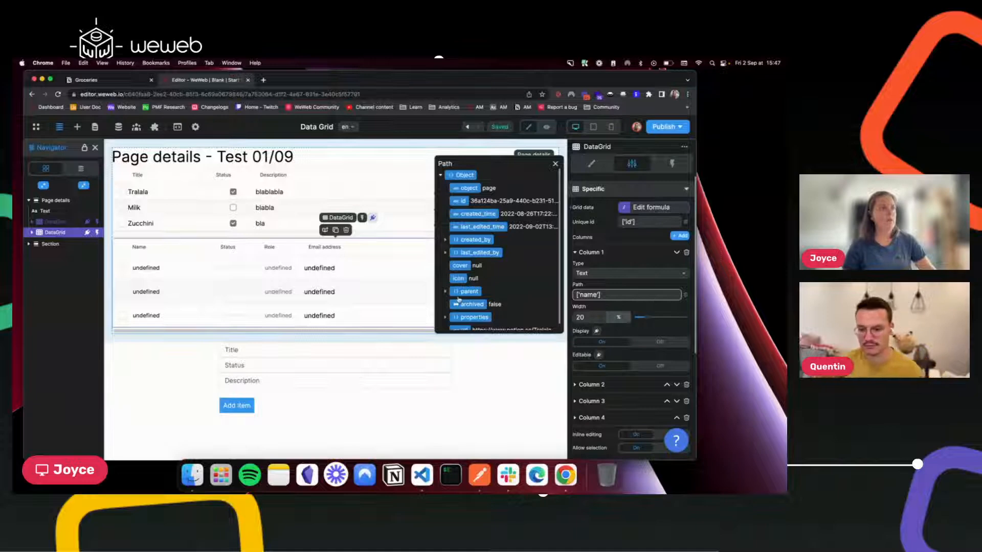
{"action": "scroll", "coordinate": [459, 302], "scroll_direction": "down", "scroll_amount": 1}
{"action": "left_click", "coordinate": [445, 311]}
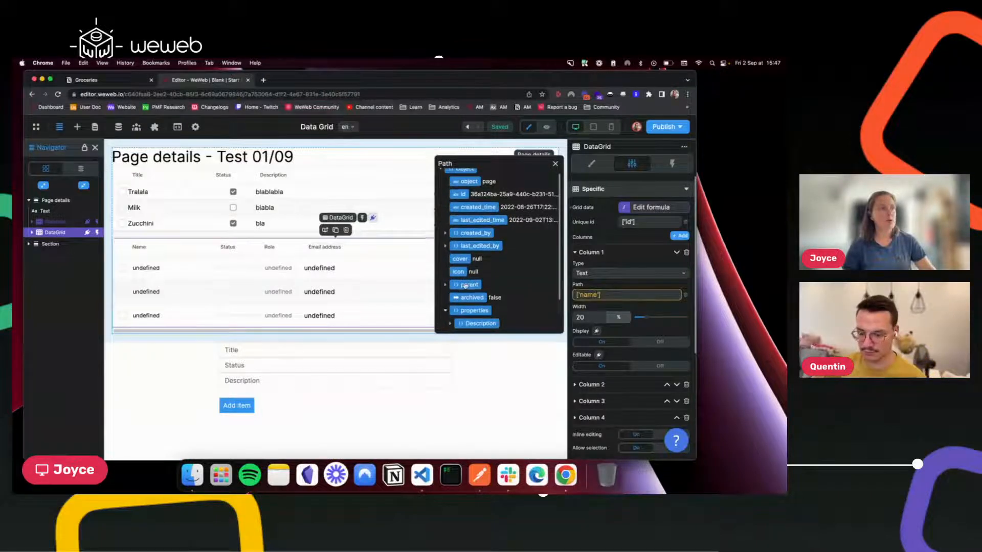
{"action": "scroll", "coordinate": [465, 285], "scroll_direction": "down", "scroll_amount": 2}
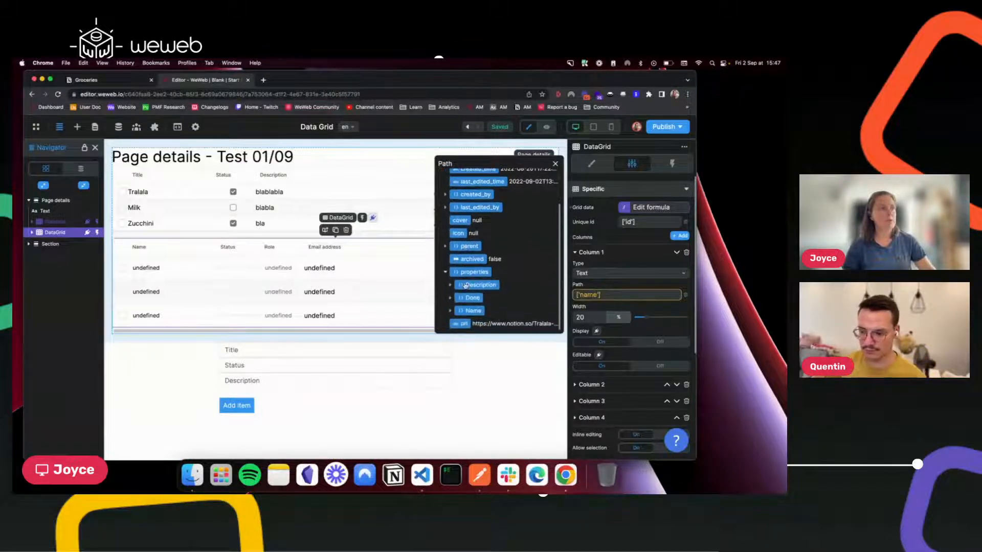
{"action": "left_click", "coordinate": [449, 311]}
{"action": "scroll", "coordinate": [451, 310], "scroll_direction": "down", "scroll_amount": 2}
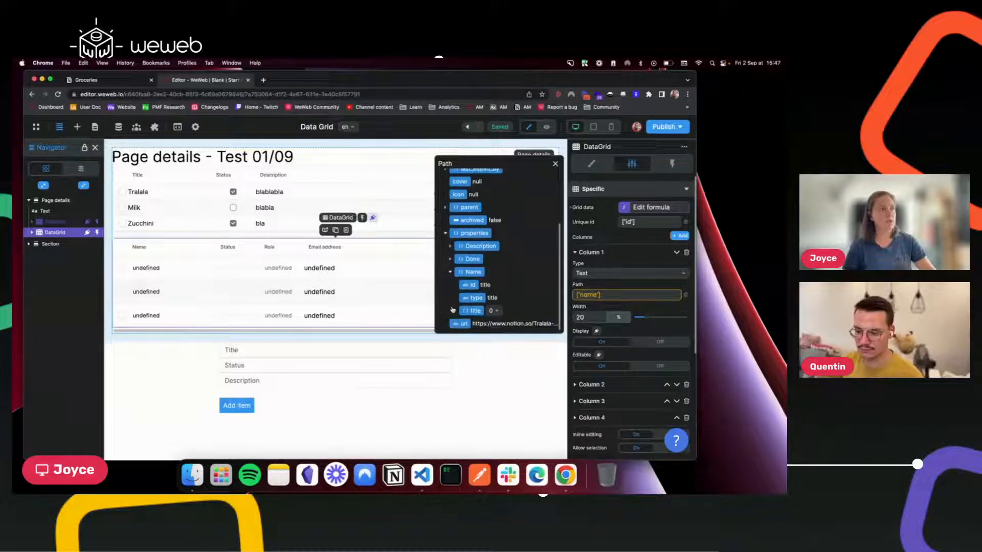
{"action": "left_click", "coordinate": [456, 311]}
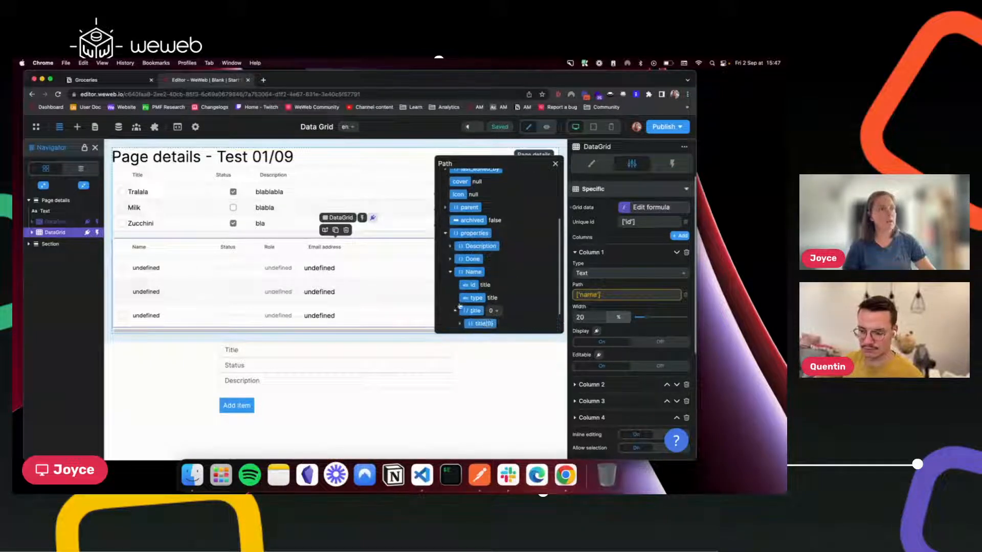
{"action": "scroll", "coordinate": [458, 308], "scroll_direction": "down", "scroll_amount": 1}
{"action": "left_click", "coordinate": [460, 299]}
{"action": "scroll", "coordinate": [461, 300], "scroll_direction": "down", "scroll_amount": 3}
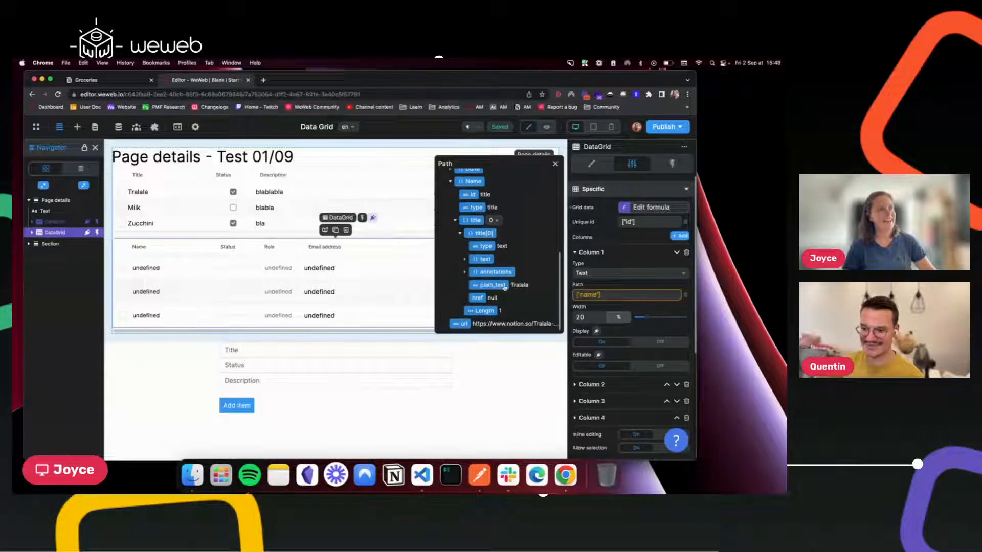
{"action": "left_click", "coordinate": [493, 284]}
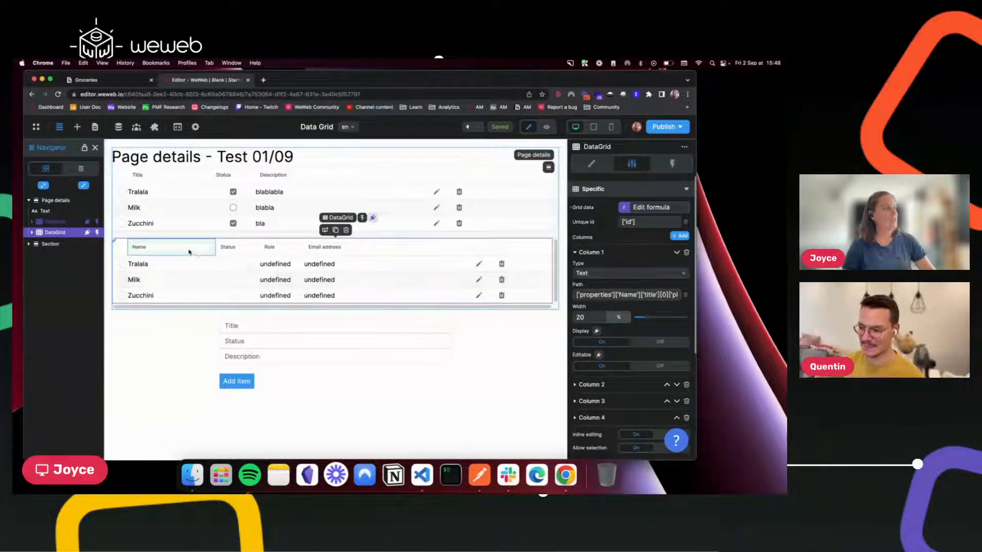
{"action": "left_click", "coordinate": [147, 296]}
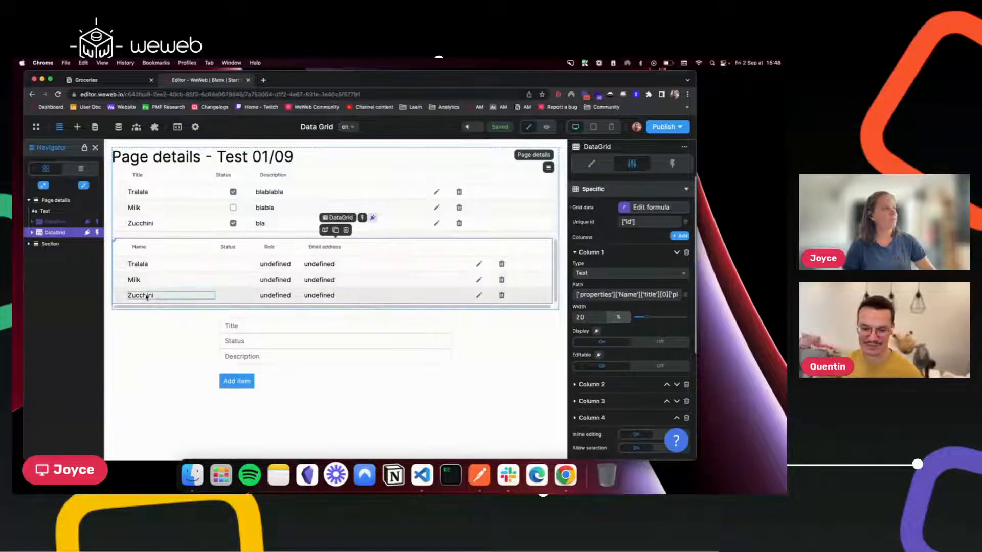
{"action": "left_click", "coordinate": [140, 248]}
Begin retitling the Name column header with 'Ti', then select the Status header.
{"action": "double_click", "coordinate": [140, 248]}
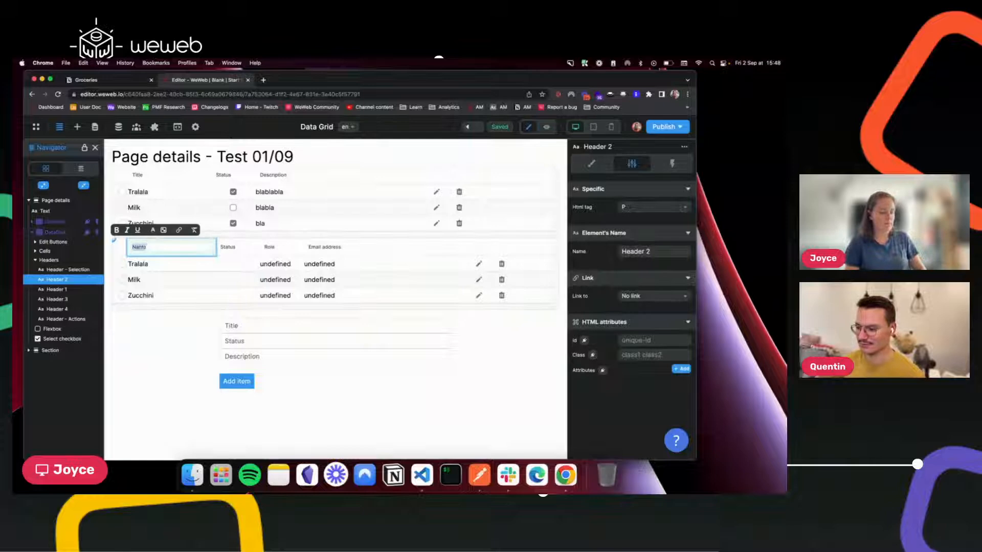
{"action": "type", "text": "Ti"}
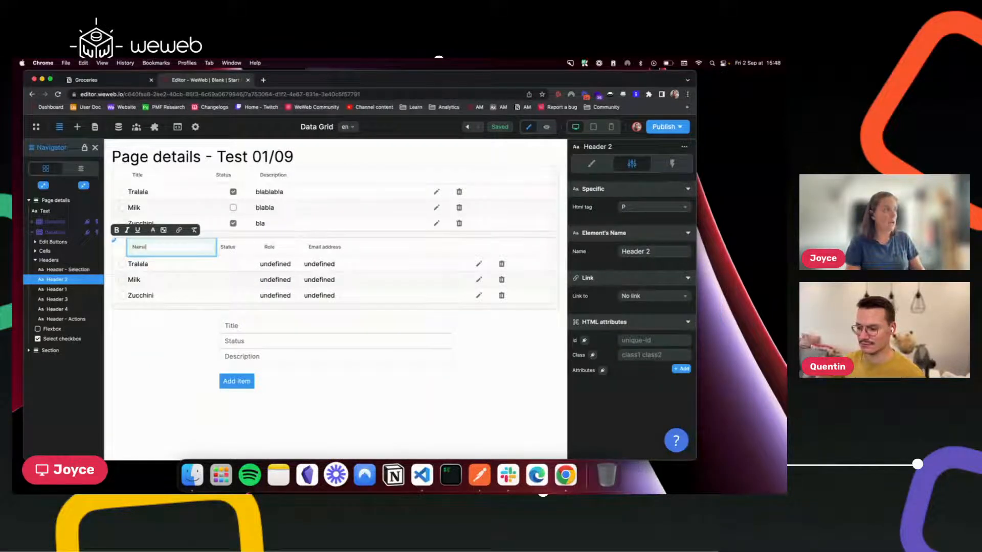
{"action": "left_click", "coordinate": [227, 247]}
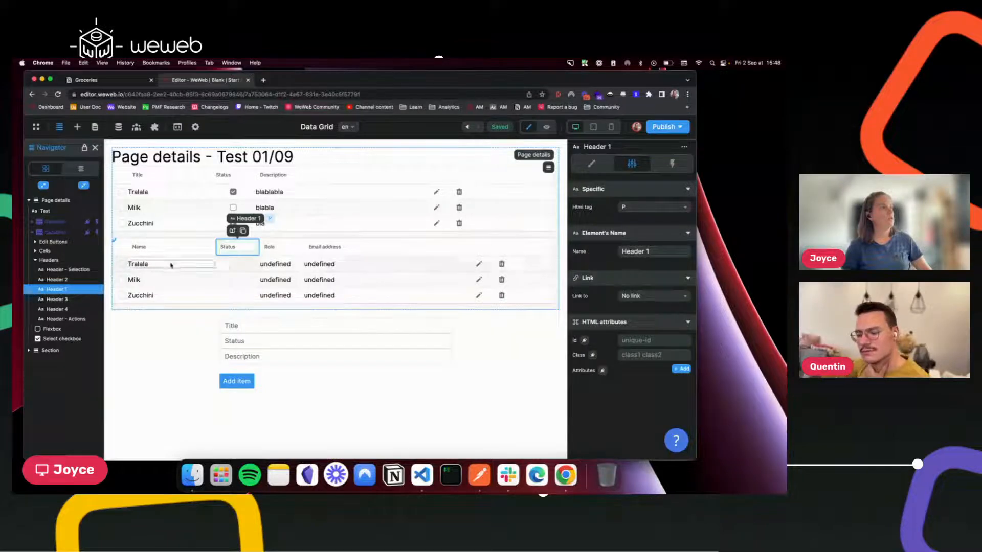
Set the second DataGrid's Column 2 type to Text.
{"action": "left_click", "coordinate": [55, 232]}
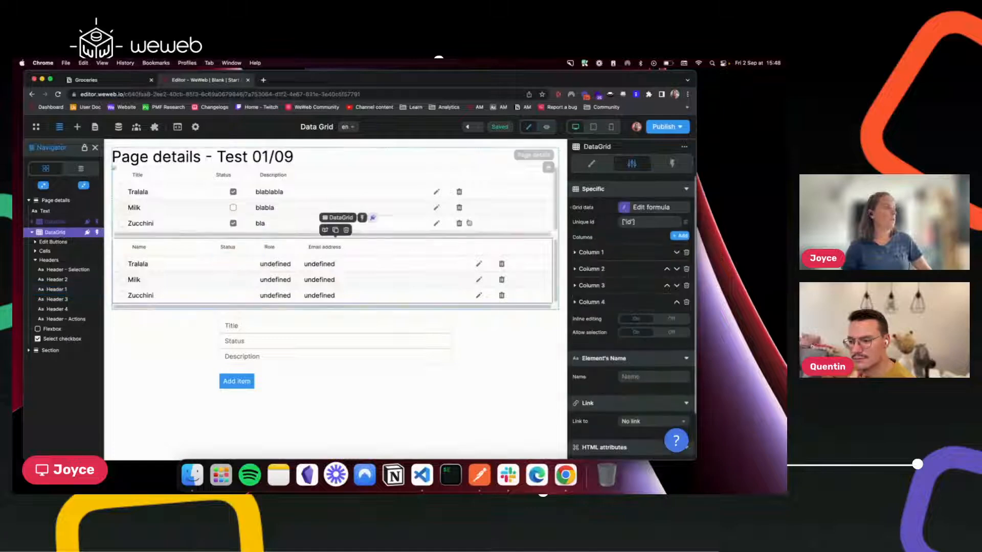
{"action": "left_click", "coordinate": [576, 270]}
{"action": "left_click", "coordinate": [609, 290]}
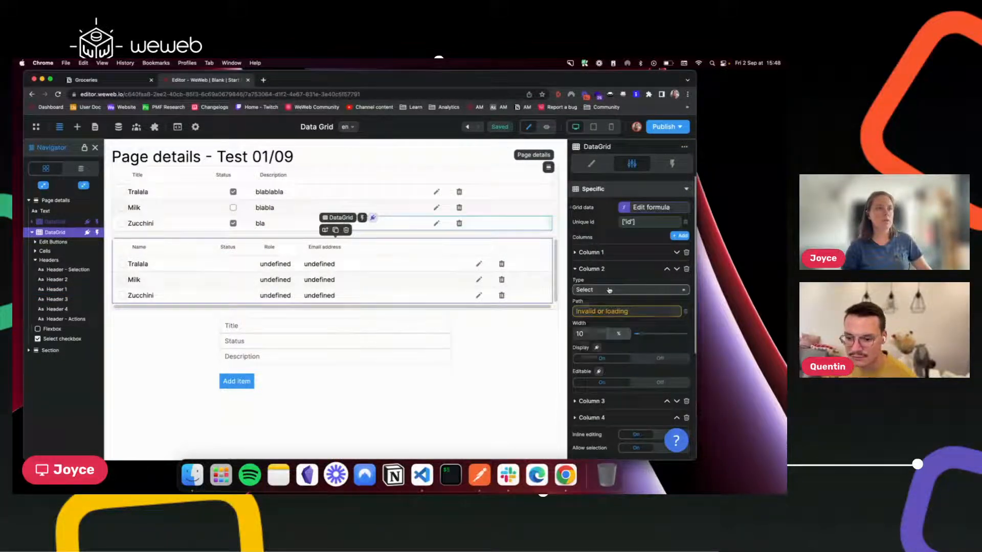
{"action": "left_click", "coordinate": [588, 304]}
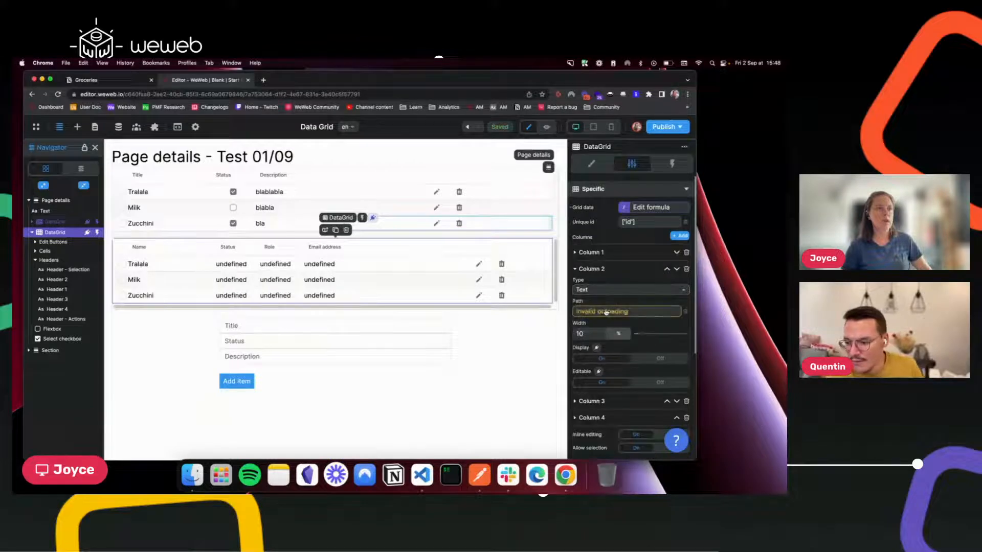
Point Column 2's path to properties > Description > rich_text[0] > plain_text.
{"action": "left_click", "coordinate": [606, 312]}
{"action": "scroll", "coordinate": [455, 300], "scroll_direction": "down", "scroll_amount": 1}
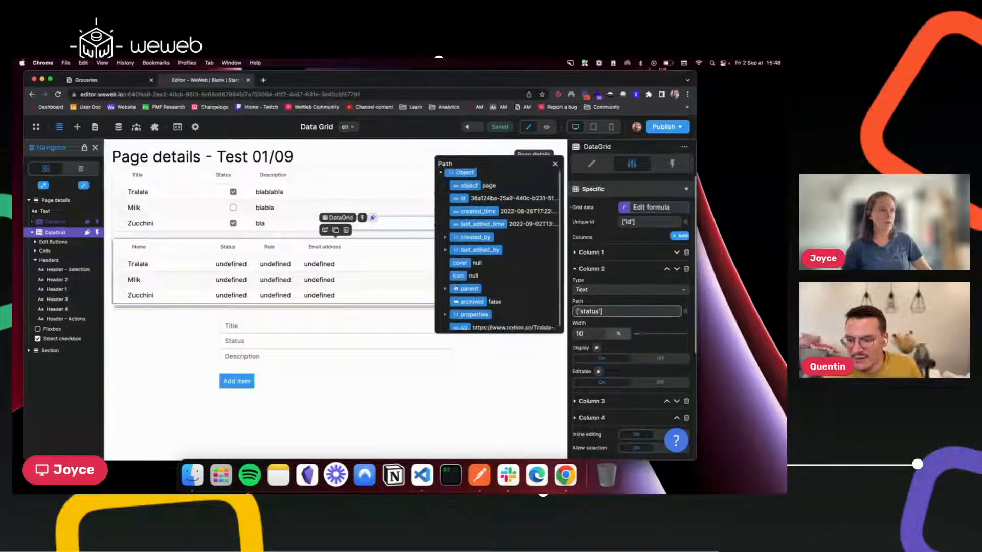
{"action": "left_click", "coordinate": [445, 311]}
{"action": "scroll", "coordinate": [478, 297], "scroll_direction": "down", "scroll_amount": 2}
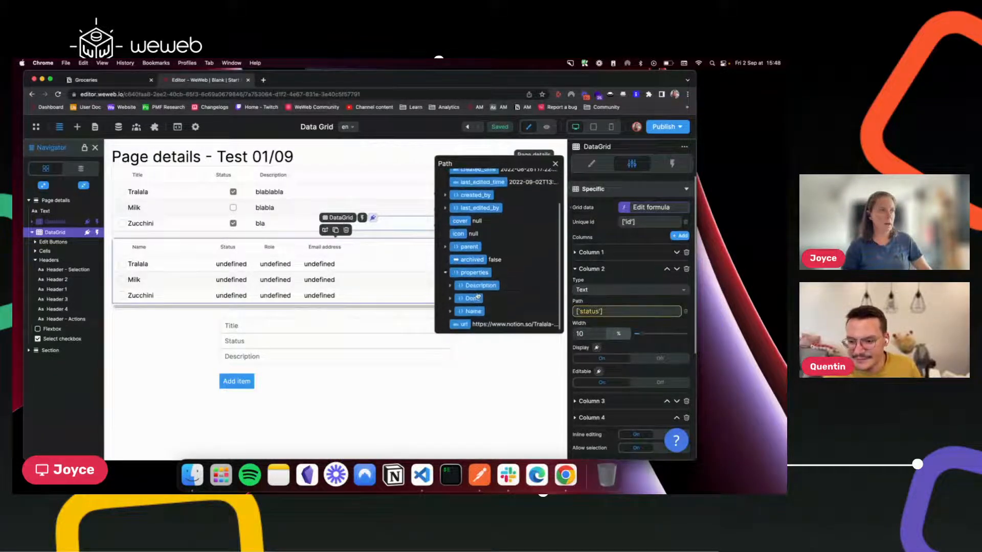
{"action": "left_click", "coordinate": [450, 286]}
{"action": "scroll", "coordinate": [451, 287], "scroll_direction": "down", "scroll_amount": 1}
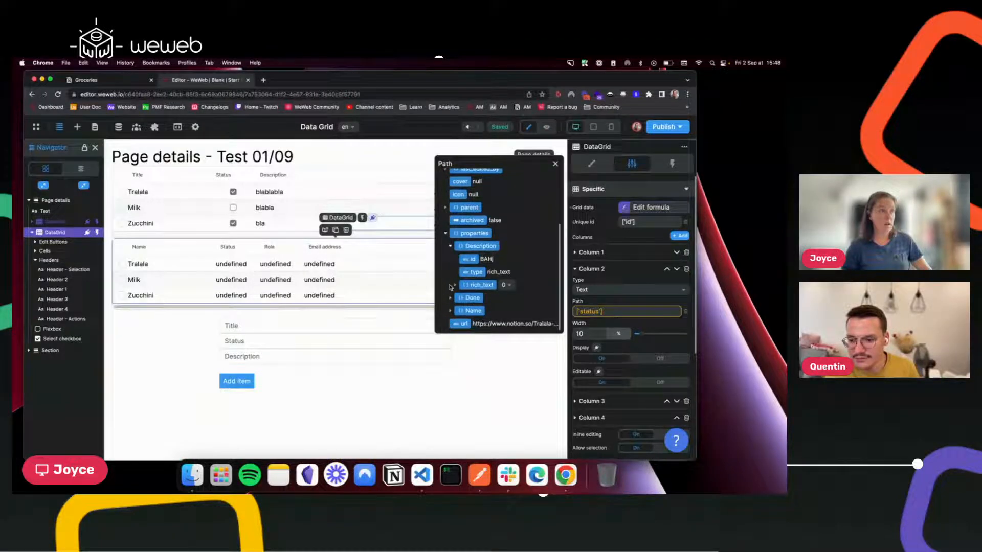
{"action": "left_click", "coordinate": [455, 285]}
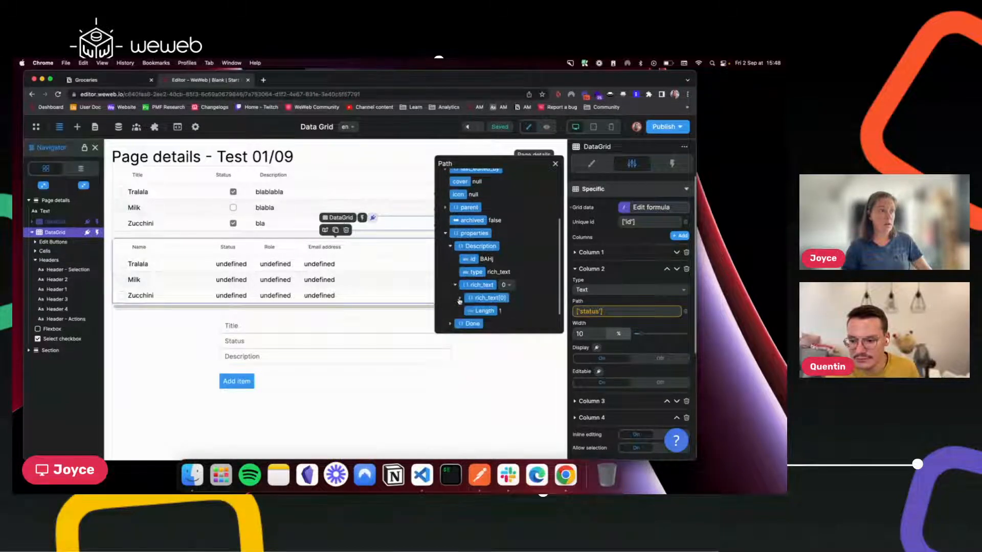
{"action": "left_click", "coordinate": [460, 299]}
{"action": "scroll", "coordinate": [459, 302], "scroll_direction": "down", "scroll_amount": 1}
{"action": "scroll", "coordinate": [487, 308], "scroll_direction": "down", "scroll_amount": 1}
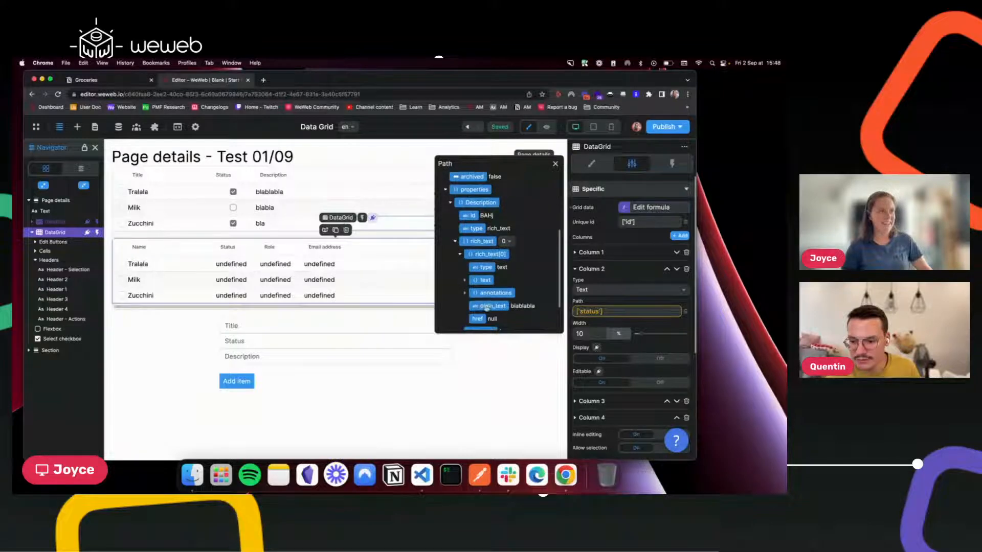
{"action": "left_click", "coordinate": [492, 306]}
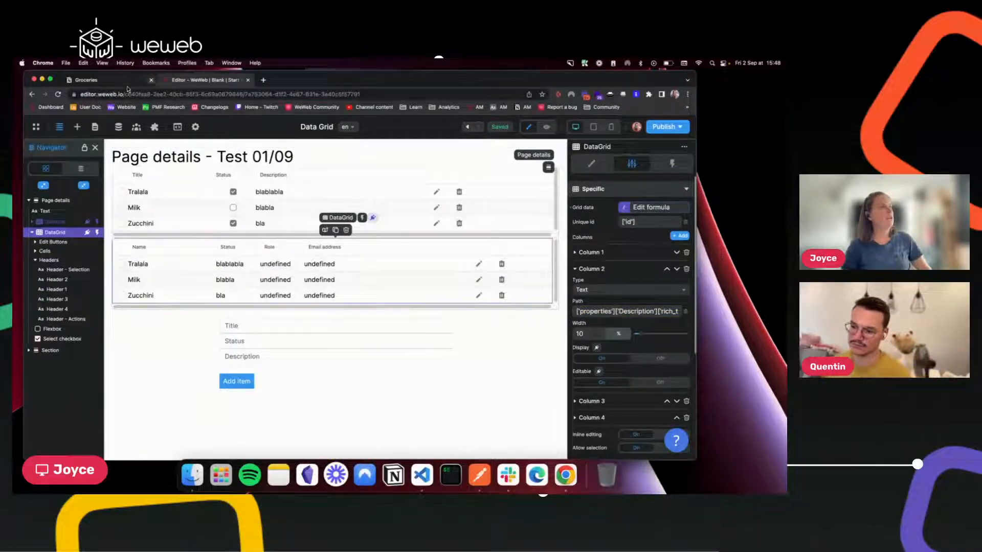
{"action": "key", "text": "ctrl+shift+Tab"}
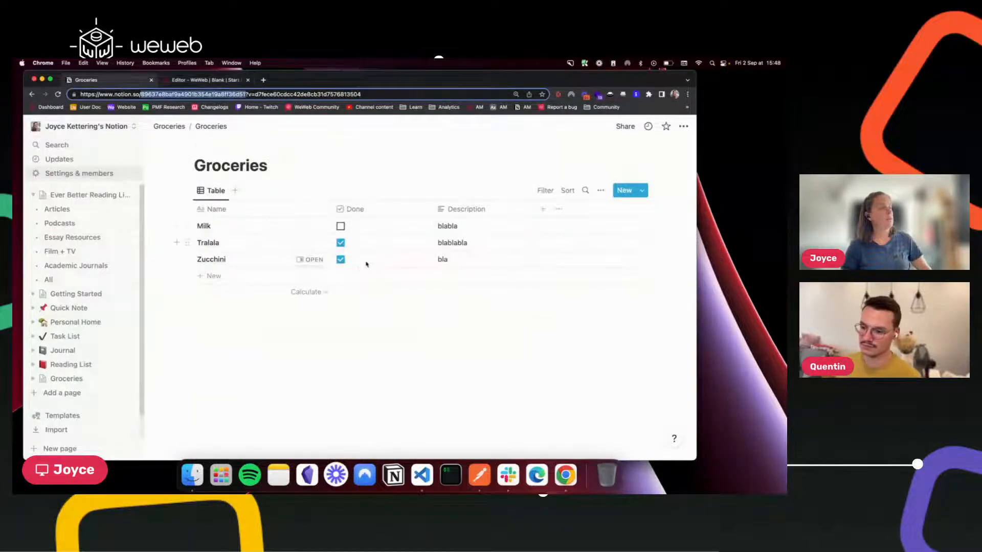
{"action": "left_click", "coordinate": [198, 80]}
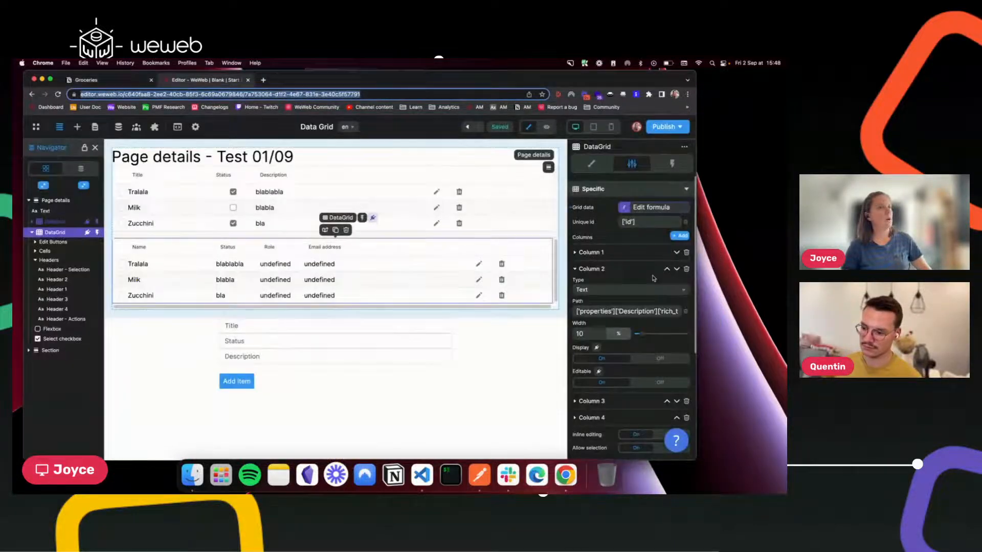
{"action": "left_click", "coordinate": [611, 290]}
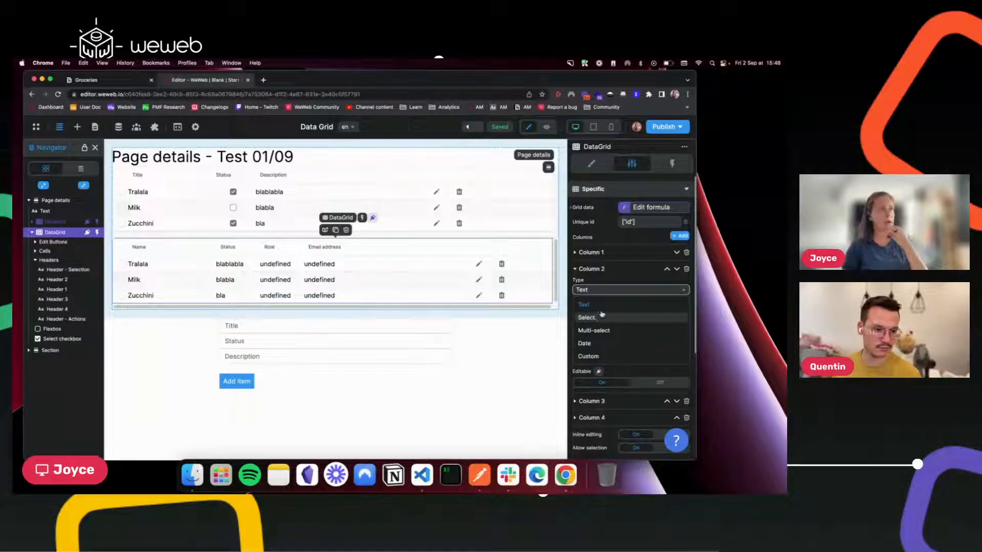
{"action": "left_click", "coordinate": [627, 289]}
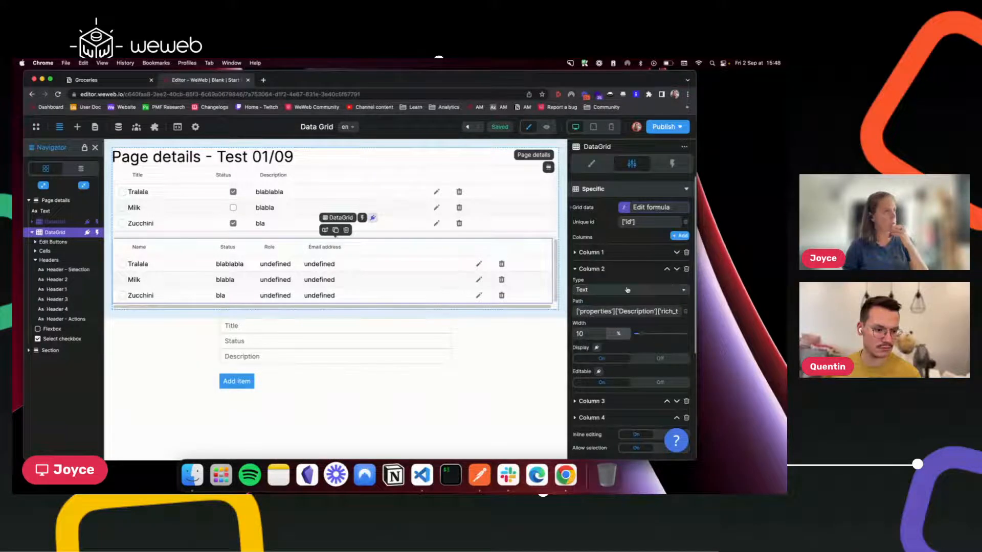
{"action": "left_click", "coordinate": [575, 269]}
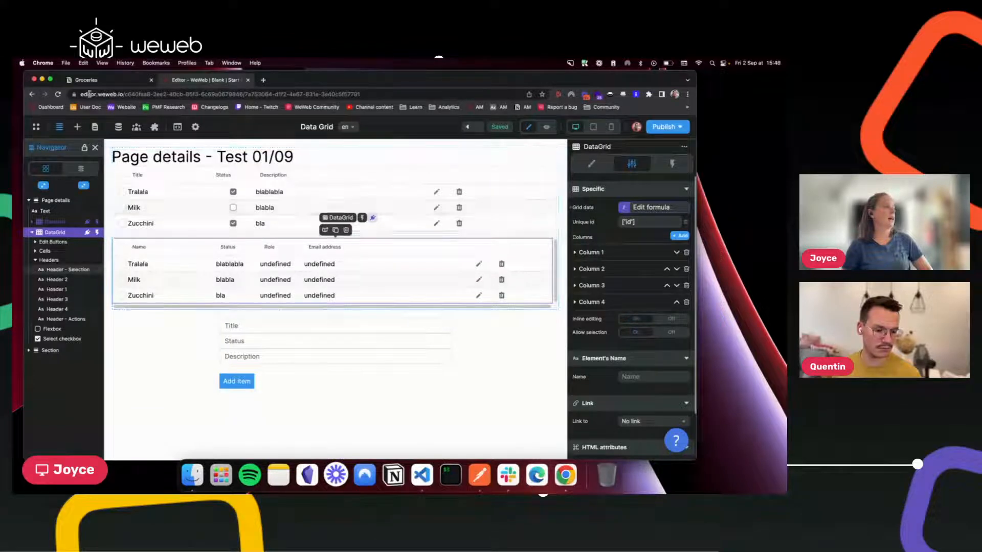
{"action": "left_click", "coordinate": [77, 128]}
{"action": "type", "text": "ch"}
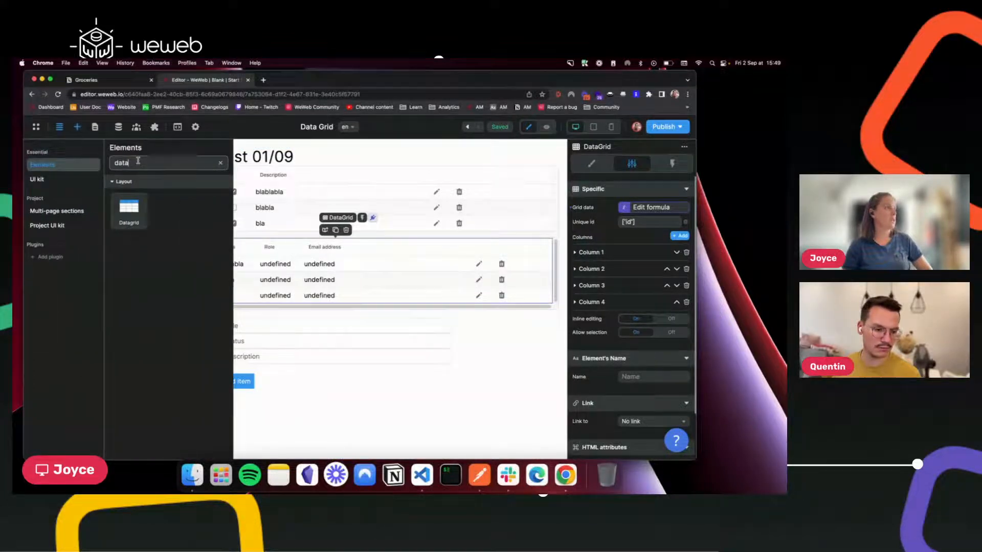
{"action": "type", "text": "eck"}
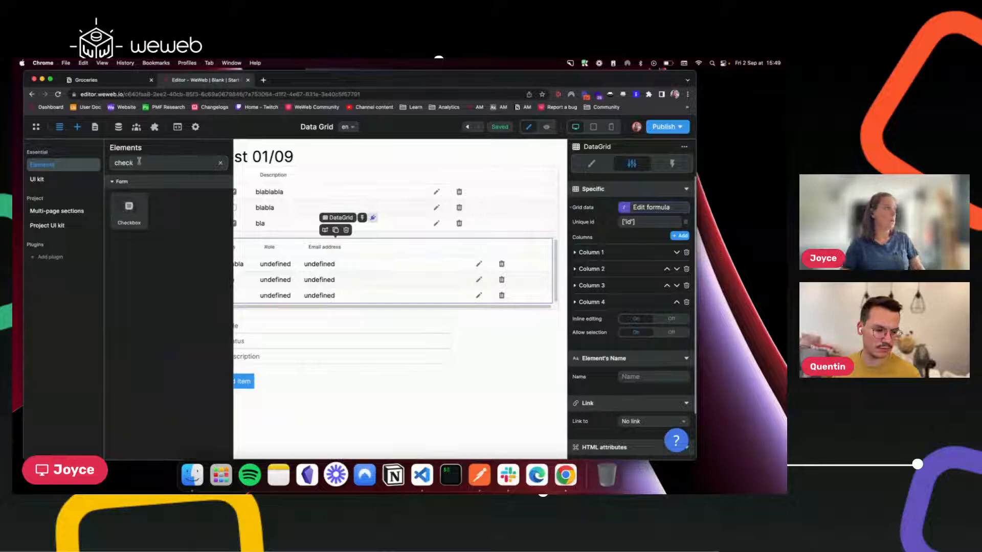
{"action": "left_click_drag", "start_coordinate": [129, 207], "coordinate": [250, 267]}
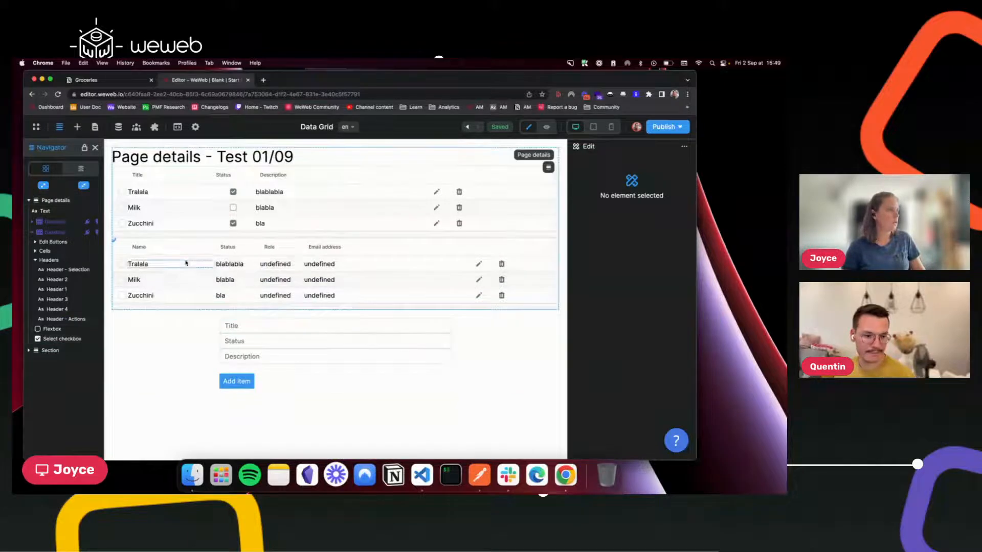
{"action": "left_click", "coordinate": [114, 242]}
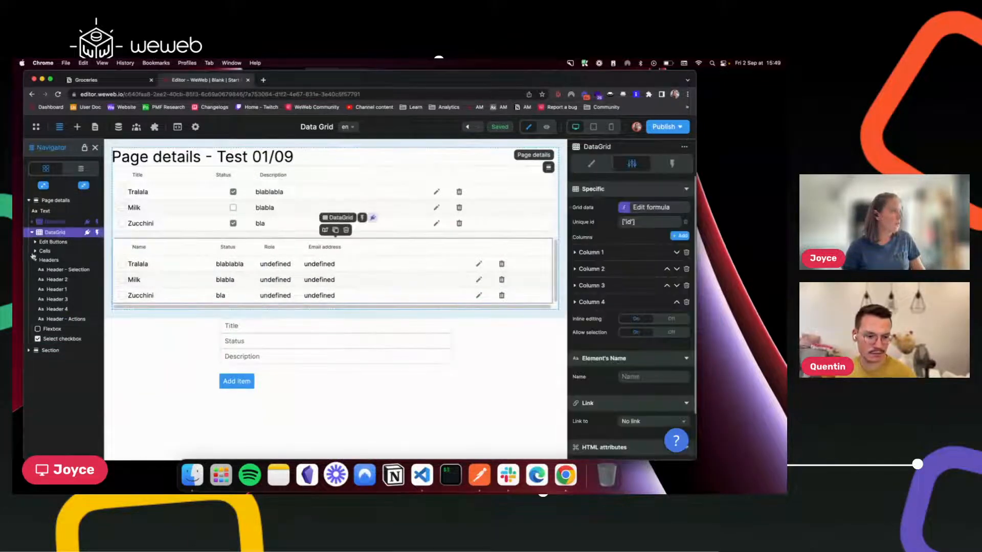
{"action": "left_click", "coordinate": [34, 251]}
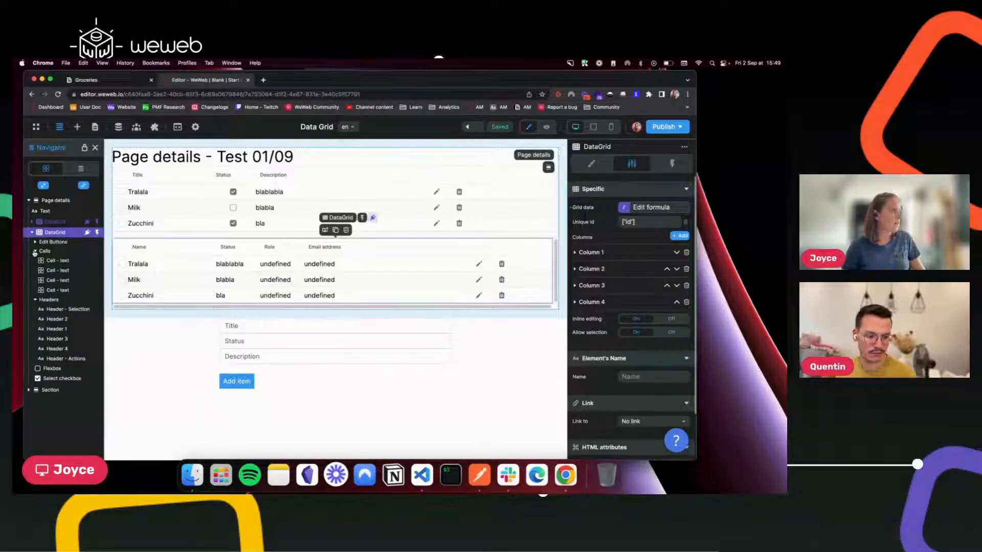
{"action": "left_click", "coordinate": [78, 127]}
{"action": "left_click_drag", "start_coordinate": [129, 207], "coordinate": [57, 288]}
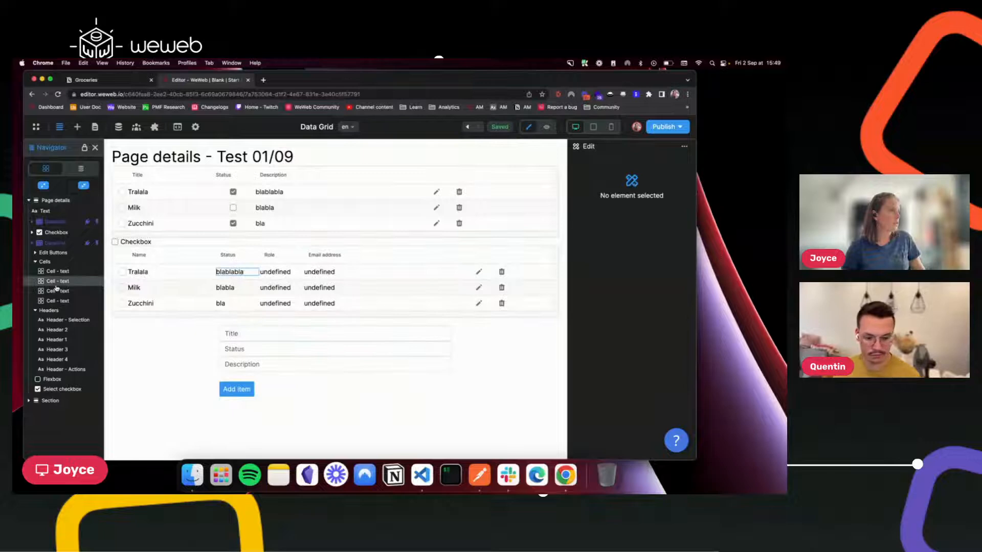
{"action": "left_click", "coordinate": [115, 242]}
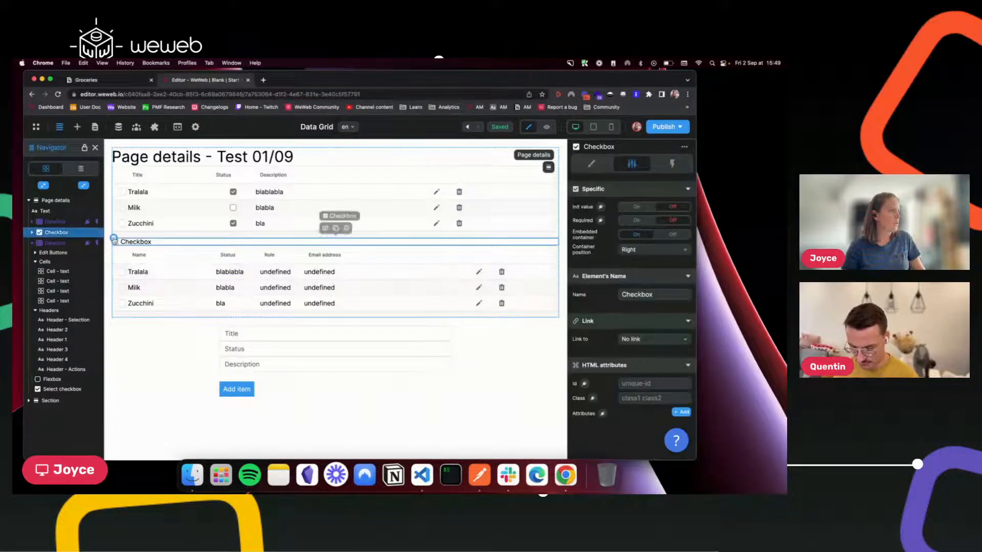
{"action": "key", "text": "Delete"}
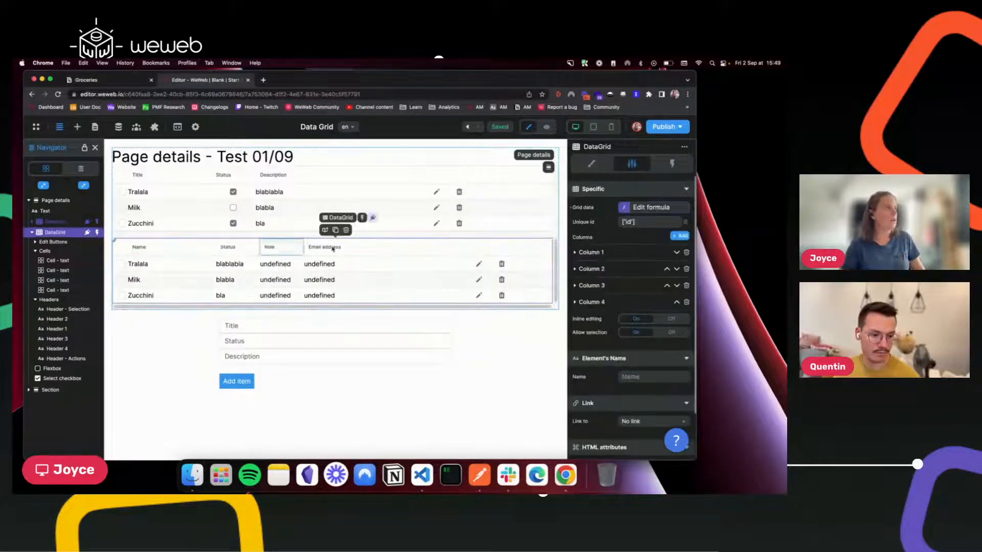
{"action": "left_click", "coordinate": [363, 249]}
{"action": "left_click", "coordinate": [66, 232]}
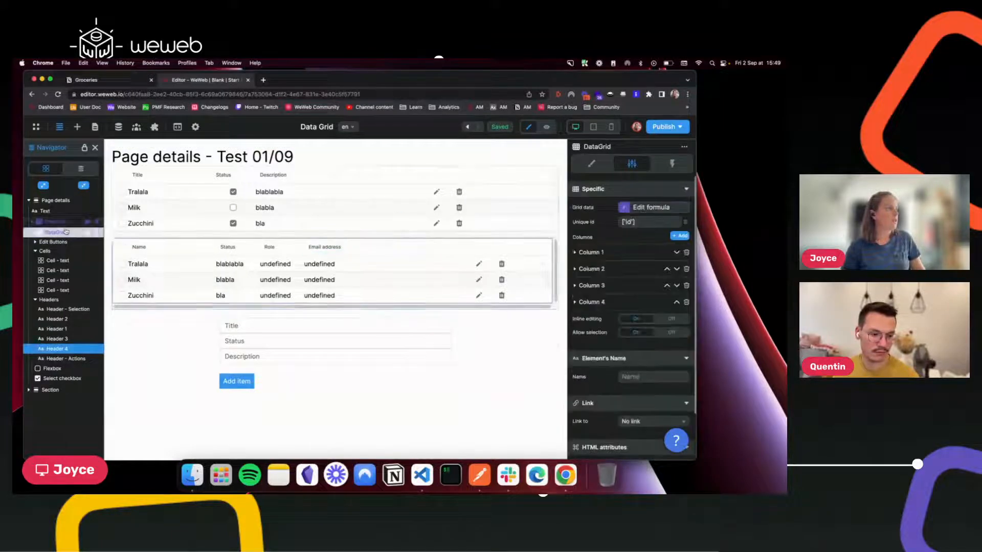
Make Column 3 (Role) a Custom column and delete the Email address column.
{"action": "left_click", "coordinate": [574, 286]}
{"action": "left_click", "coordinate": [610, 307]}
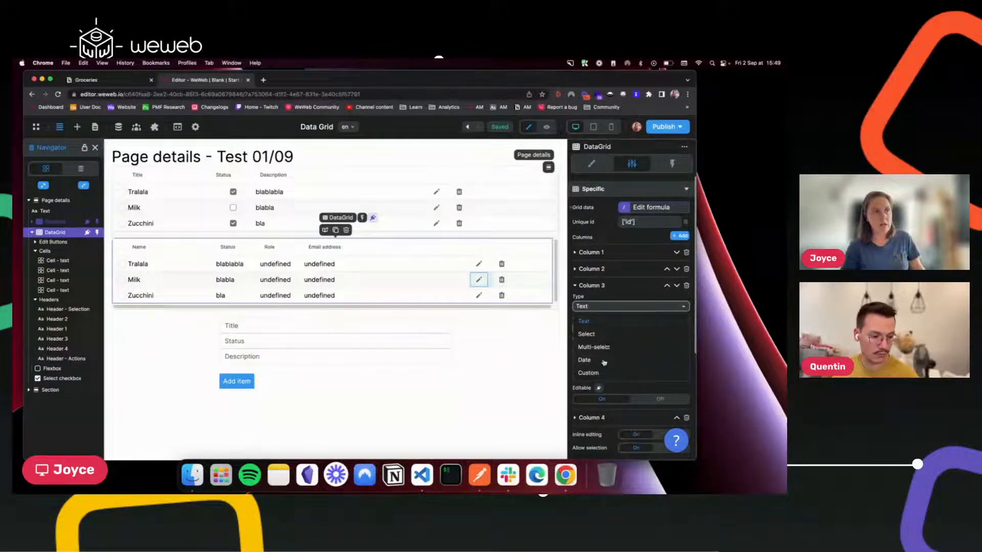
{"action": "left_click", "coordinate": [599, 376]}
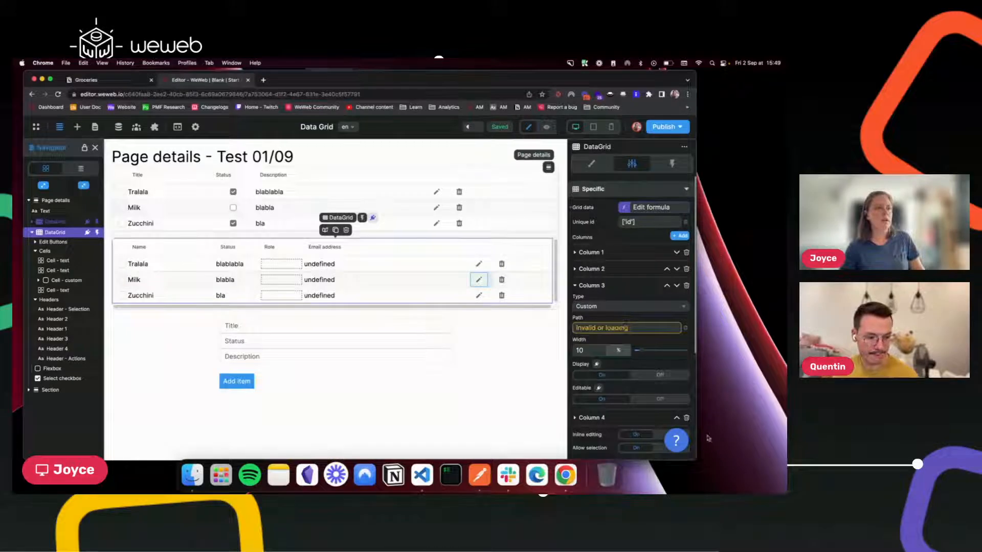
{"action": "left_click", "coordinate": [687, 419]}
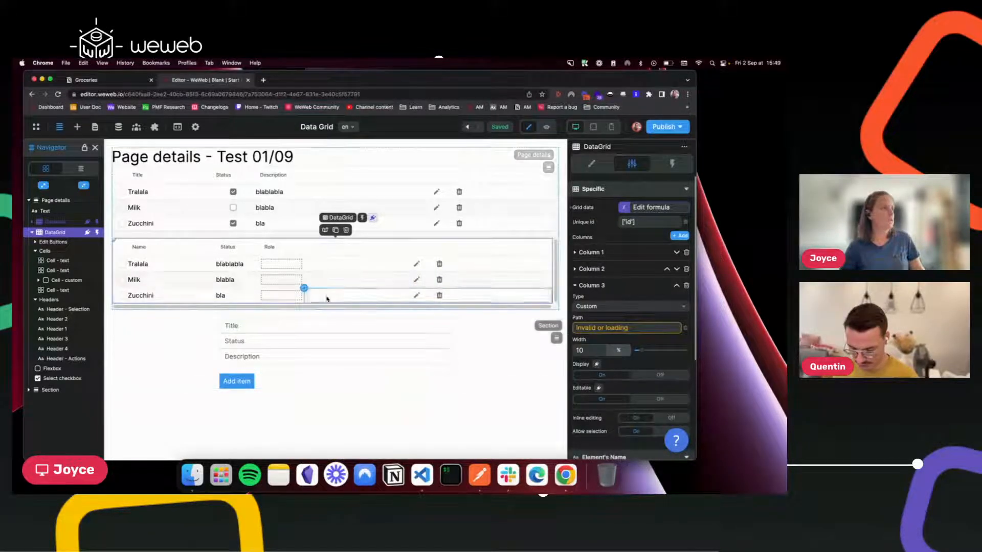
{"action": "left_click", "coordinate": [77, 127]}
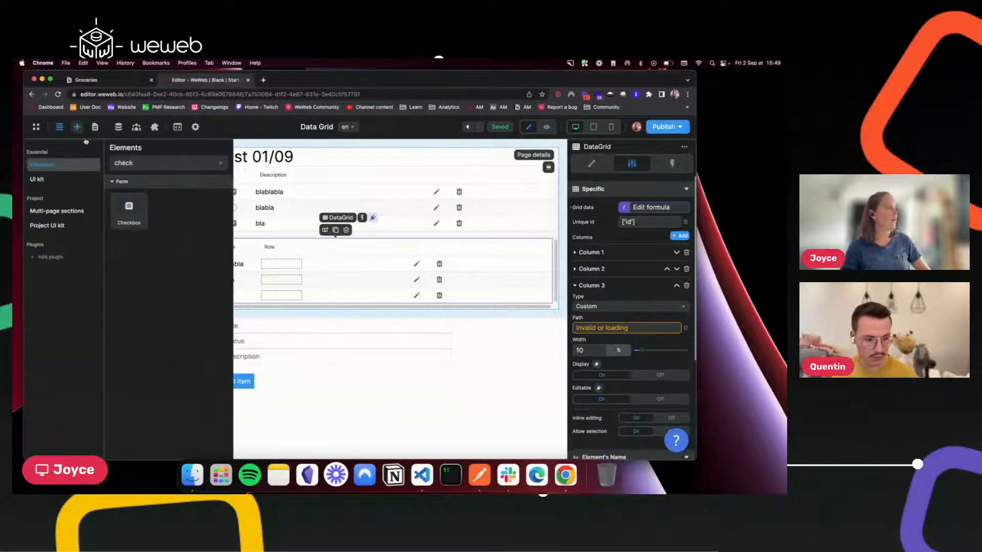
Drop a Checkbox into the Role cells and switch its label Display off.
{"action": "left_click_drag", "start_coordinate": [118, 198], "coordinate": [281, 270]}
{"action": "left_click", "coordinate": [290, 269]}
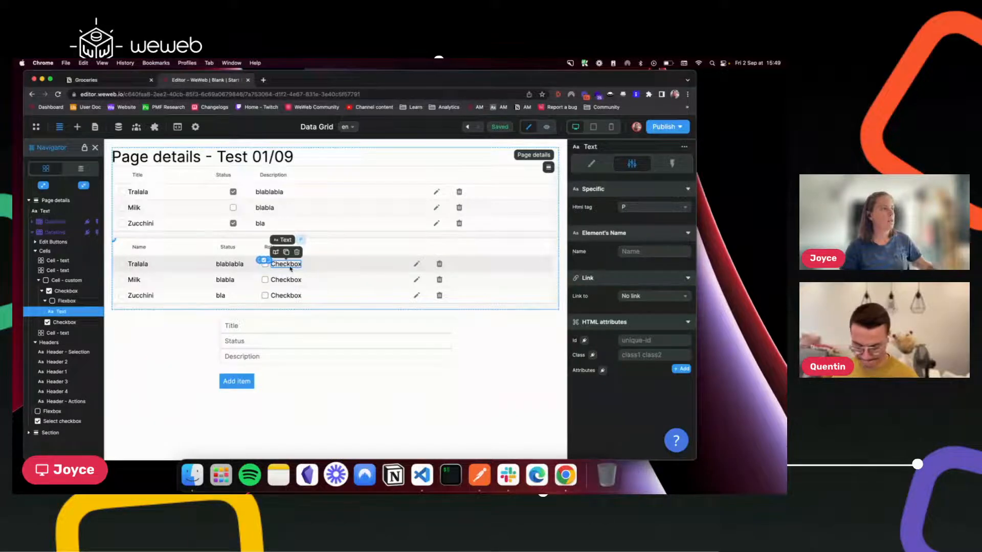
{"action": "left_click", "coordinate": [591, 163]}
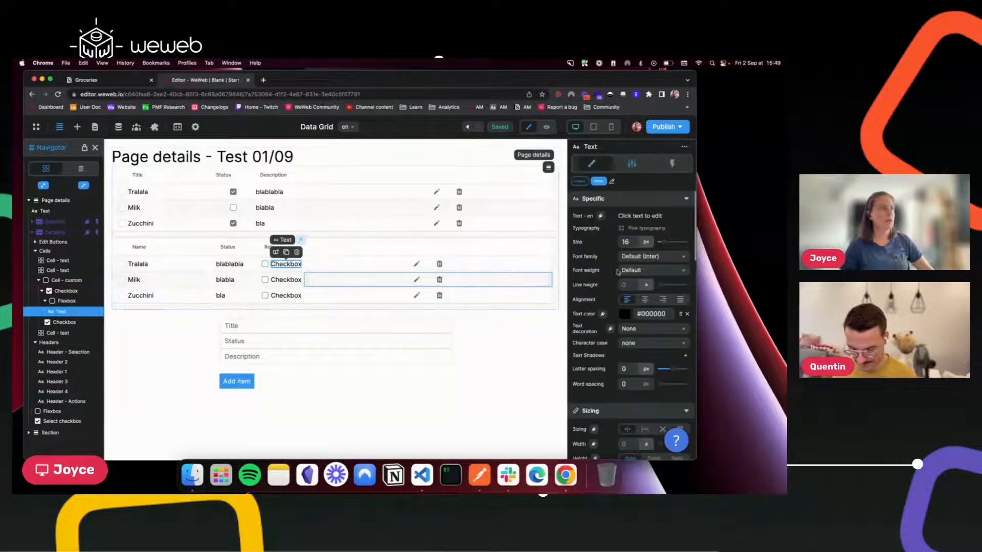
{"action": "scroll", "coordinate": [597, 370], "scroll_direction": "down", "scroll_amount": 5}
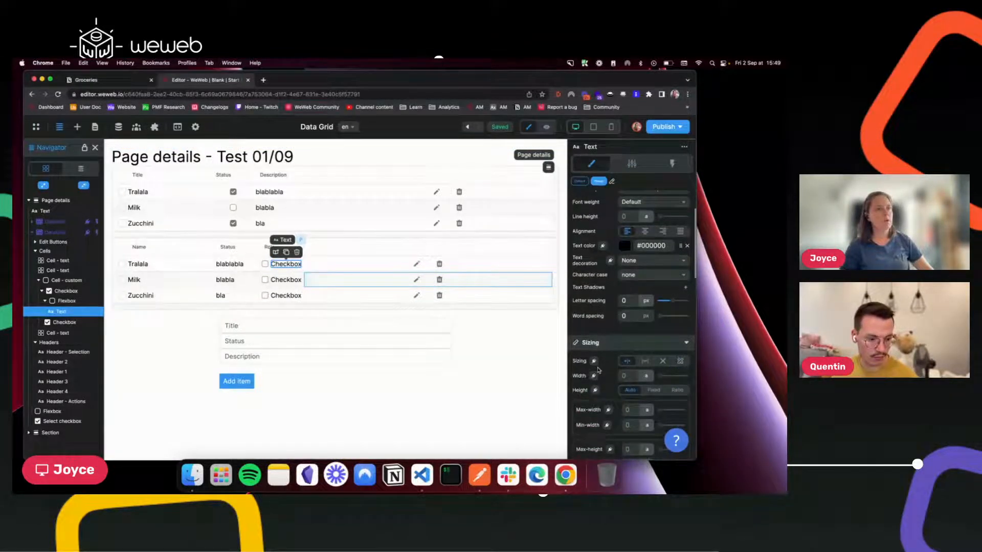
{"action": "scroll", "coordinate": [598, 370], "scroll_direction": "down", "scroll_amount": 5}
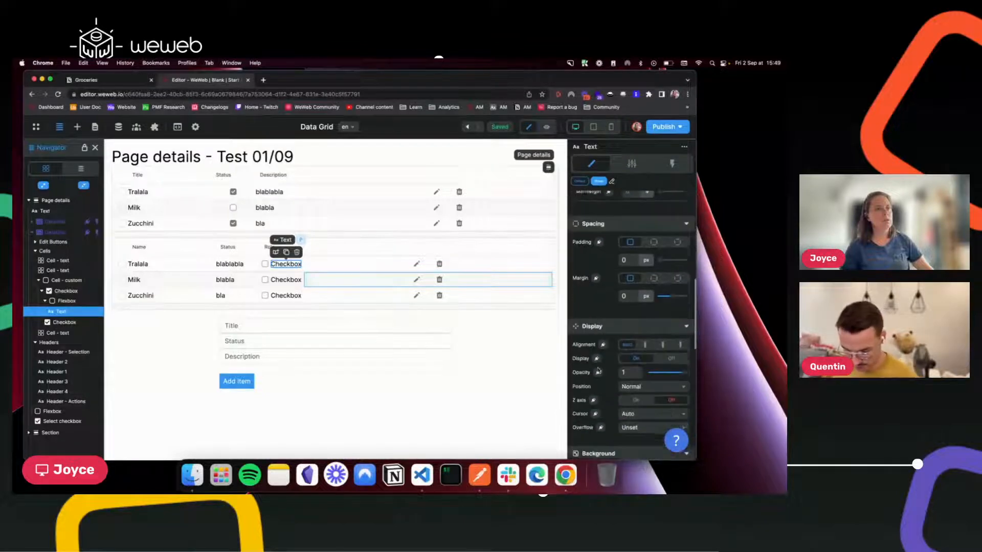
{"action": "left_click", "coordinate": [664, 330]}
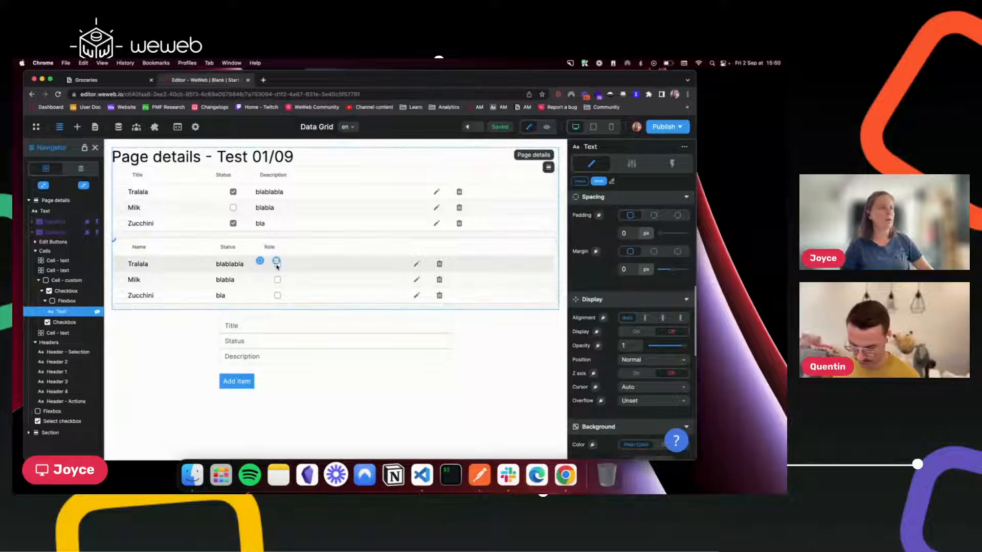
{"action": "left_click", "coordinate": [59, 233]}
{"action": "left_click", "coordinate": [632, 163]}
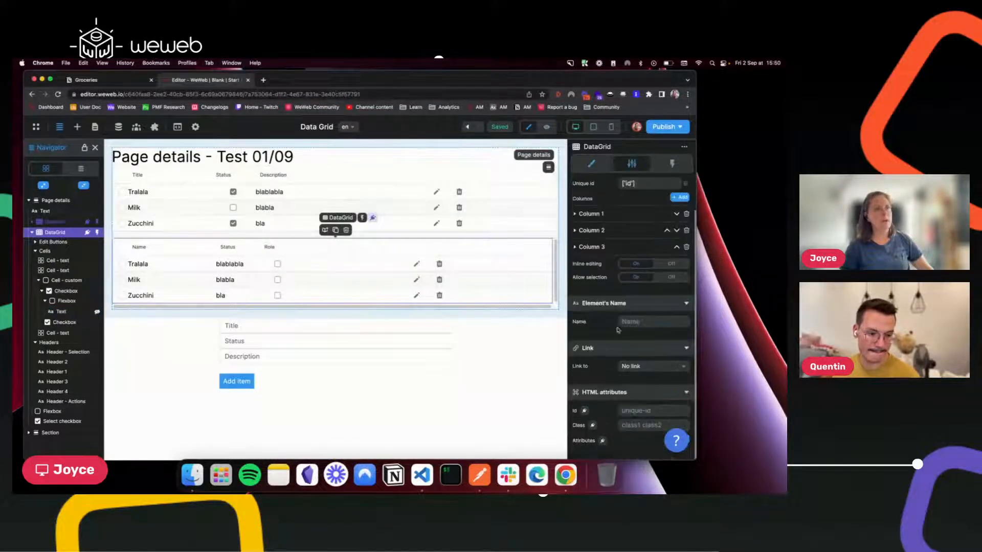
Keep Column 3 as Custom and set its path to properties → Done → checkbox.
{"action": "left_click", "coordinate": [576, 248]}
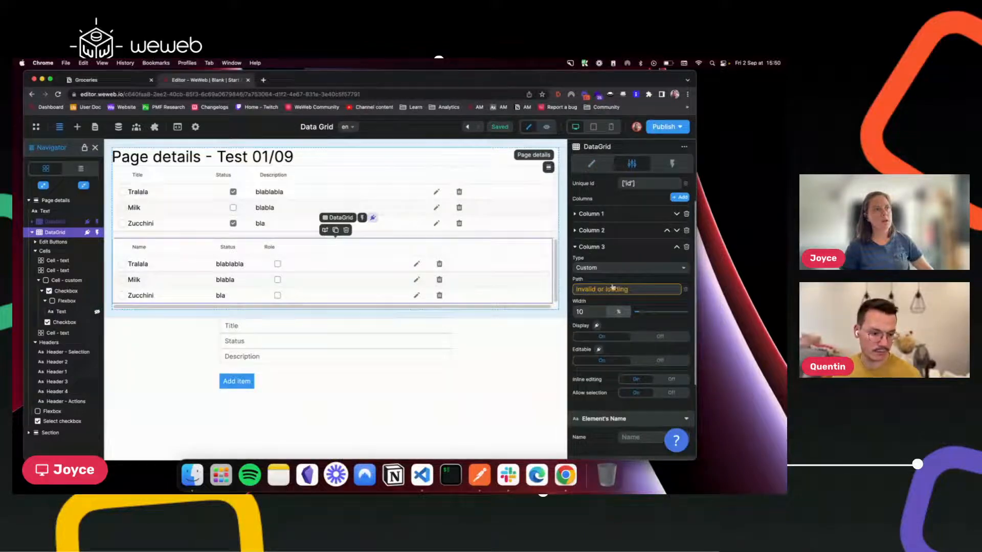
{"action": "left_click", "coordinate": [612, 268]}
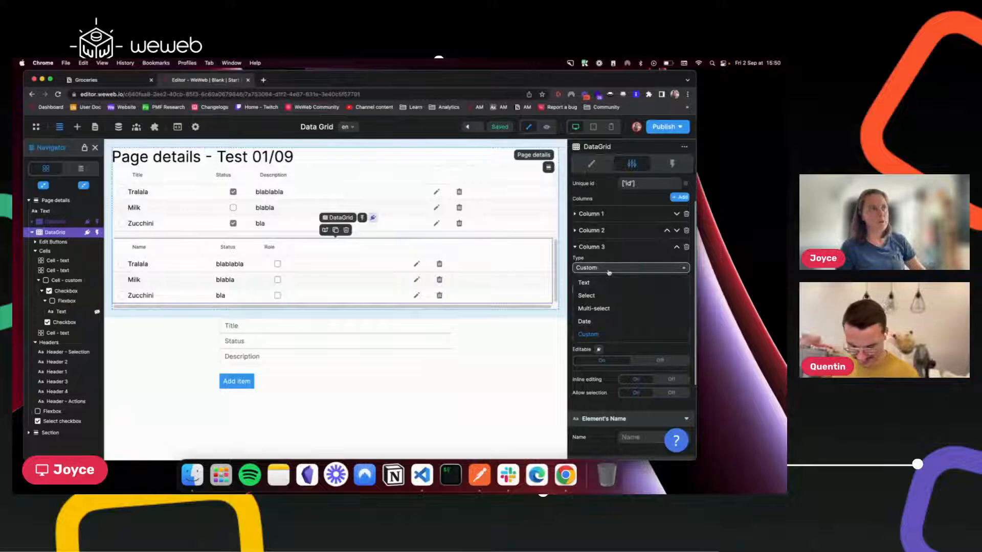
{"action": "left_click", "coordinate": [608, 269]}
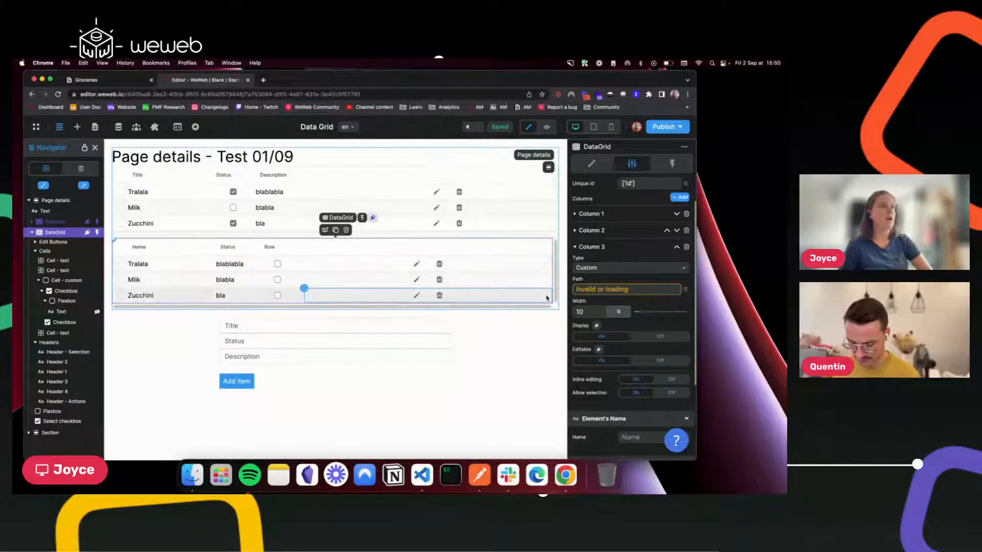
{"action": "left_click", "coordinate": [611, 290]}
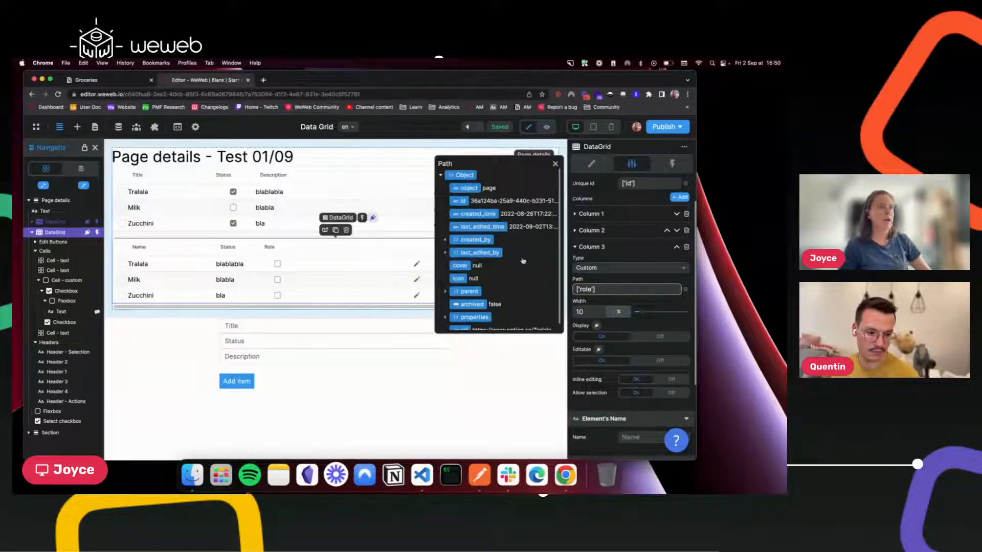
{"action": "scroll", "coordinate": [514, 307], "scroll_direction": "down", "scroll_amount": 1}
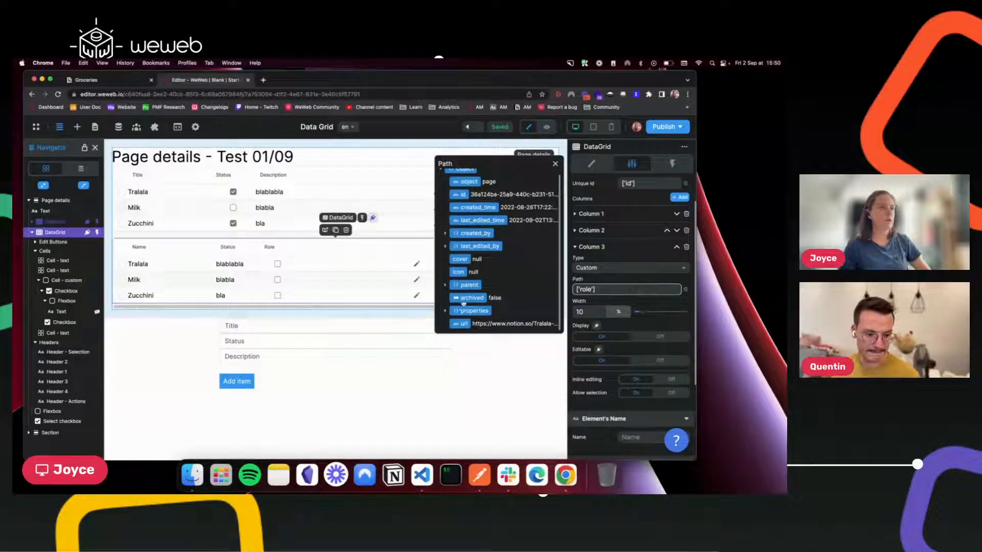
{"action": "left_click", "coordinate": [445, 312]}
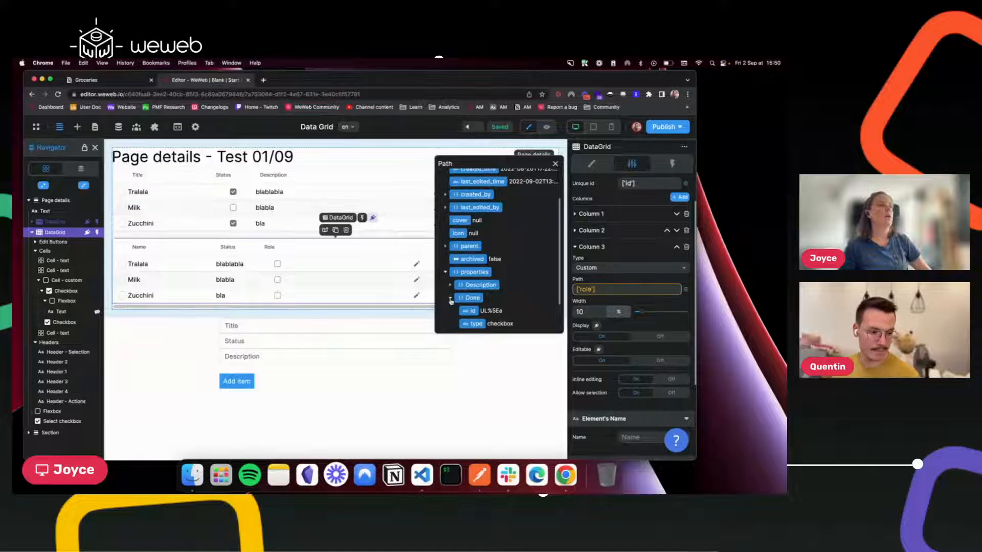
{"action": "left_click", "coordinate": [451, 298]}
{"action": "left_click", "coordinate": [477, 298]}
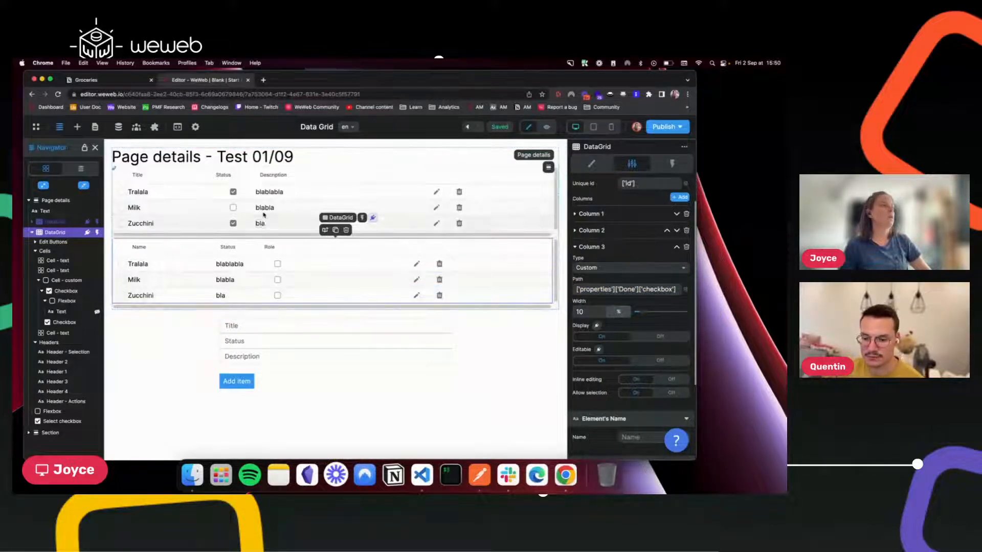
Select the outer Checkbox element in the second grid's Tralala custom cell.
{"action": "left_click", "coordinate": [233, 191]}
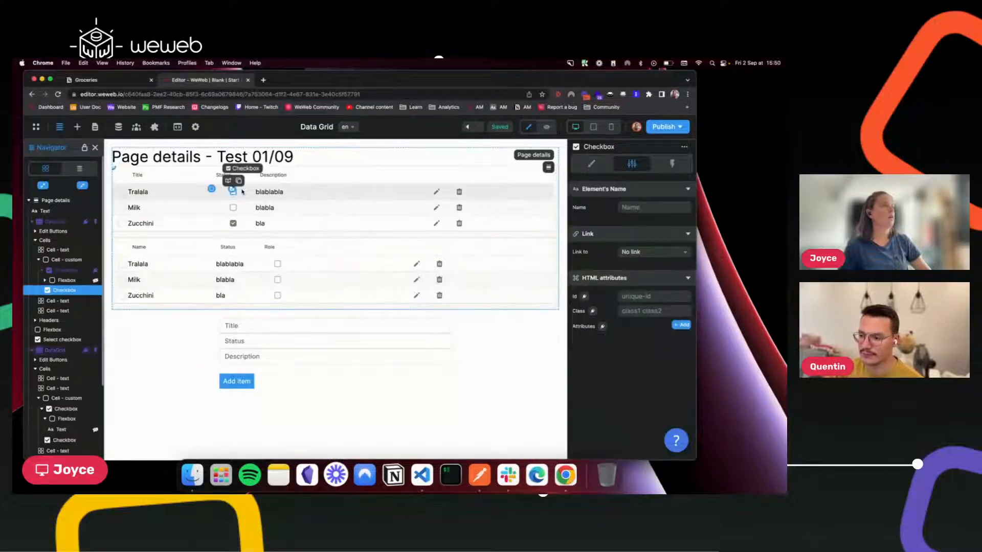
{"action": "left_click", "coordinate": [63, 270]}
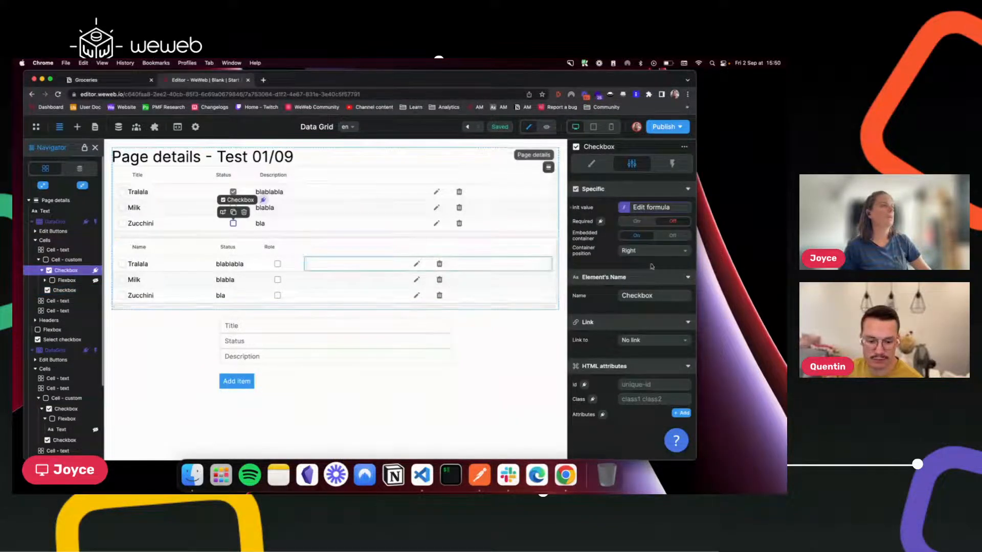
{"action": "left_click", "coordinate": [277, 263]}
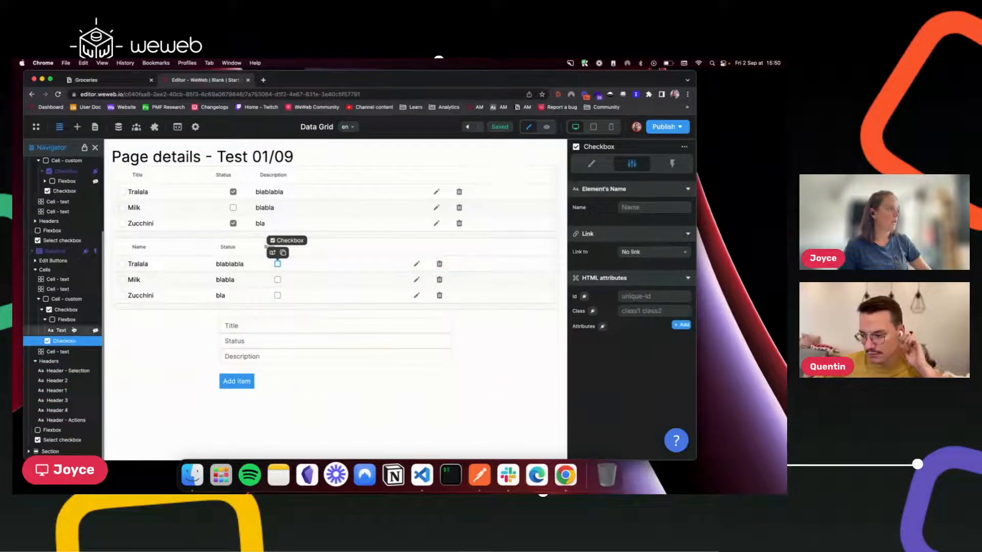
{"action": "left_click", "coordinate": [63, 309]}
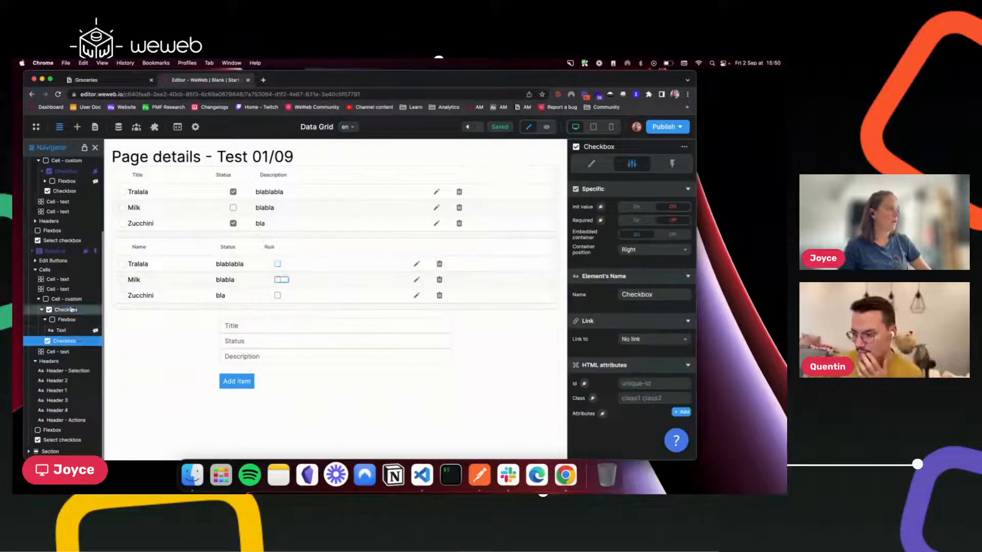
Bind the checkbox Init value to item properties.Done.checkbox, then go to Notion Groceries.
{"action": "left_click", "coordinate": [600, 207]}
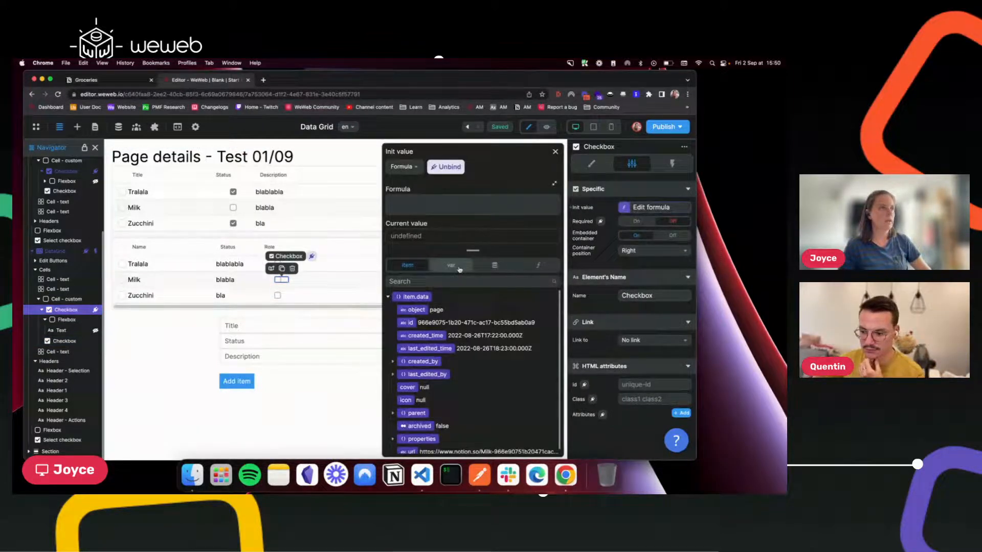
{"action": "scroll", "coordinate": [423, 348], "scroll_direction": "down", "scroll_amount": 1}
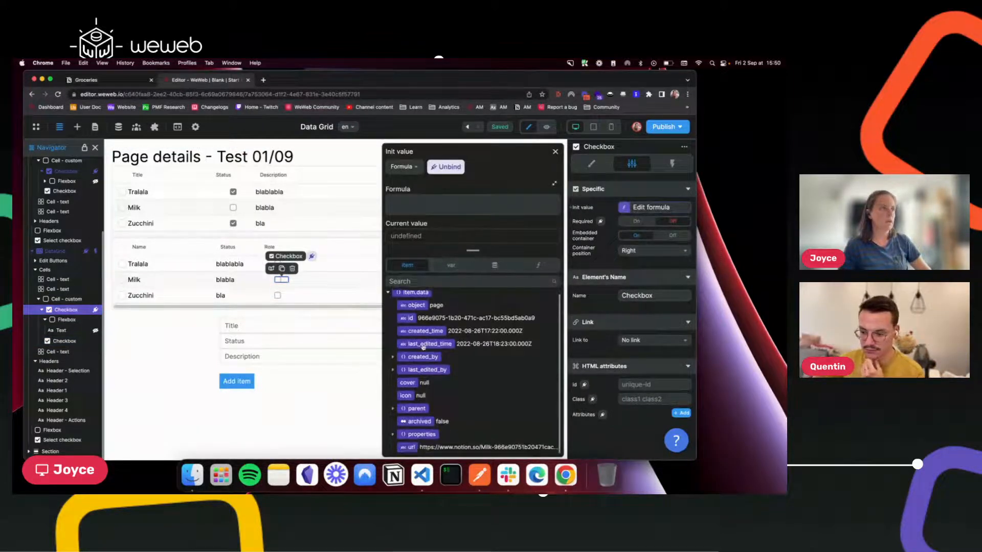
{"action": "left_click", "coordinate": [405, 433]}
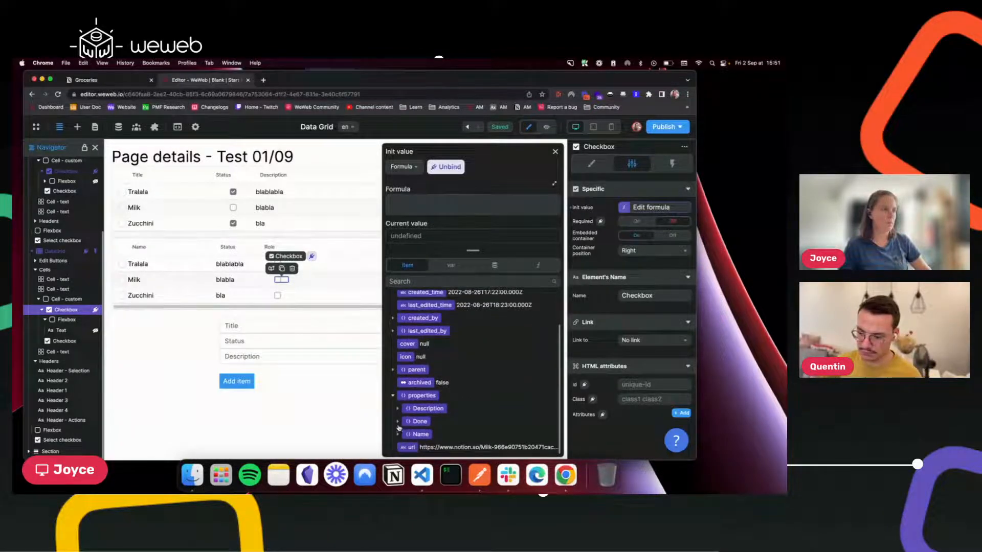
{"action": "left_click", "coordinate": [397, 423]}
{"action": "left_click", "coordinate": [418, 423]}
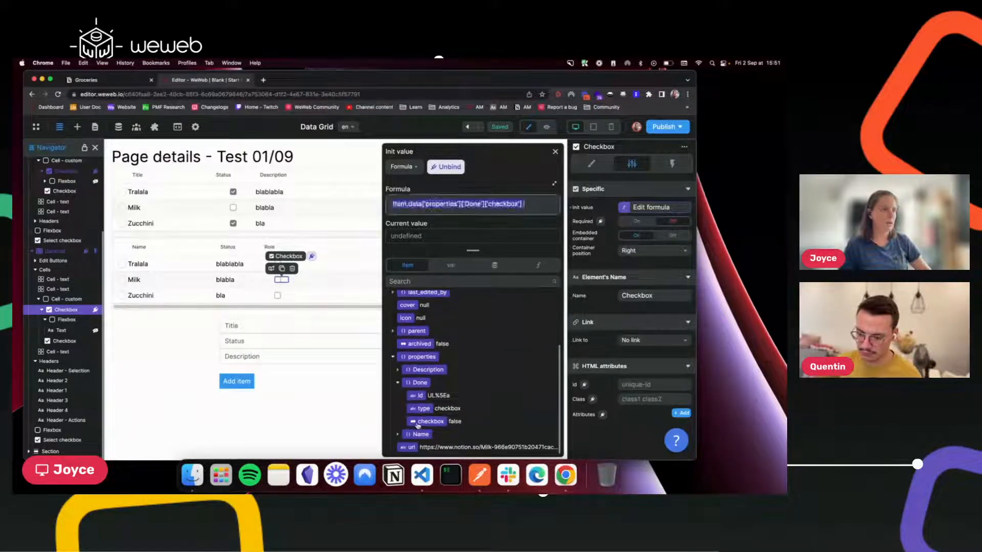
{"action": "left_click", "coordinate": [555, 152]}
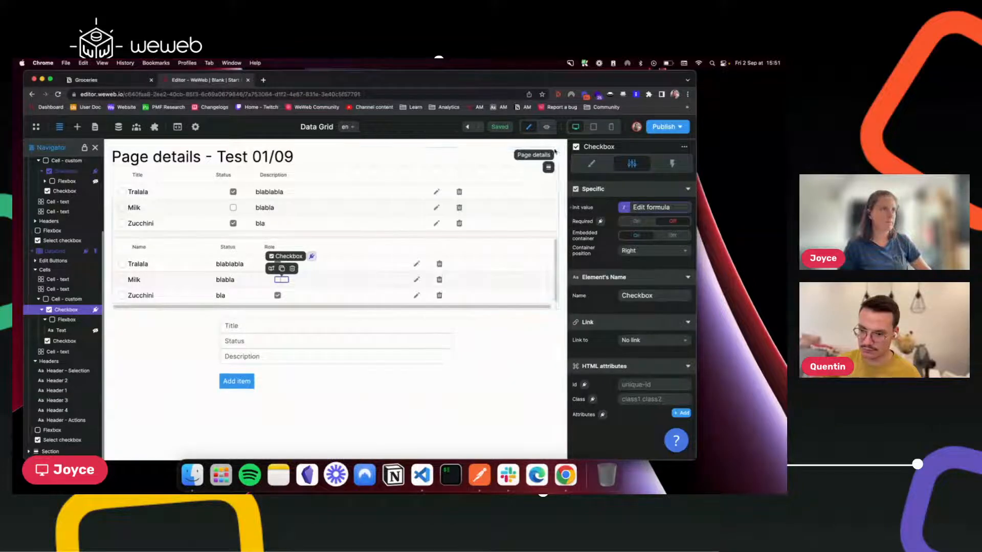
{"action": "left_click", "coordinate": [372, 220]}
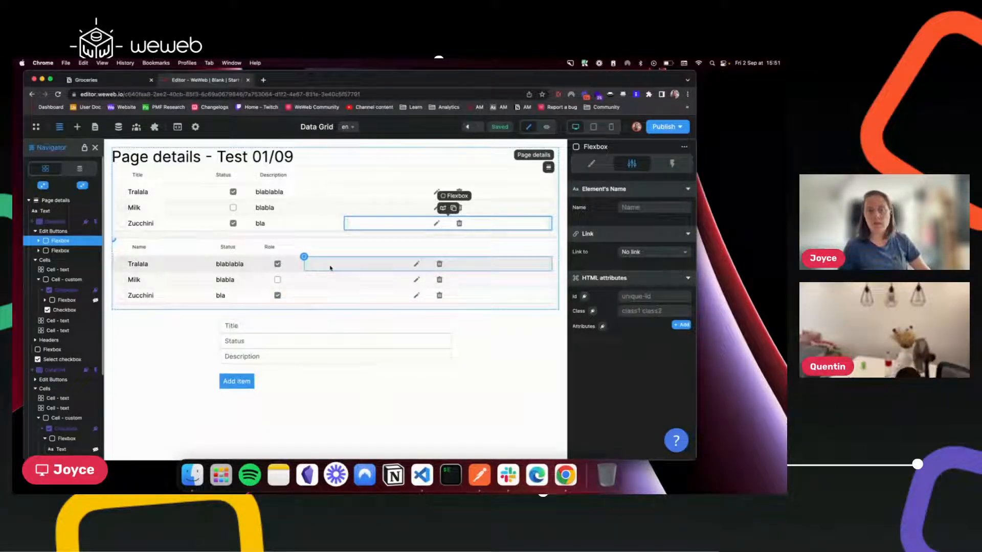
{"action": "left_click", "coordinate": [102, 81]}
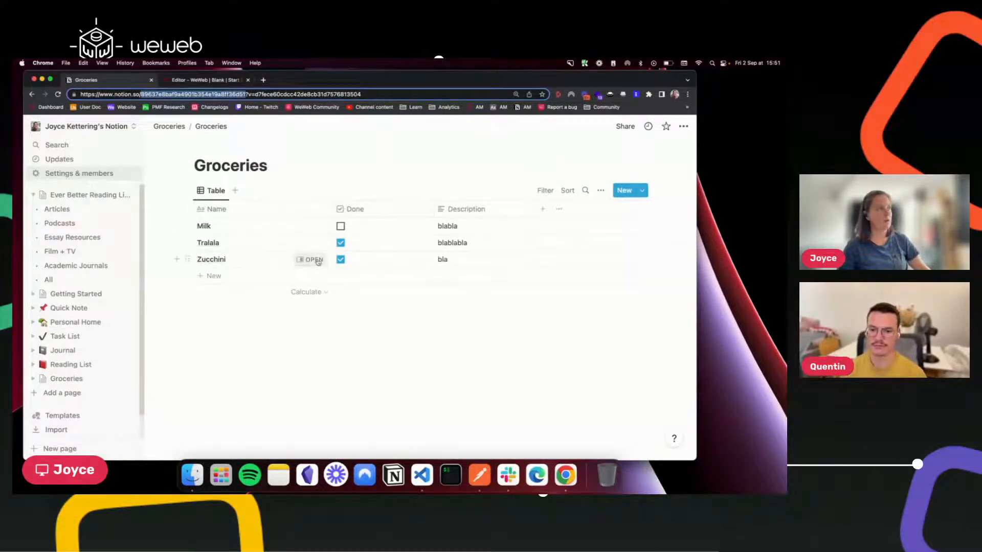
Give the Zucchini item a new Number property with value 2.
{"action": "left_click", "coordinate": [313, 260]}
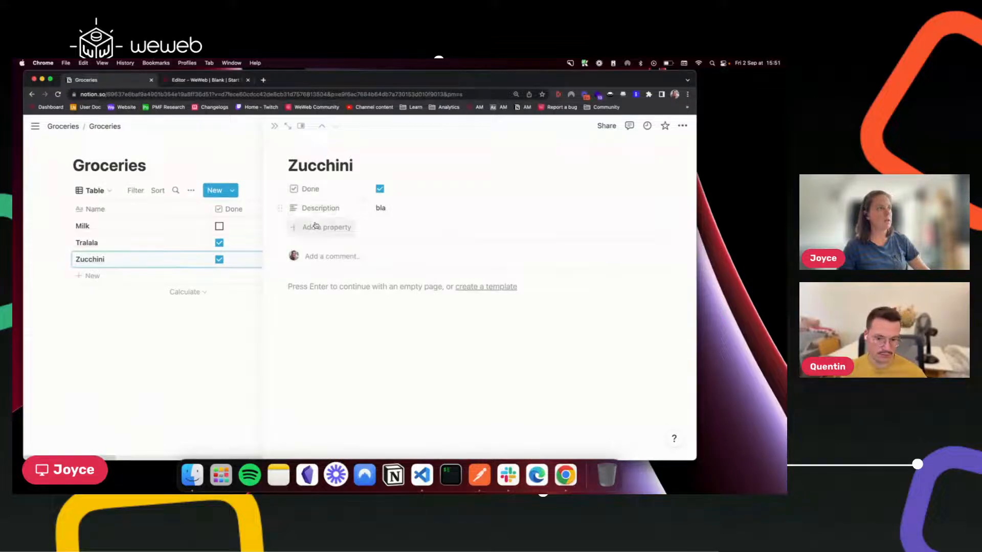
{"action": "left_click", "coordinate": [306, 287]}
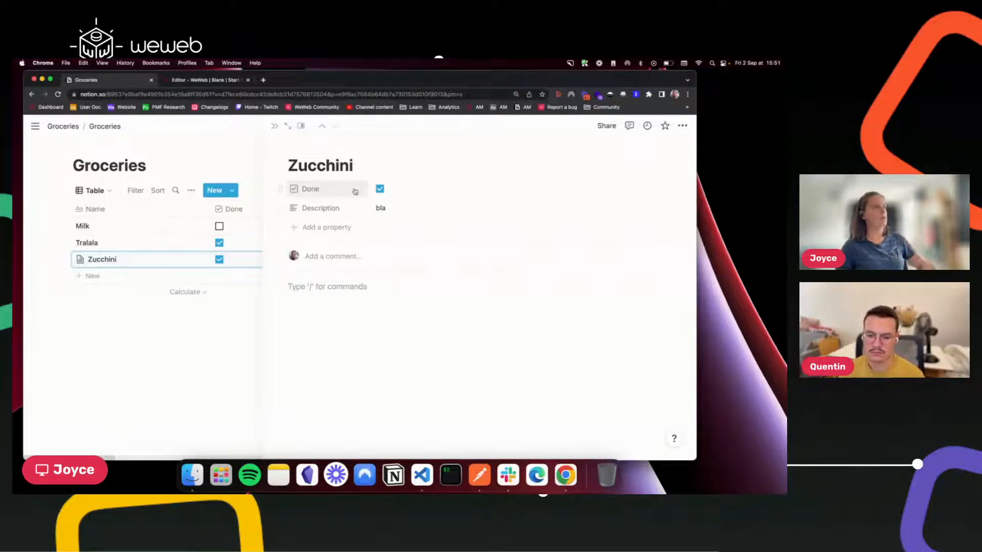
{"action": "left_click", "coordinate": [325, 227]}
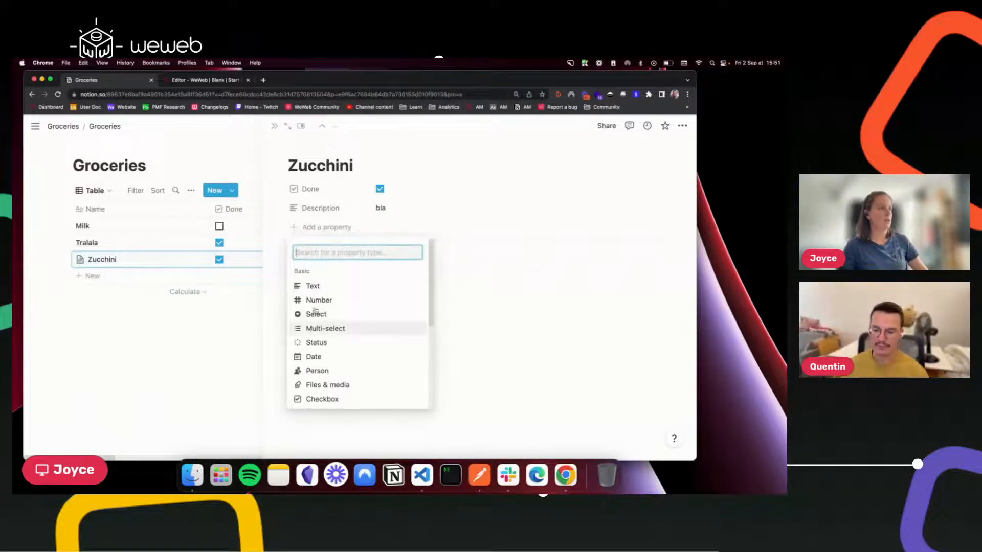
{"action": "left_click", "coordinate": [332, 300]}
{"action": "left_click", "coordinate": [550, 234]}
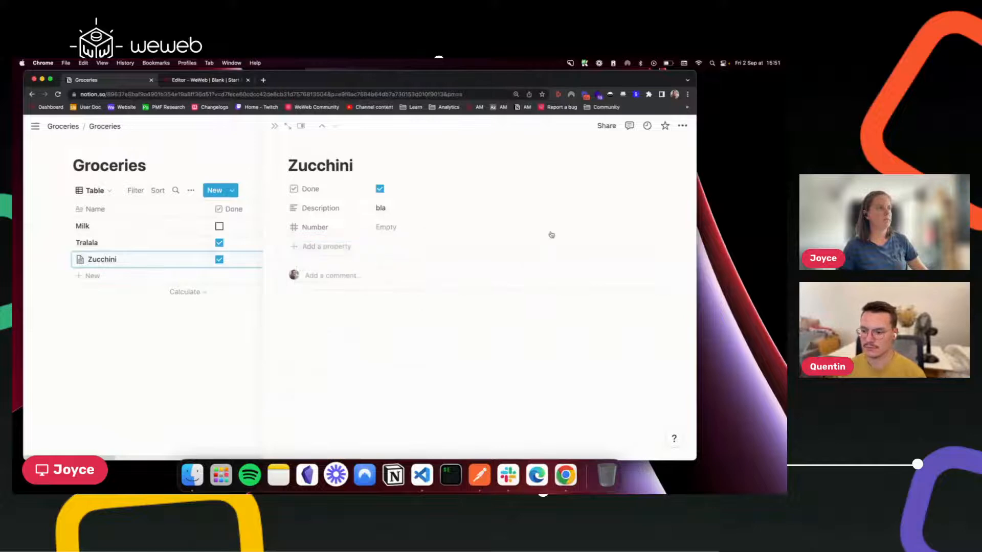
{"action": "left_click", "coordinate": [403, 227]}
{"action": "key", "text": "Return"}
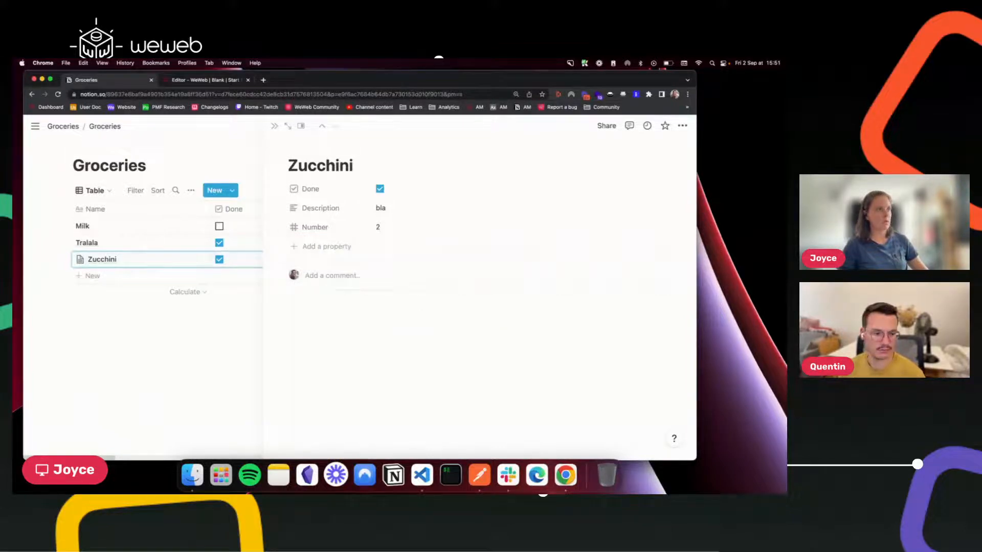
{"action": "left_click", "coordinate": [379, 315]}
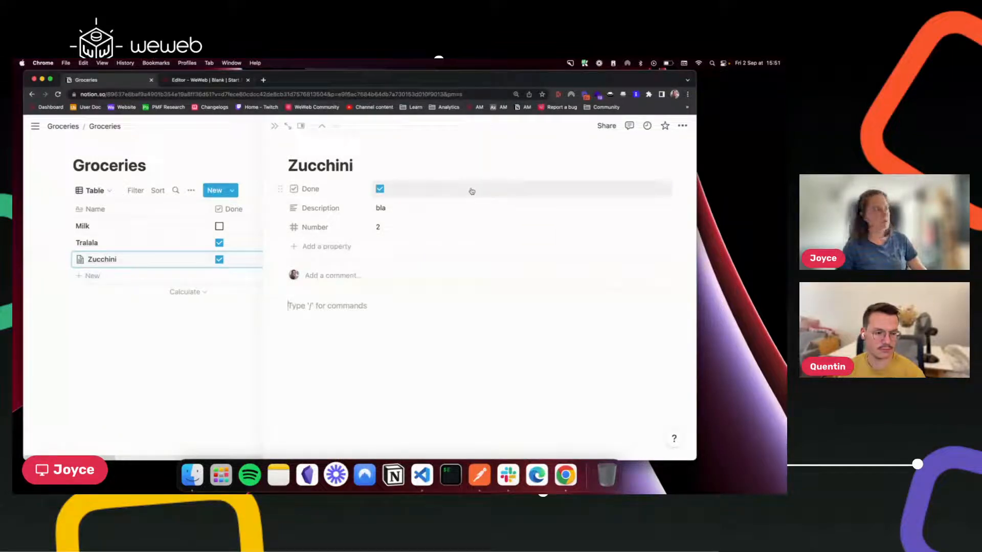
{"action": "left_click", "coordinate": [274, 126]}
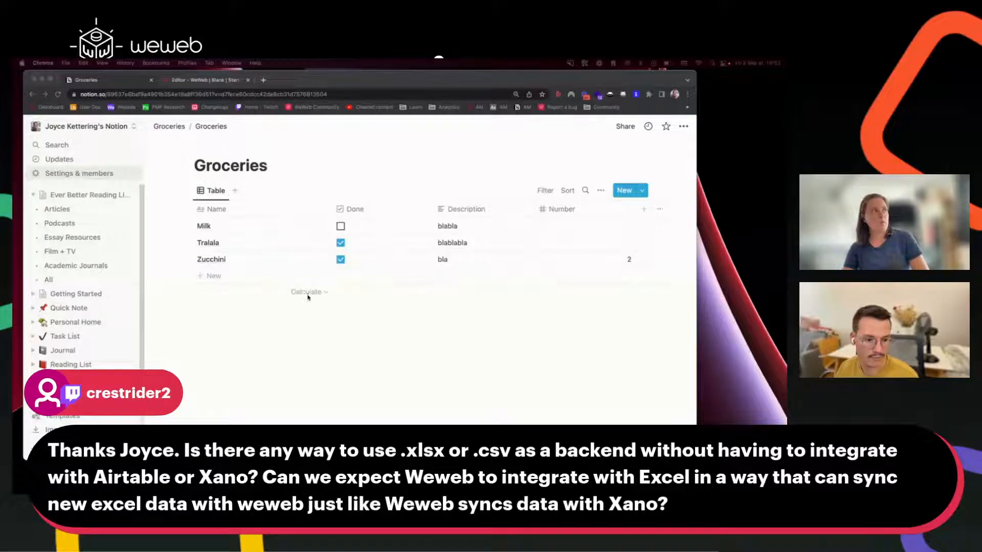
Return to the WeWeb editor's Data Grid page.
{"action": "left_click", "coordinate": [209, 80]}
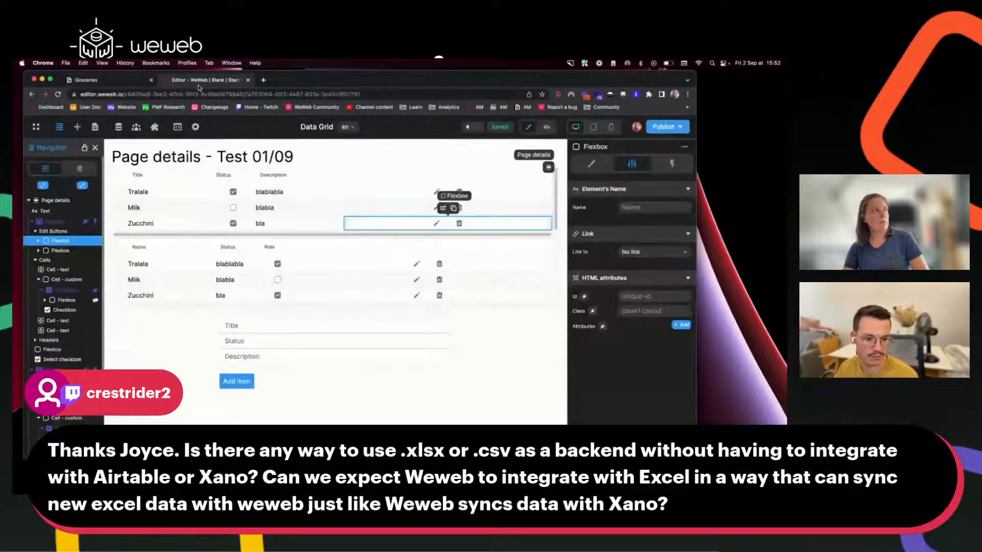